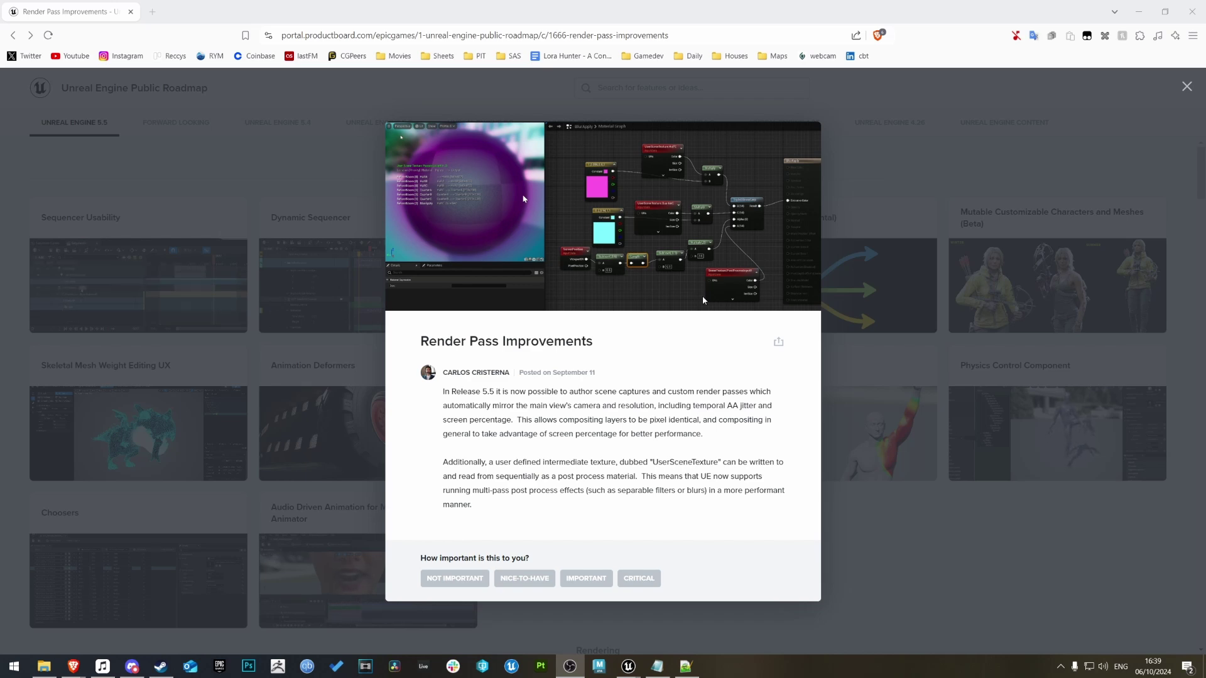
Enlarge the Render Pass Improvements roadmap entry and examine its BlurApply material graph and UserSceneTexture pass list
scroll(673, 267, "up", 4, "ctrl")
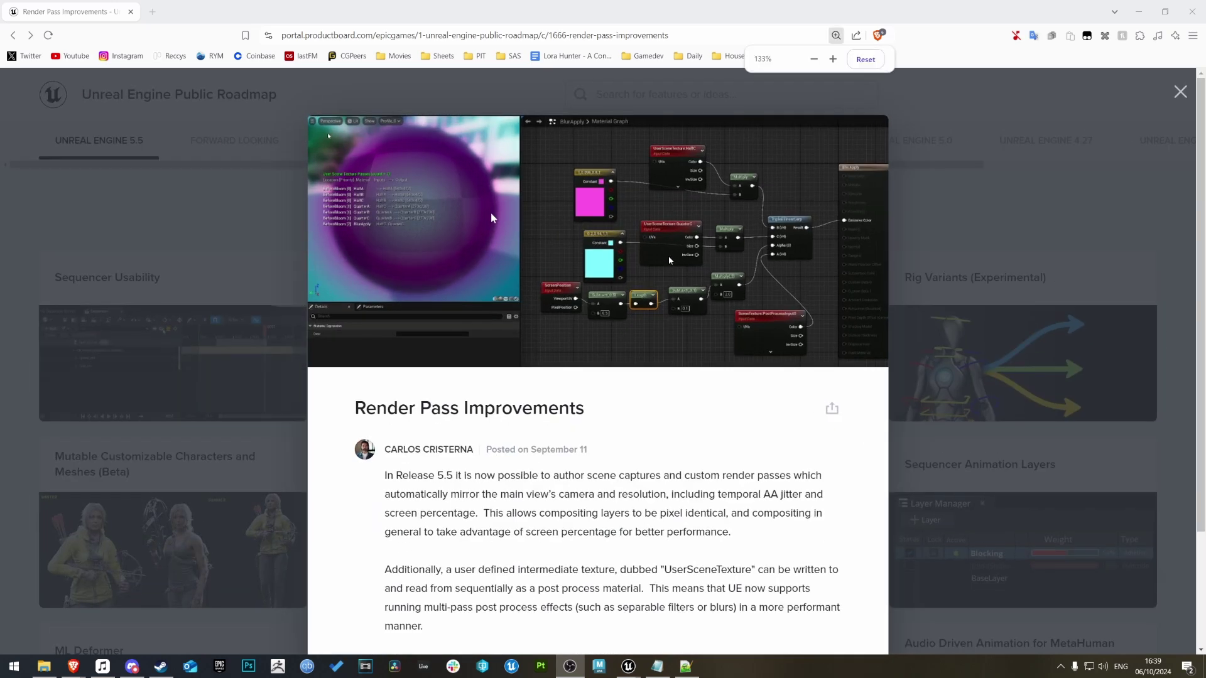
scroll(481, 239, "up", 3, "ctrl")
scroll(431, 305, "down", 1, "ctrl")
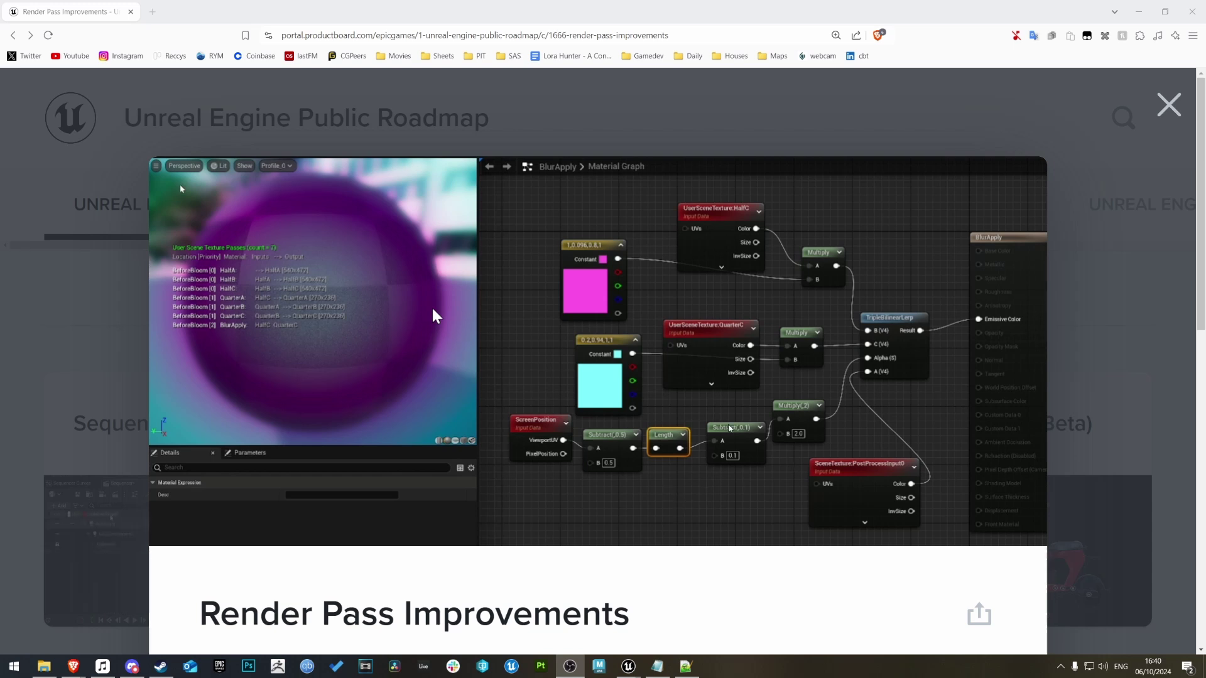
scroll(434, 315, "down", 1)
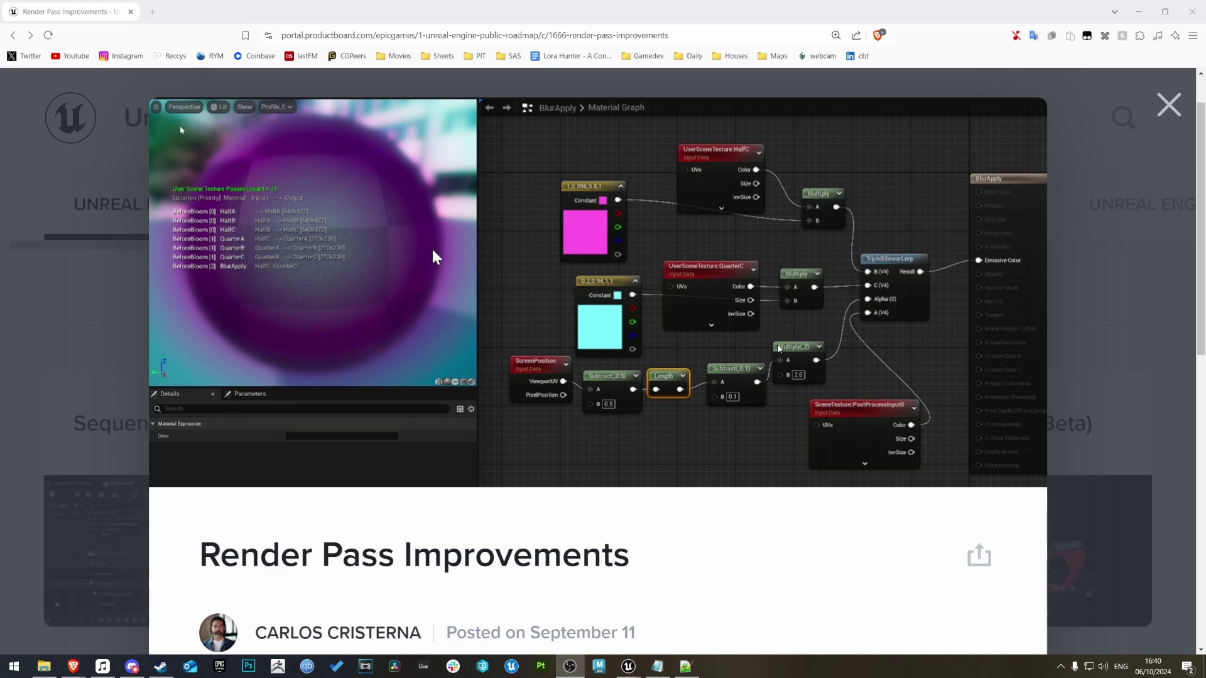
scroll(434, 283, "up", 1)
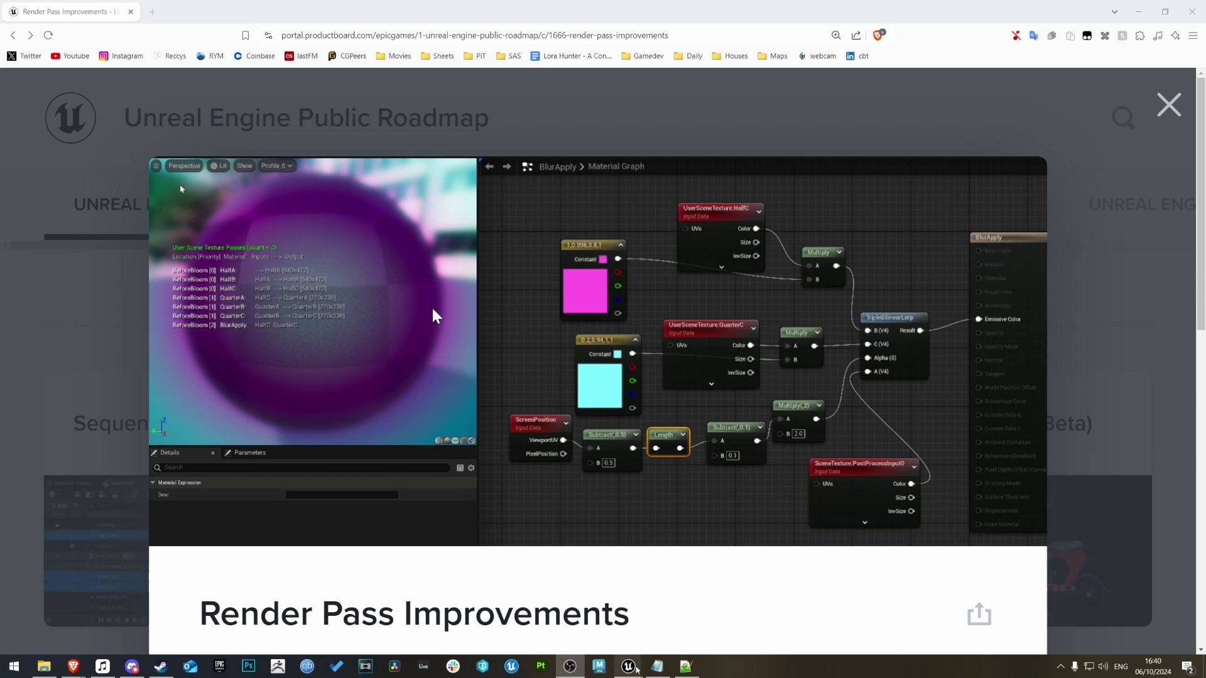
Switch to Unreal Editor and create a material named pp_blur in the PP/Video folder
mouse_move(628, 665)
left_click(588, 604)
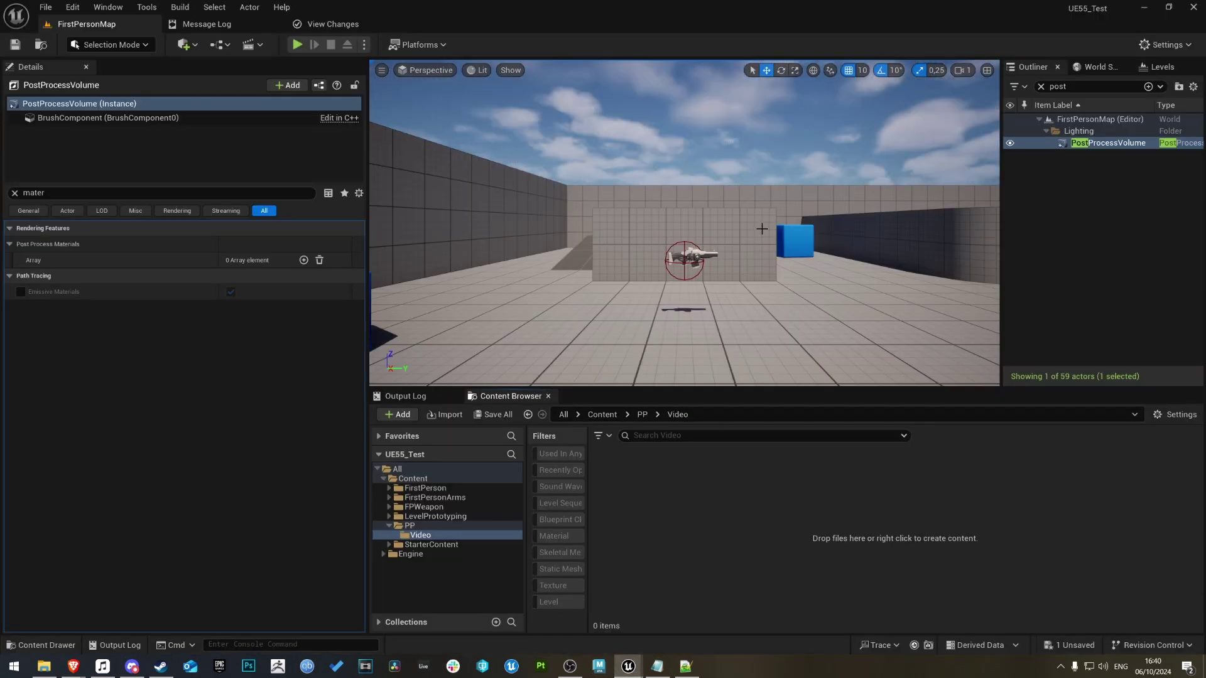
mouse_move(1086, 11)
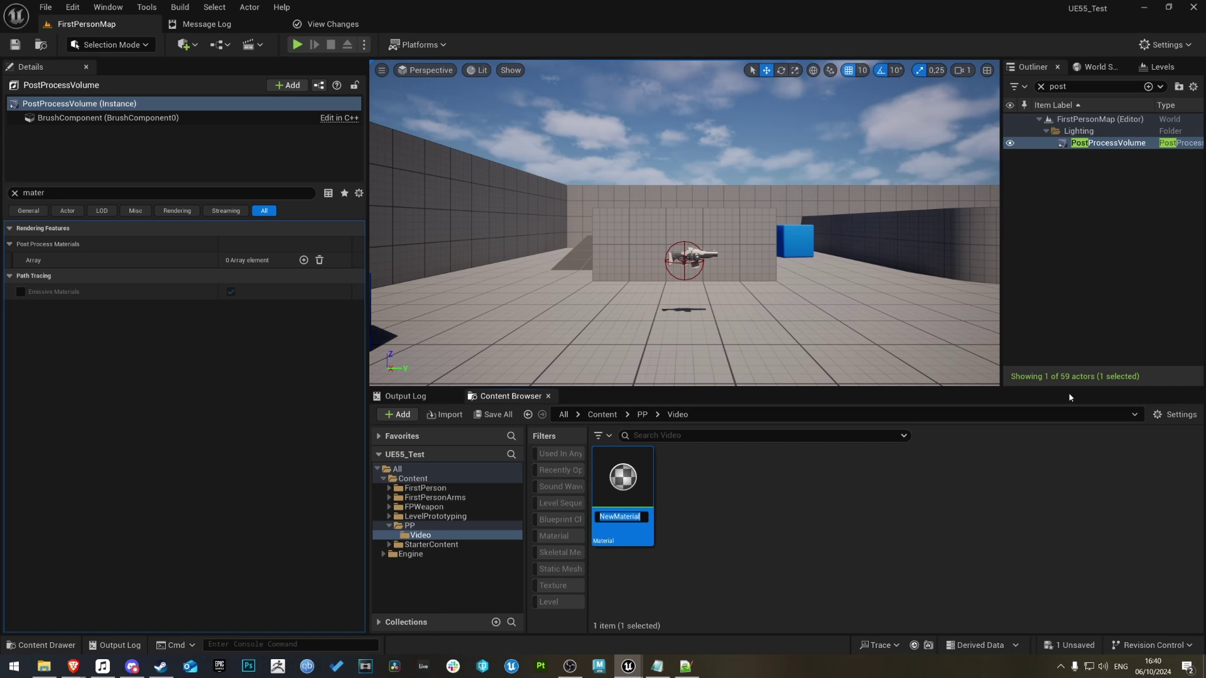
type("pp_")
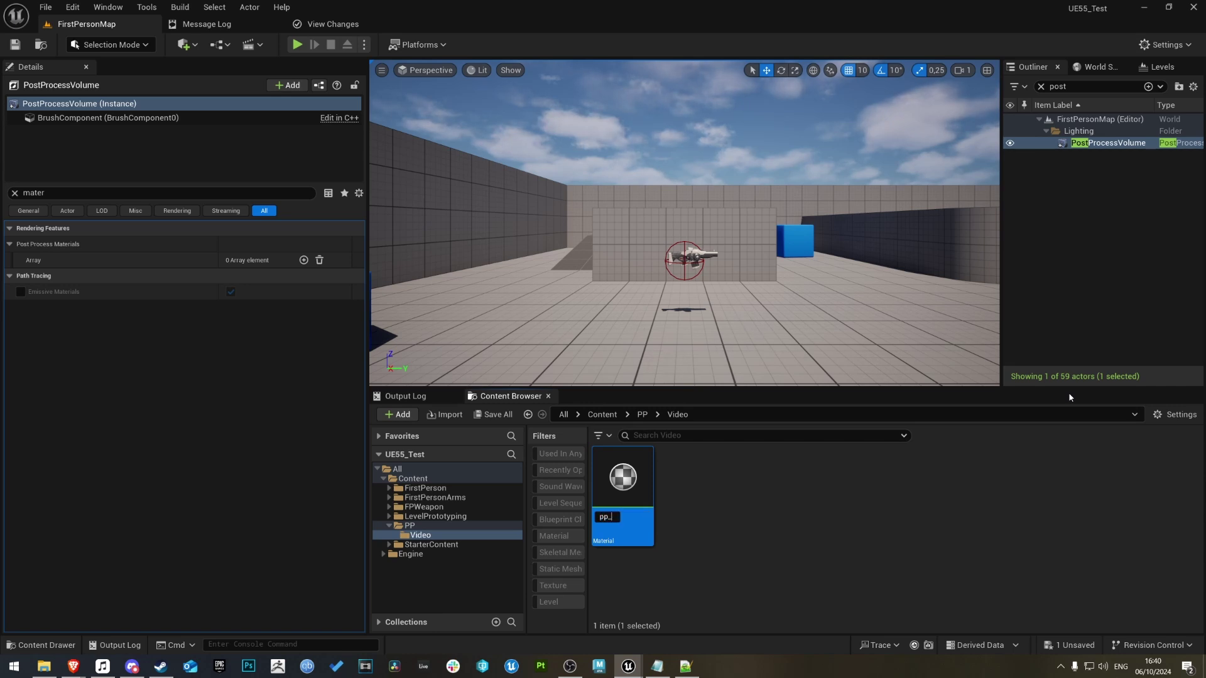
type("blur")
key("Return")
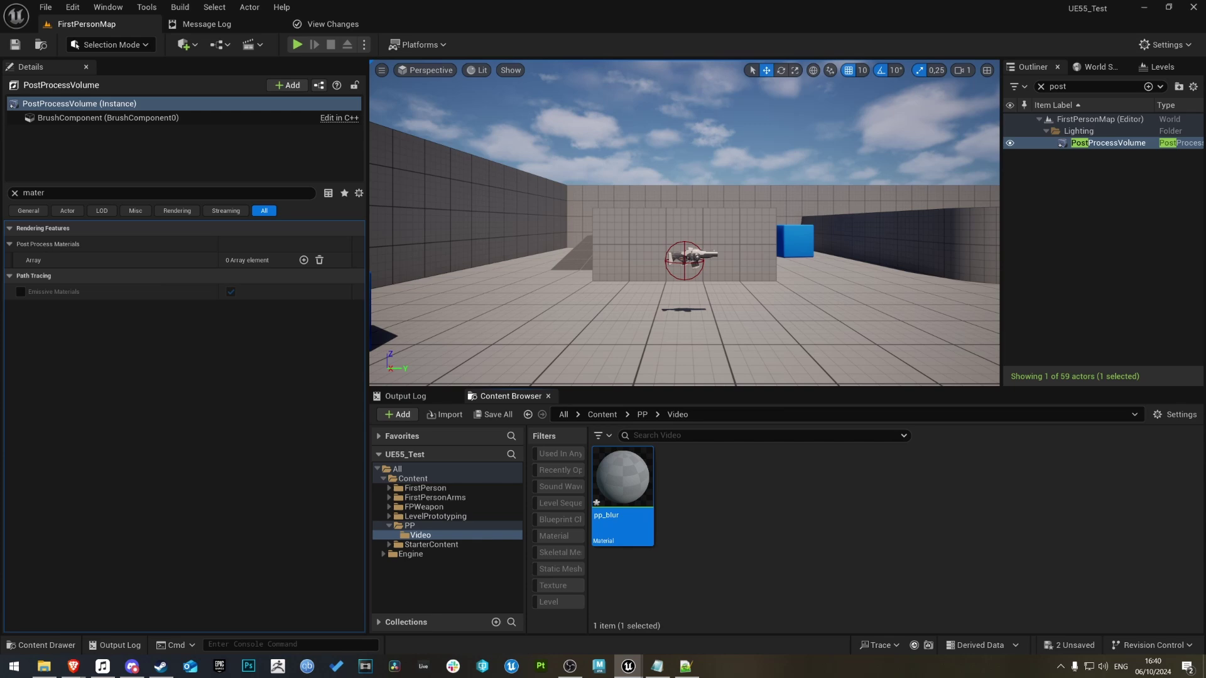
Open the pp_blur material for editing and set its material domain to Post Process
left_click_drag(1140, 275, 414, 22)
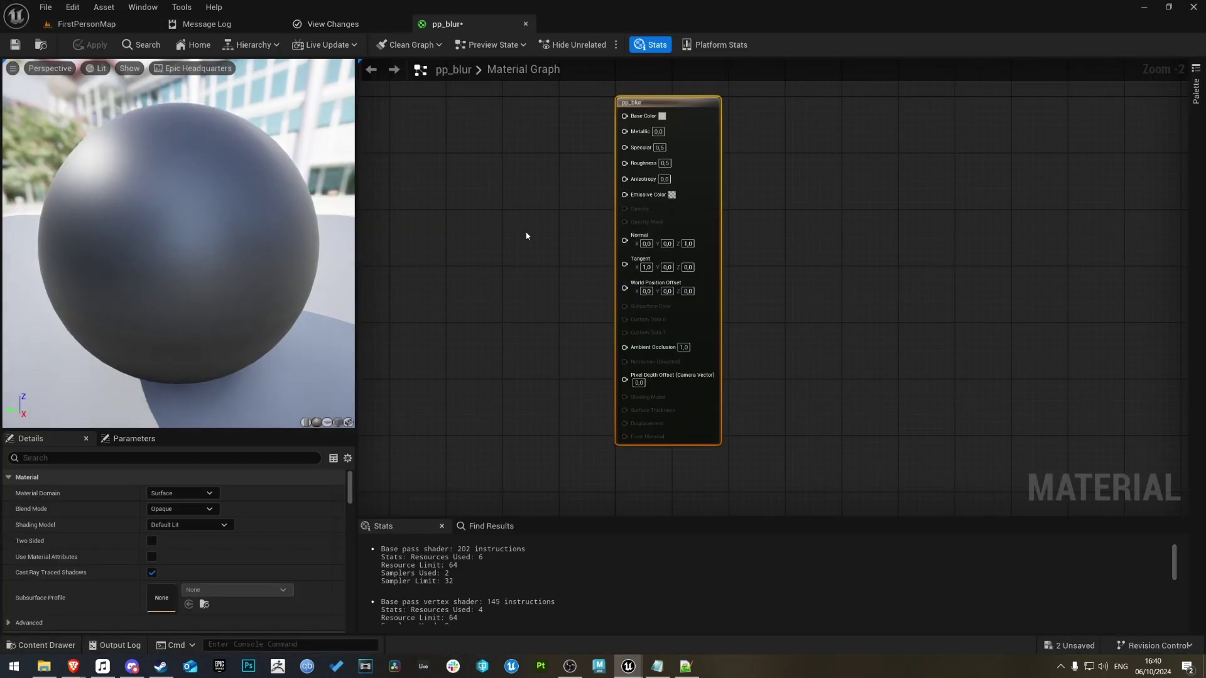
left_click(580, 258)
left_click(196, 494)
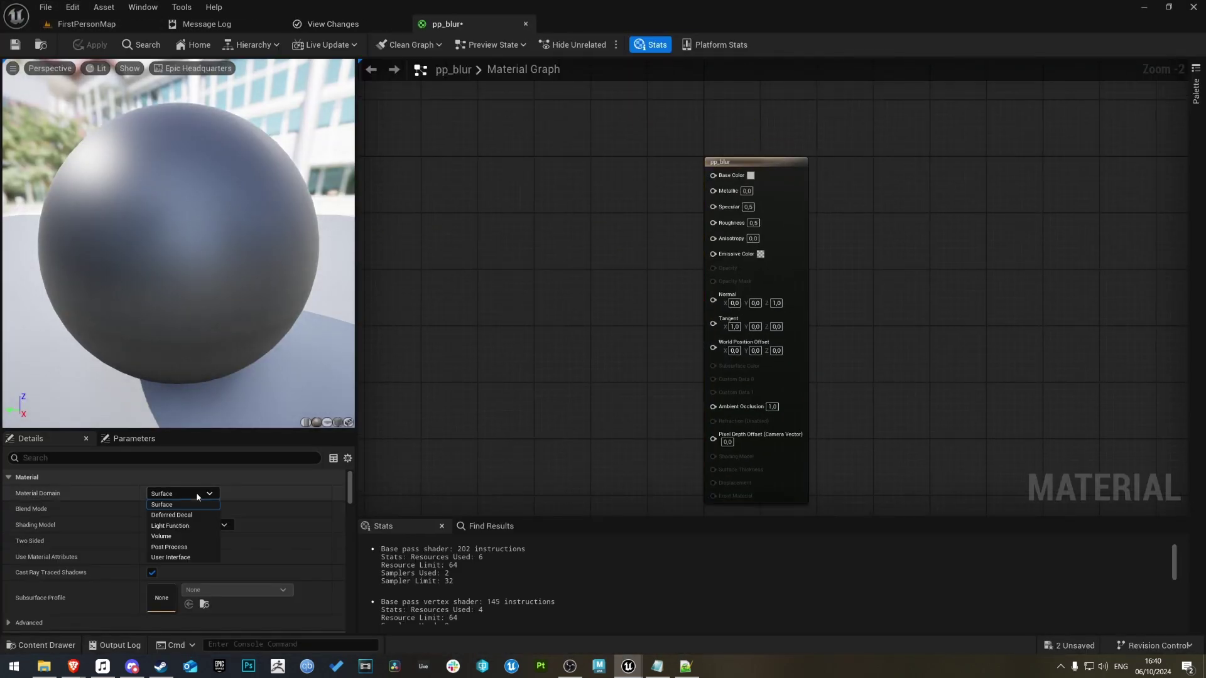
left_click(201, 545)
Add a UserSceneTexture node to the graph and place it well to the left of the material output
right_click_drag(510, 273, 550, 291)
right_click(571, 275)
type("user")
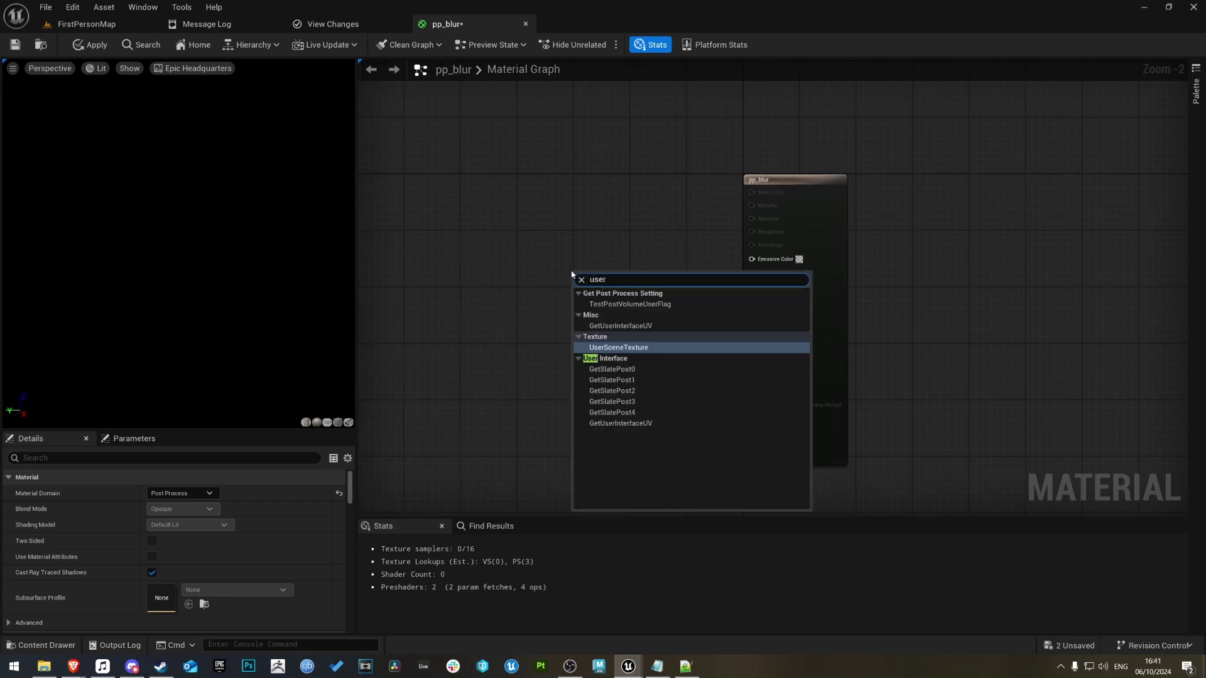
left_click(618, 346)
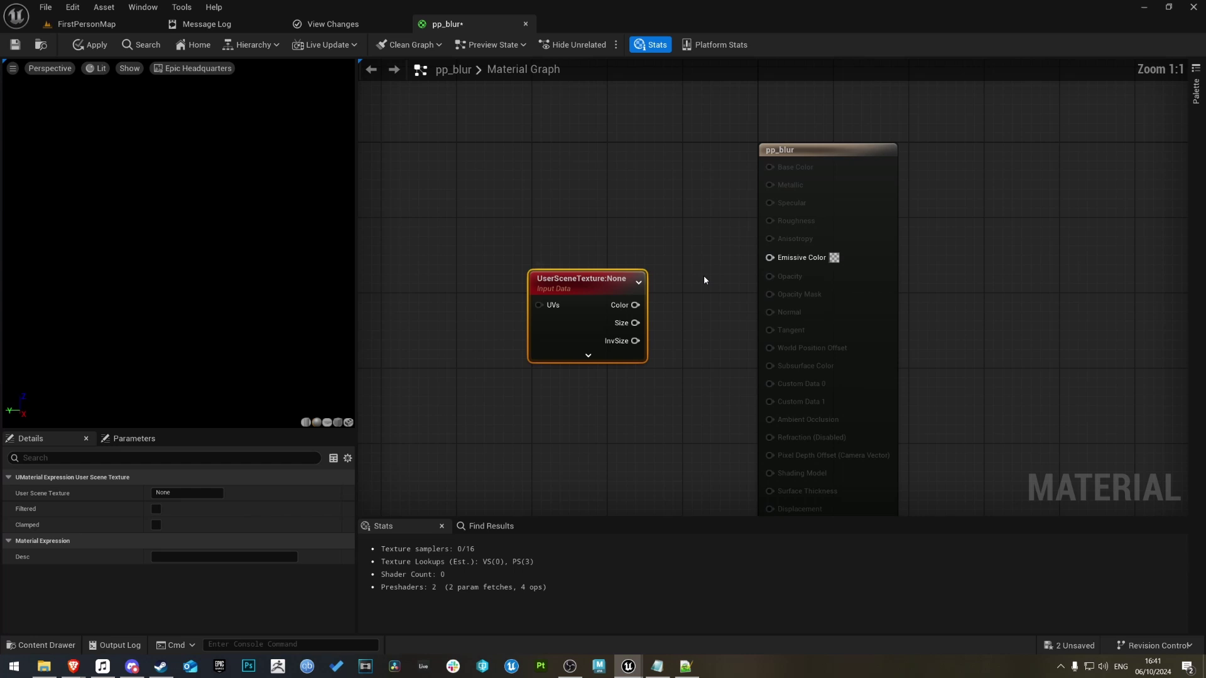
scroll(703, 275, "up", 2)
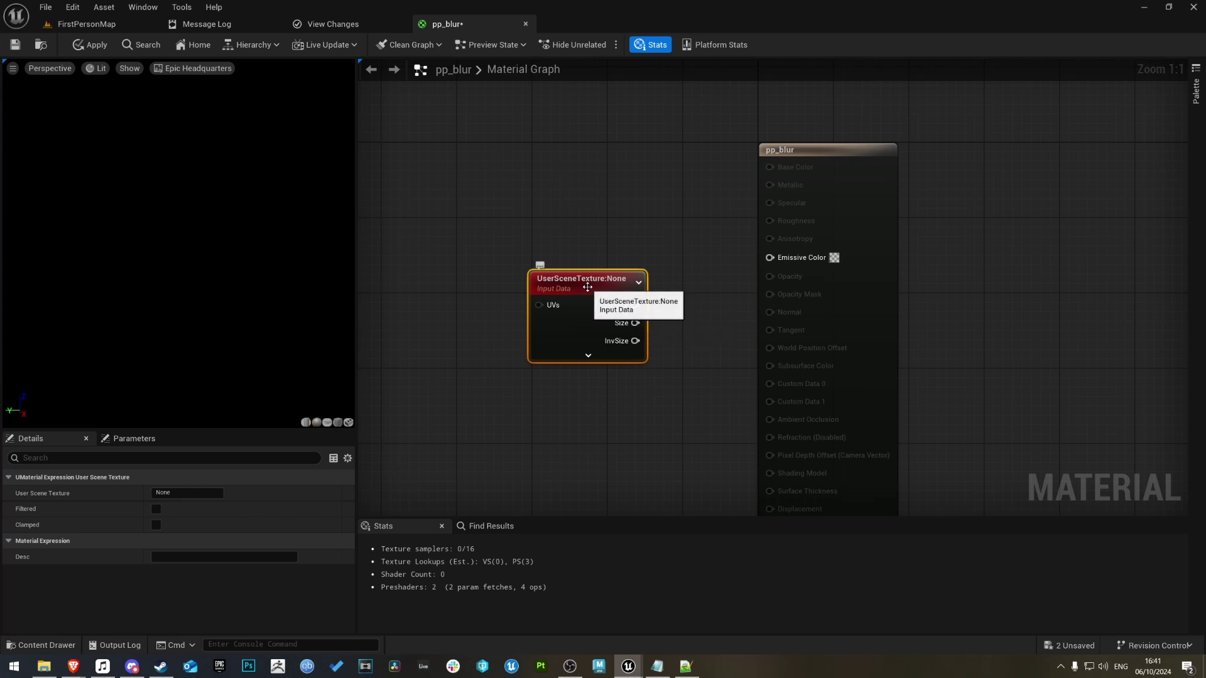
left_click_drag(599, 280, 480, 256)
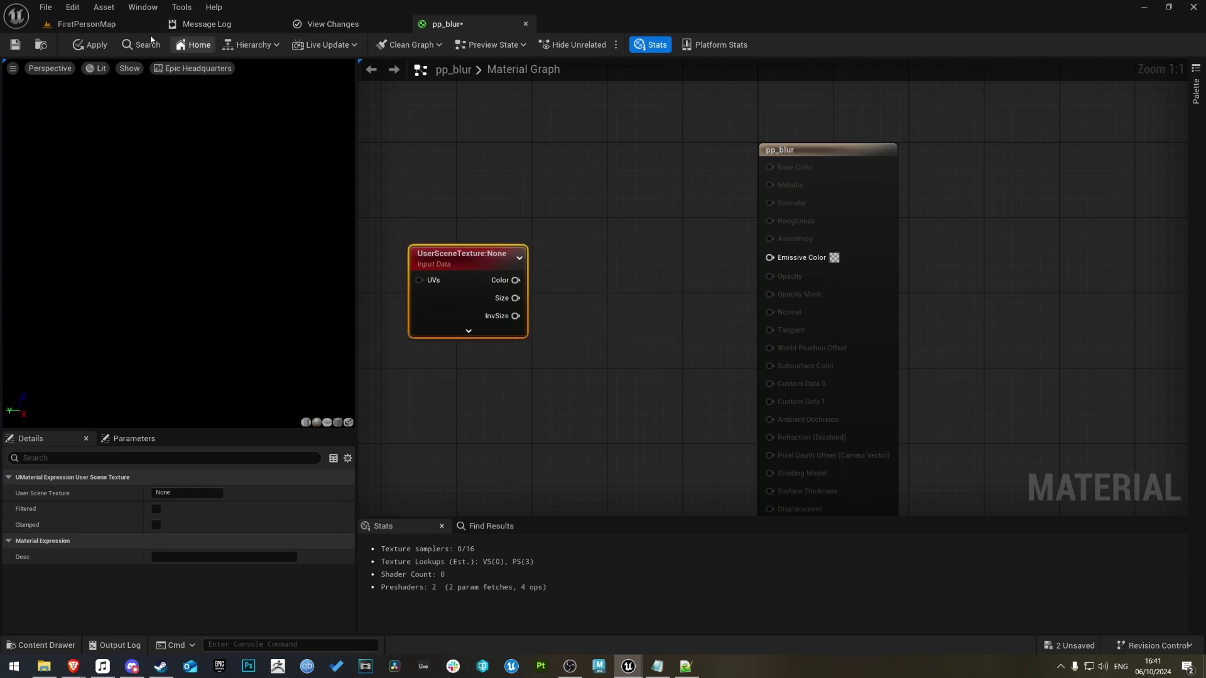
View the generated HLSL code of the pp_blur material and close it
left_click(142, 7)
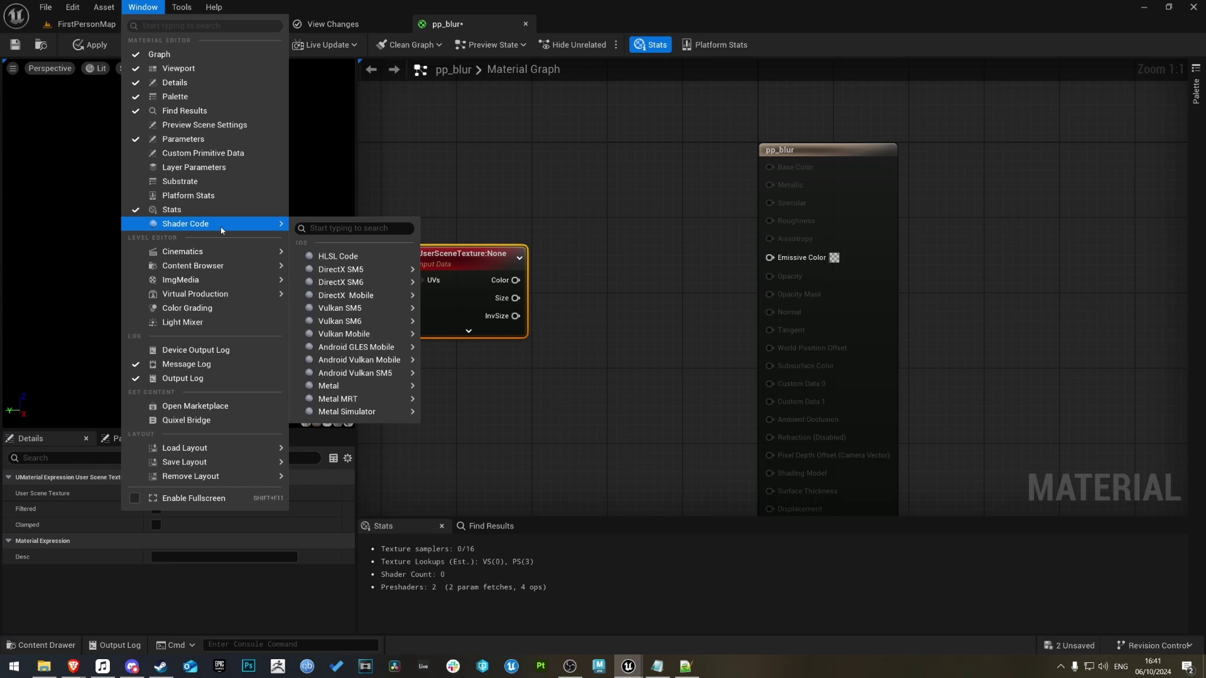
left_click(358, 256)
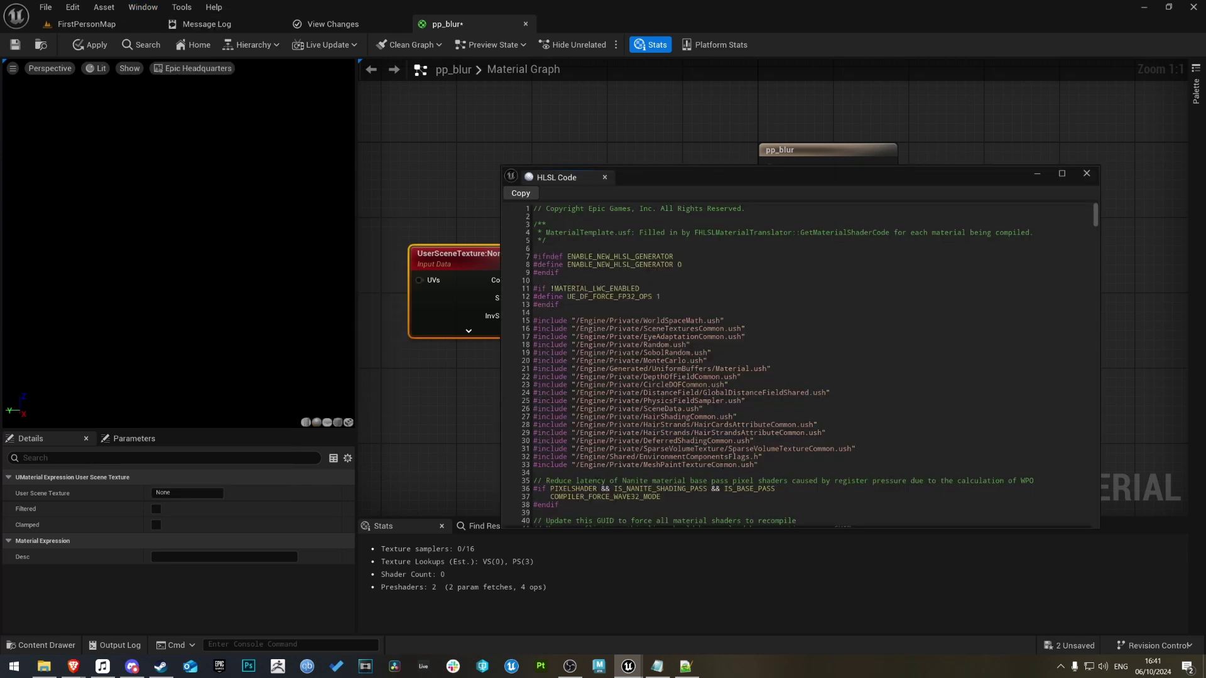
left_click(605, 178)
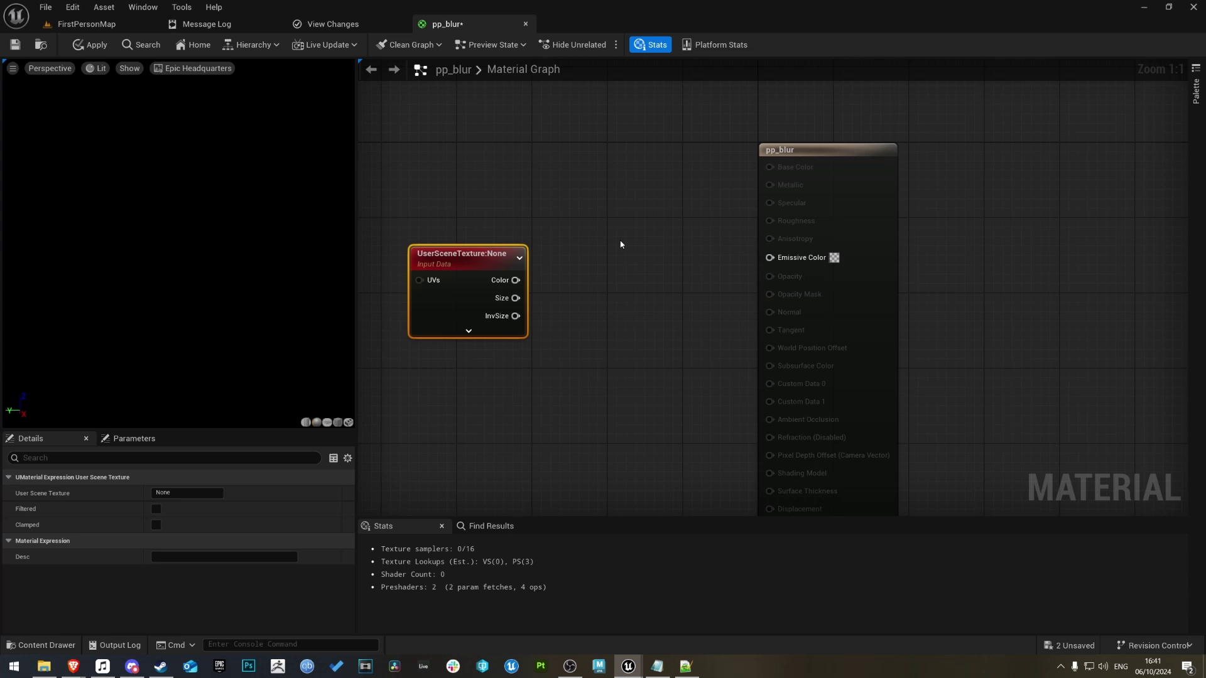
Add a Custom node to the material graph and place it above the UserSceneTexture node
left_click_drag(499, 260, 362, 329)
right_click(539, 218)
type("custom")
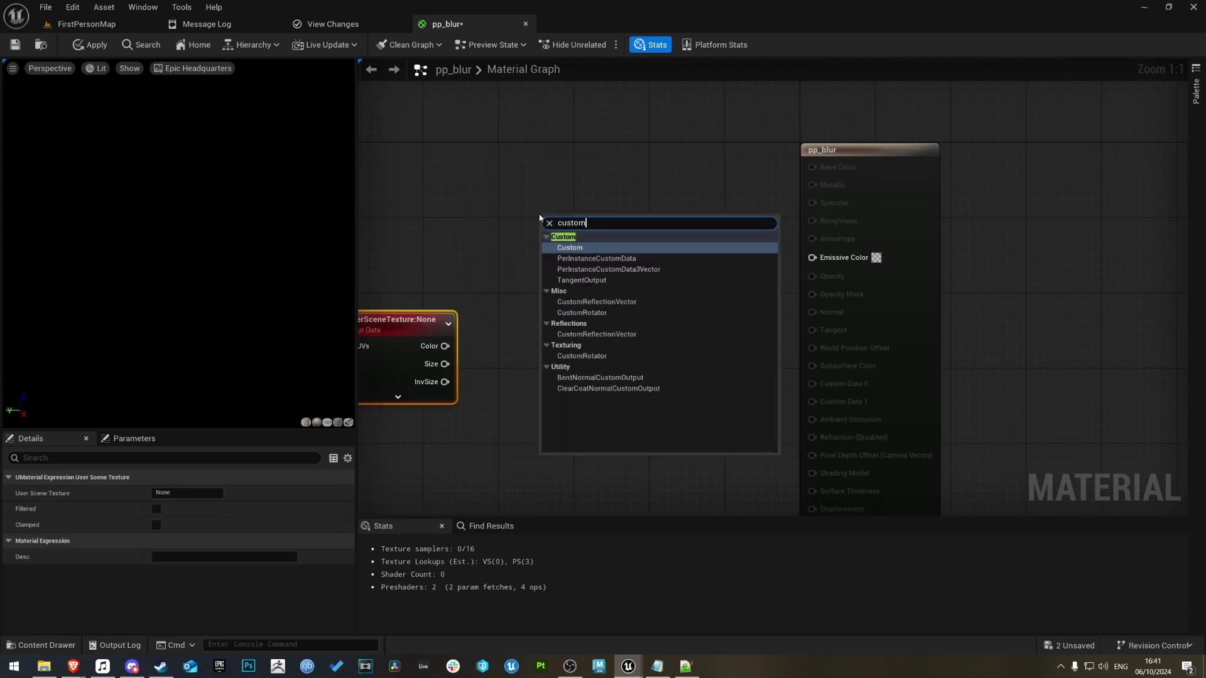
key("Return")
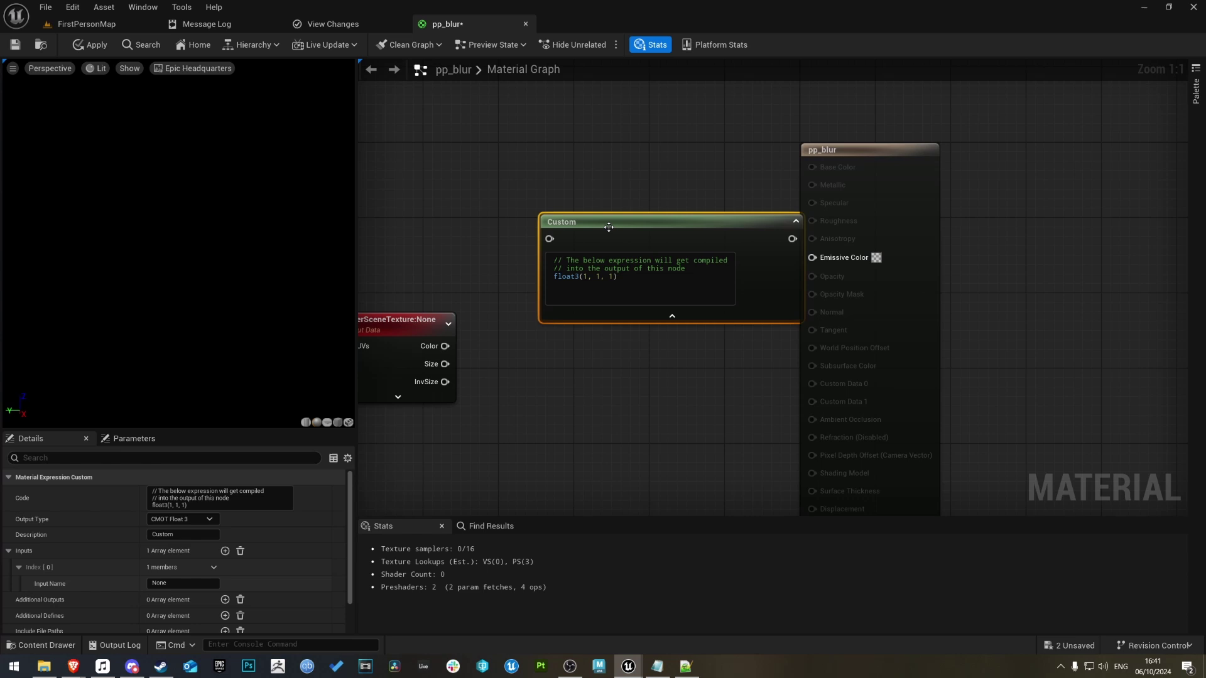
left_click_drag(607, 226, 464, 193)
right_click_drag(504, 428, 651, 493)
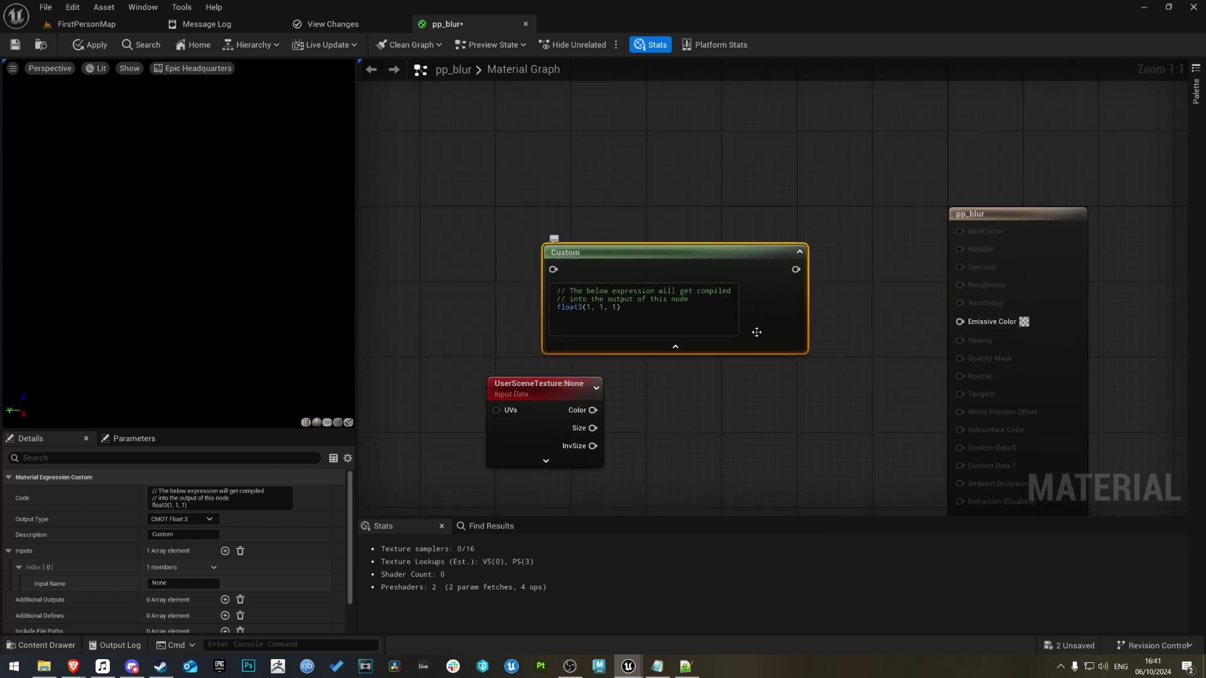
Replace the Custom node's default code with SceneTextureLookUp (UV, 14) and clear the 14 from the call
left_click(683, 293)
key("ctrl+a")
type("S")
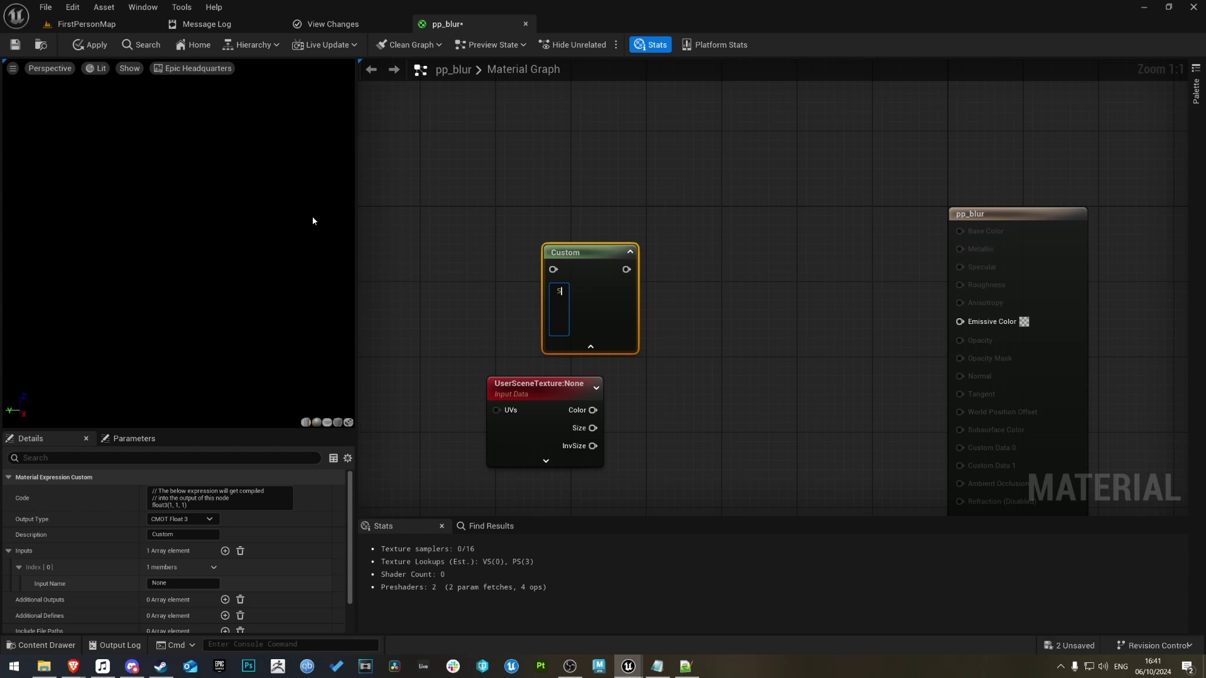
type("ceneText")
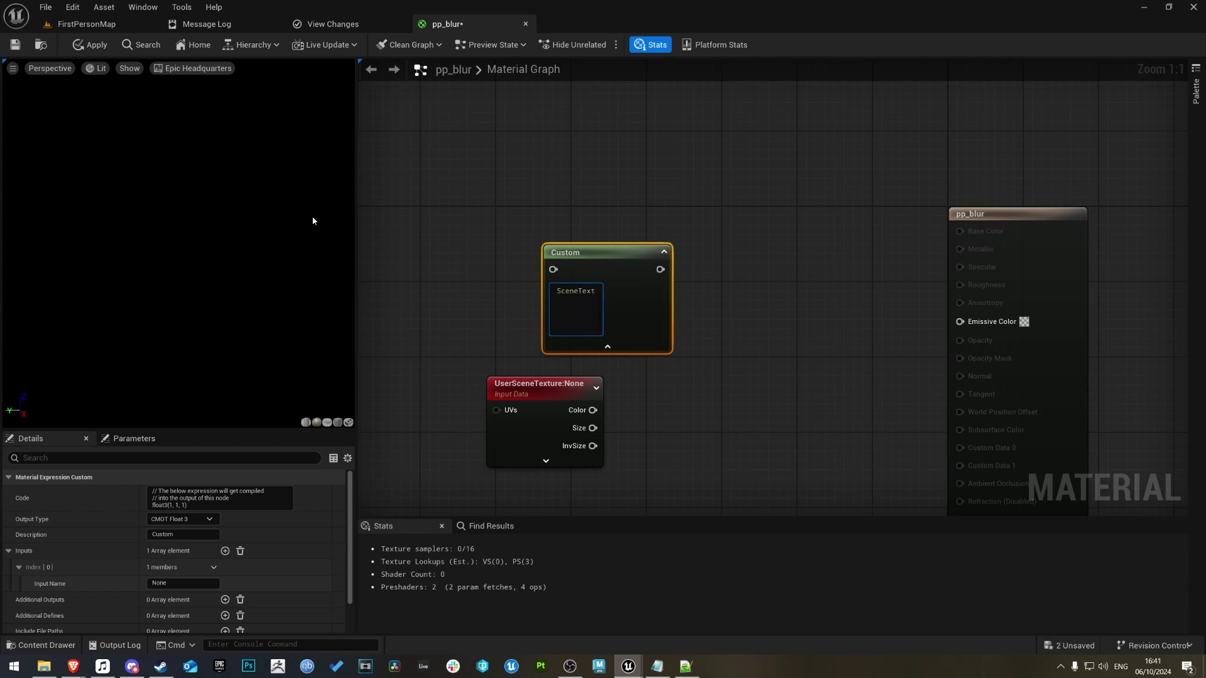
type("ureLookUp ()")
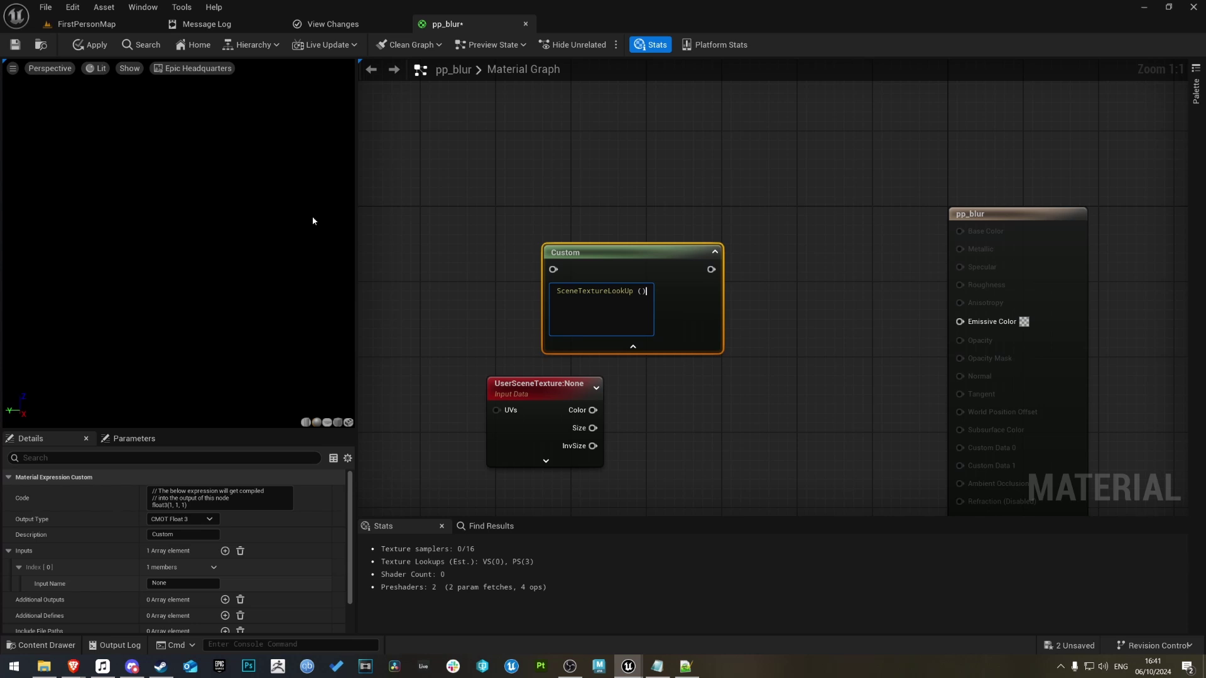
key("Left")
type("UV,")
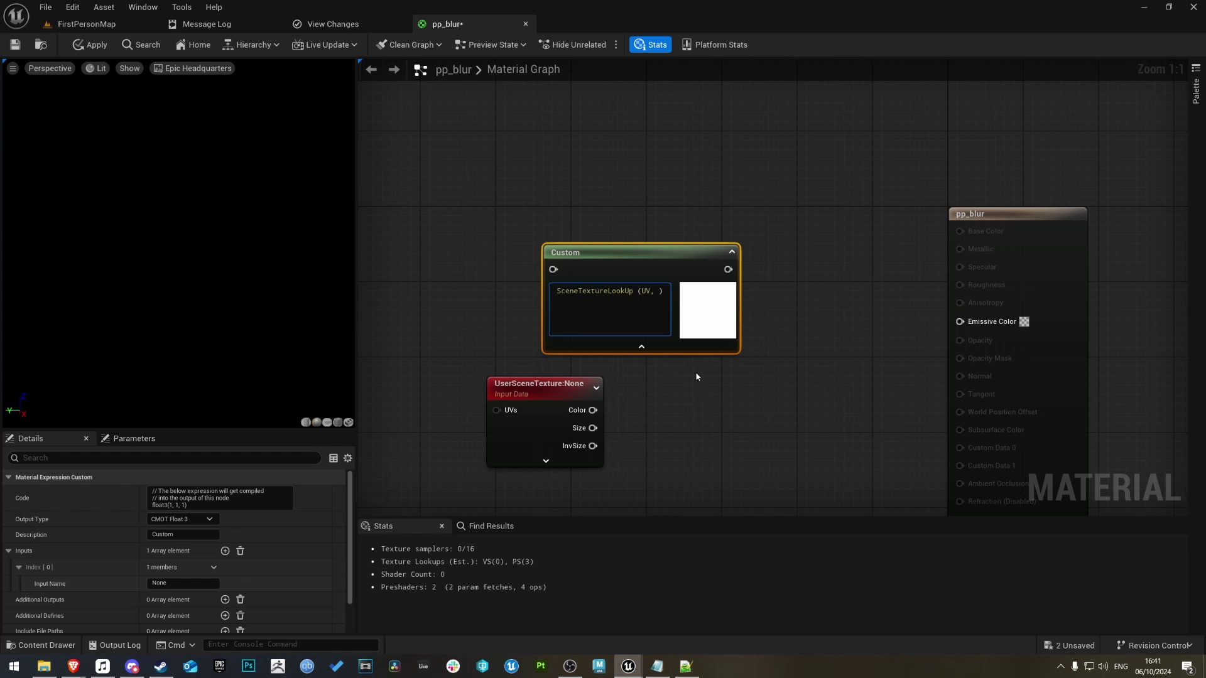
type("14")
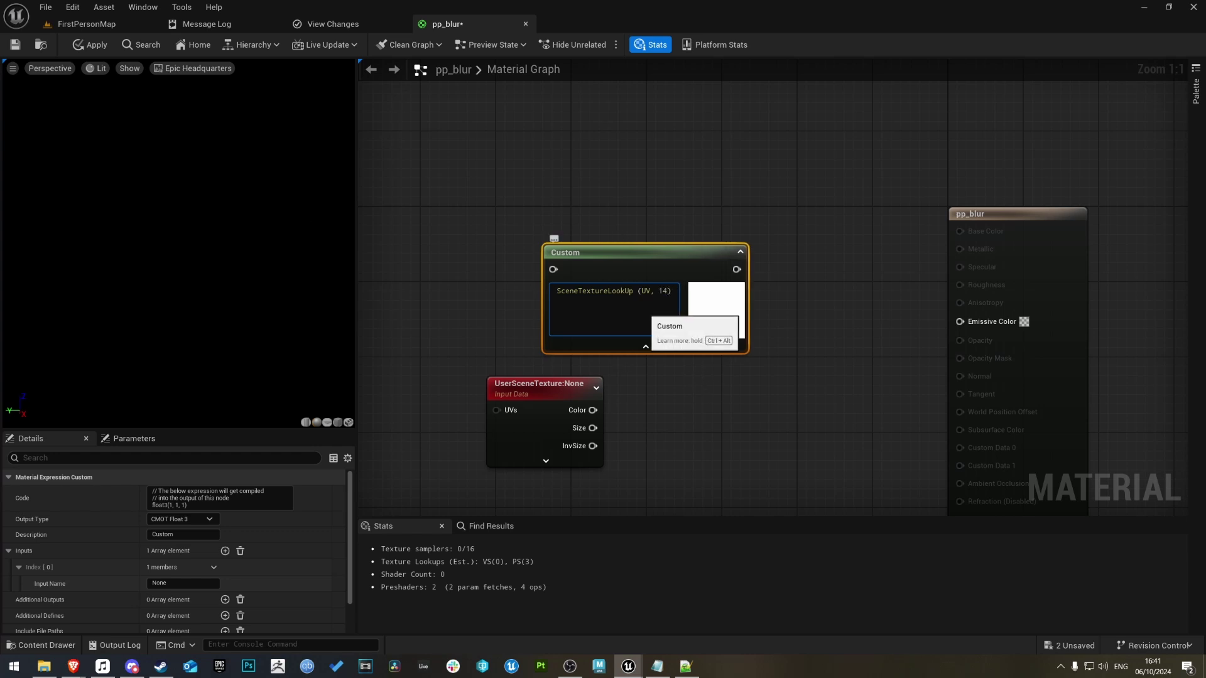
key("BackSpace")
key("BackSpace")
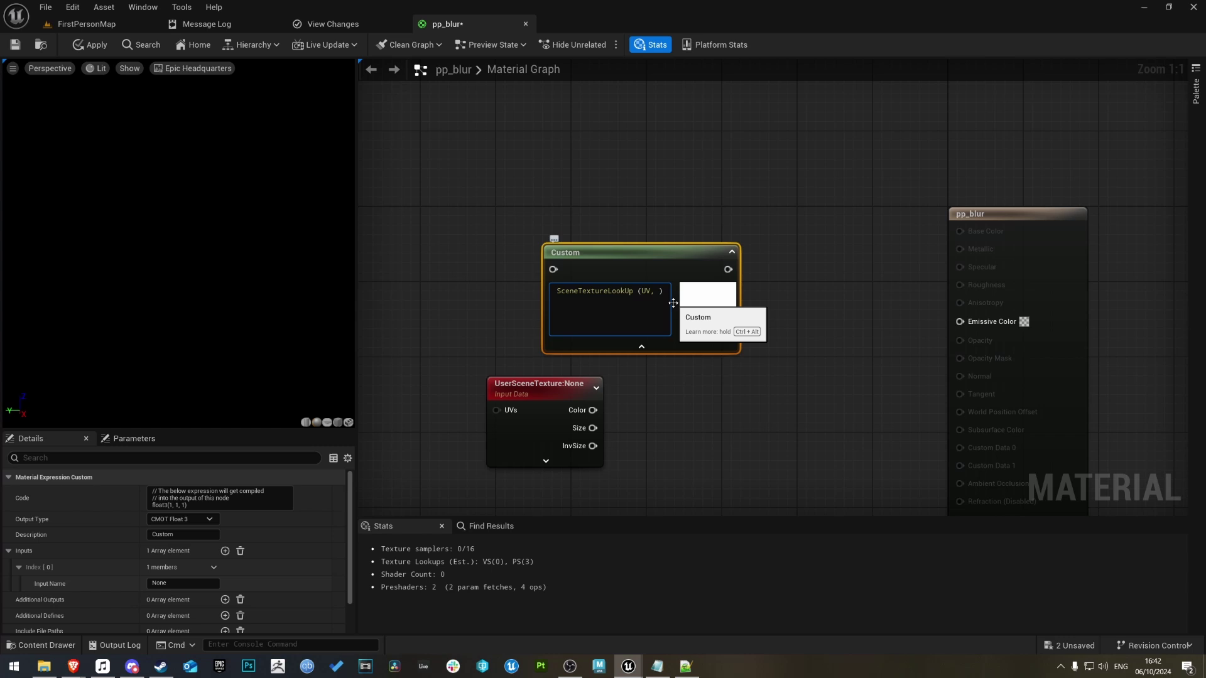
Switch to the browser to check the texture names in the roadmap's blur example, and return to Unreal Editor
mouse_move(74, 666)
left_click(193, 618)
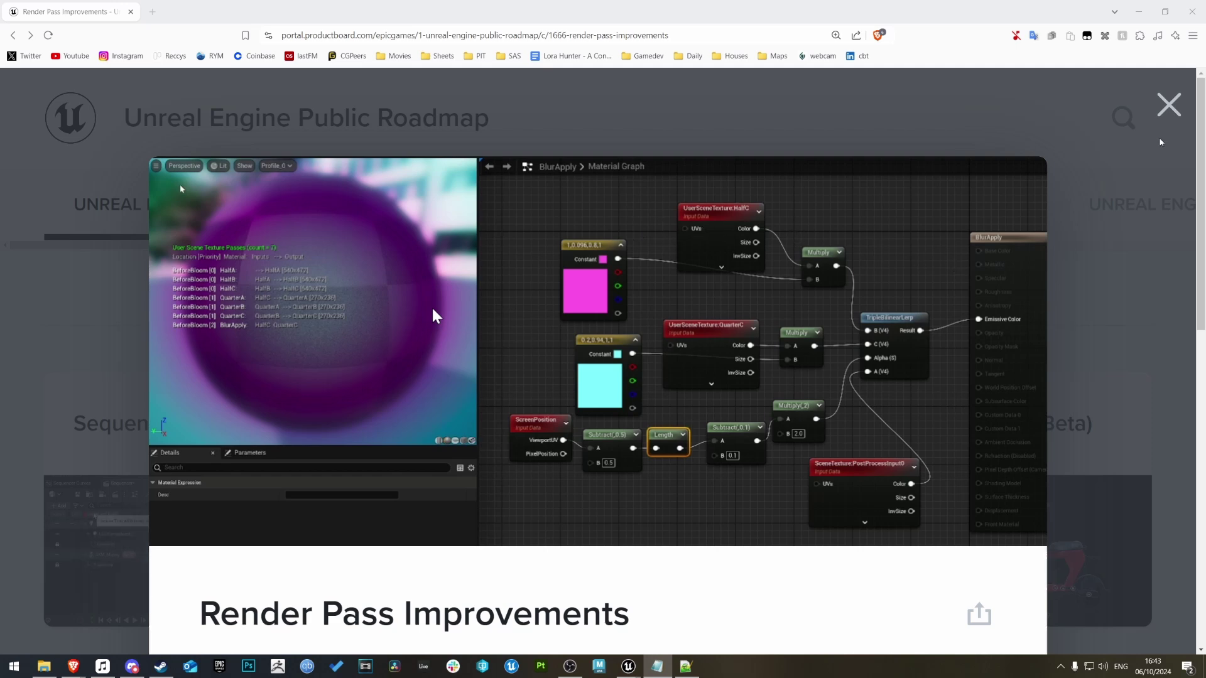
mouse_move(634, 670)
left_click(697, 606)
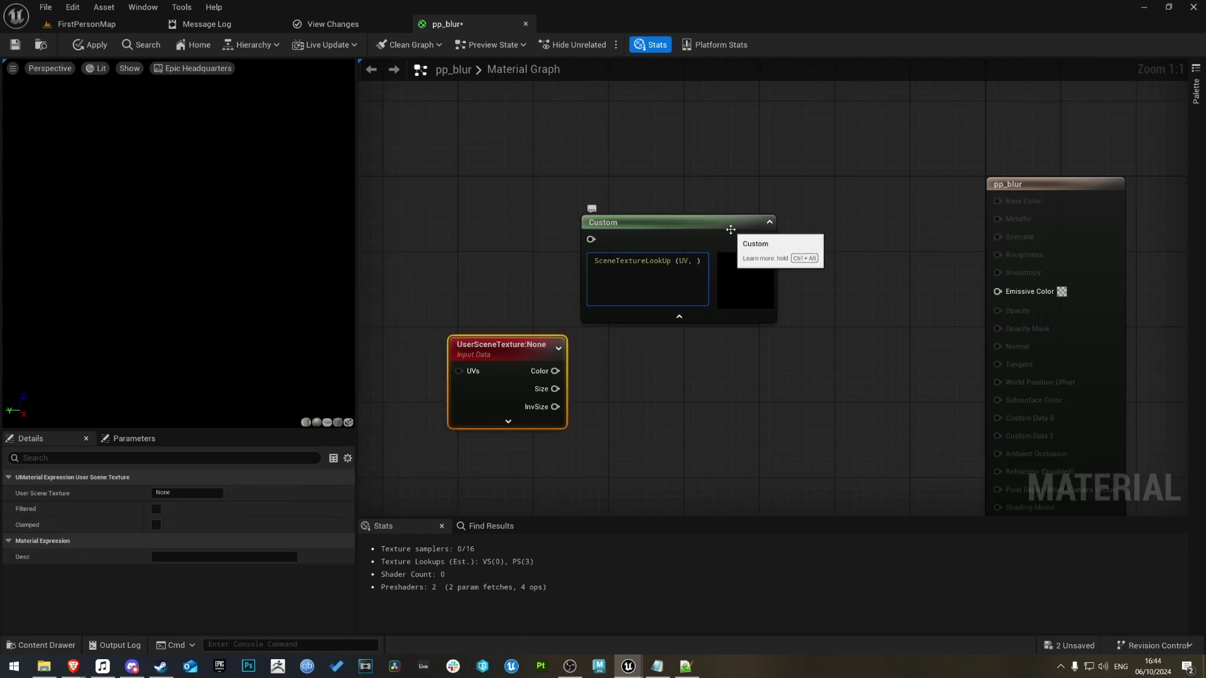
Complete the Custom node's code as SceneTextureLookUp (UV,HalfC,true ) and move the node slightly up
type("Half")
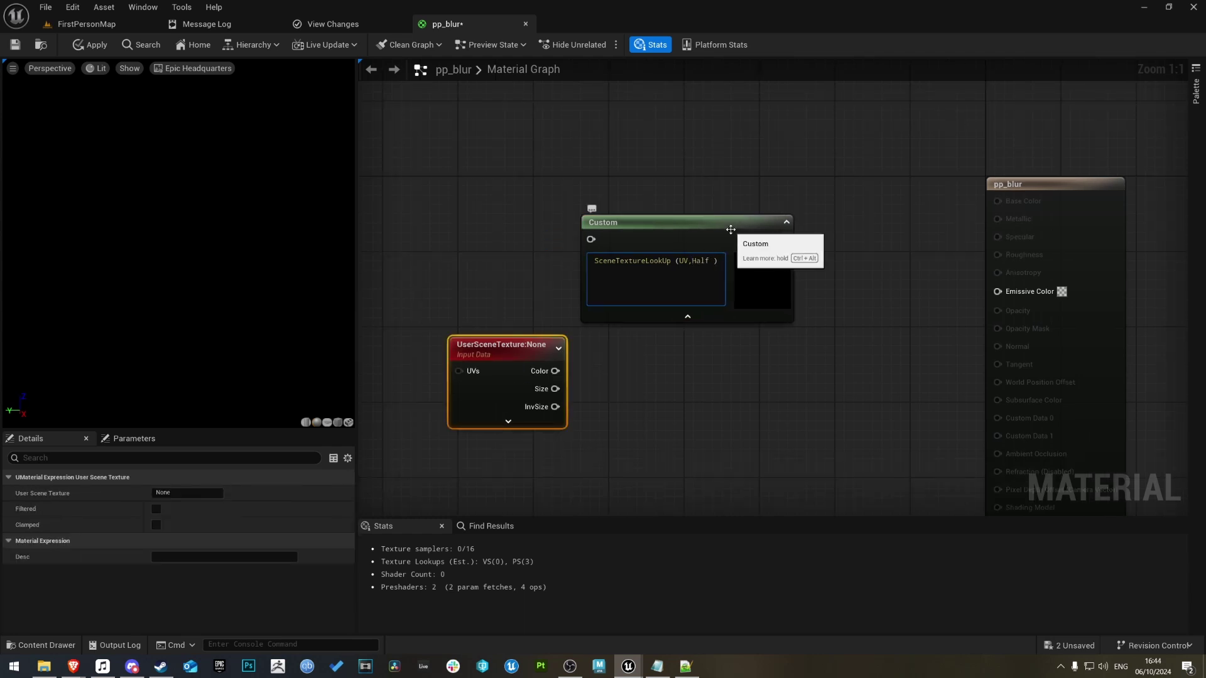
type("C,")
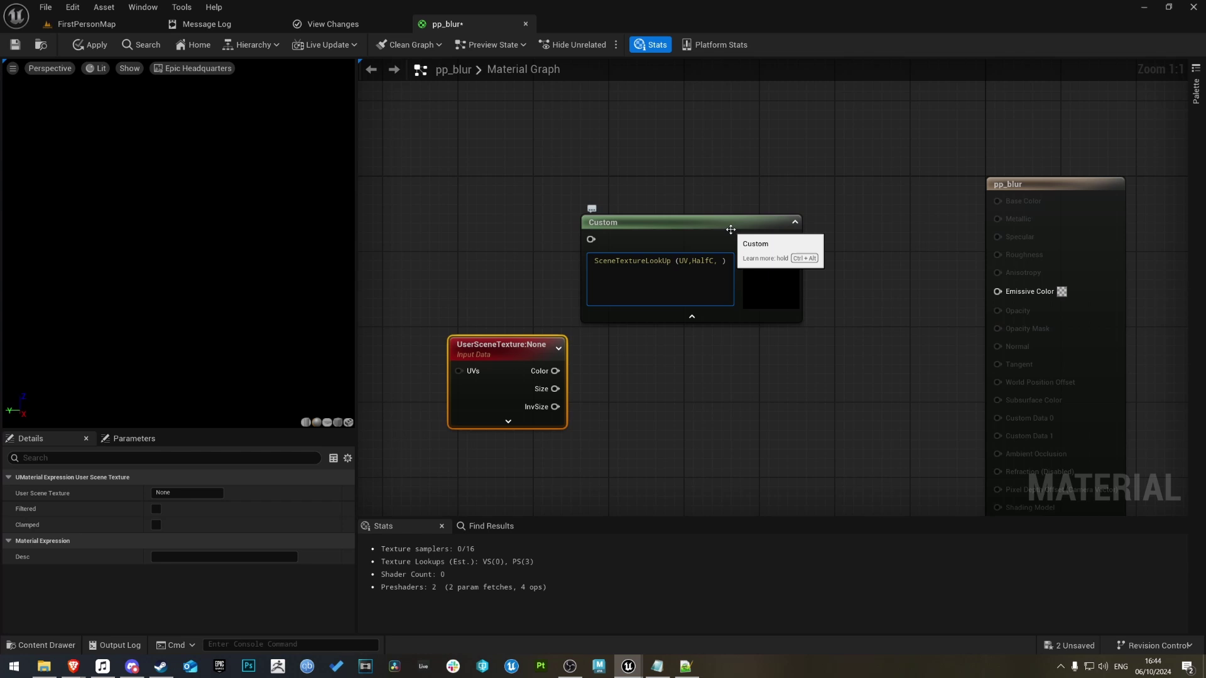
type("true")
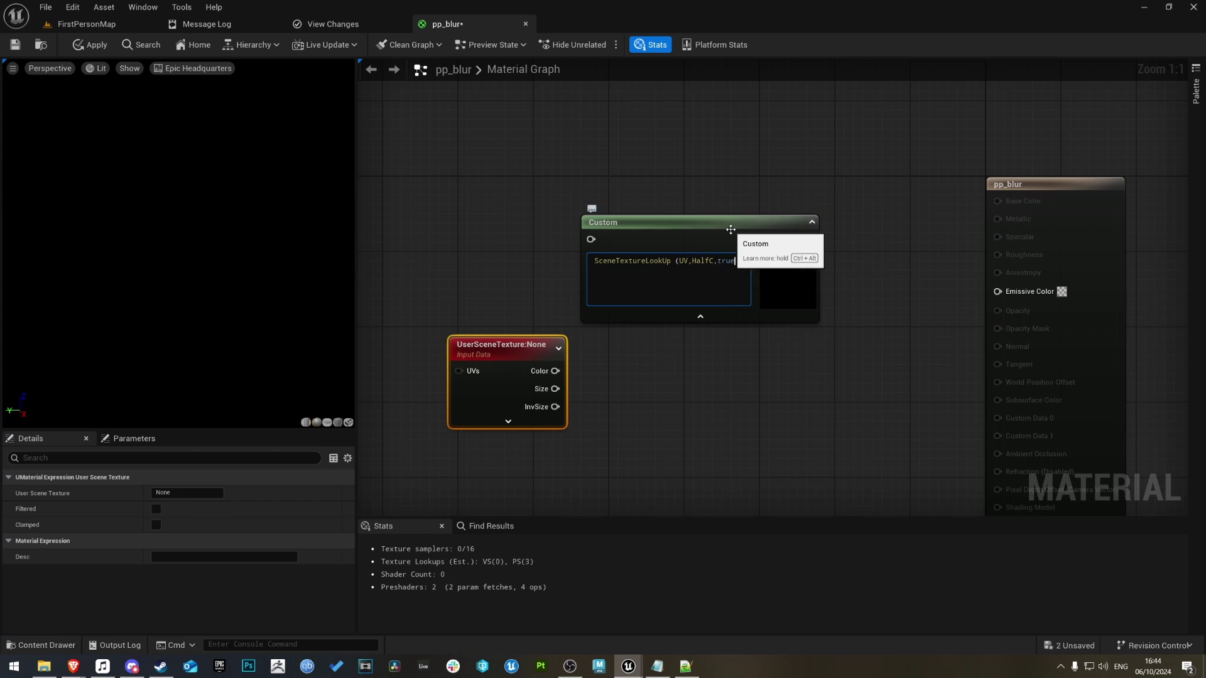
type(" )")
left_click(715, 220)
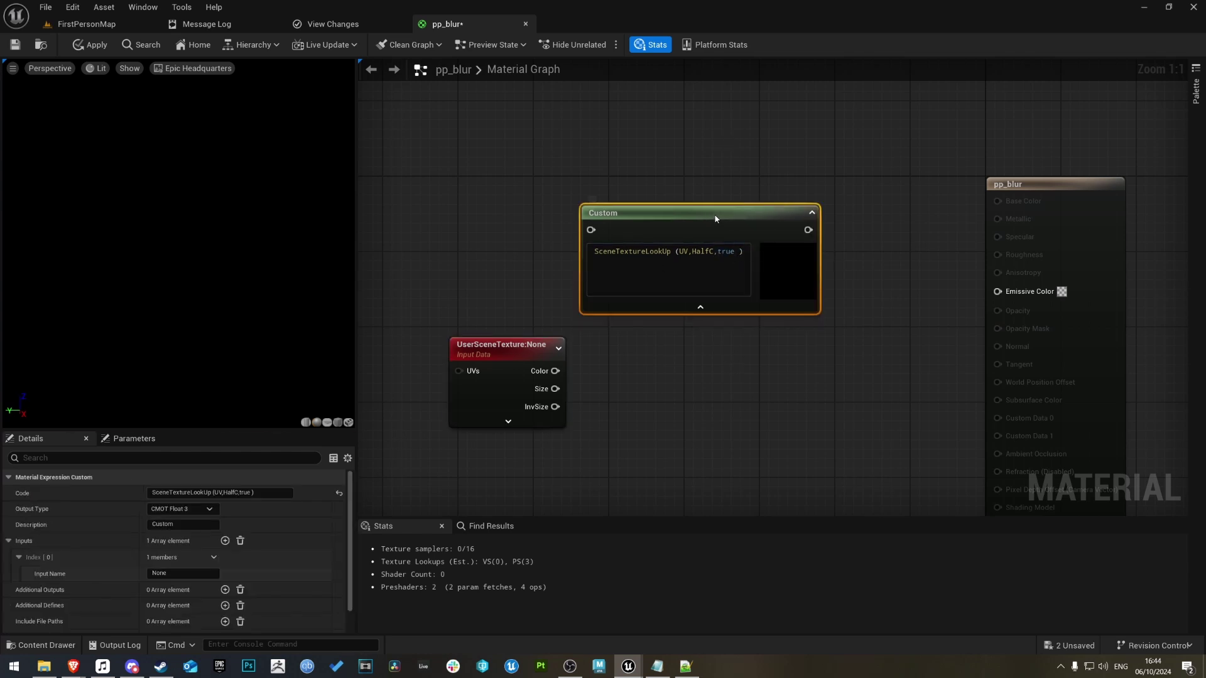
left_click_drag(715, 220, 715, 211)
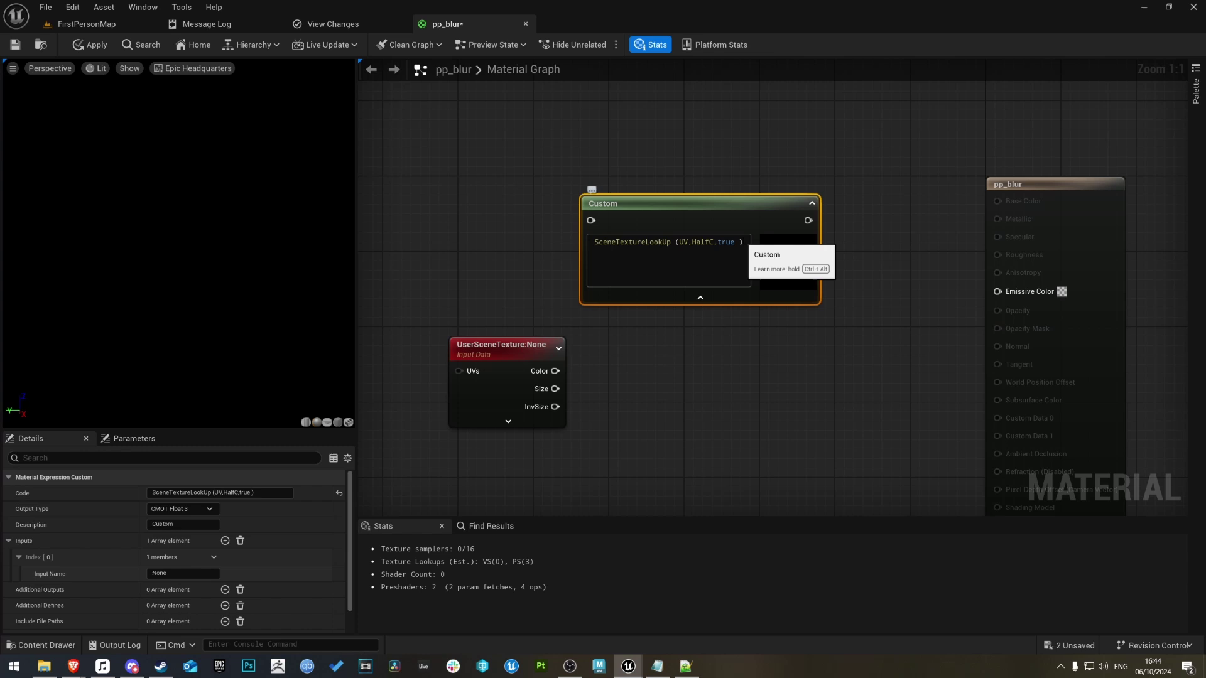
Delete the Custom node from the material graph
left_click_drag(523, 149, 884, 290)
key("Delete")
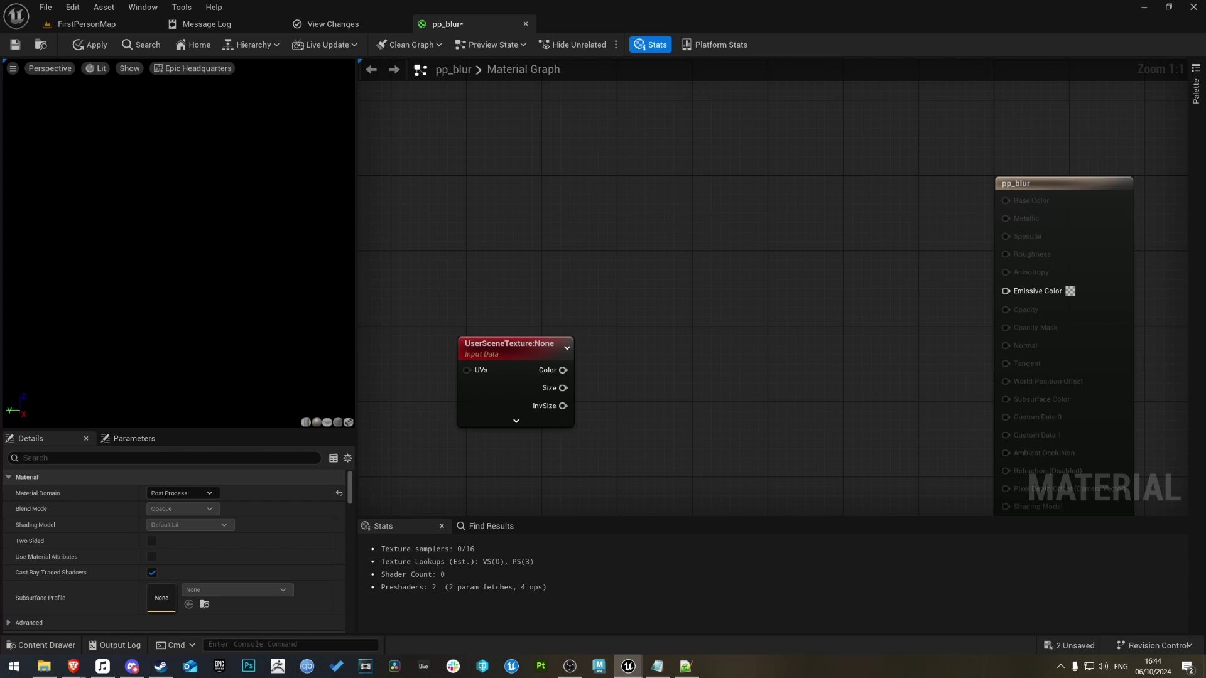
Switch to the browser to review the UserSceneTexture nodes in the roadmap's blur example, and return to Unreal Editor
key("alt+Tab")
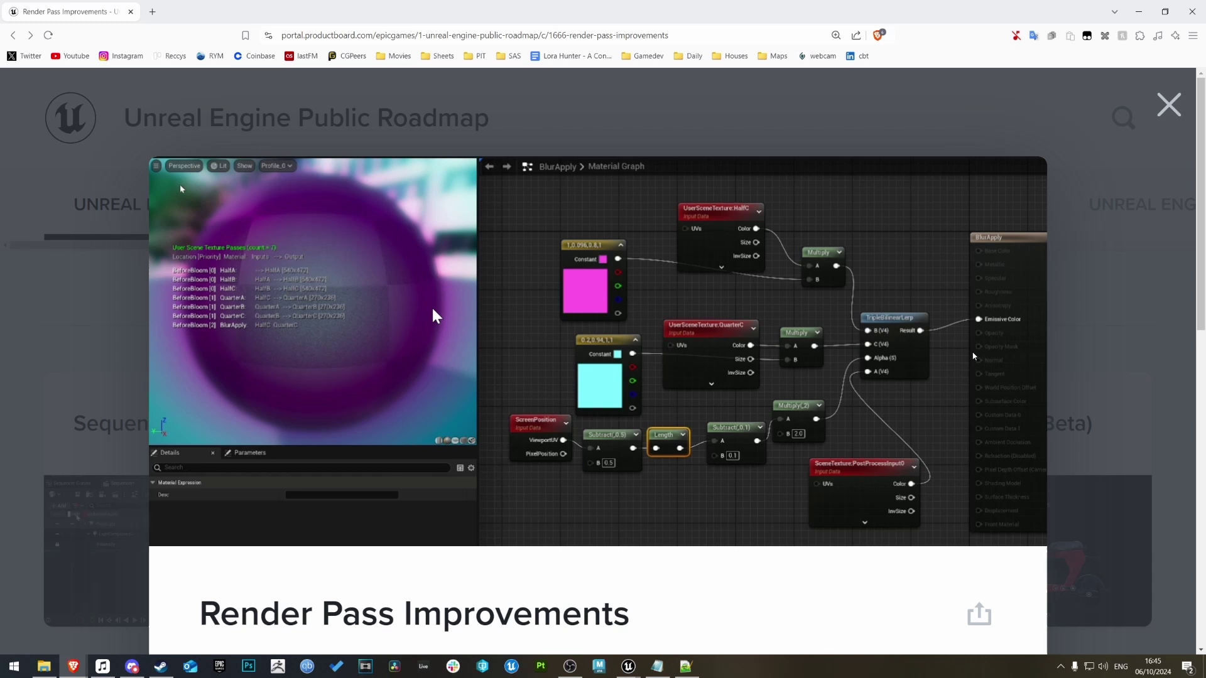
mouse_move(686, 665)
mouse_move(628, 666)
left_click(697, 622)
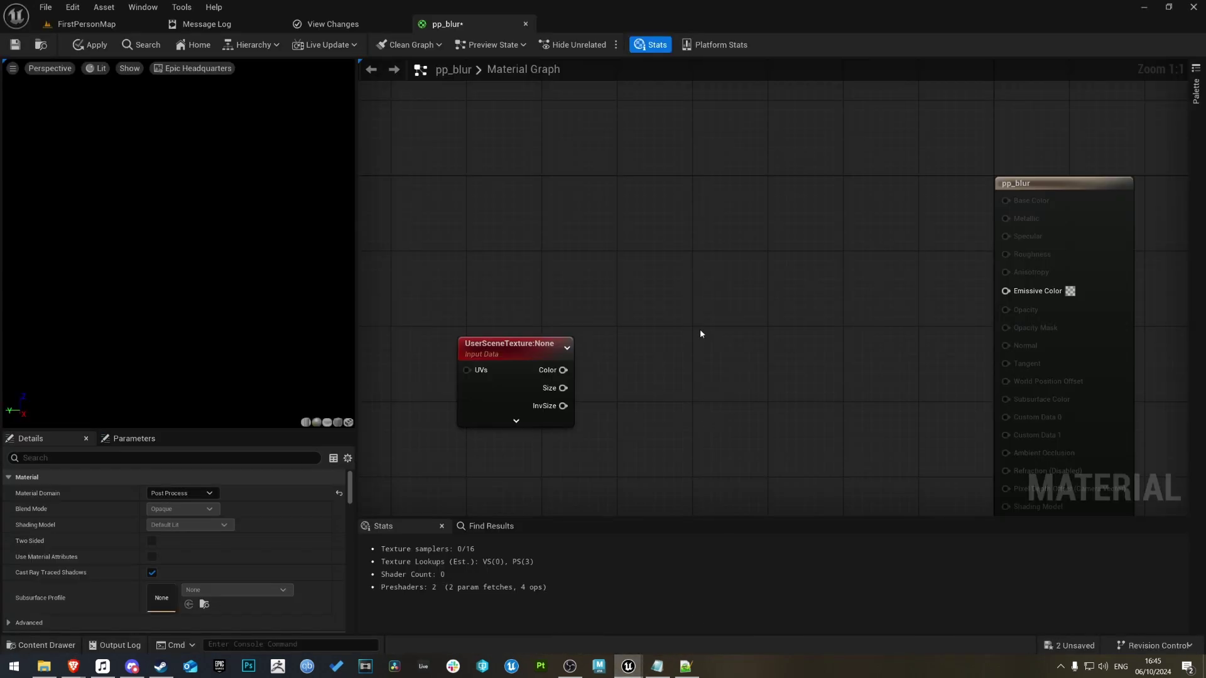
Move the UserSceneTexture node up in the pp_blur graph and set its User Scene Texture name to VHalfC
right_click_drag(698, 345, 592, 404)
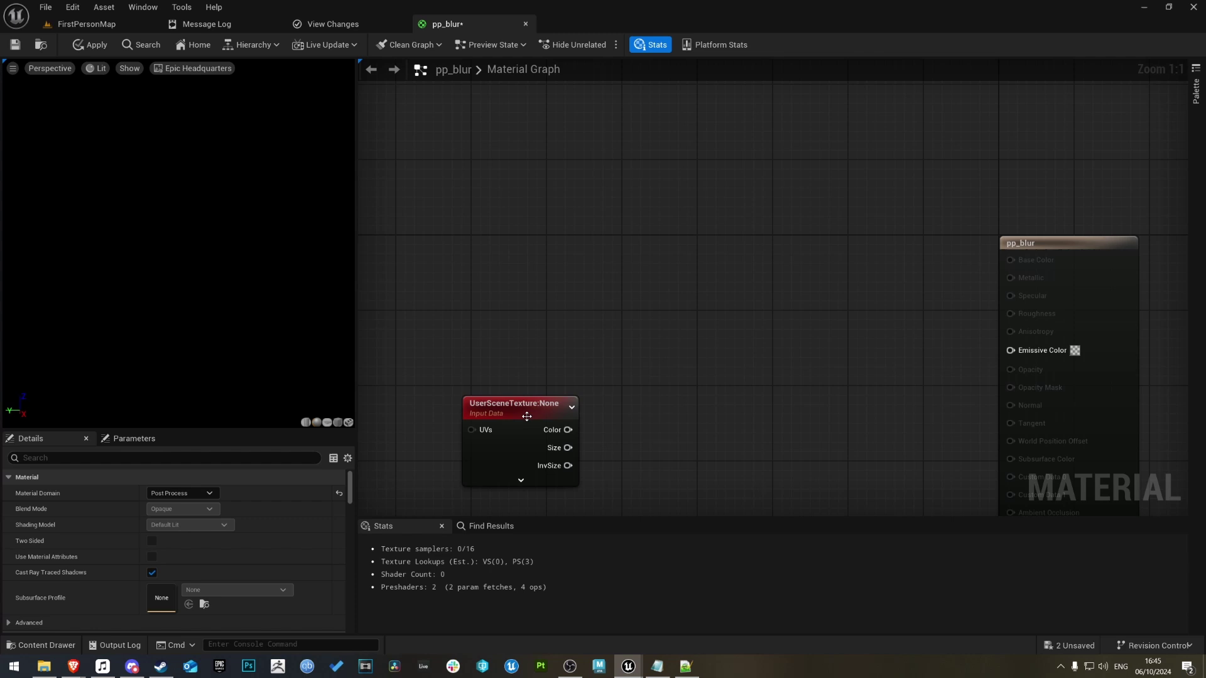
left_click_drag(528, 417, 564, 254)
right_click_drag(590, 403, 638, 305)
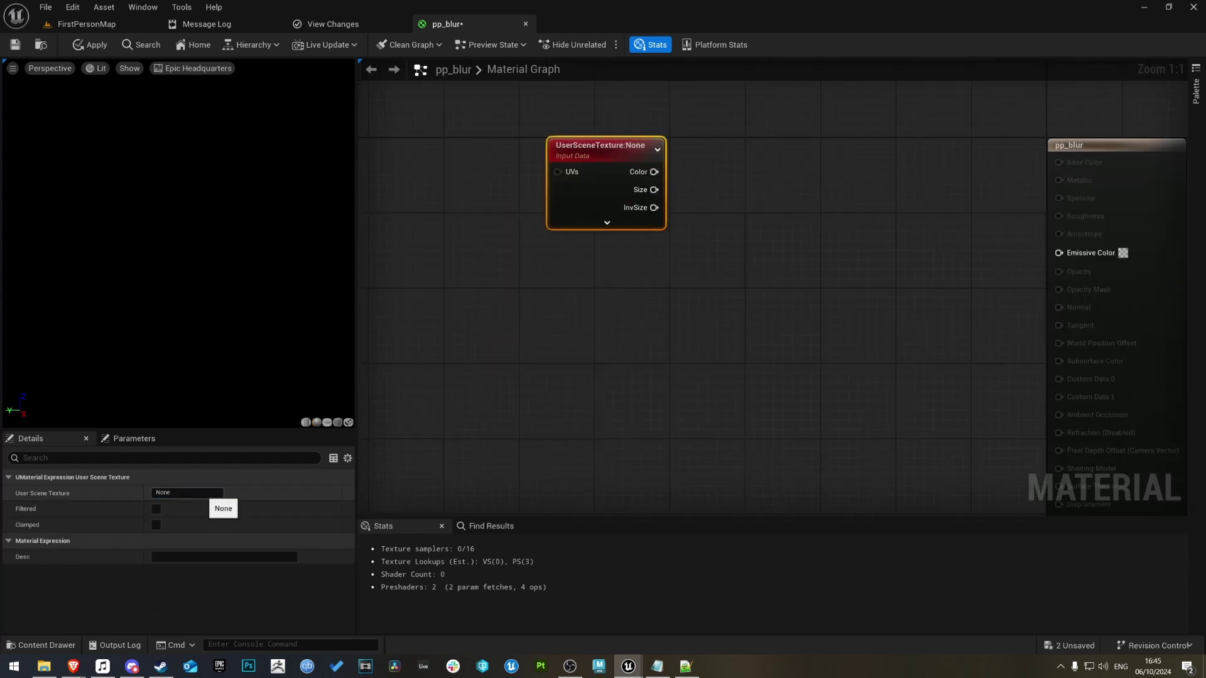
left_click_drag(210, 493, 1, 424)
type("HalfC")
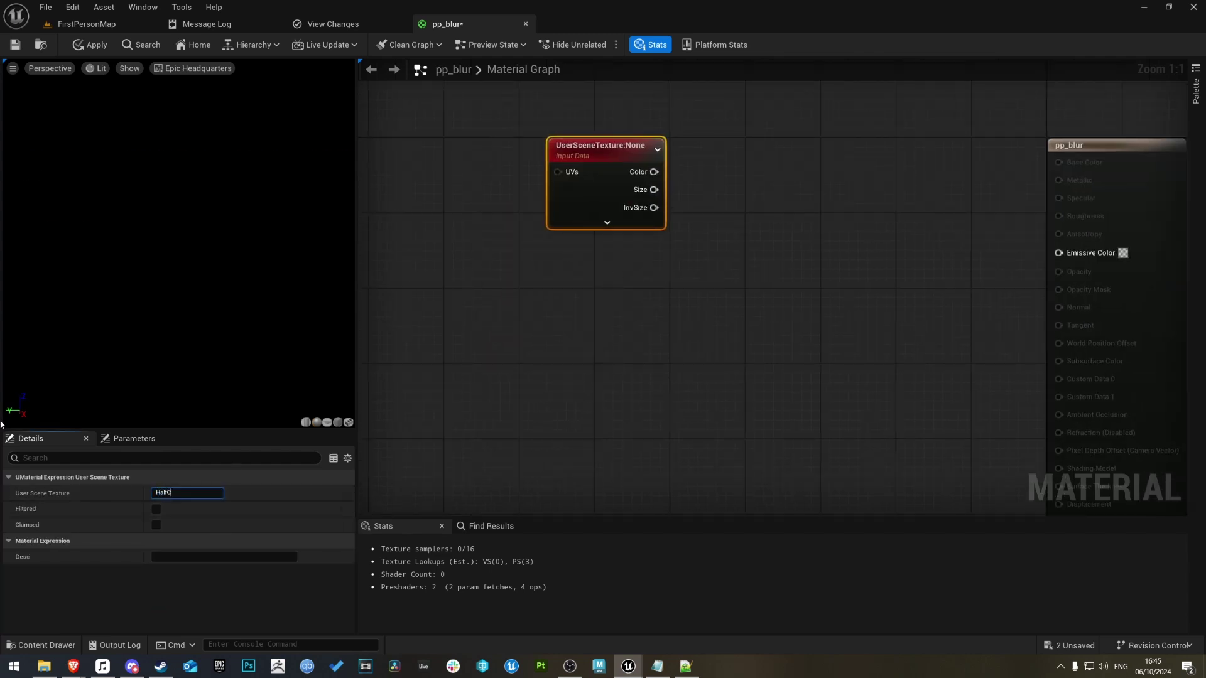
key("Return")
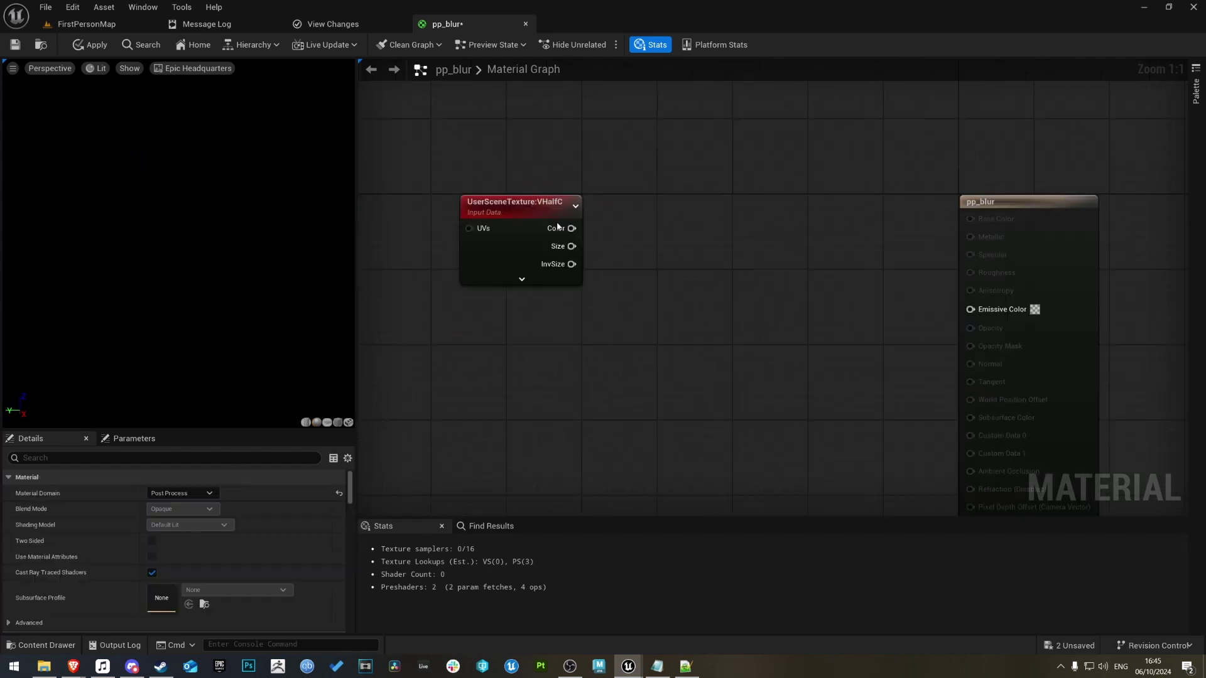
left_click_drag(519, 198, 650, 283)
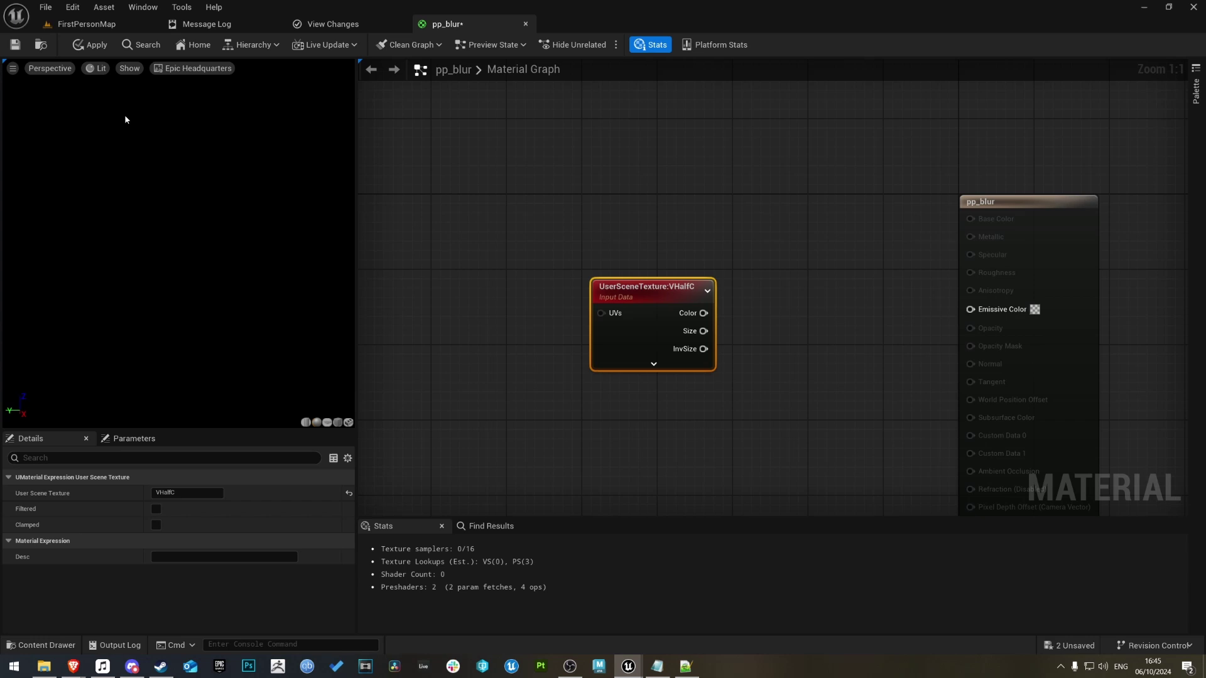
right_click_drag(756, 214, 622, 186)
left_click(622, 186)
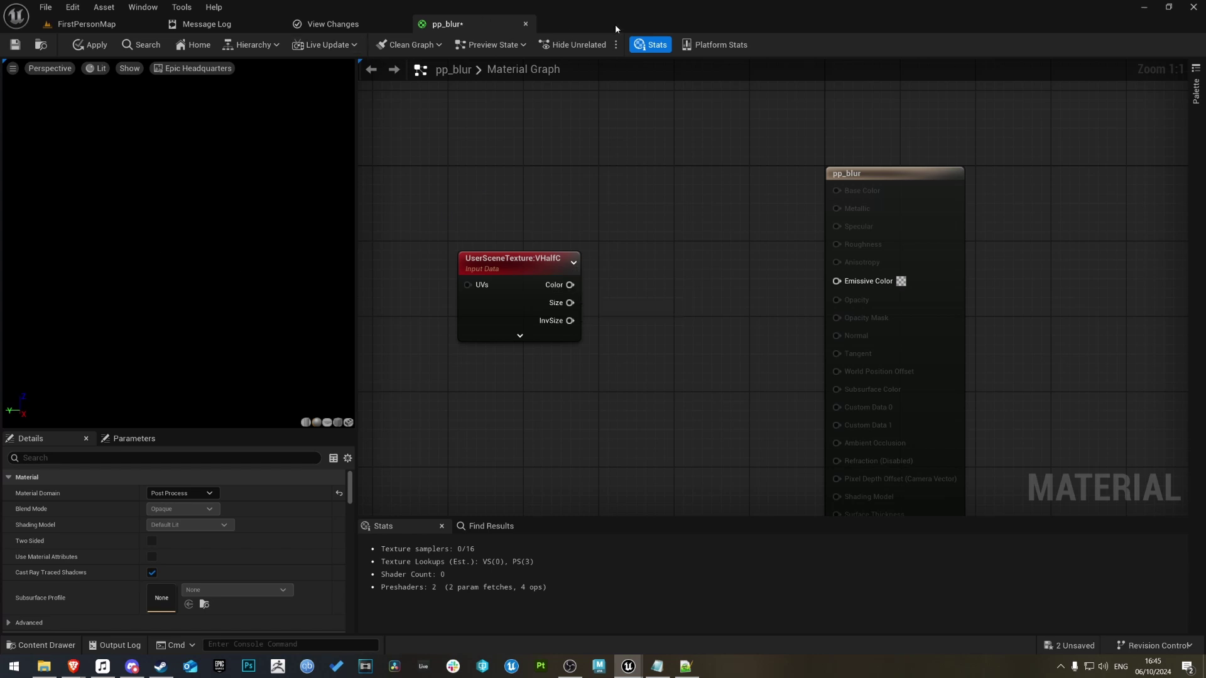
Connect the UserSceneTexture node's Color output to pp_blur's Emissive Color and move the node closer to the material output
left_click_drag(570, 285, 848, 285)
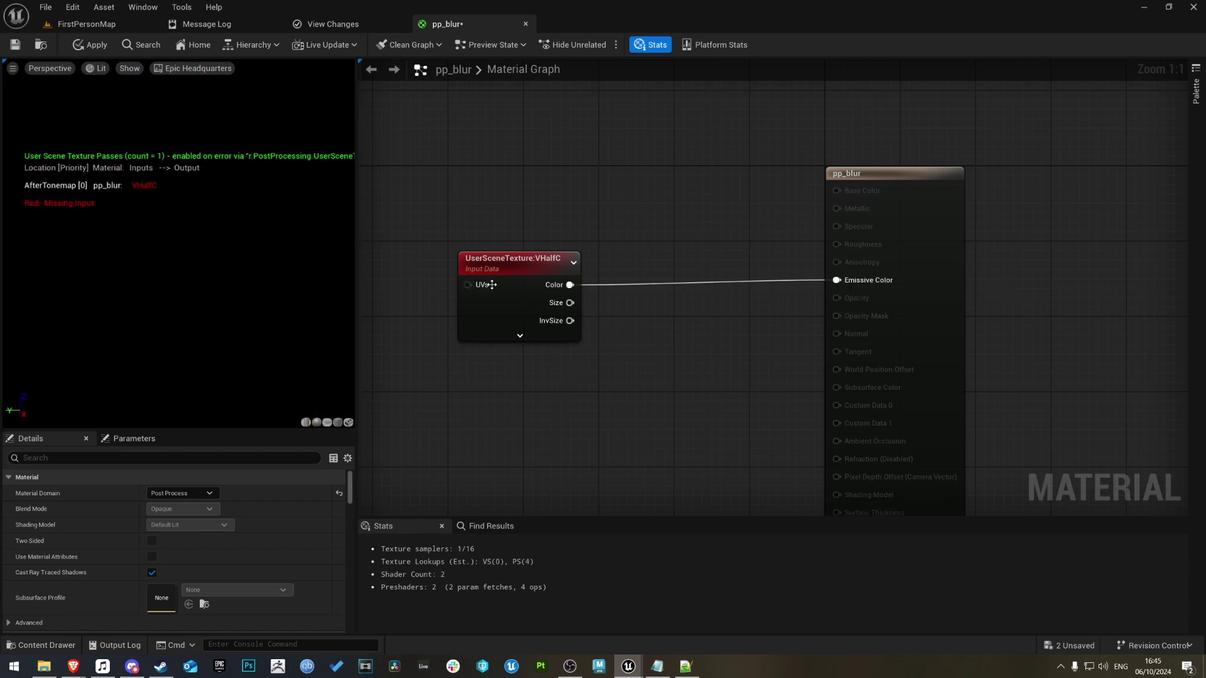
left_click_drag(503, 277, 626, 267)
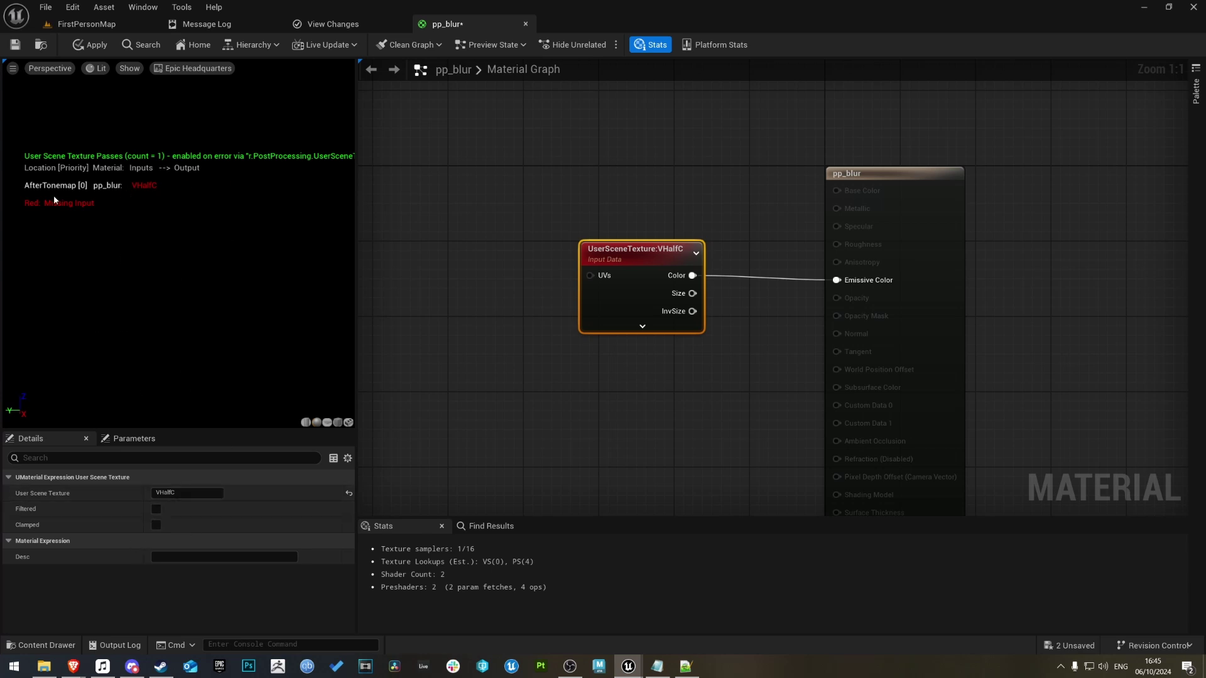
left_click(476, 251)
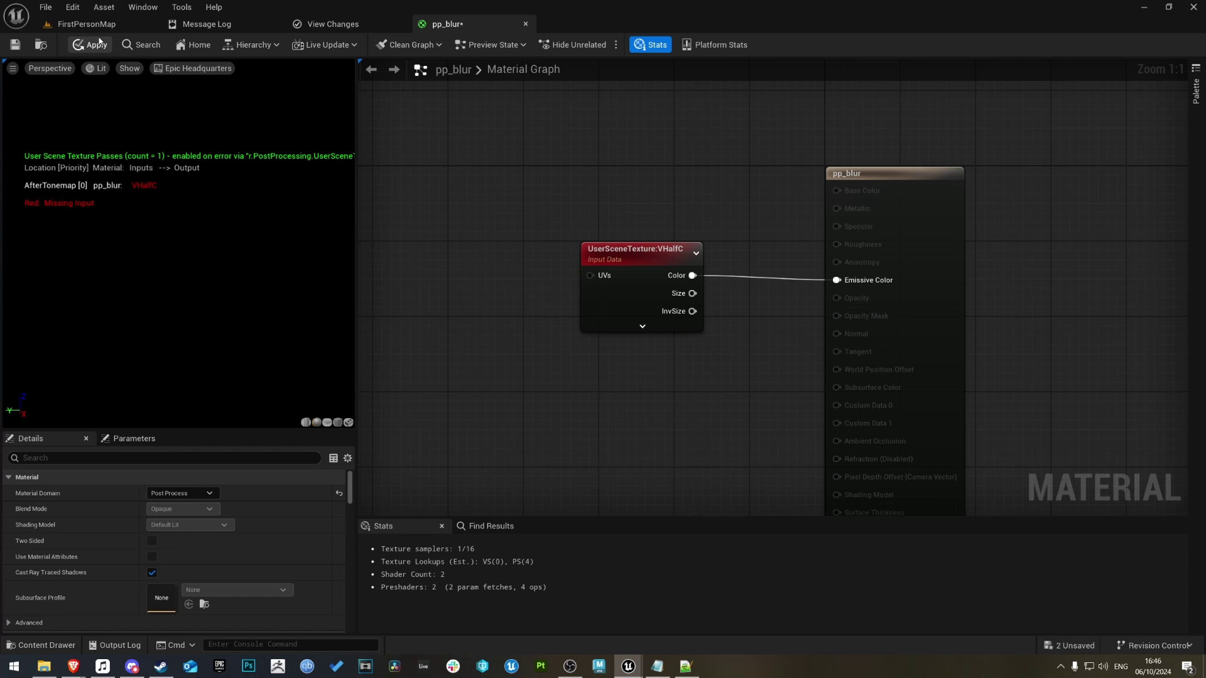
Create a material named pp_HalfC in the PP/Video folder of the FirstPersonMap content and open it for editing
left_click(54, 24)
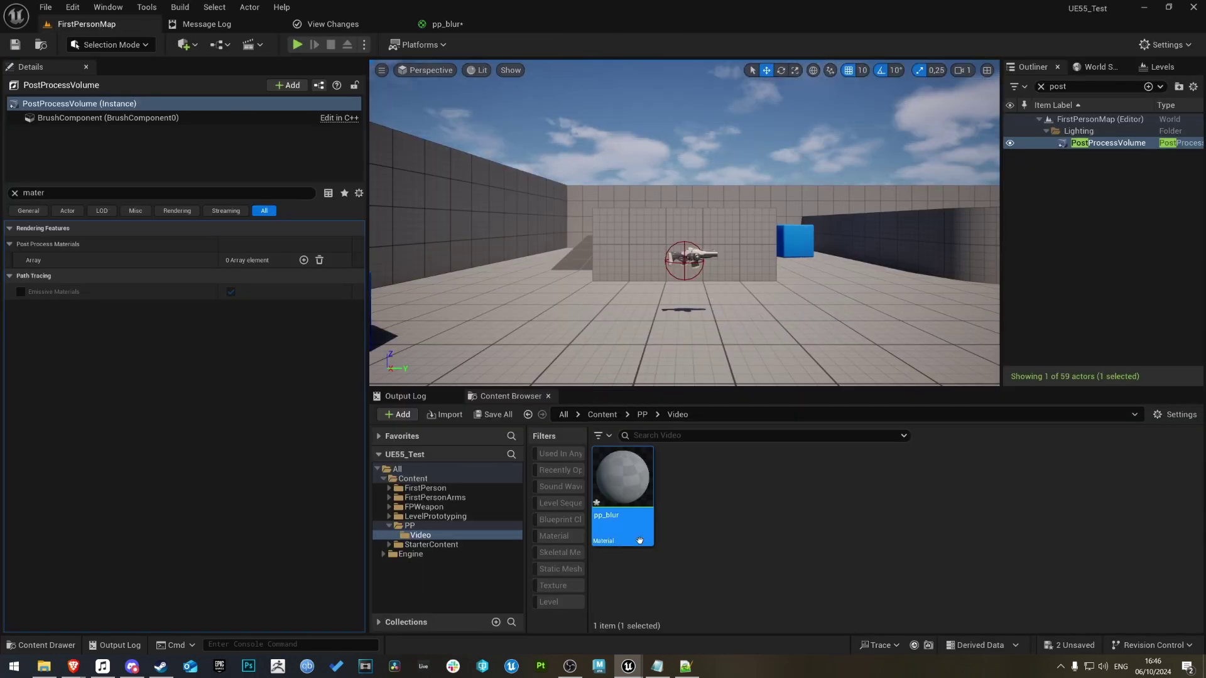
right_click(691, 476)
left_click(640, 496)
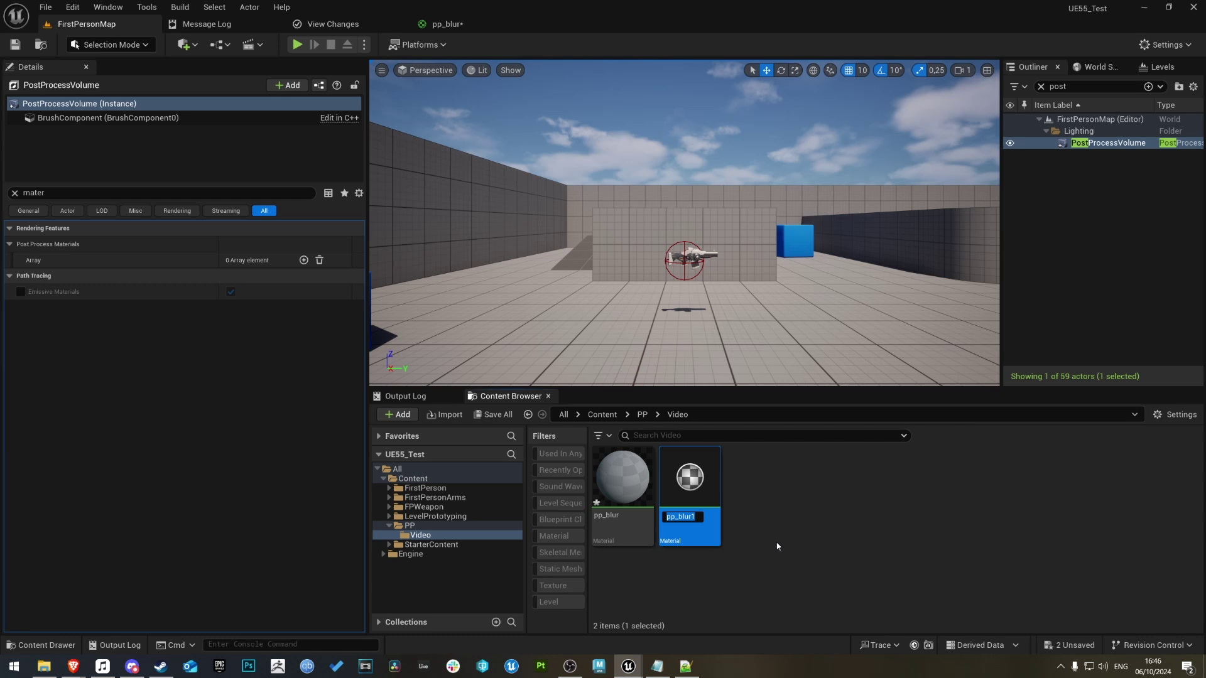
type("pp_Half")
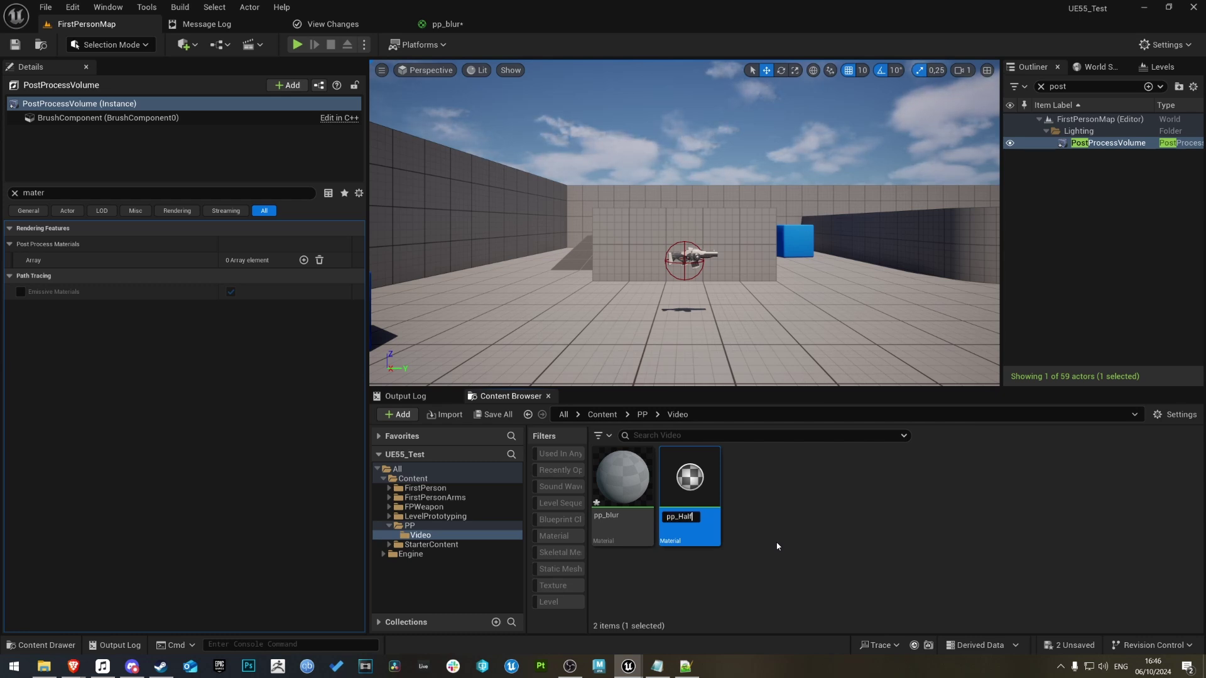
type("C")
key("Return")
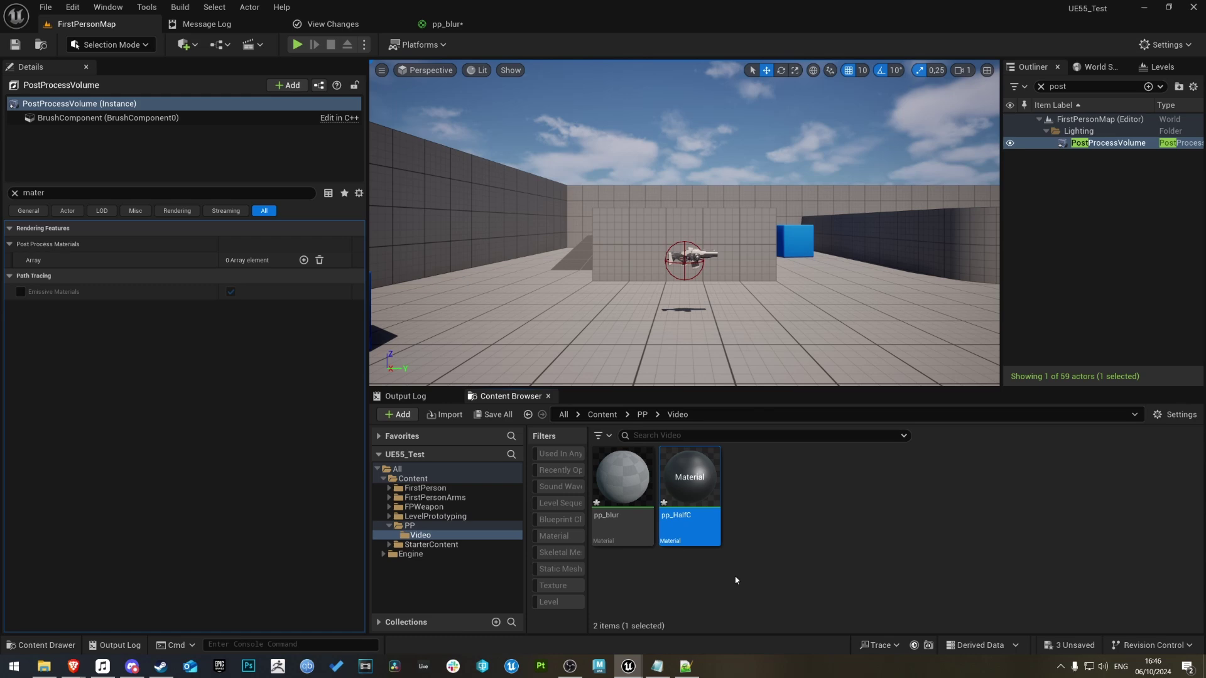
key("Return")
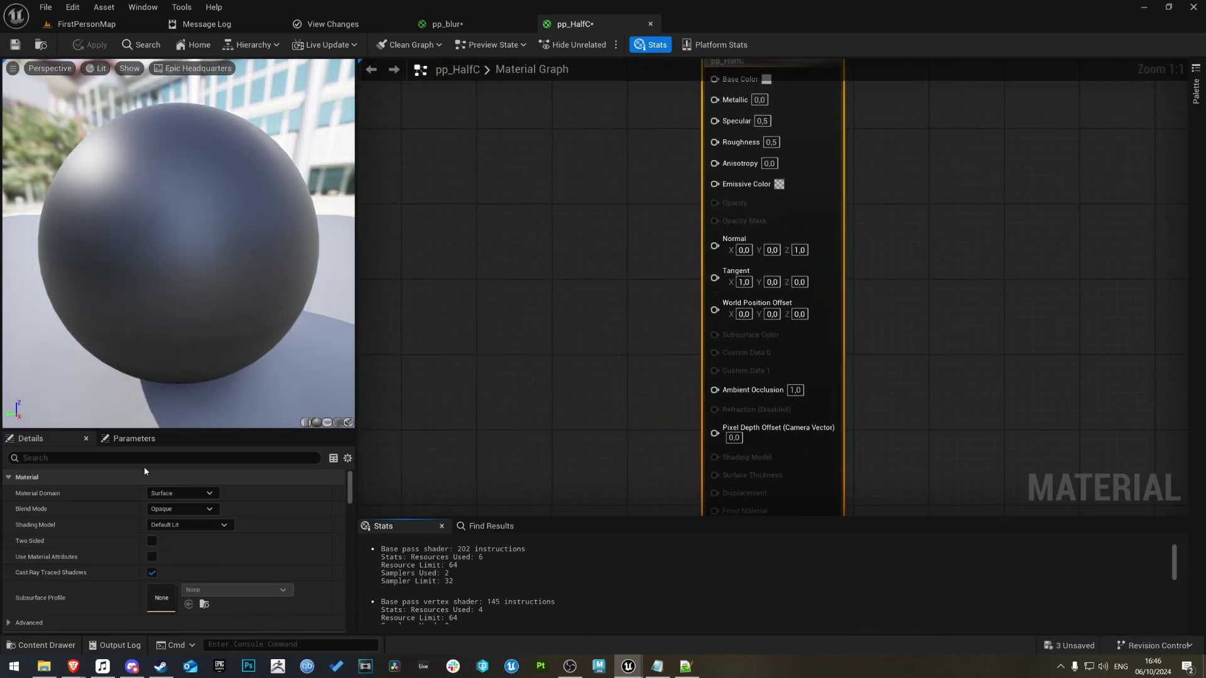
Set the pp_HalfC material domain to Post Process and add a SceneTexture node to its graph
left_click(182, 492)
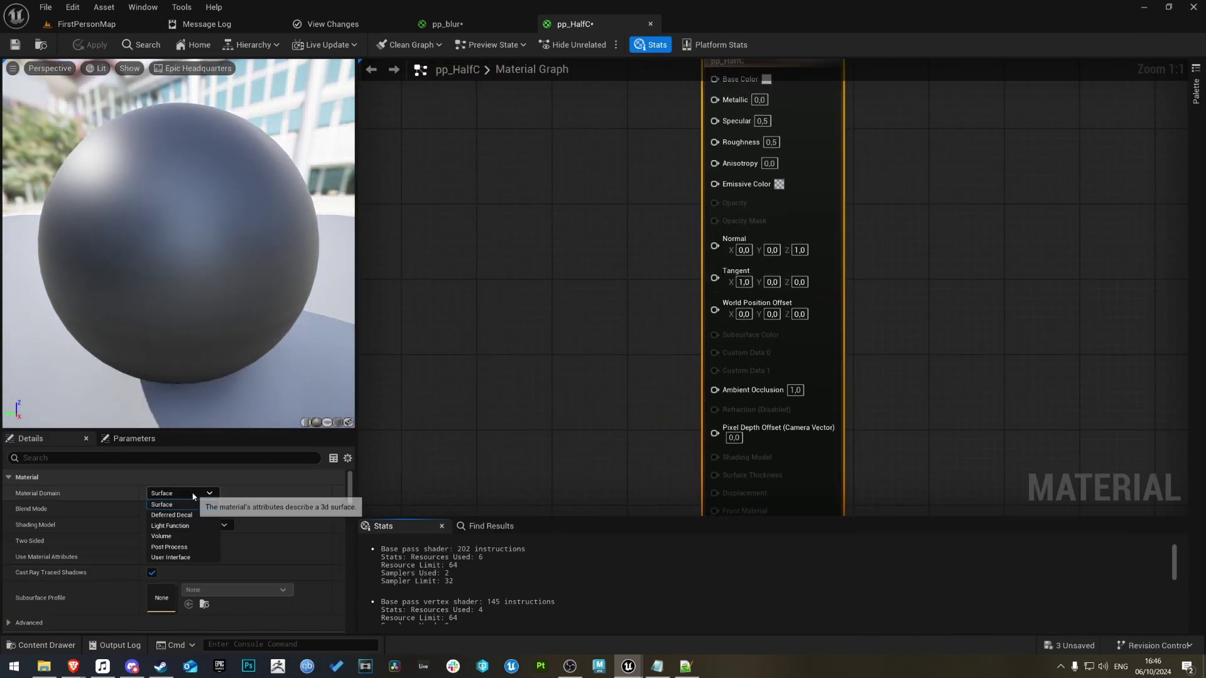
left_click(181, 547)
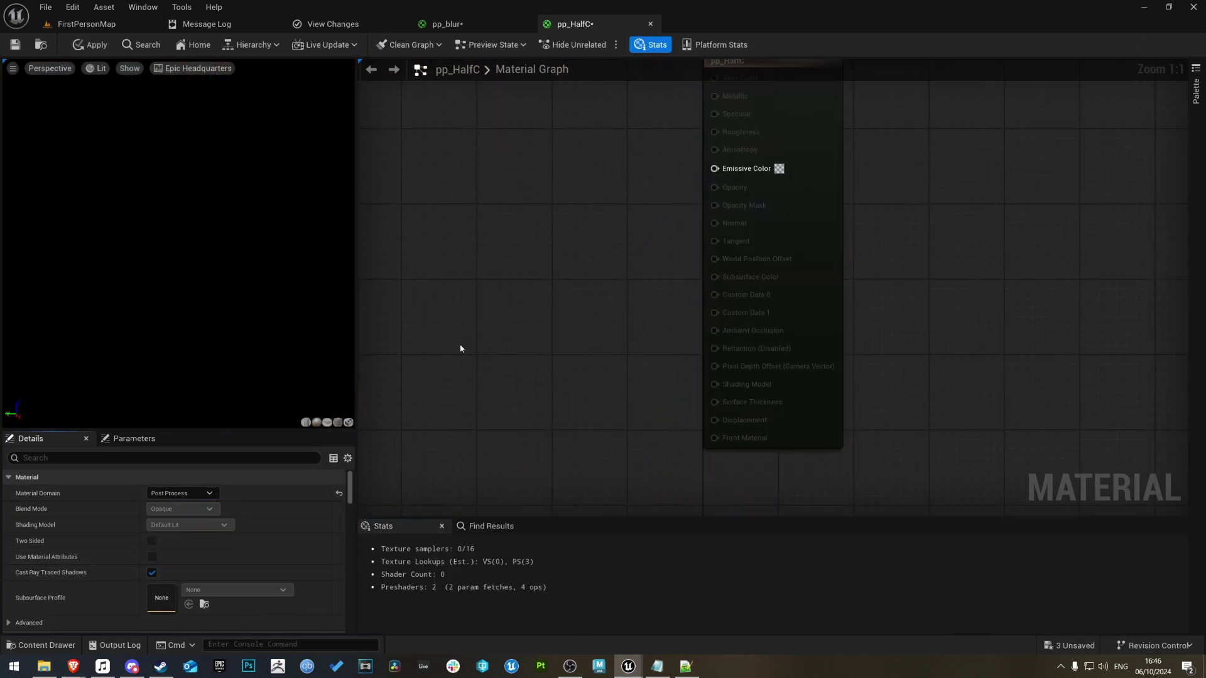
right_click(564, 264)
type("scenet")
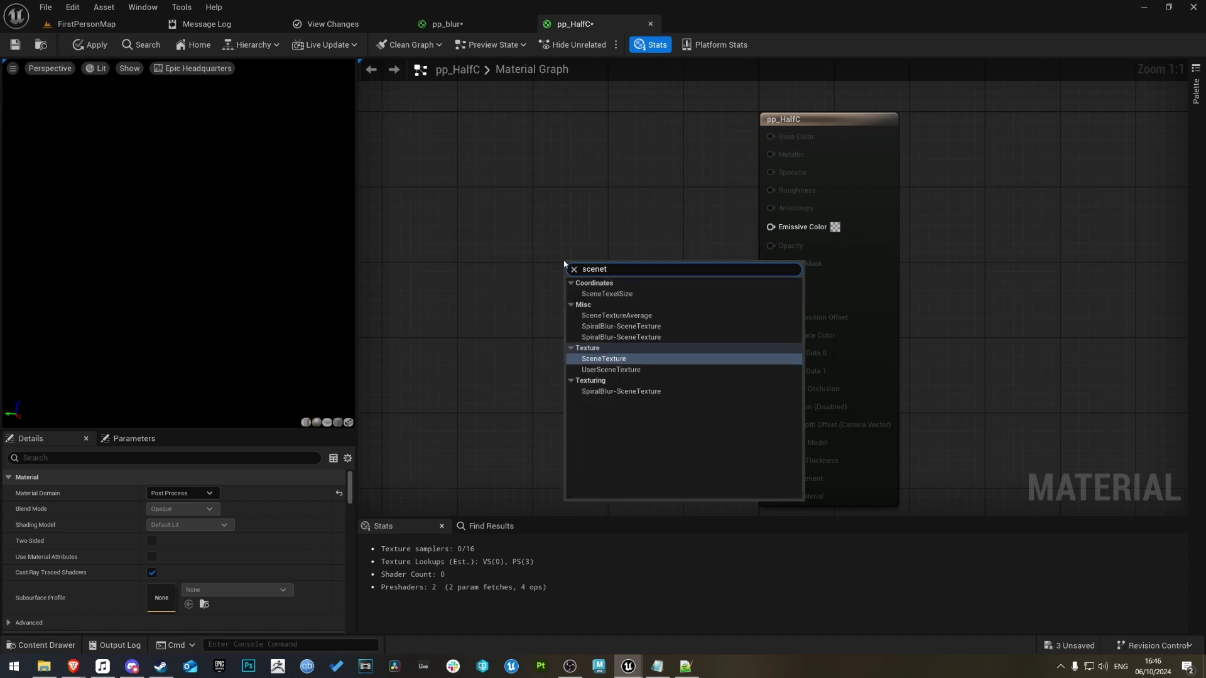
key("Return")
Set the SceneTexture node to PostProcessInput0, connect its Color output to Emissive Color, and move the node level with that input
left_click(187, 493)
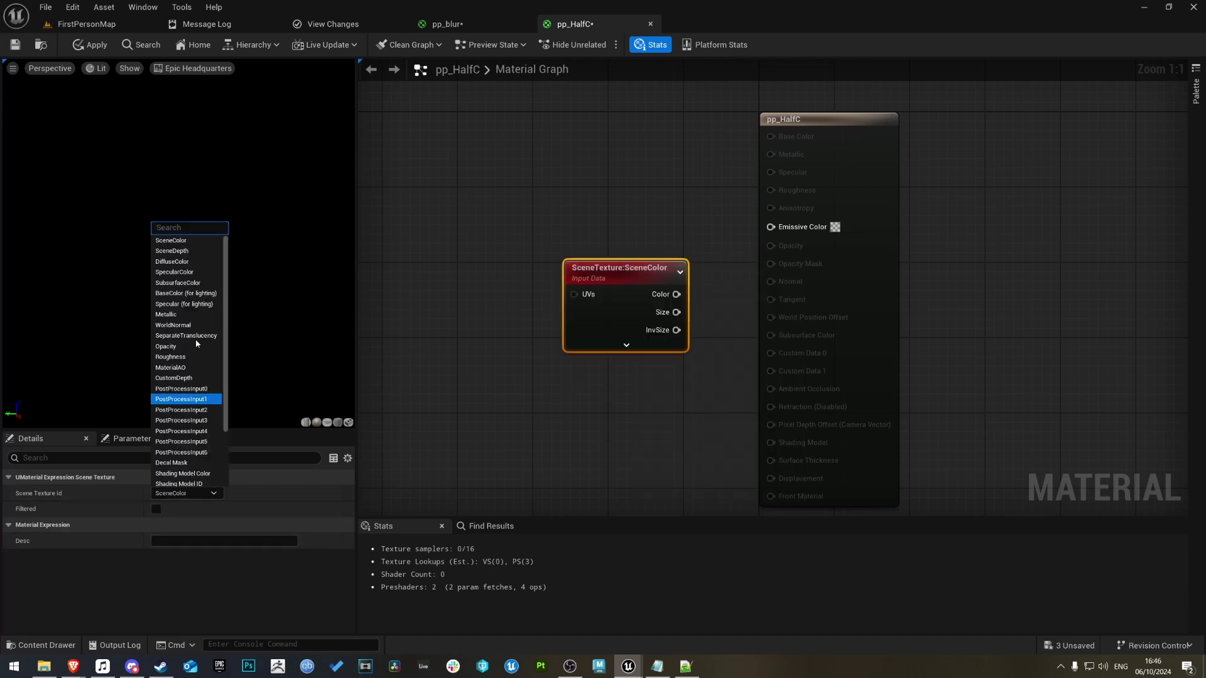
left_click(182, 389)
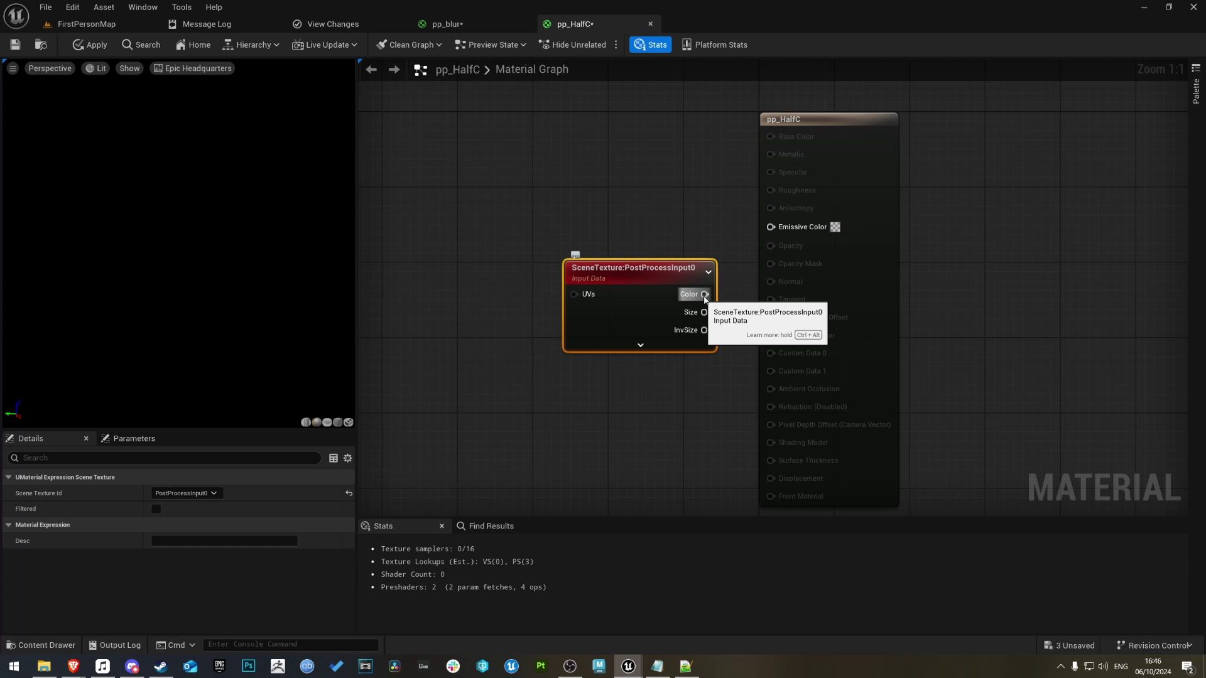
left_click_drag(705, 295, 771, 227)
left_click_drag(670, 282, 686, 199)
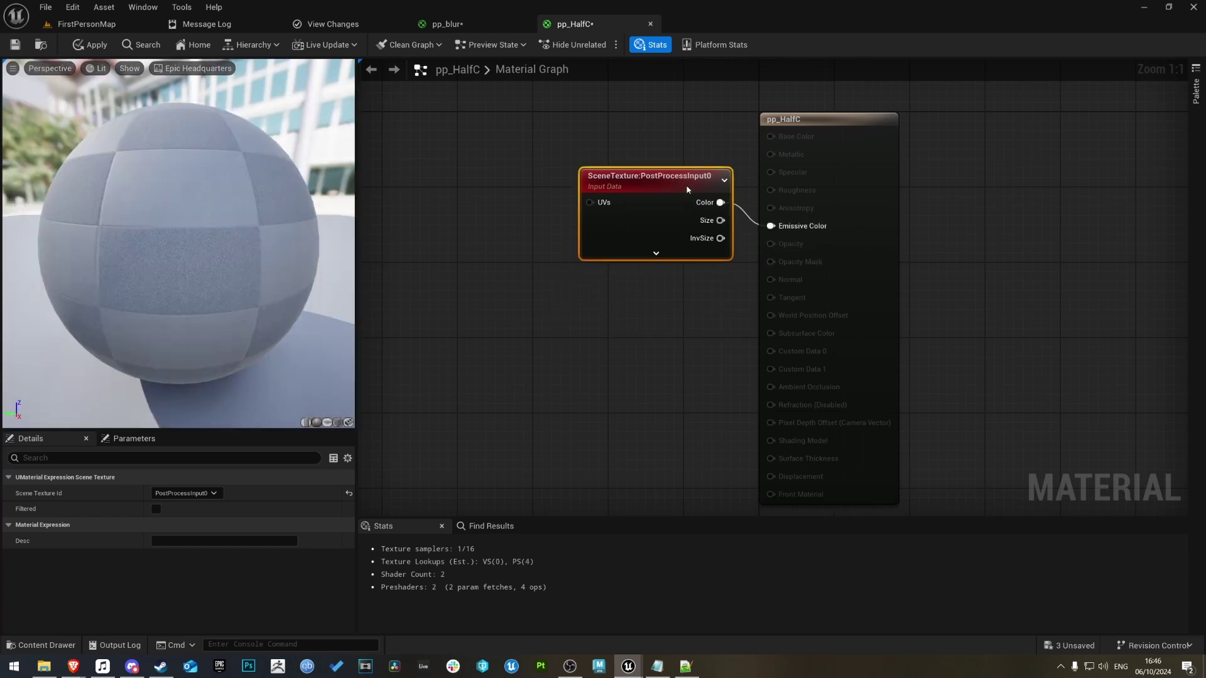
Filter the pp_HalfC material details by postpro and set the output User Scene Texture to VHalfC
left_click(562, 404)
left_click(129, 458)
type("post")
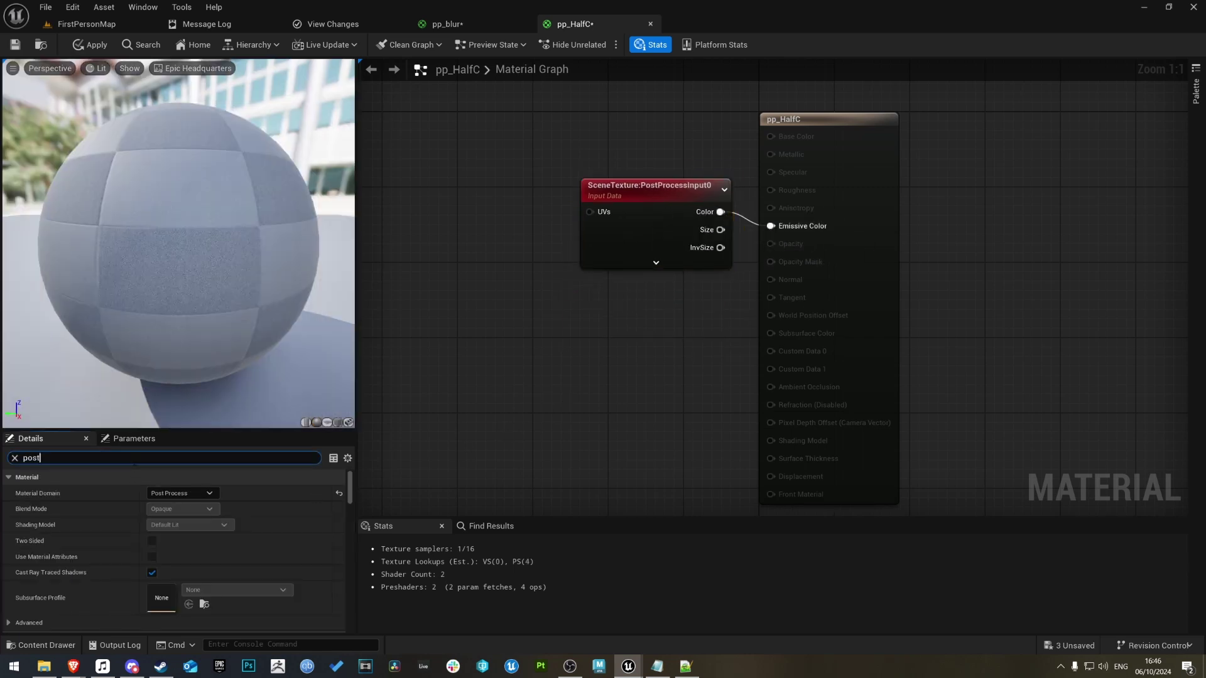
type("pro")
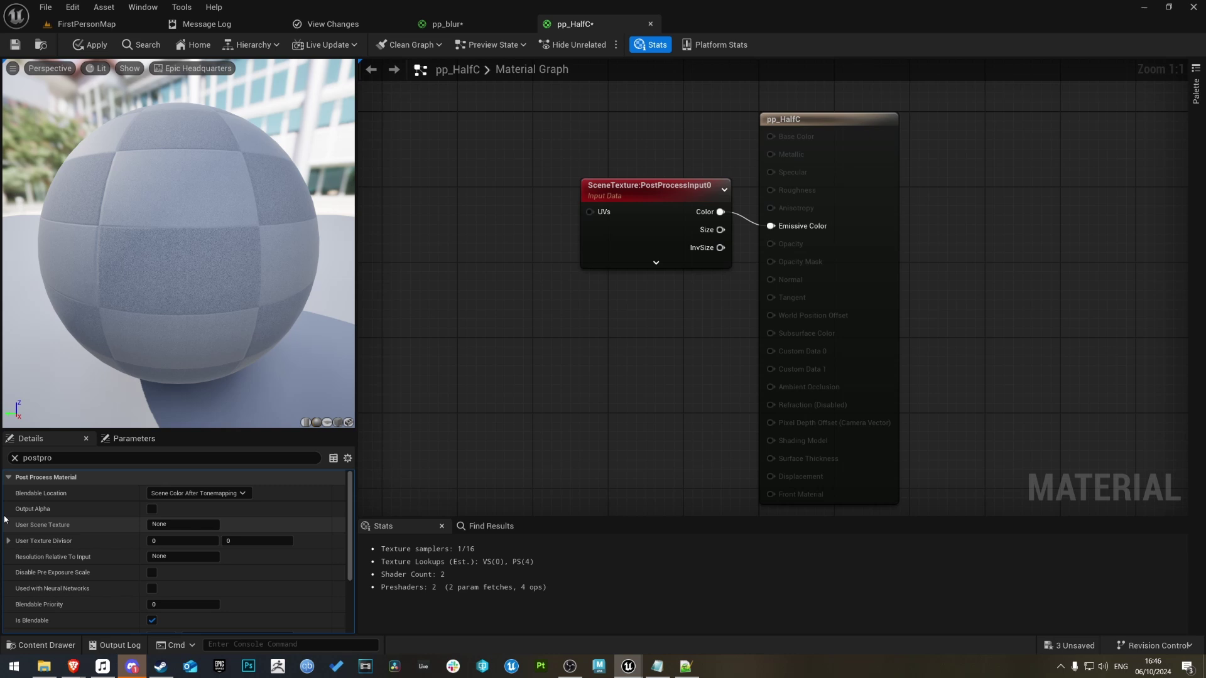
left_click(166, 524)
type("V")
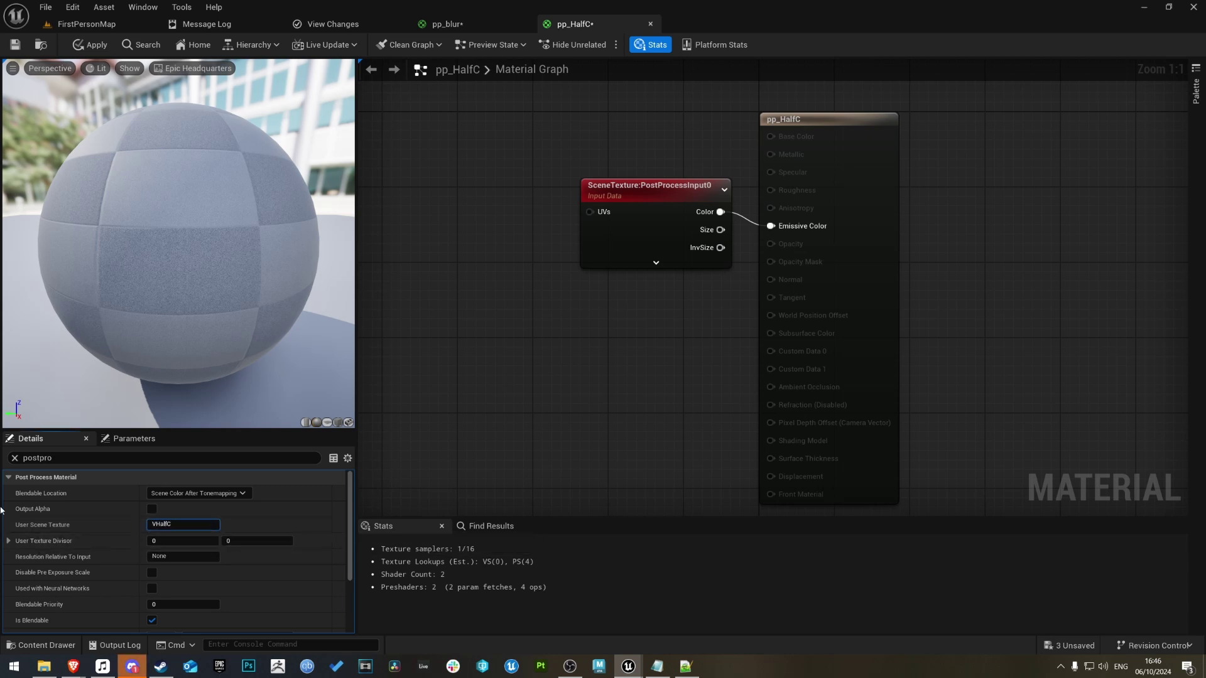
type("HalfC")
key("Return")
Check the texture name on pp_blur's UserSceneTexture node against the pp_HalfC output name, and return to pp_HalfC
left_click(447, 24)
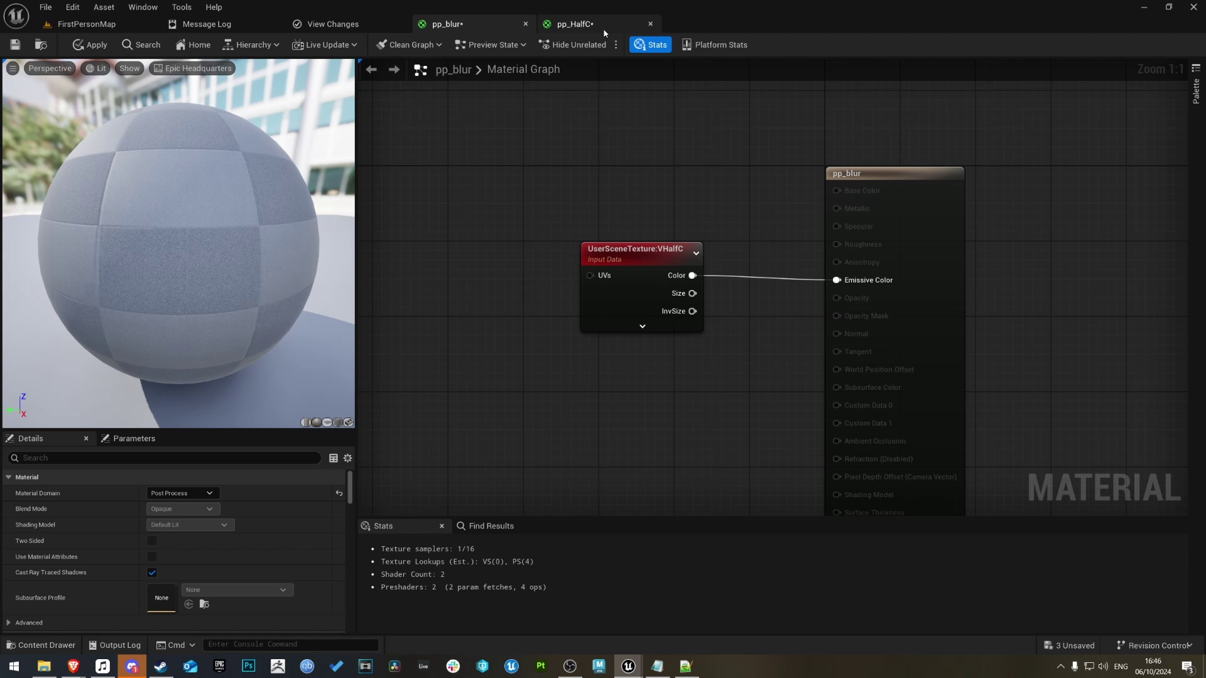
left_click(662, 250)
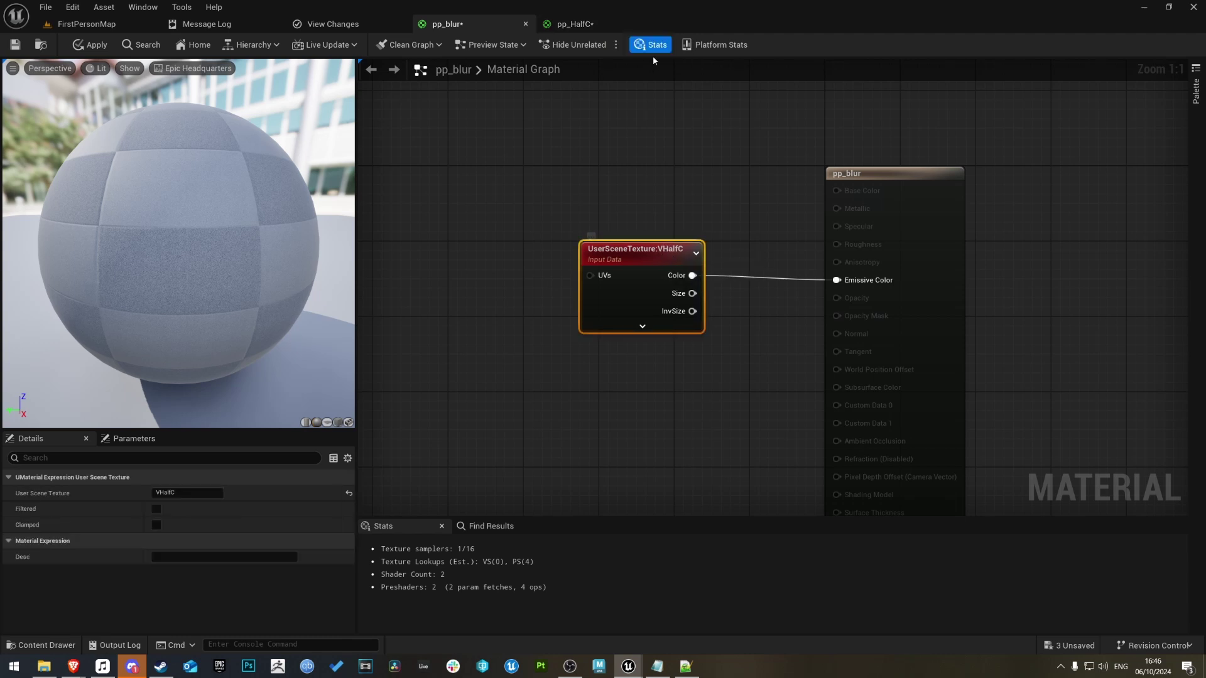
left_click(584, 25)
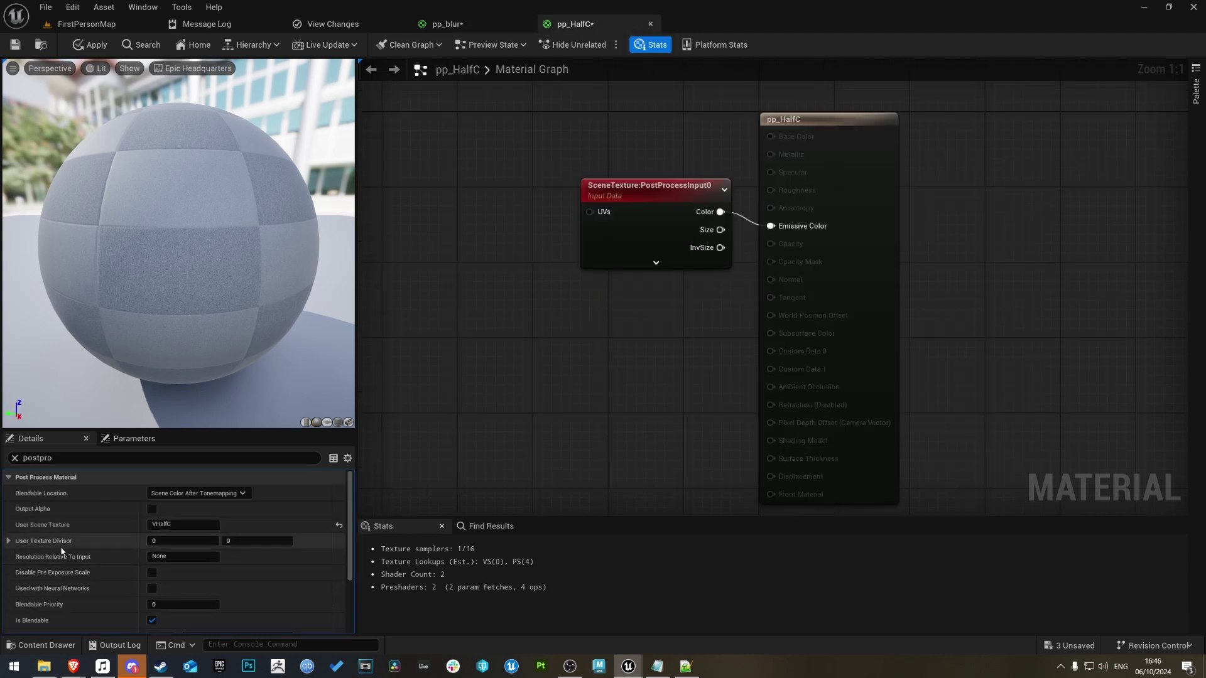
Set the User Texture Divisor of pp_HalfC to 2 by 2
mouse_move(51, 545)
left_click(181, 541)
type("2")
key("Tab")
type("2")
left_click(557, 359)
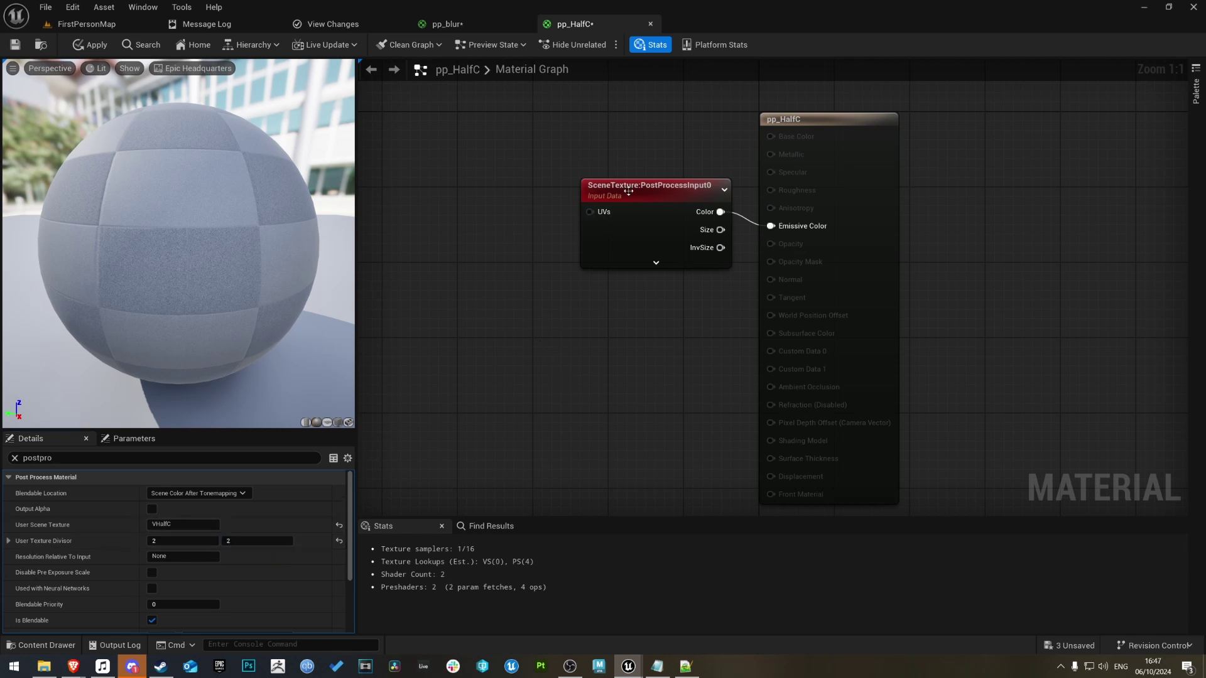
Nudge the SceneTexture node, save the pp_HalfC material, and inspect the result in pp_blur's preview
left_click_drag(629, 191, 619, 200)
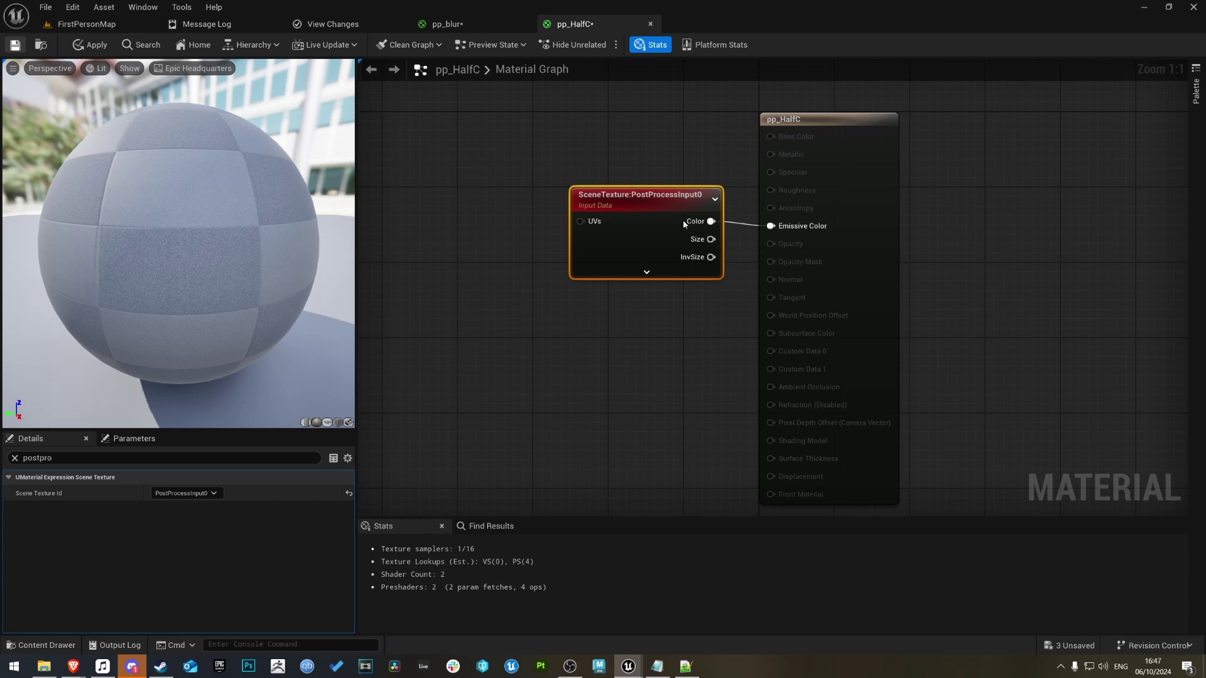
left_click(13, 46)
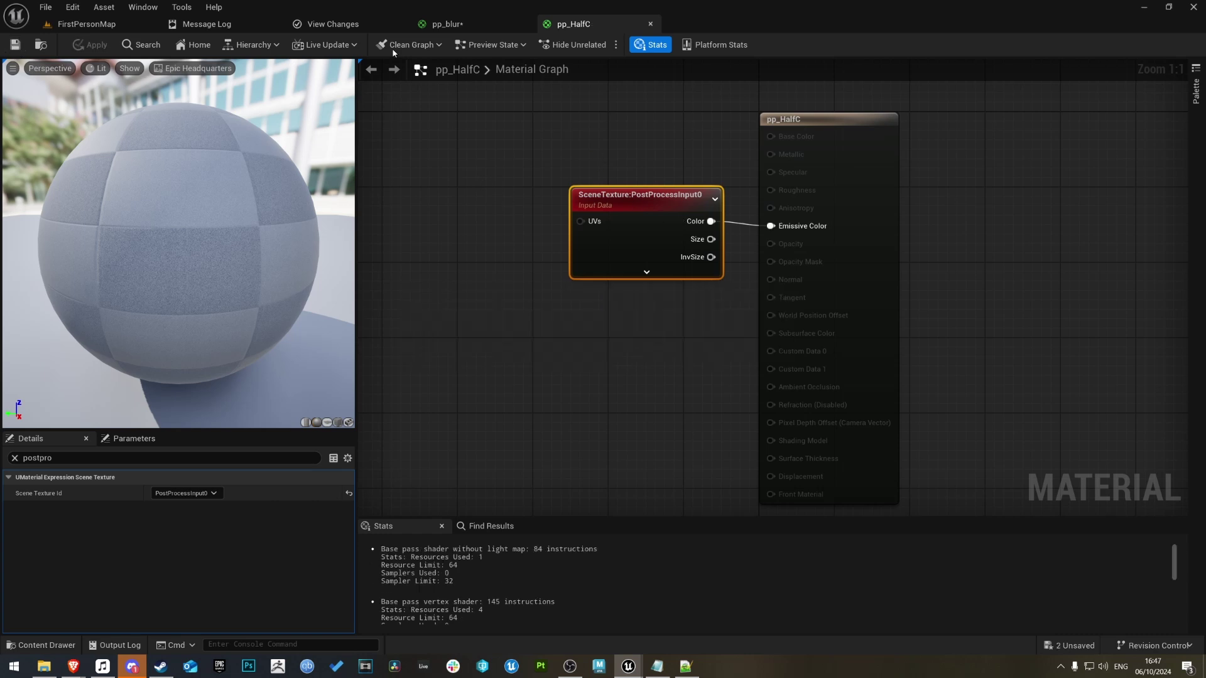
left_click(442, 26)
right_click_drag(551, 243, 467, 224)
left_click(468, 224)
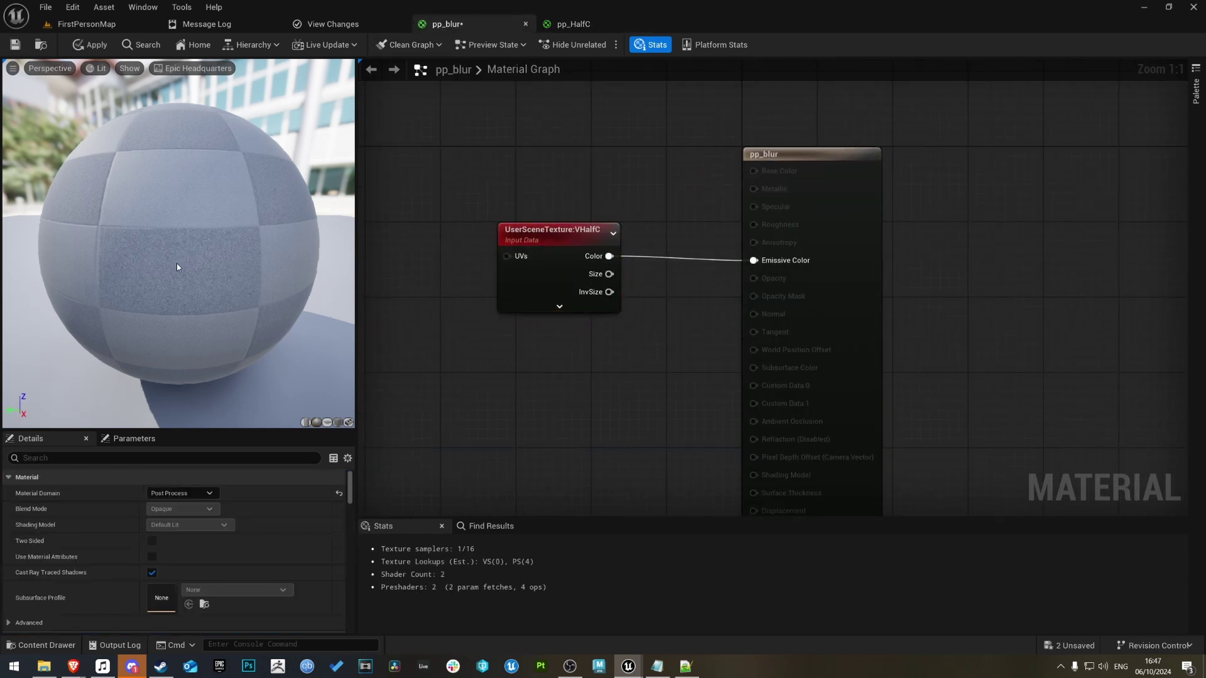
left_click_drag(177, 263, 190, 236)
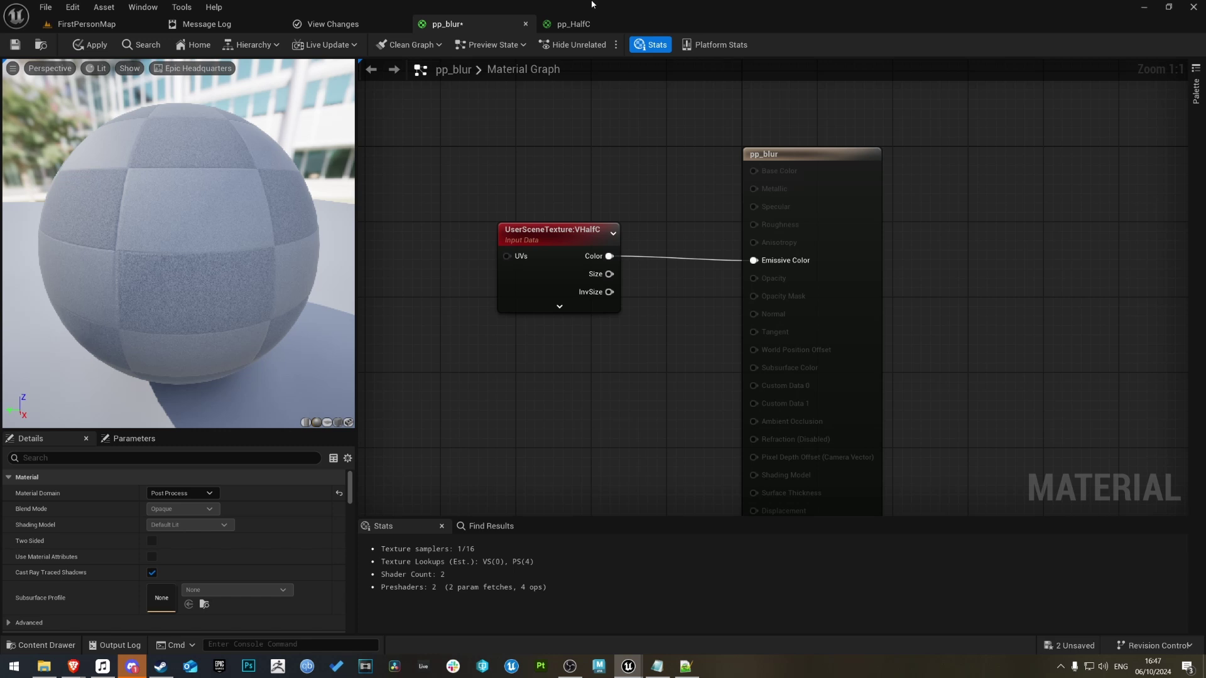
Set the User Texture Divisor of pp_HalfC to 8 by 8
left_click(568, 24)
left_click(646, 171)
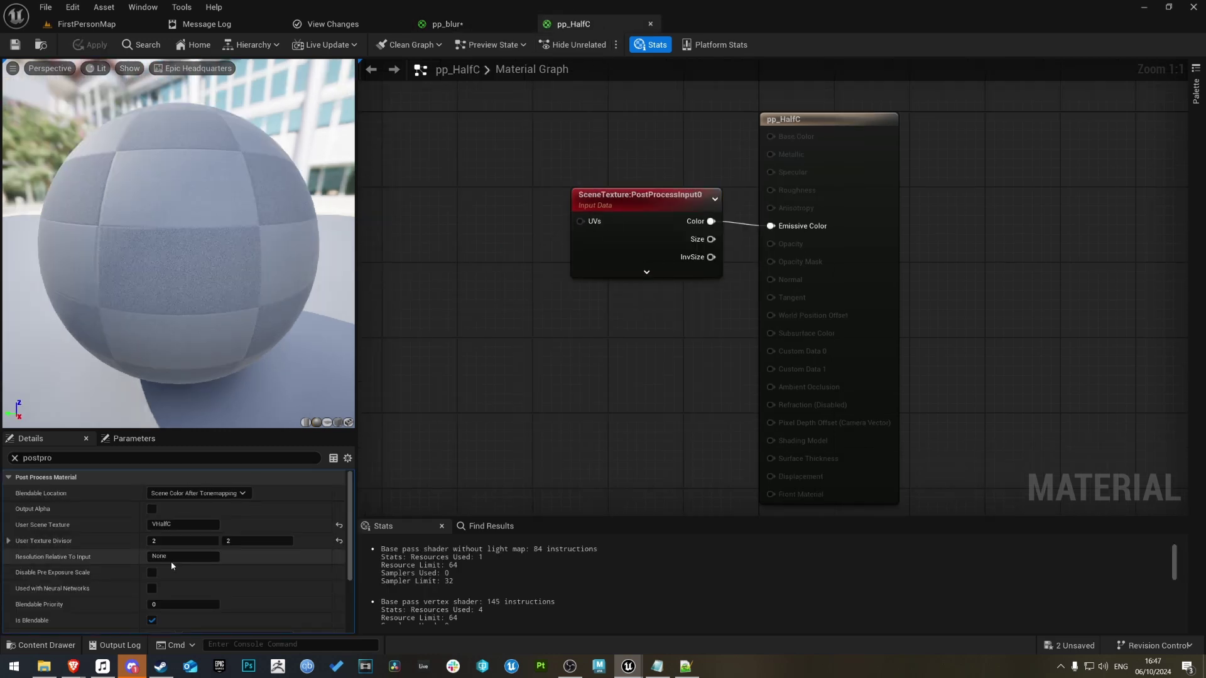
left_click(179, 541)
type("8")
left_click(257, 543)
type("8")
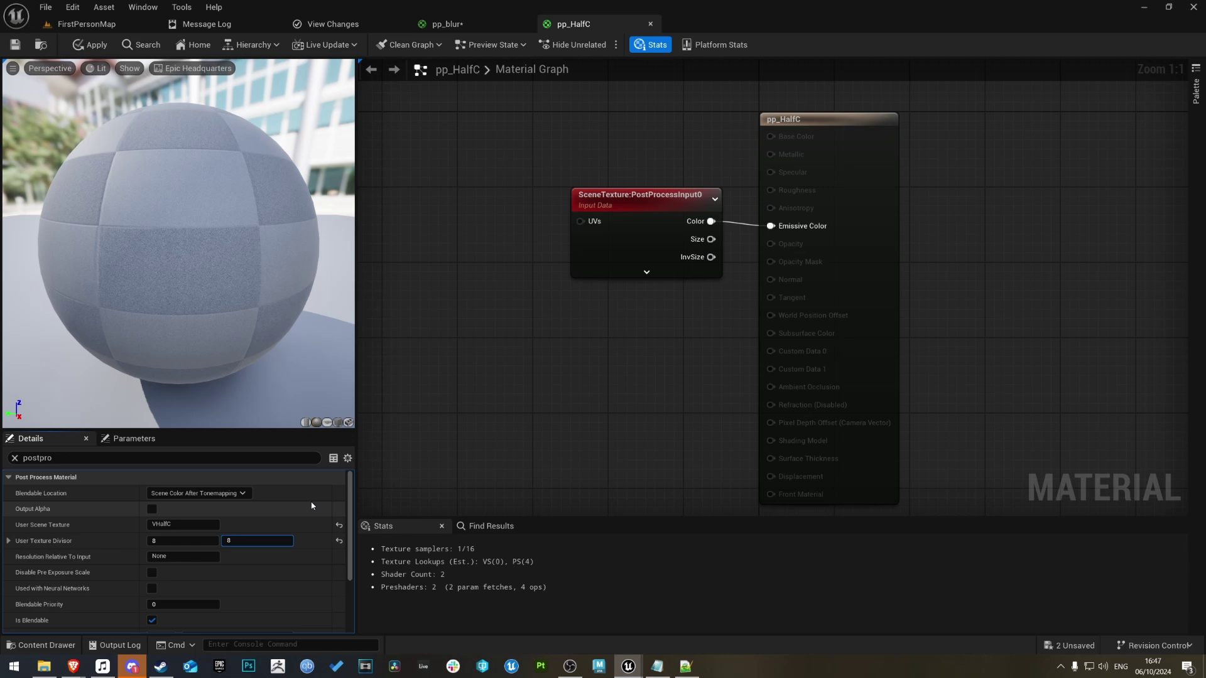
key("Return")
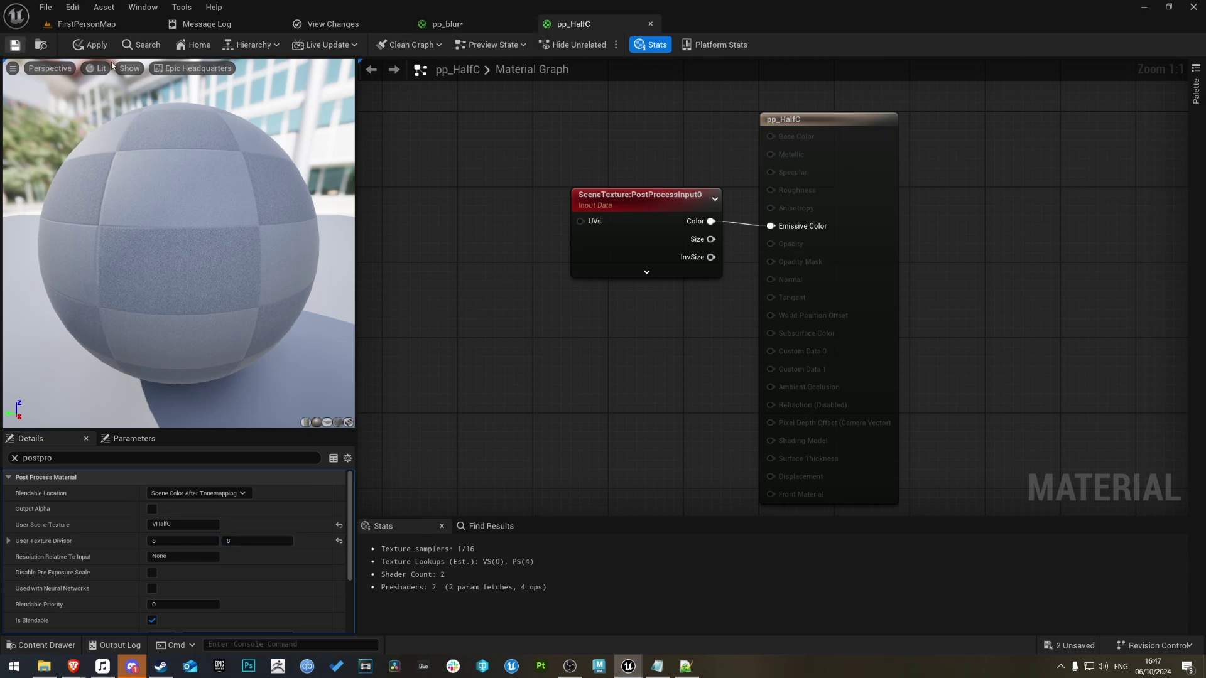
Inspect the 8 by 8 downsampled result in pp_blur's preview
left_click(471, 23)
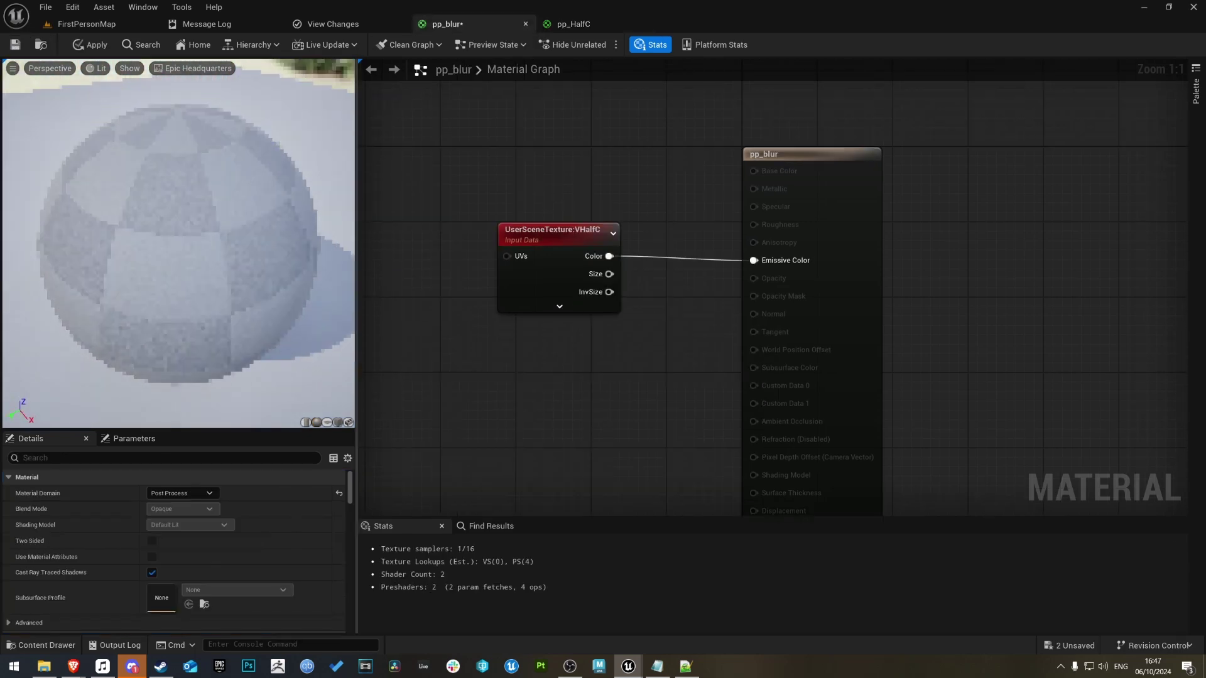
left_click_drag(178, 244, 157, 207)
mouse_move(178, 243)
right_mouse_down()
mouse_move(178, 195)
mouse_move(178, 263)
right_mouse_up()
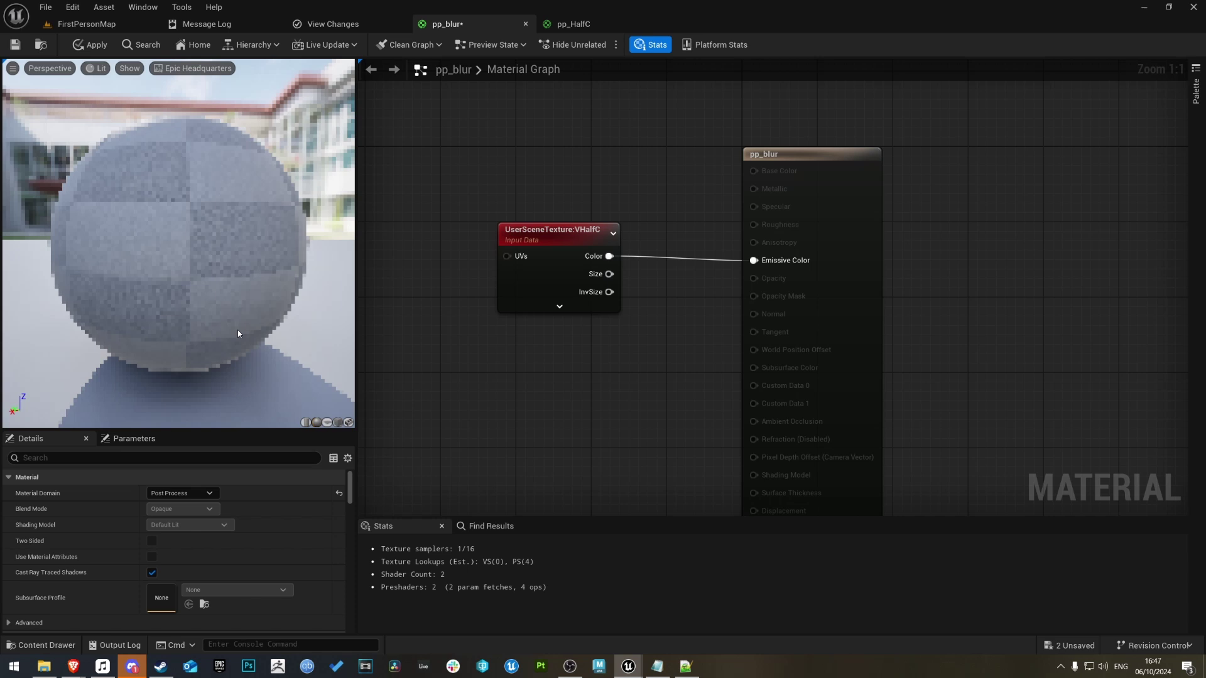
Enable Filtered and Clamped on pp_blur's UserSceneTexture:VHalfC node and inspect the preview from several angles
left_click(542, 235)
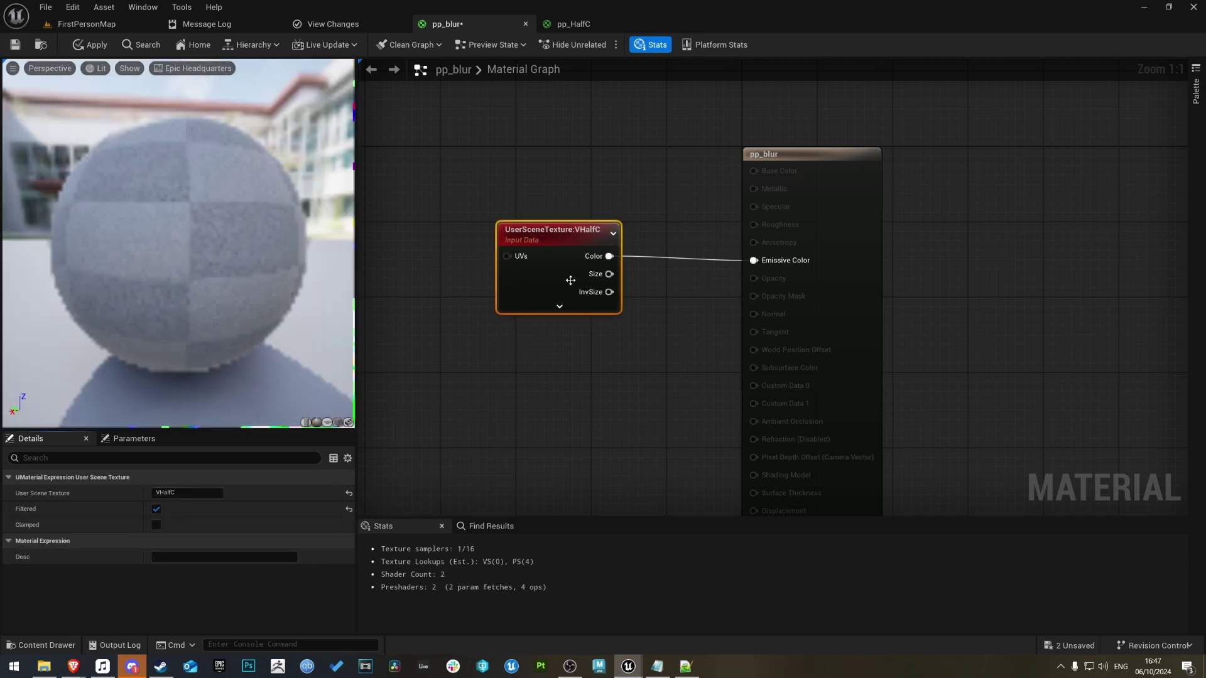
left_click_drag(147, 149, 97, 162)
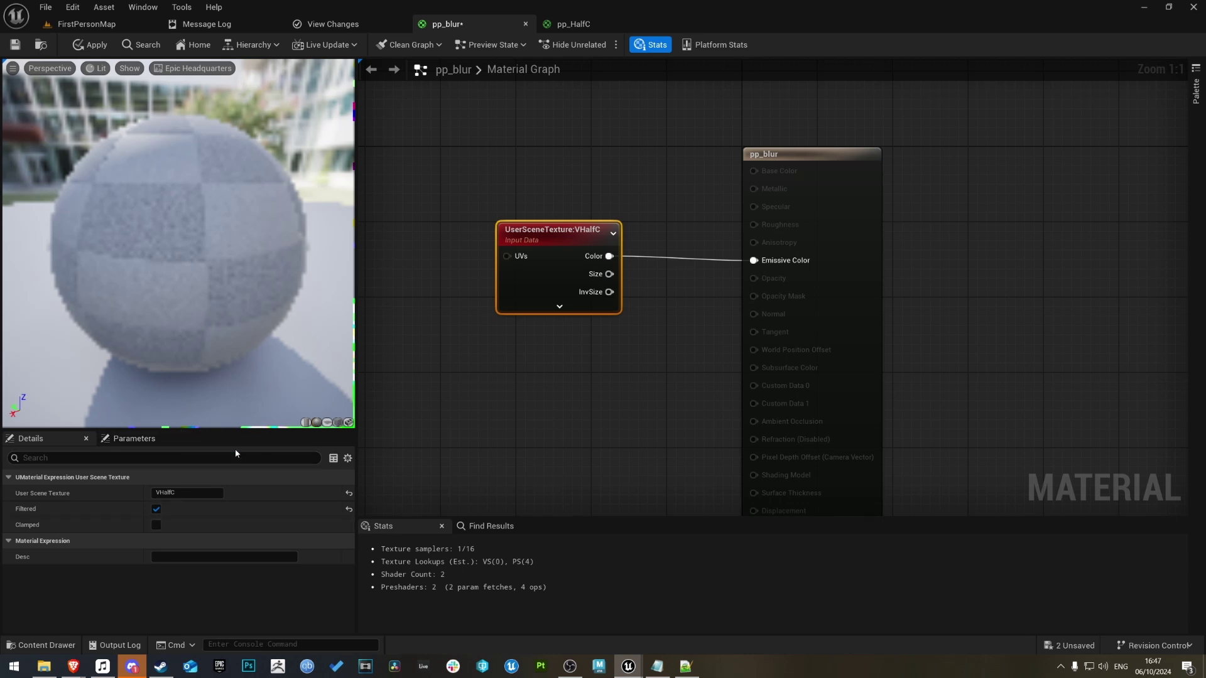
left_click(156, 524)
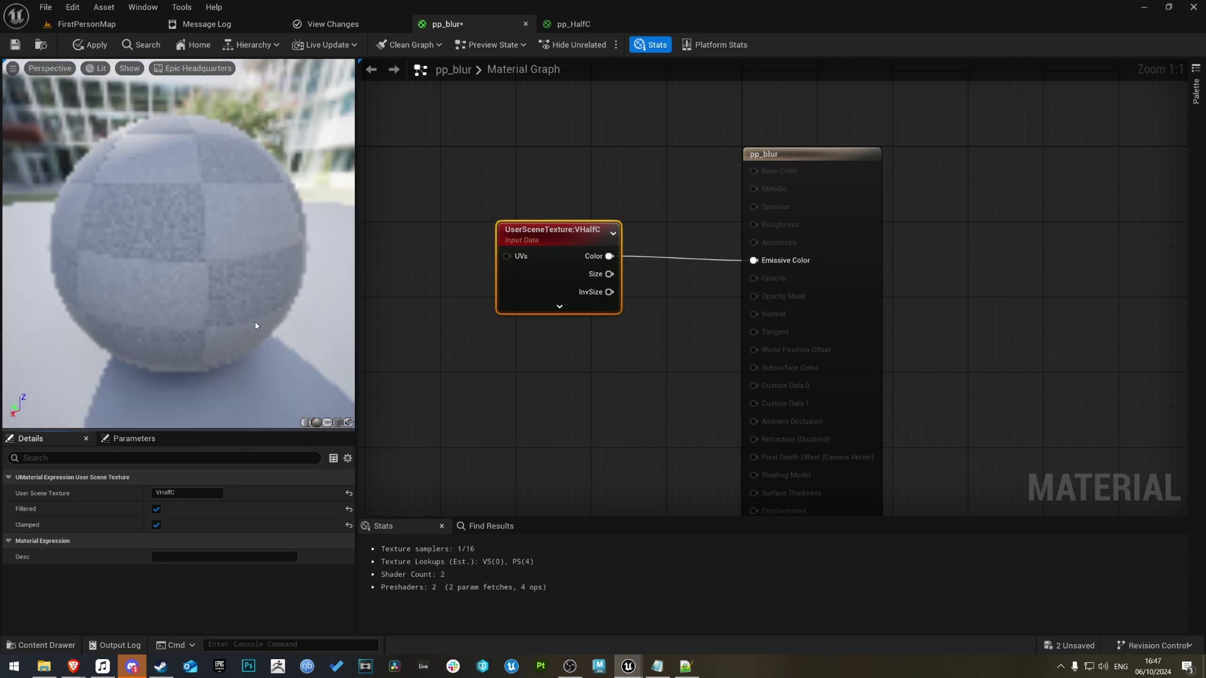
left_click_drag(186, 398, 258, 233)
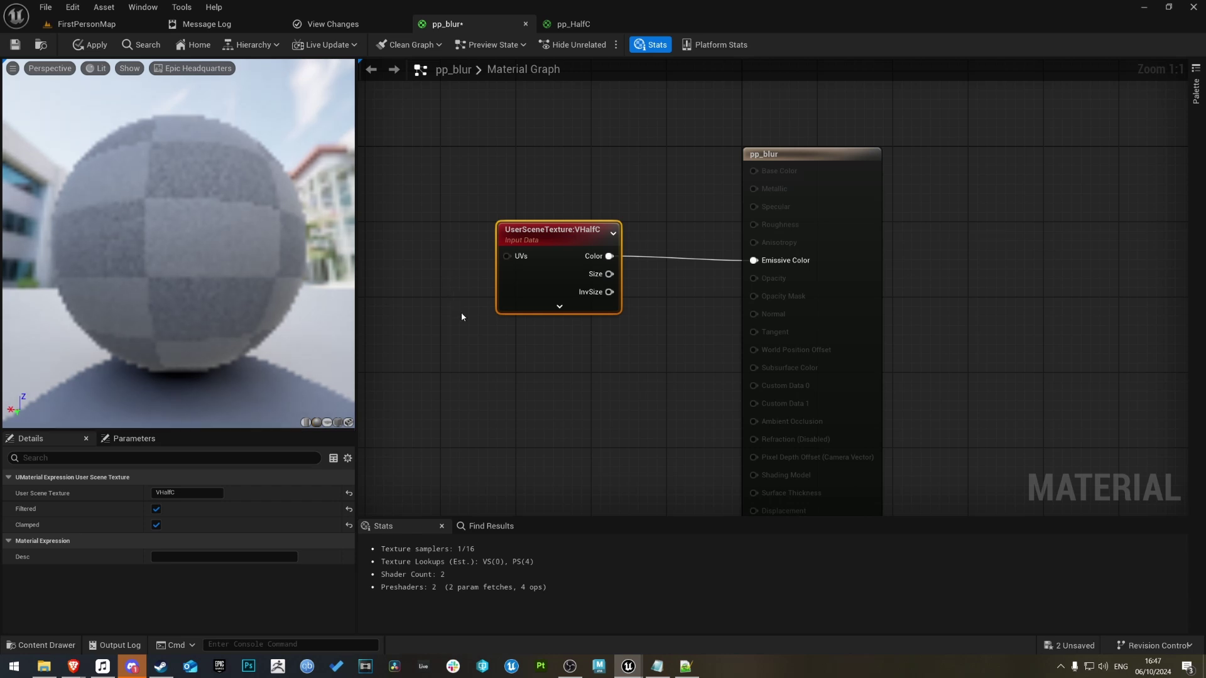
right_click_drag(433, 309, 473, 337)
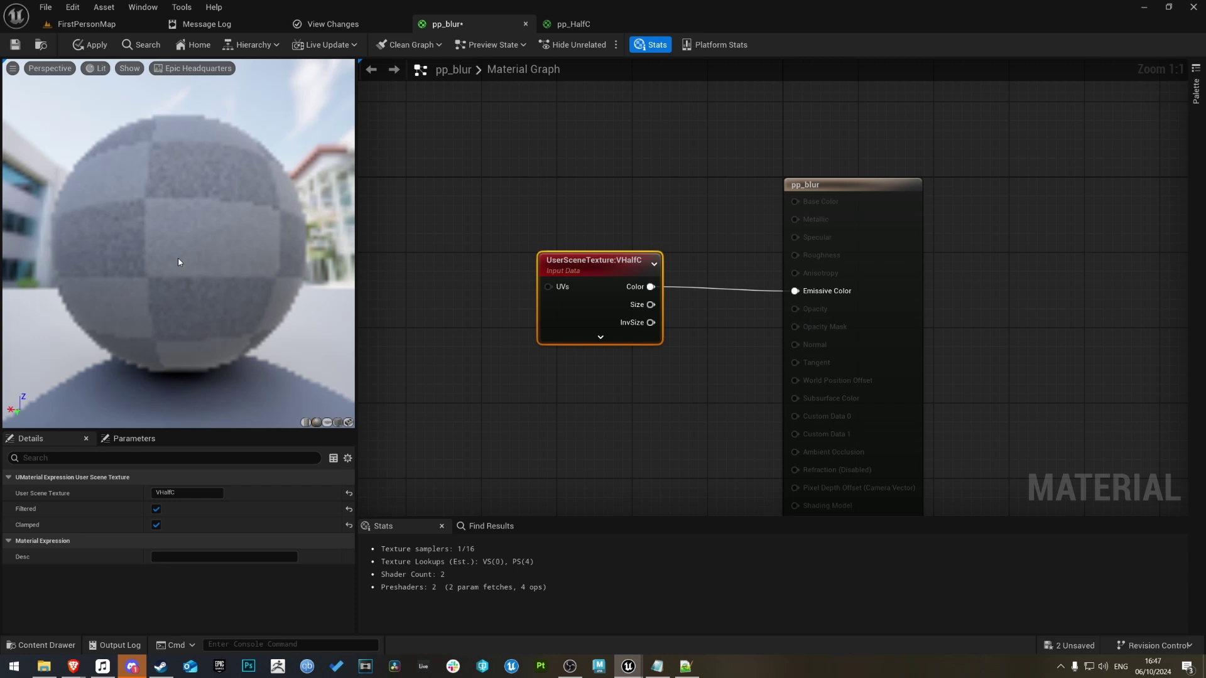
left_click_drag(178, 262, 263, 295)
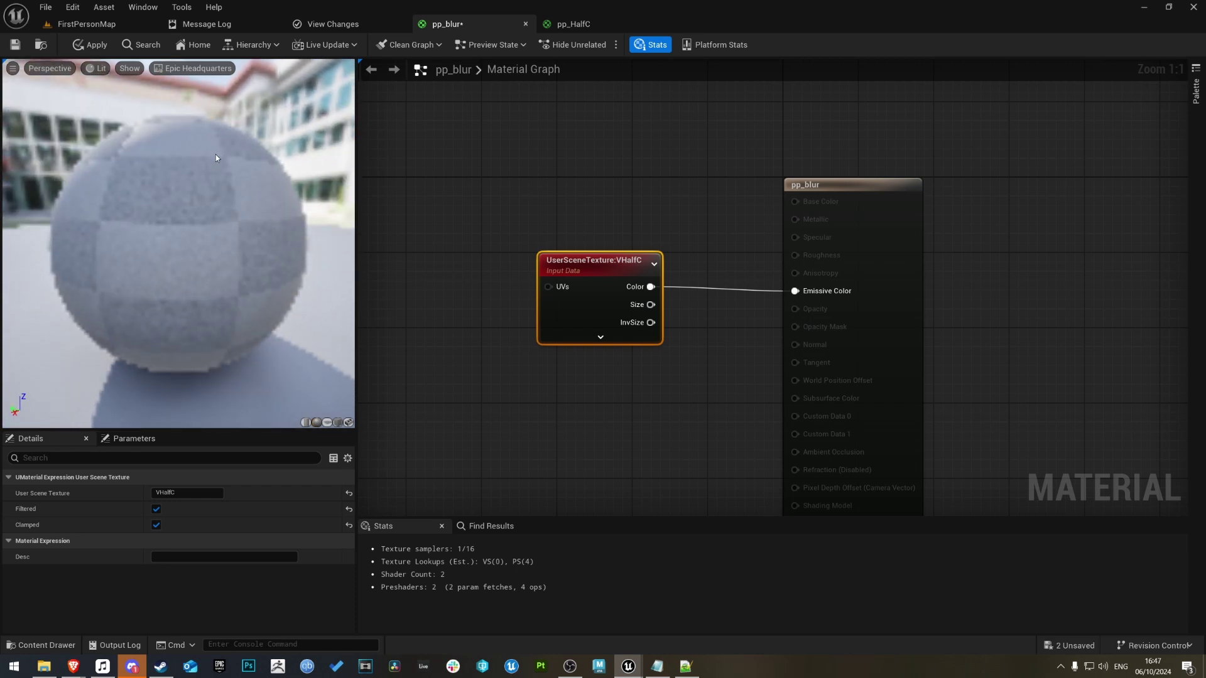
Reposition the UserSceneTexture:VHalfC node farther from the pp_blur output node and straighten its connection to Emissive Color
left_click_drag(597, 265, 645, 274)
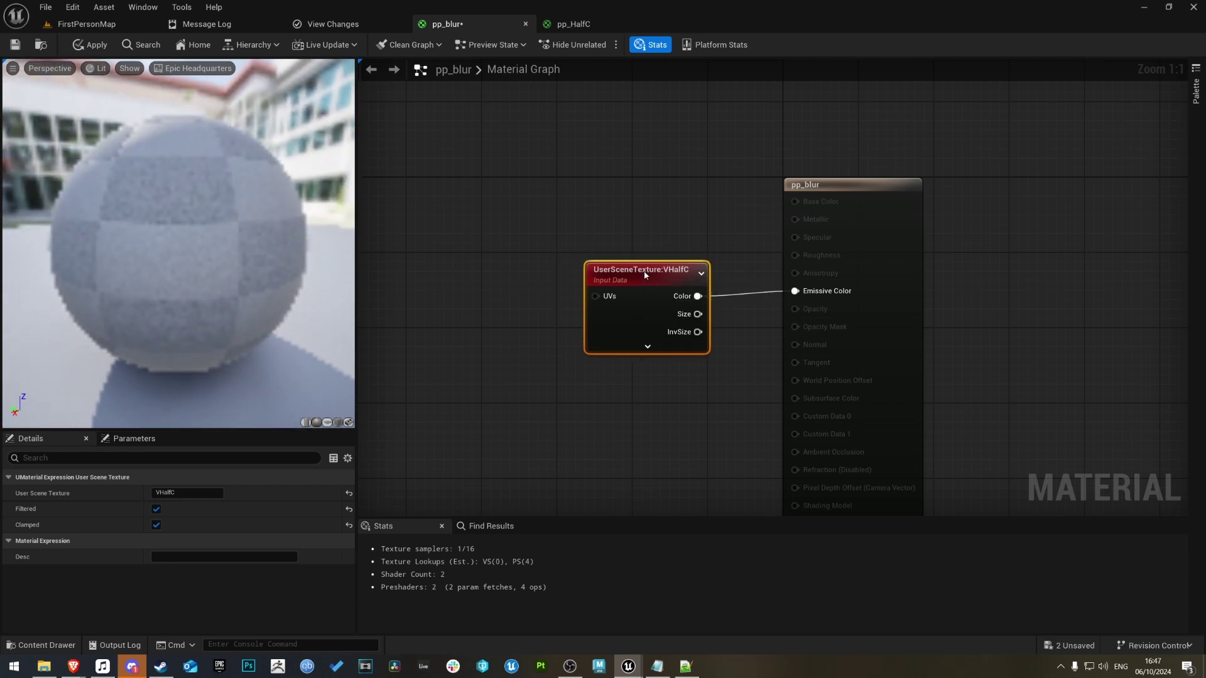
left_click(883, 240, "shift")
key("q")
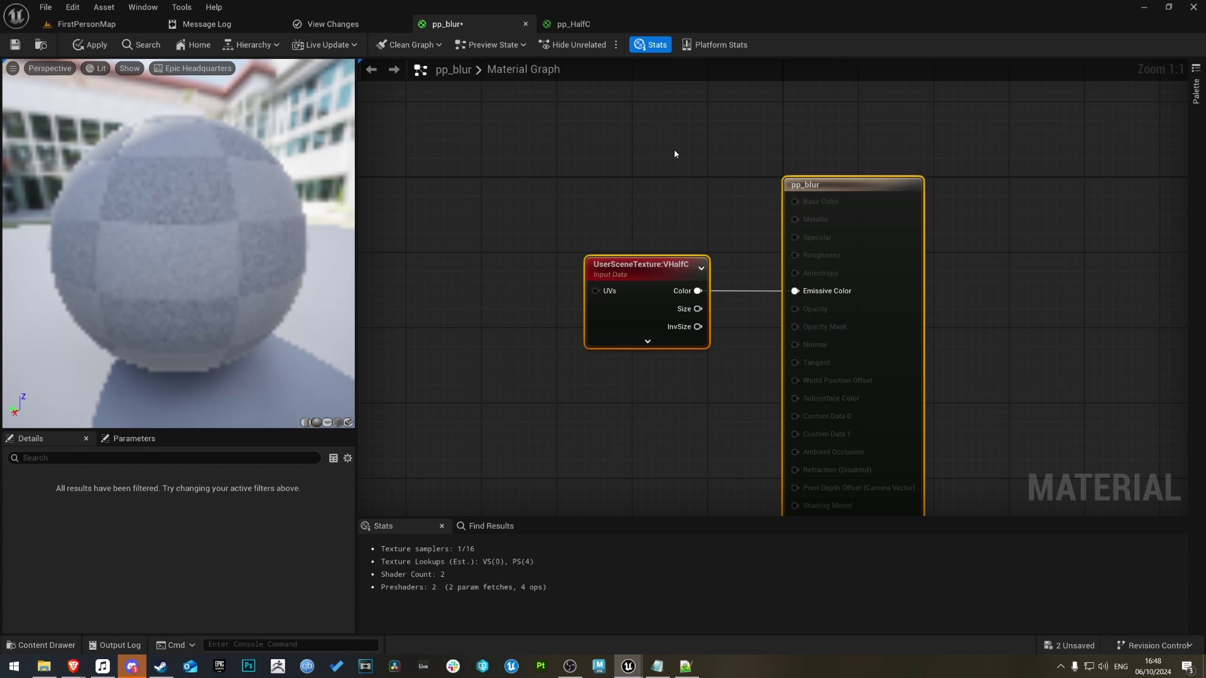
left_click(673, 150)
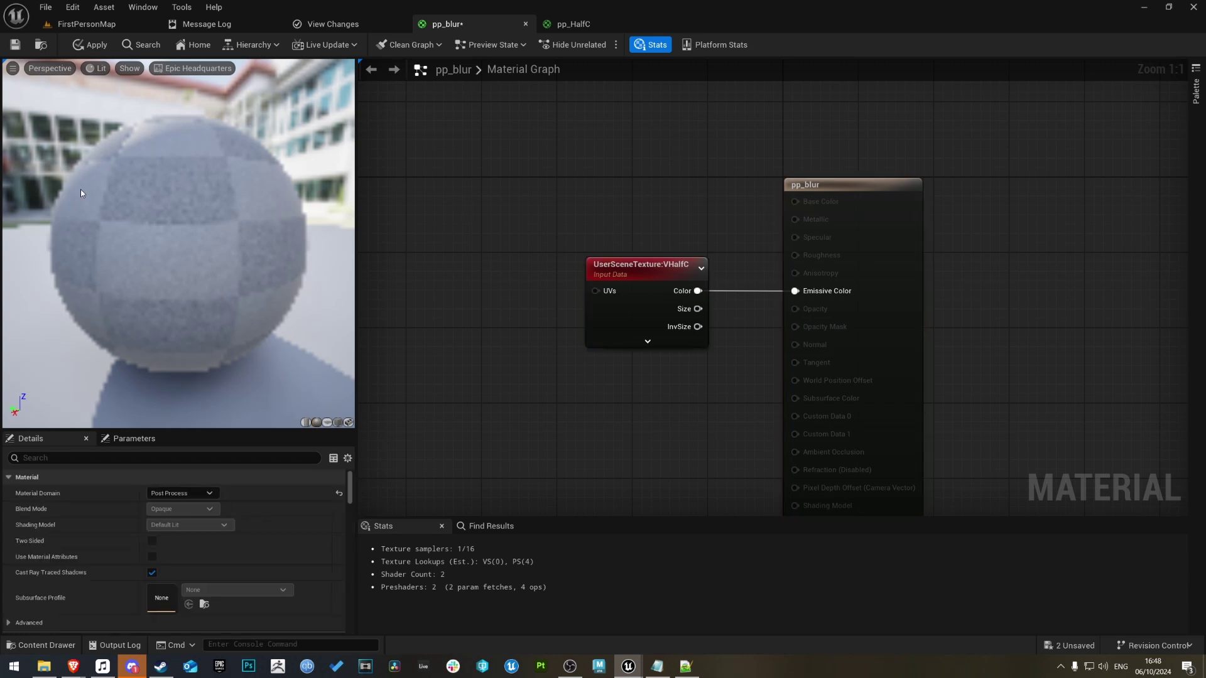
right_click_drag(641, 404, 586, 390)
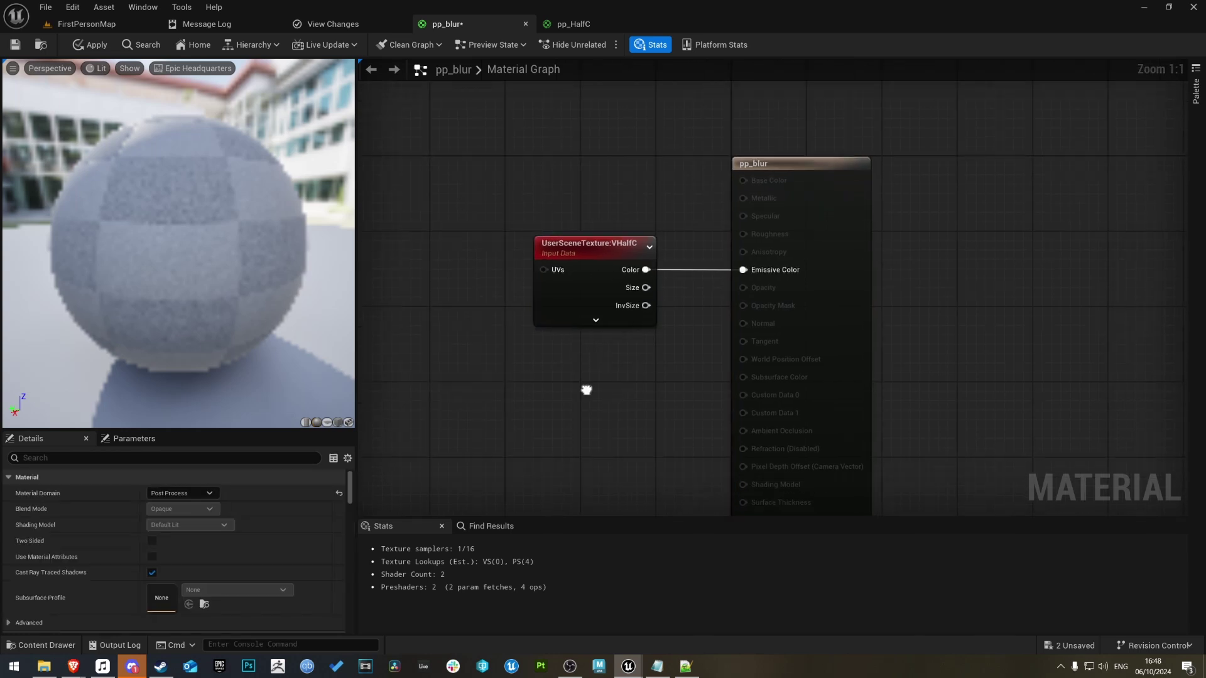
left_click(541, 255)
left_click_drag(542, 255, 523, 257)
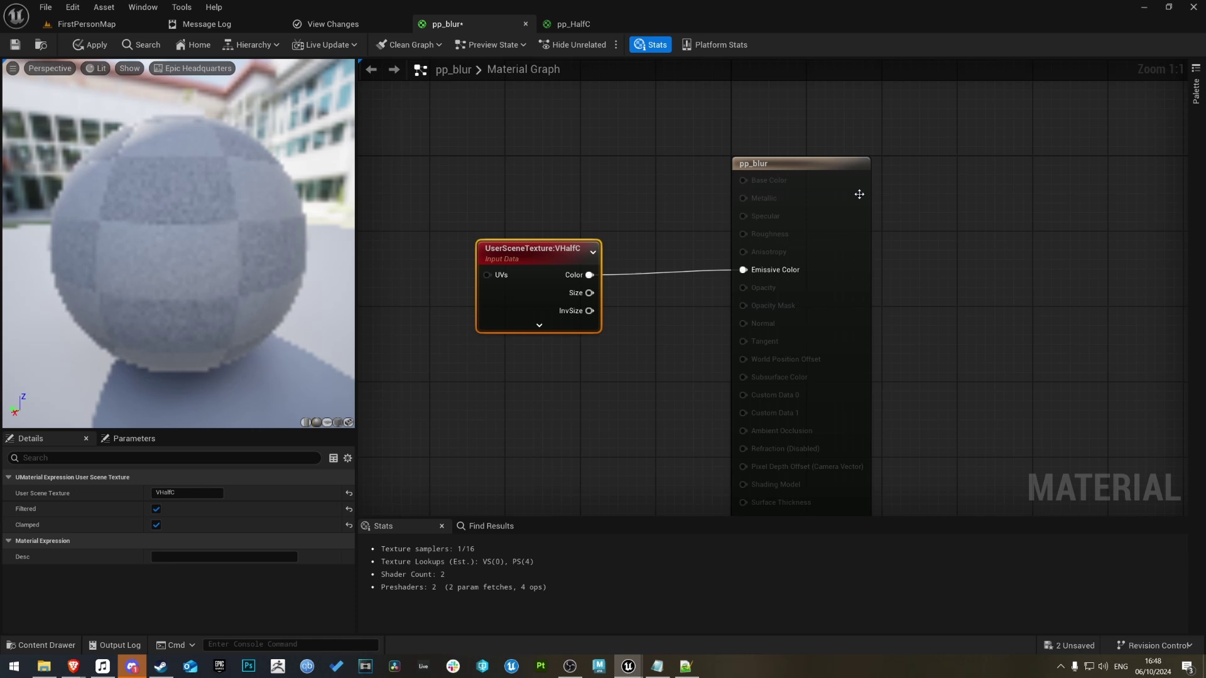
left_click(859, 194, "shift")
key("q")
left_click(600, 176)
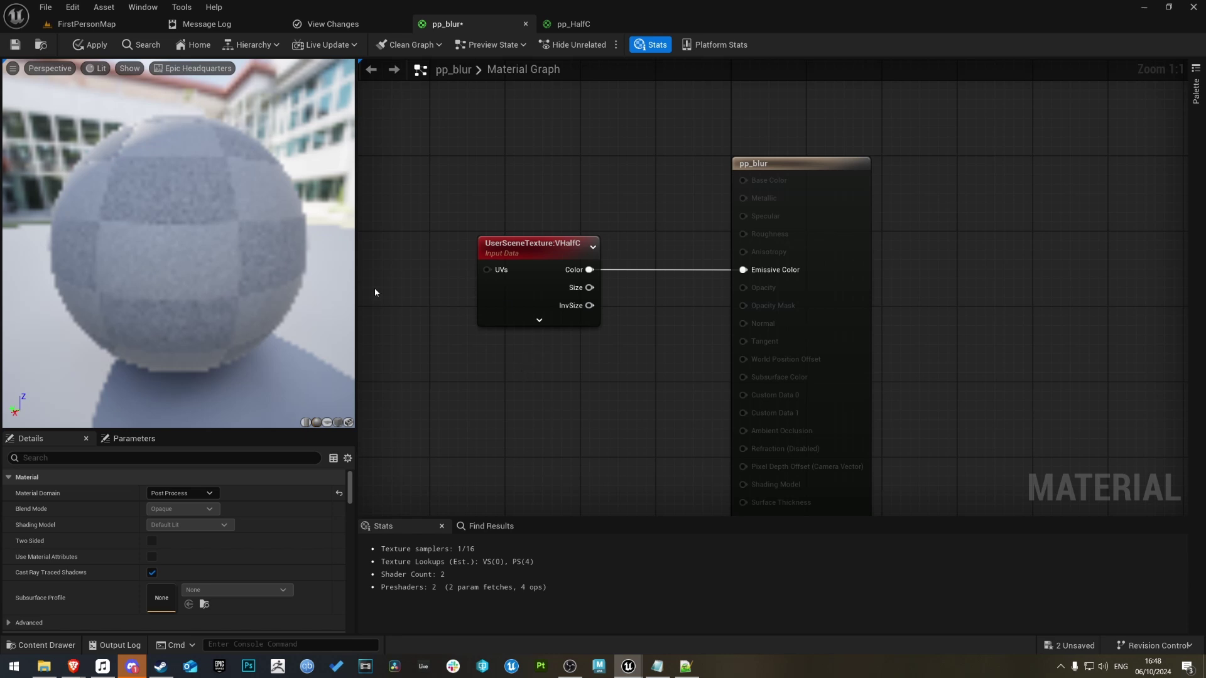
Return to pp_HalfC and move its SceneTexture node slightly farther from the material output node
left_click(573, 24)
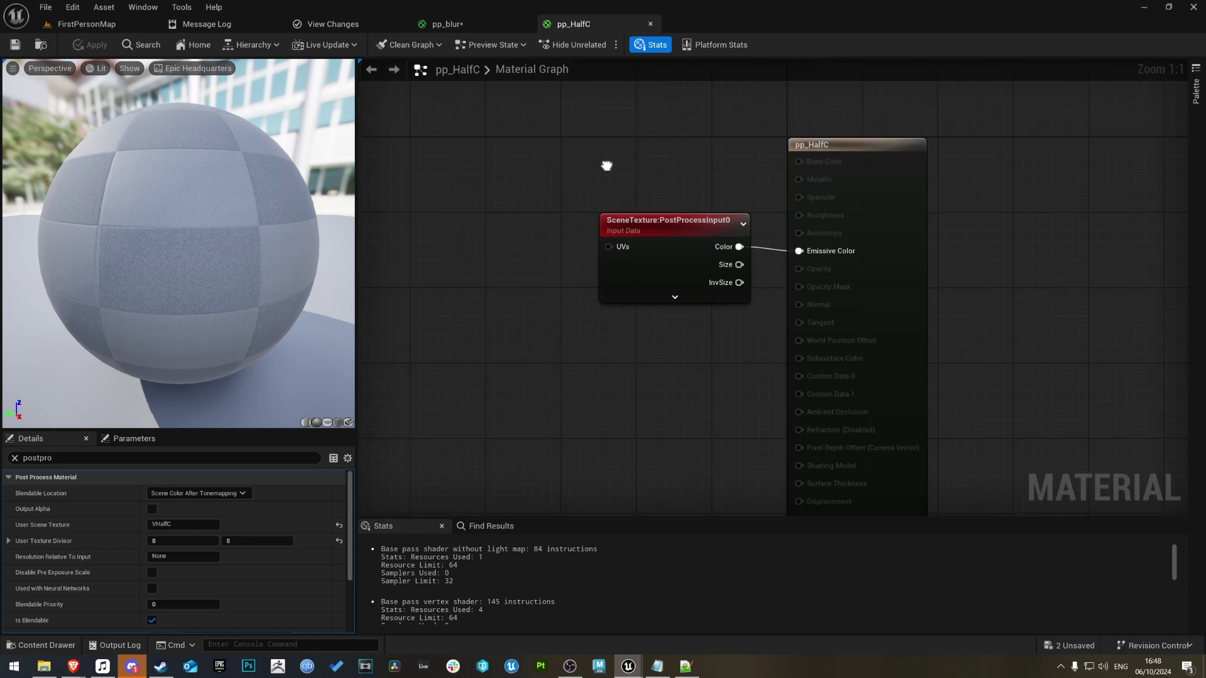
left_click_drag(681, 241, 643, 244)
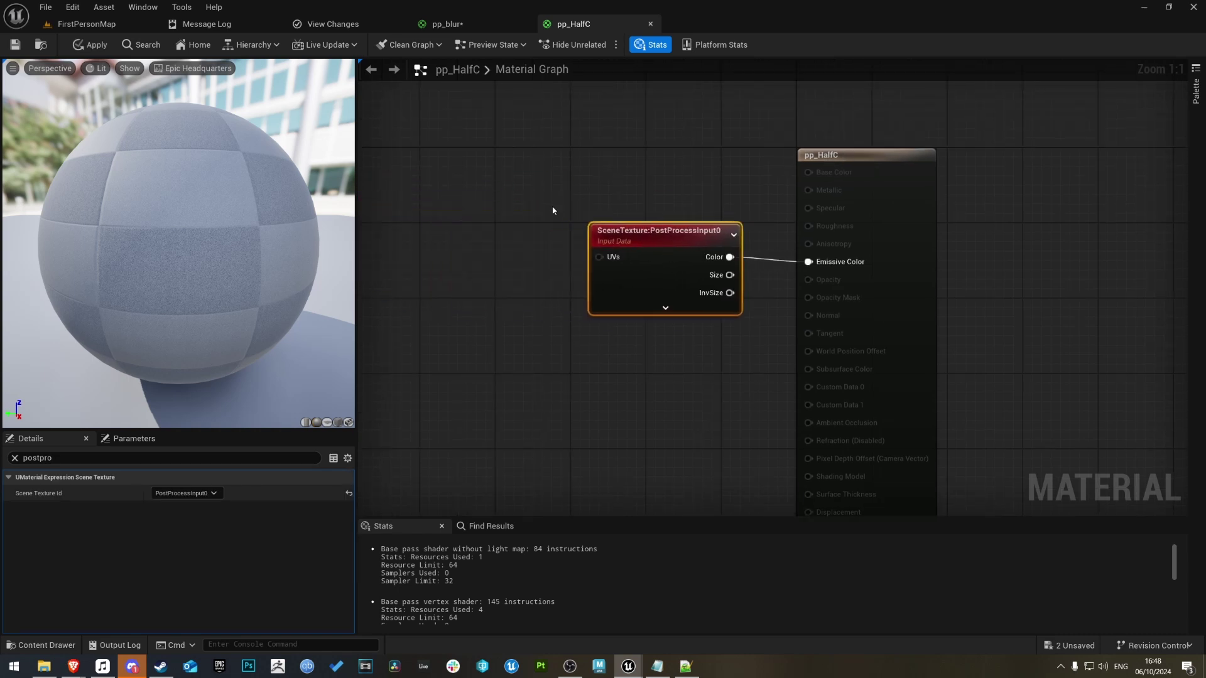
right_click_drag(635, 425, 807, 469)
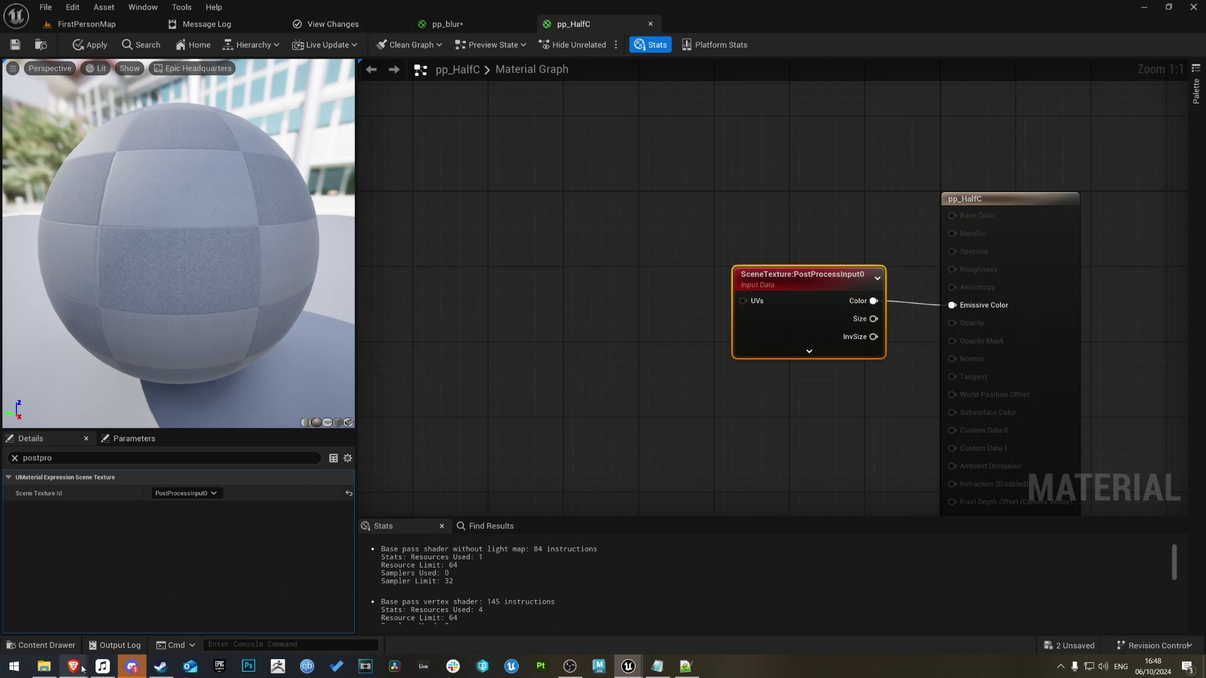
Check the BlurApply example graph on the Unreal Engine Public Roadmap page in Brave, and return to pp_HalfC in Unreal Editor
mouse_move(82, 669)
left_click(160, 637)
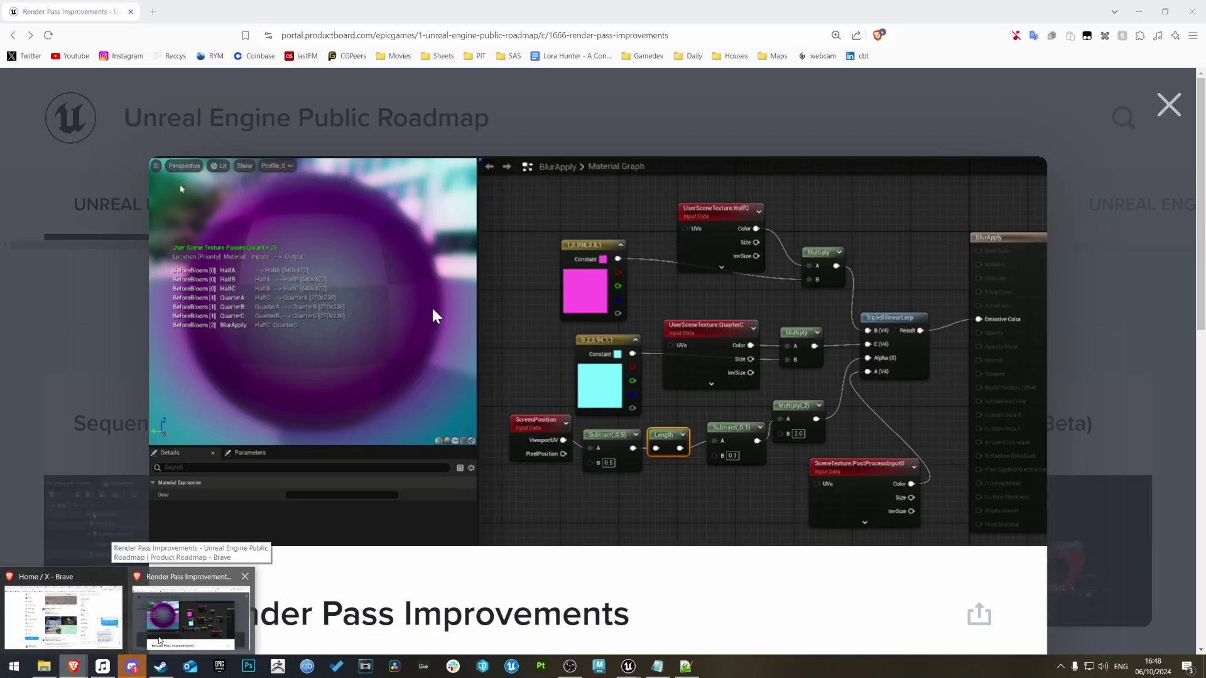
left_click(628, 665)
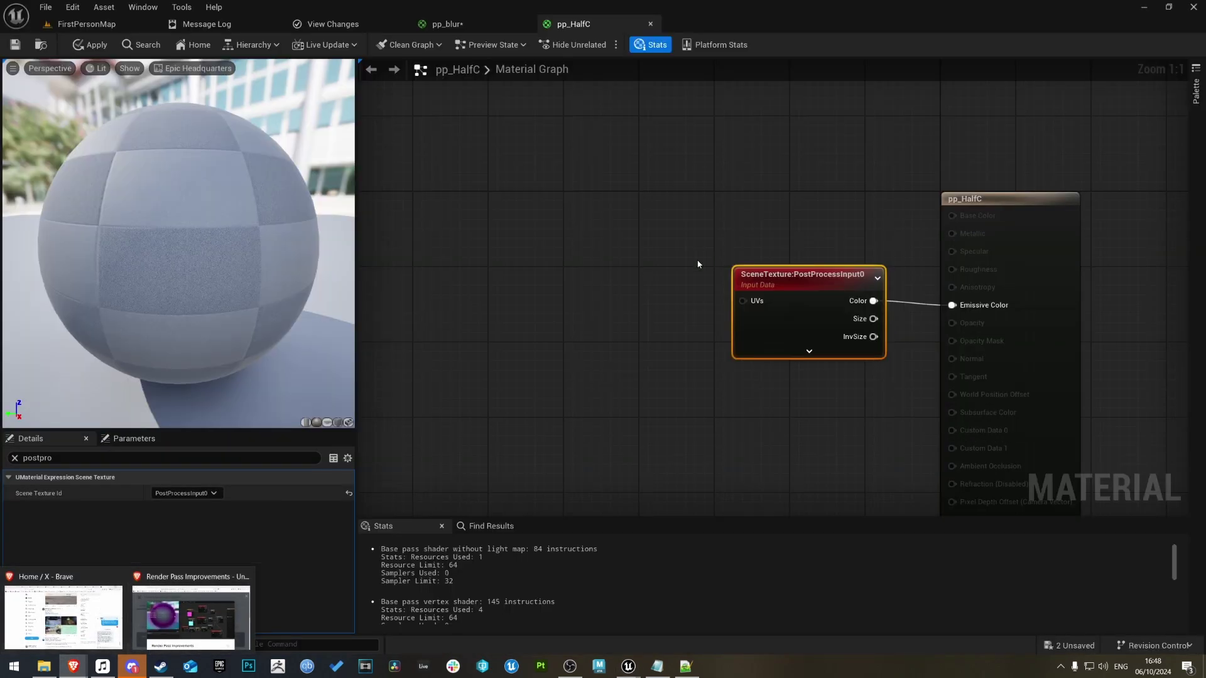
left_click(636, 288)
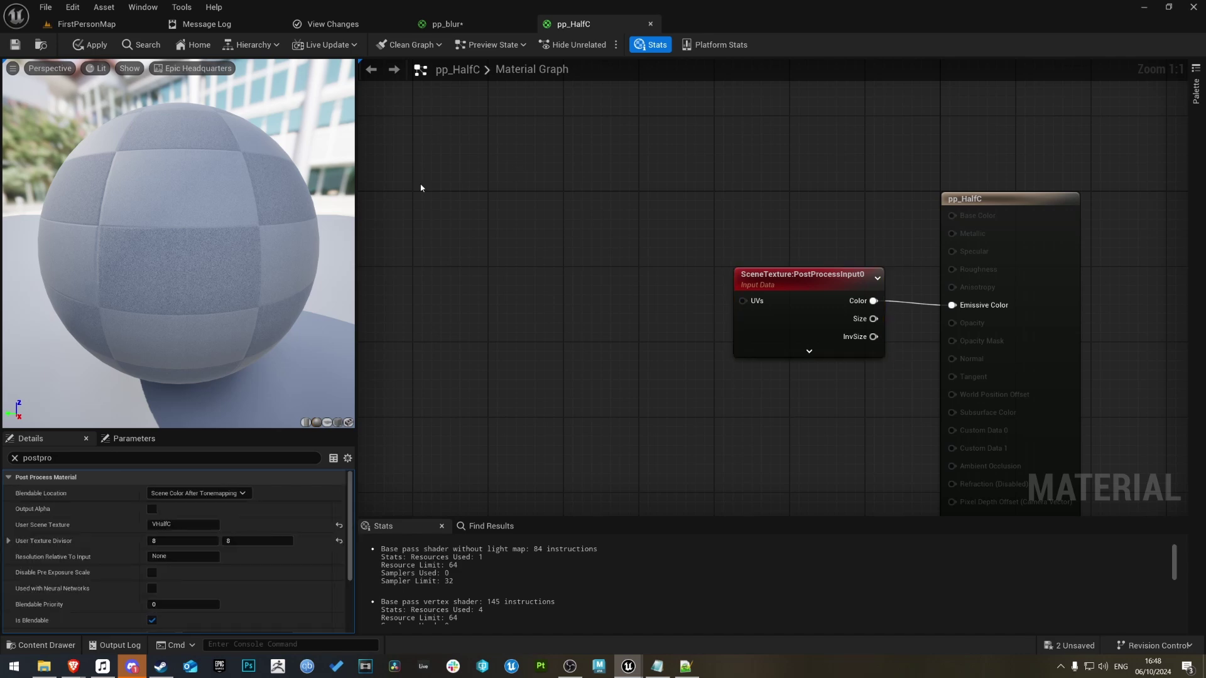
Return to FirstPersonMap and make two duplicates of the pp_HalfC material in the Video folder
left_click(112, 25)
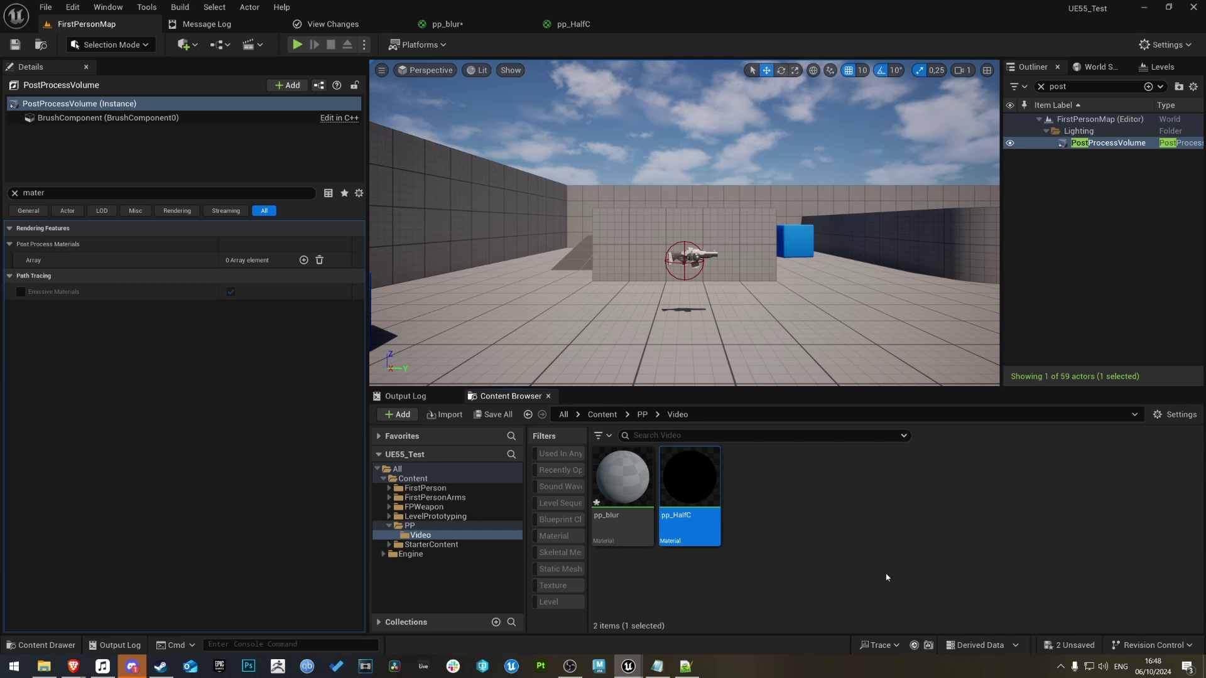
key("ctrl+d")
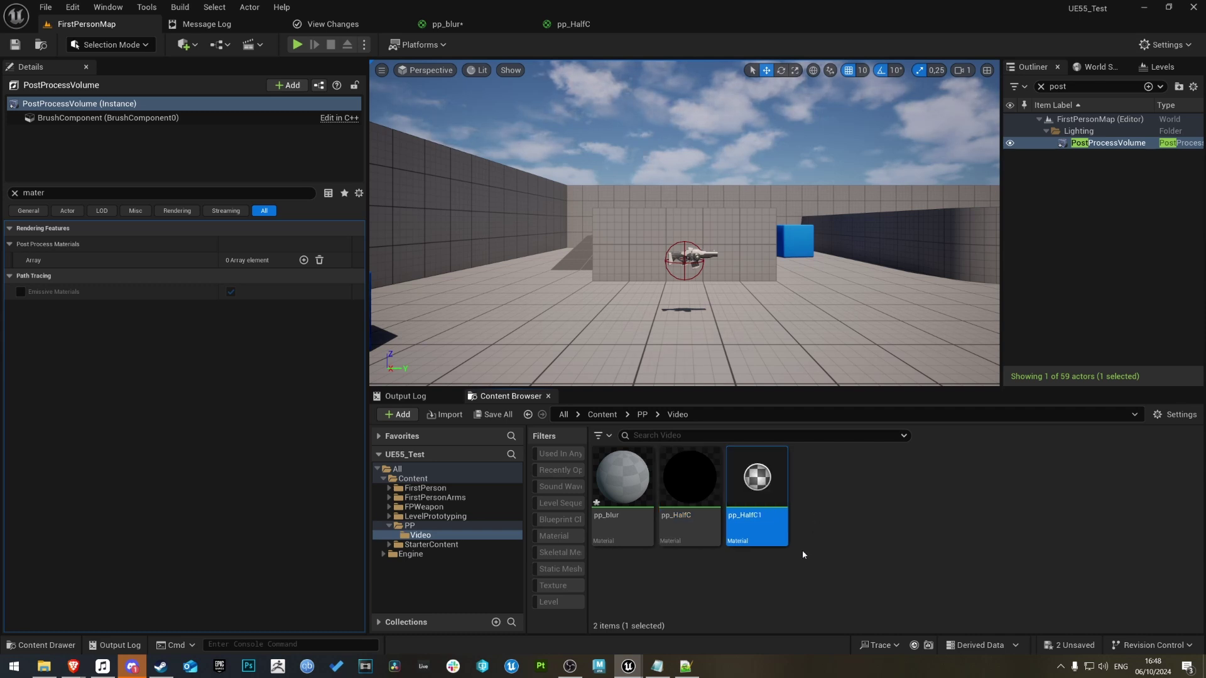
key("Return")
key("ctrl+d")
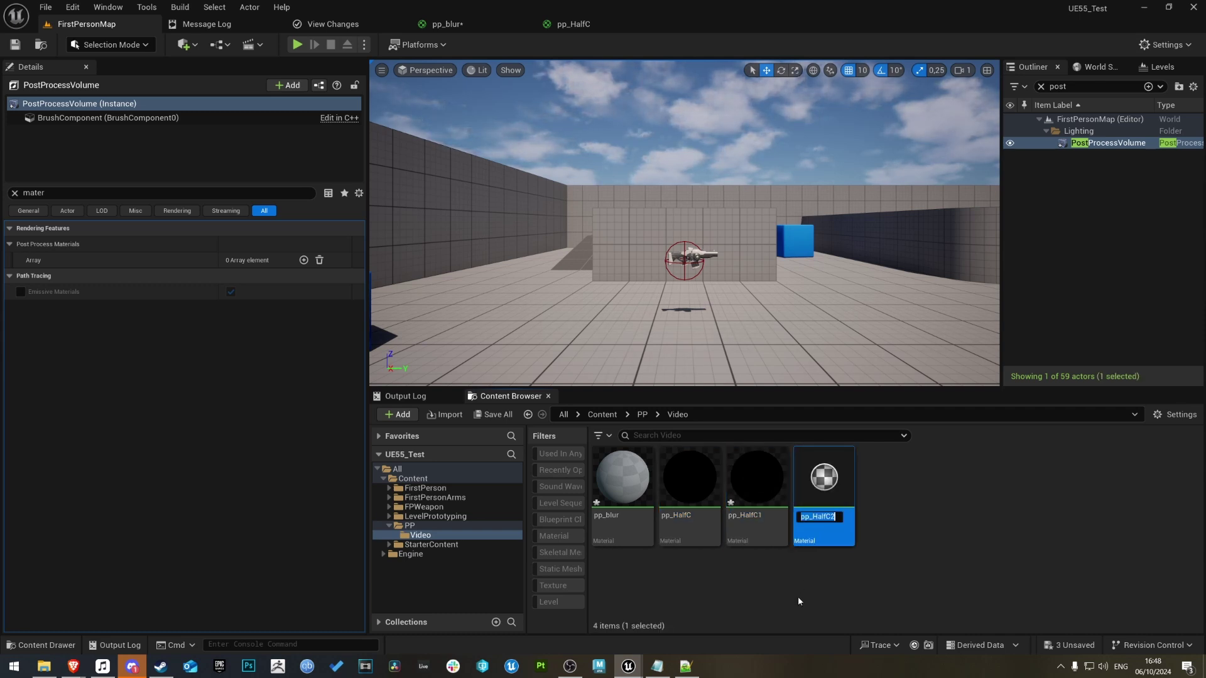
Rename the first pp_HalfC duplicate as pp_HalfA
left_click(752, 515)
left_click(752, 515)
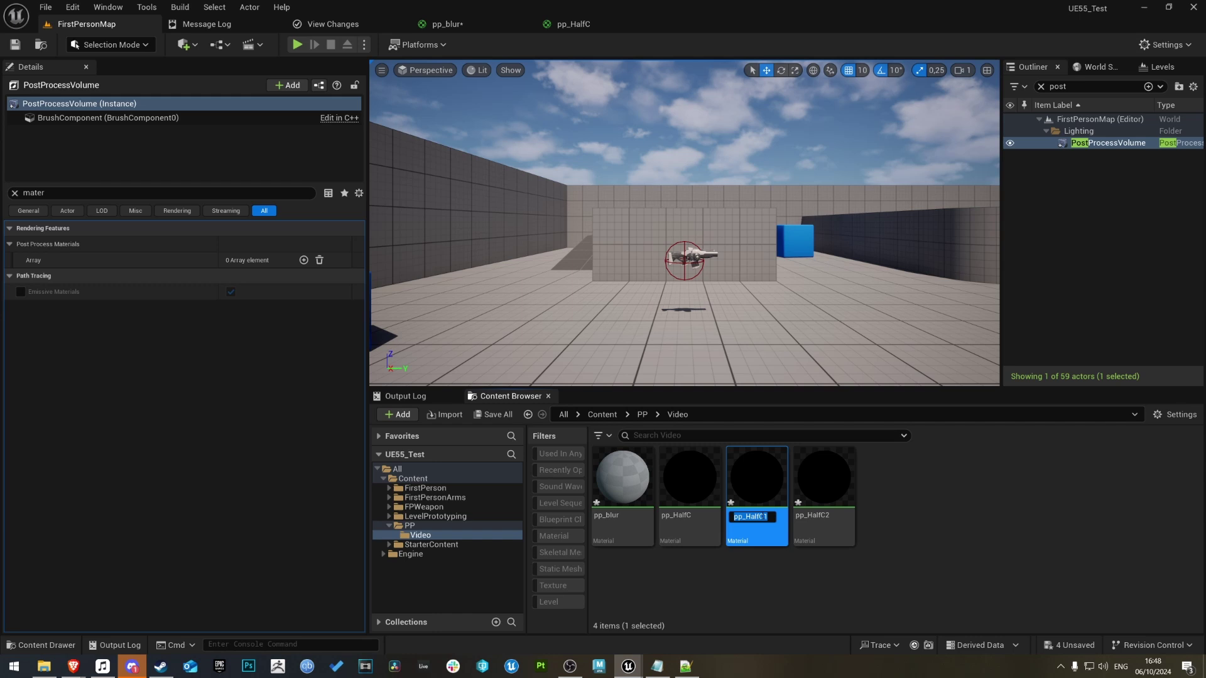
type("pp_HalA")
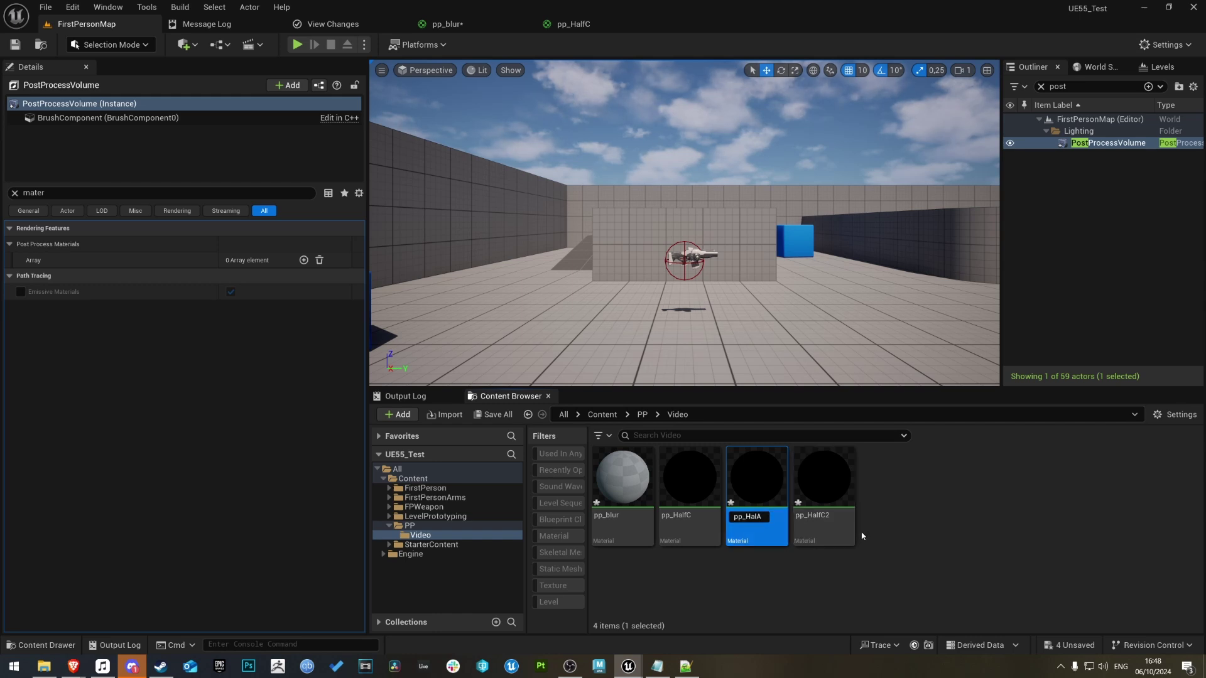
key("BackSpace")
key("BackSpace")
type("lfA")
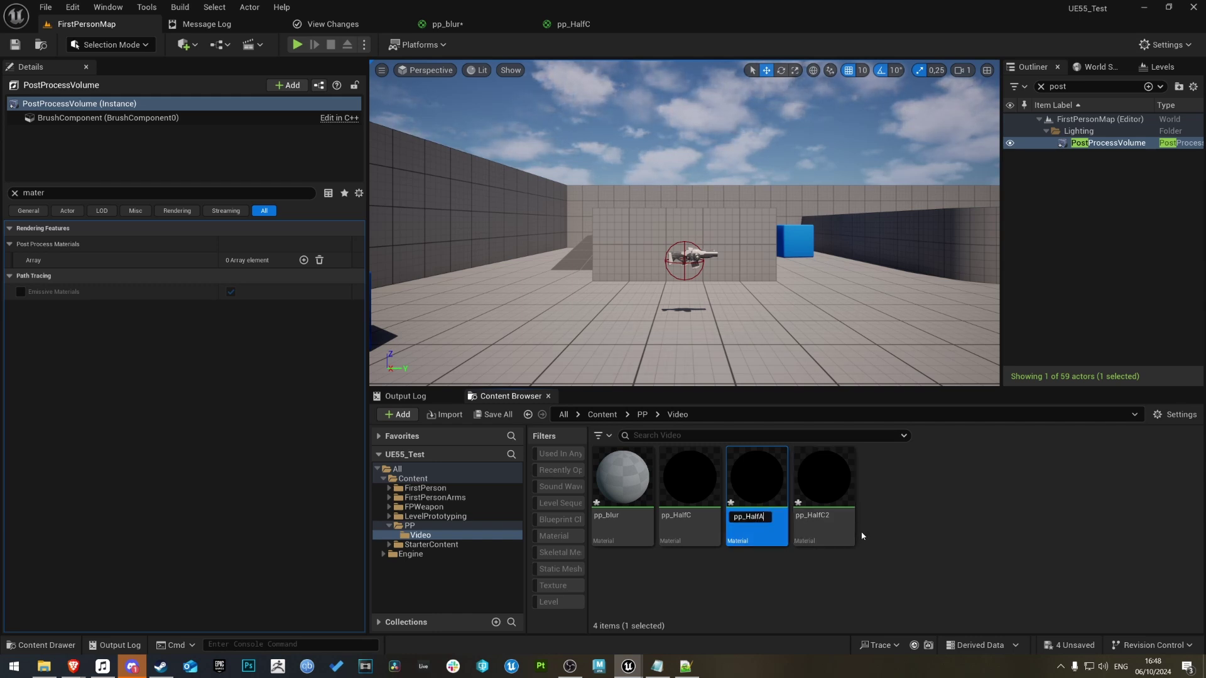
key("Return")
Rename the remaining pp_HalfC duplicate as pp_HalfB
left_click(801, 517)
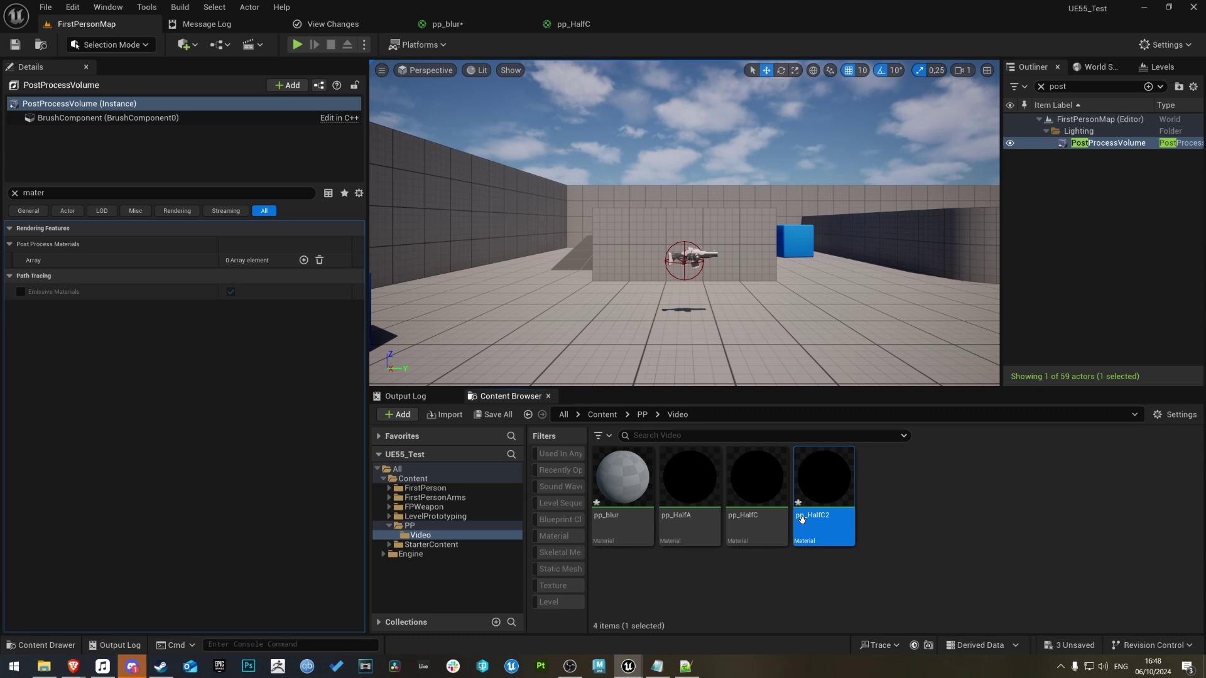
left_click(739, 517)
left_click(833, 510)
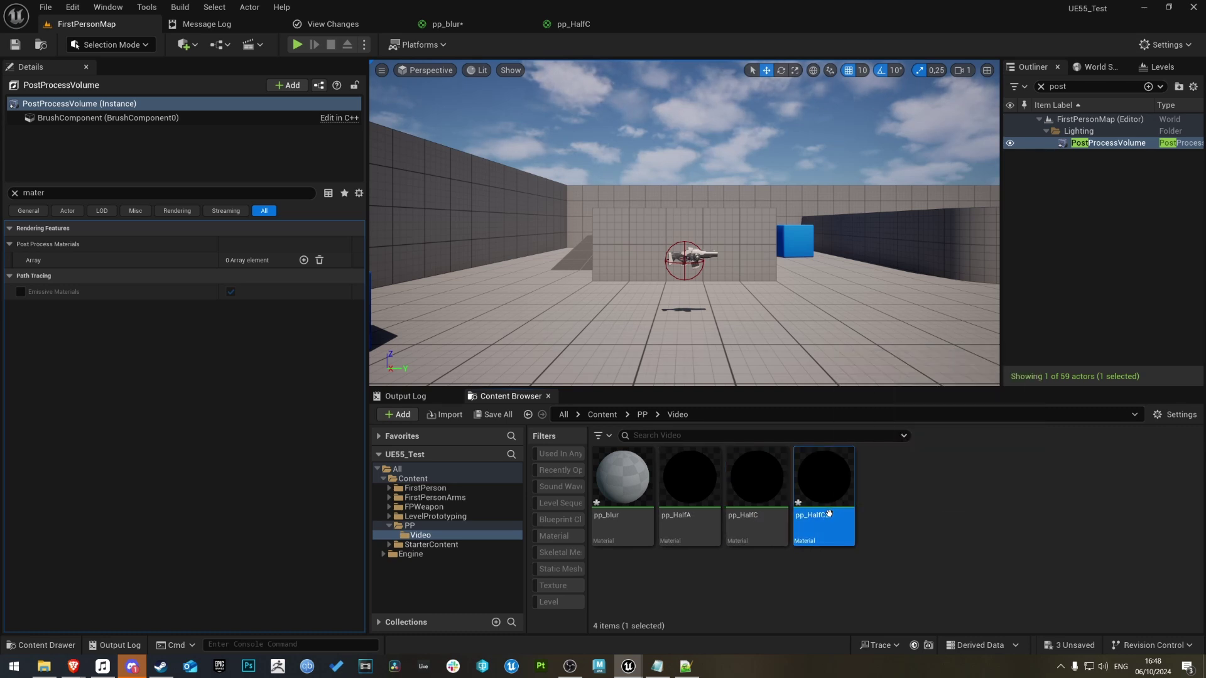
left_click(822, 516)
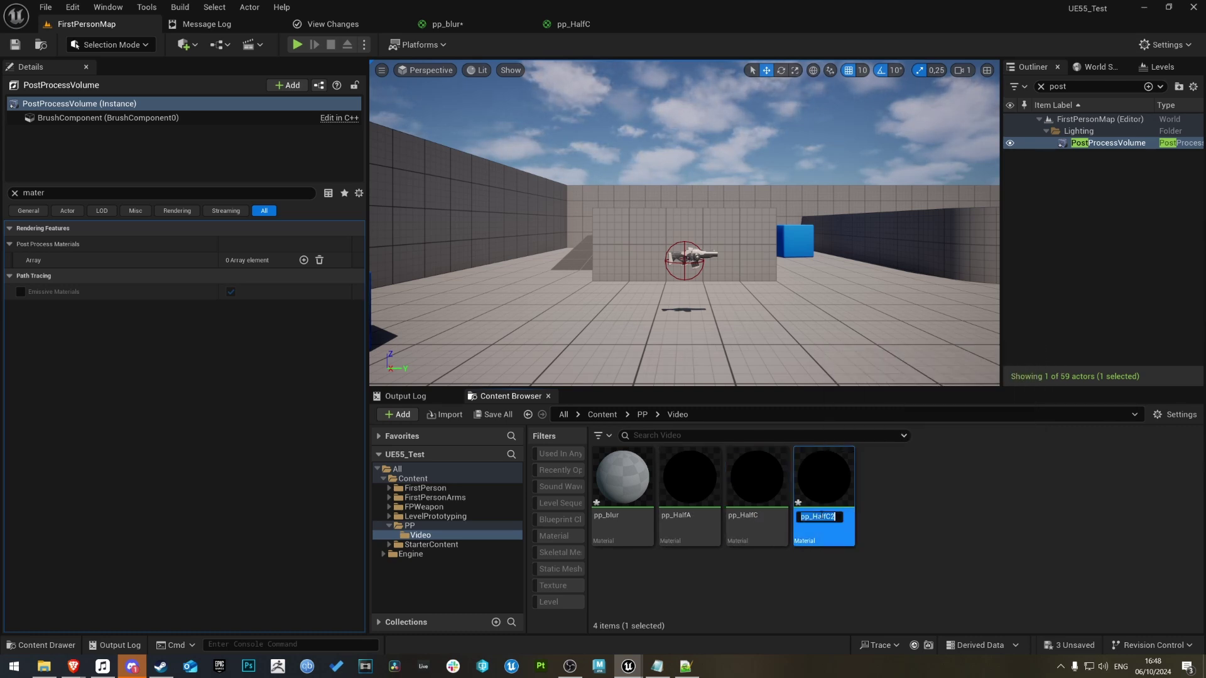
key("End")
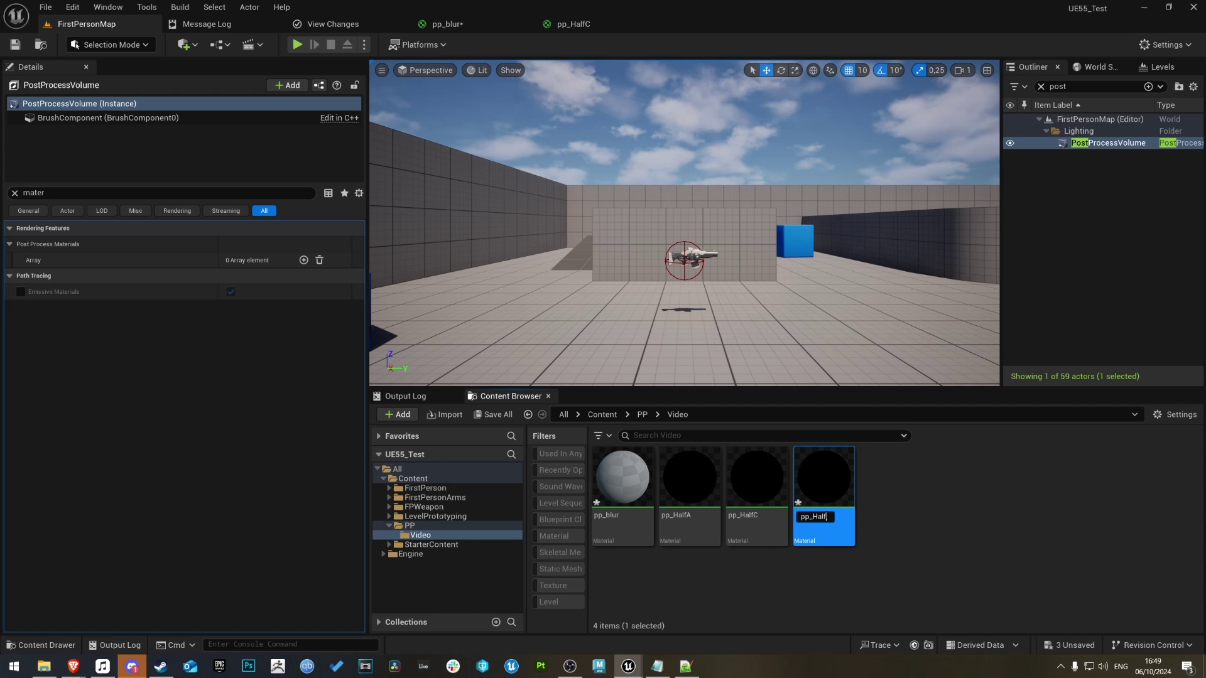
key("BackSpace")
key("BackSpace")
type("B")
key("Return")
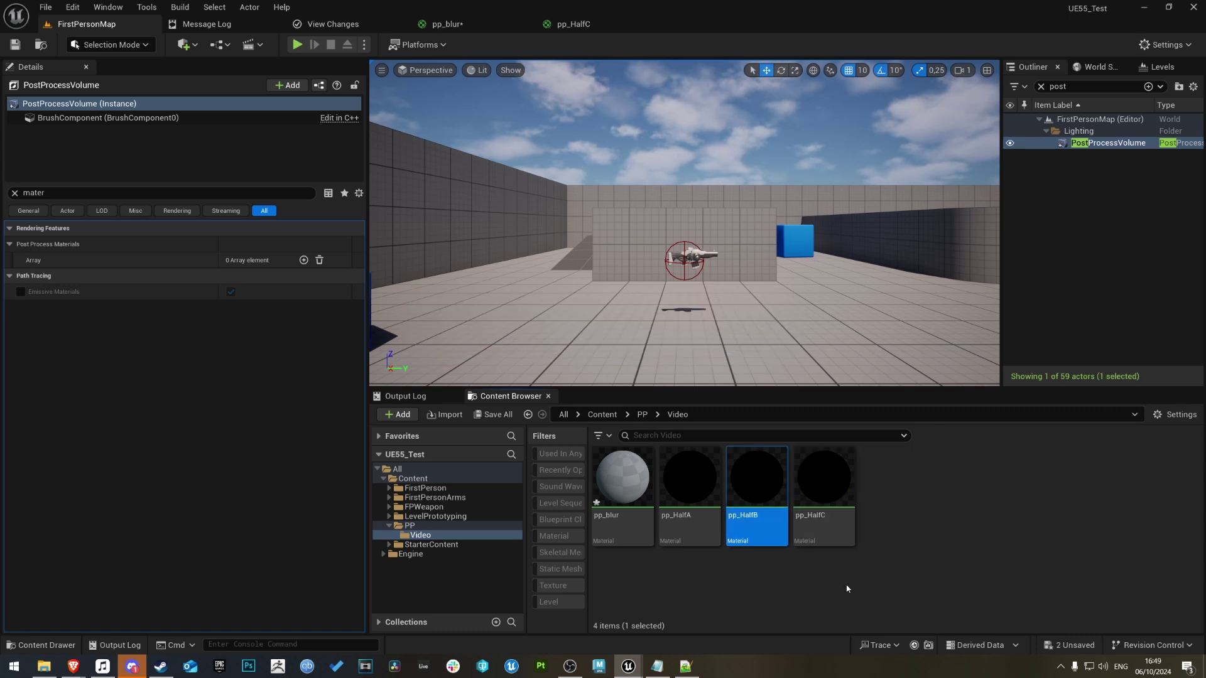
Open pp_HalfA, move its SceneTexture node up and away from the output node, and duplicate it
double_click(698, 474)
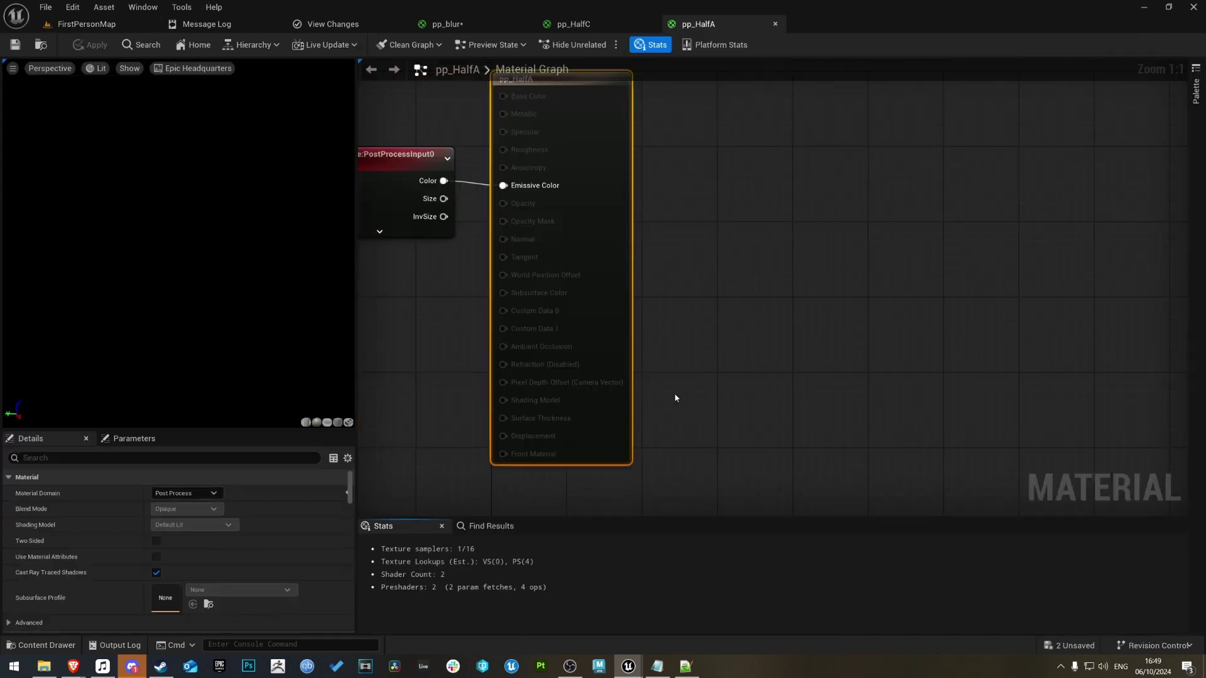
right_click_drag(675, 398, 884, 415)
scroll(551, 307, "down", 3)
right_click_drag(544, 282, 675, 325)
scroll(676, 325, "down", 1)
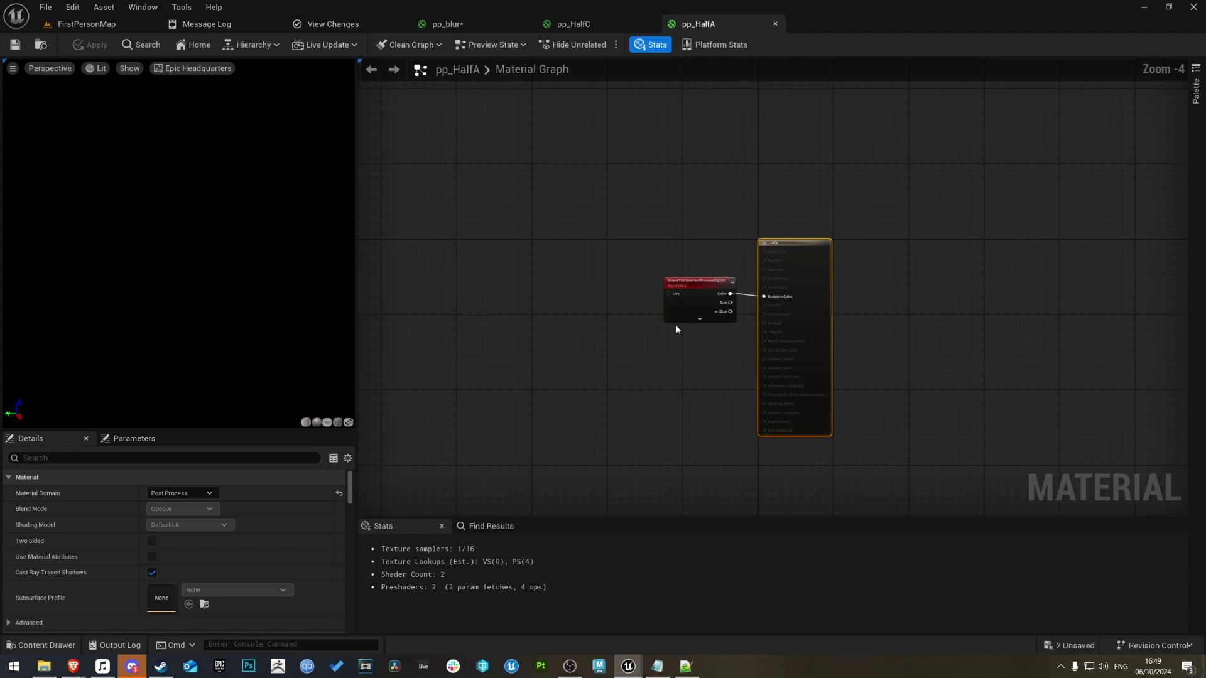
scroll(694, 295, "up", 3)
left_click_drag(653, 324, 512, 231)
key("ctrl+d")
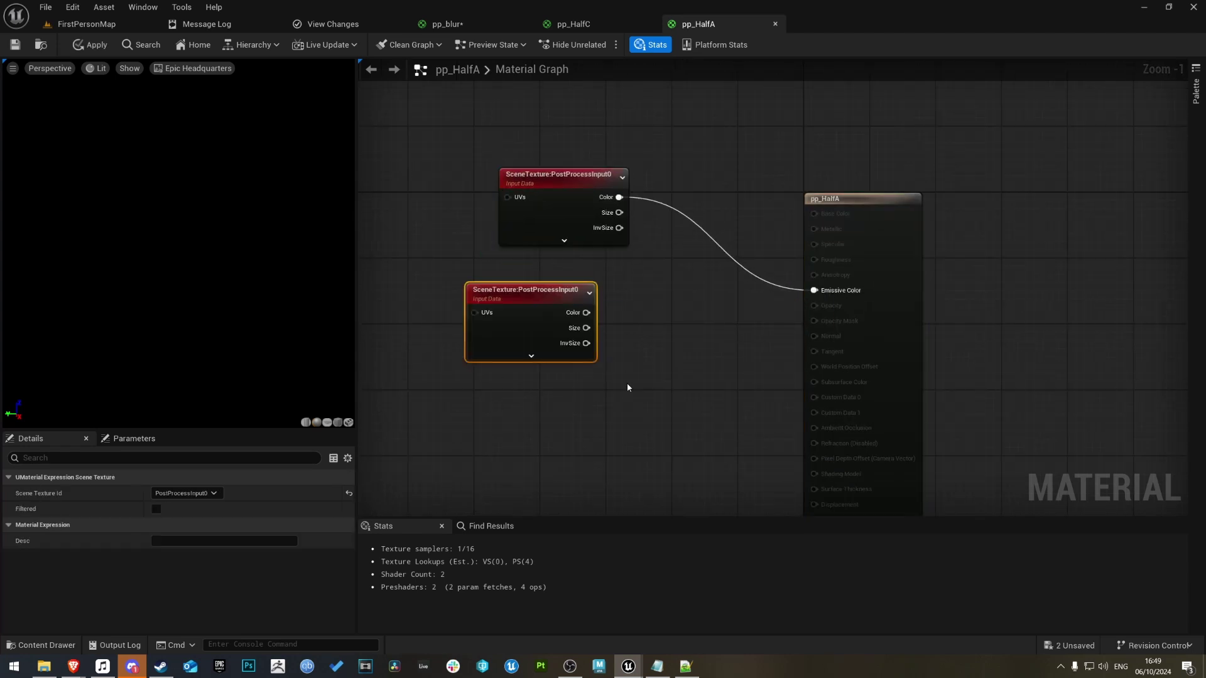
Duplicate the SceneTexture:PostProcessInput0 node to make a column of four in pp_HalfA, and align their left edges
right_click_drag(627, 387, 711, 403)
key("ctrl+d")
key("ctrl+d")
scroll(711, 403, "down", 3)
right_click_drag(784, 448, 765, 359)
left_click_drag(745, 425, 556, 138)
key("shift+a")
left_click(713, 261)
scroll(699, 268, "up", 3)
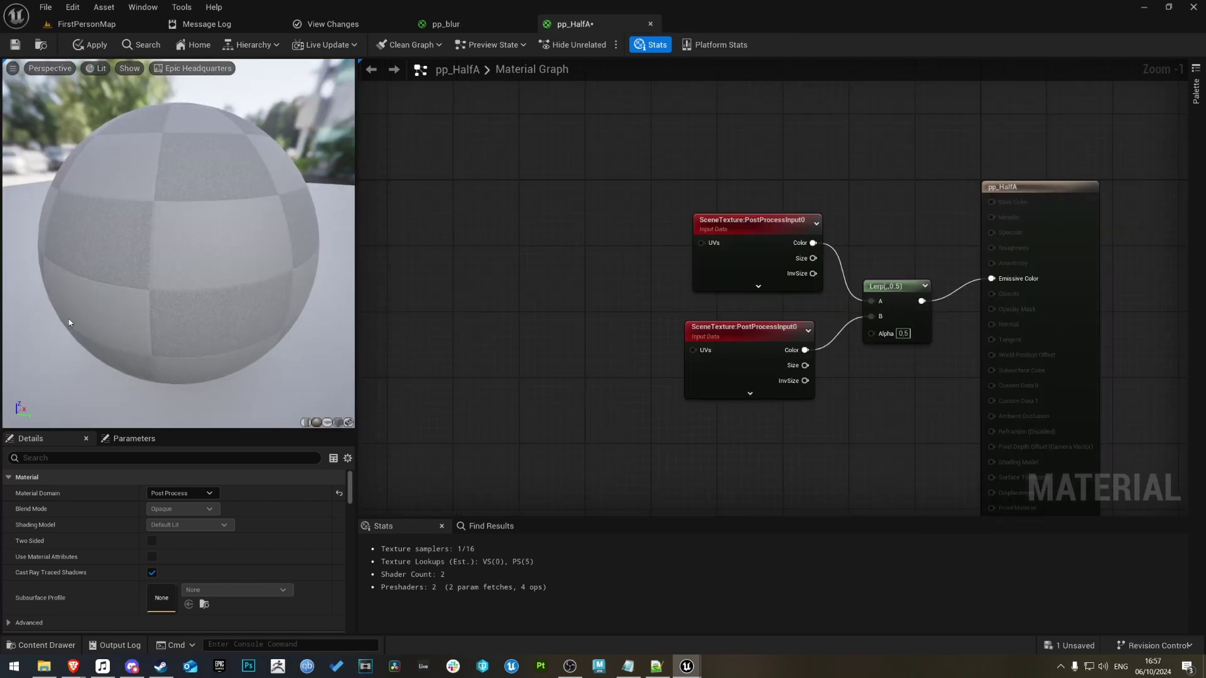
left_click_drag(243, 308, 219, 331)
mouse_move(159, 174)
left_mouse_down()
mouse_move(182, 179)
mouse_move(159, 173)
left_mouse_up()
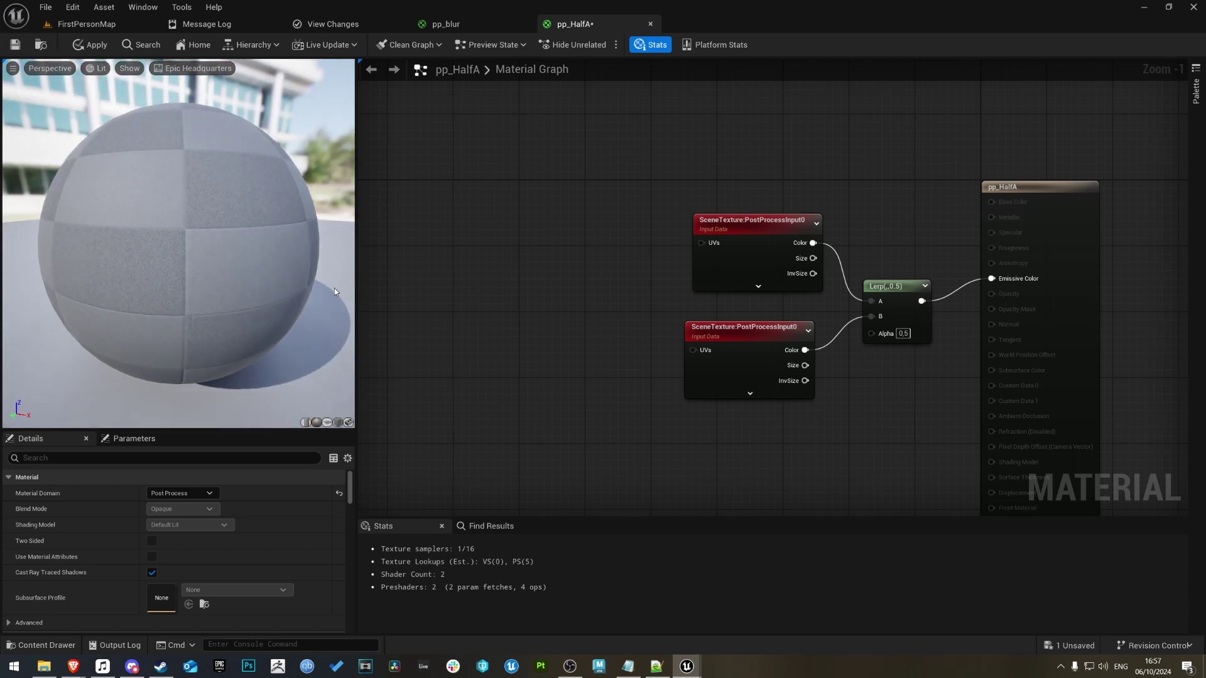
left_click_drag(221, 270, 257, 264)
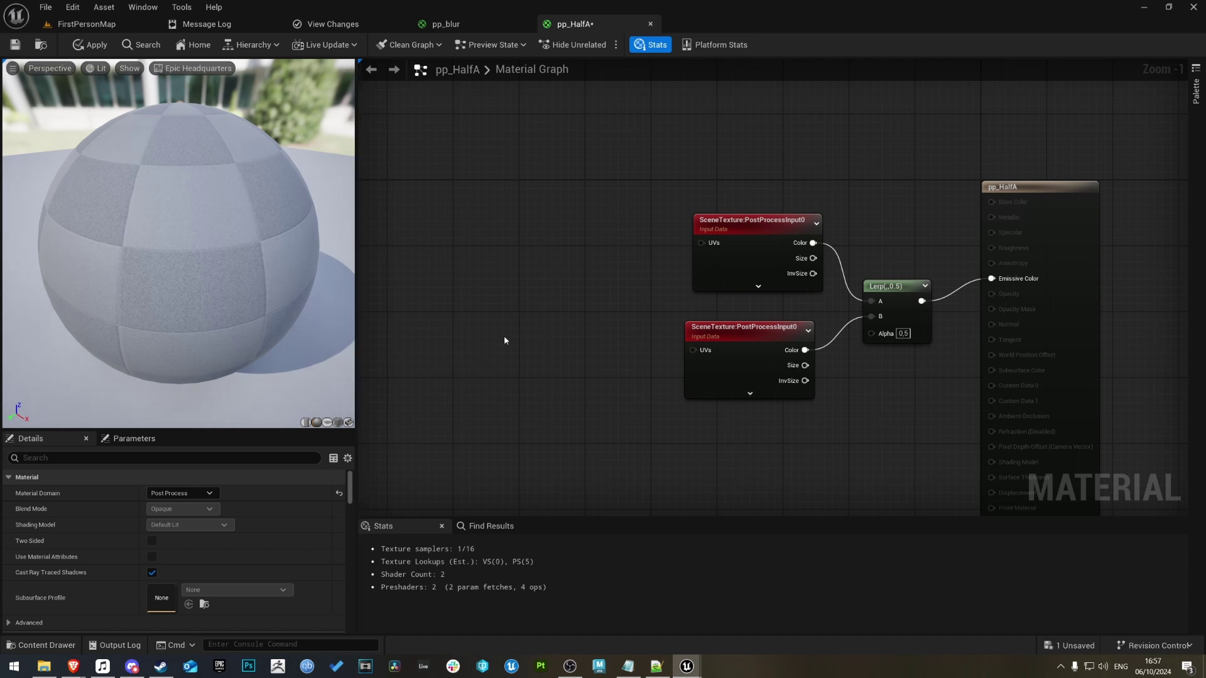
right_click_drag(505, 340, 570, 285)
right_click_drag(629, 165, 611, 193)
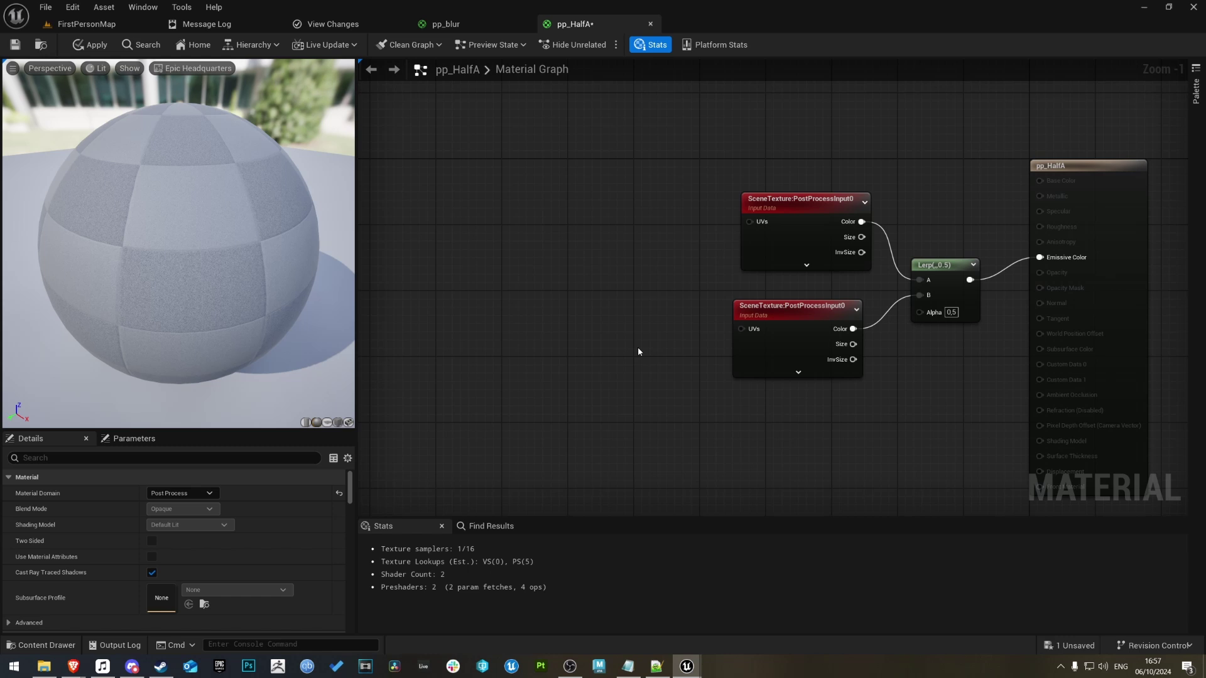
right_click_drag(562, 289, 590, 236)
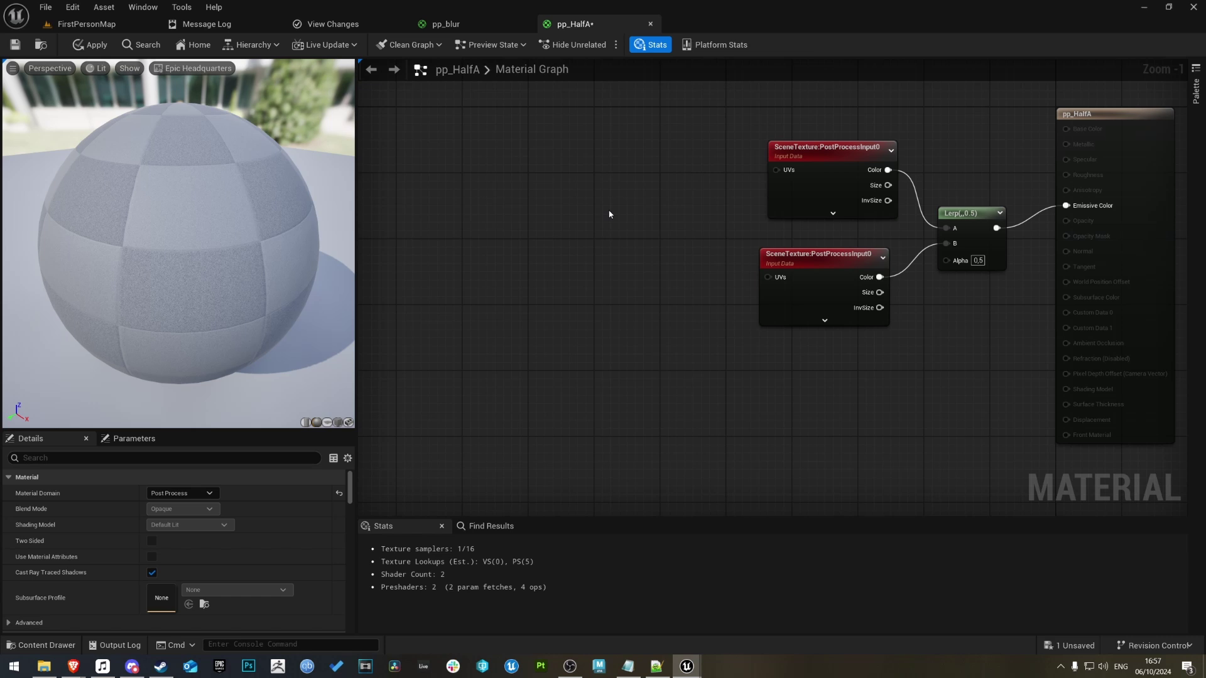
right_click_drag(572, 208, 559, 213)
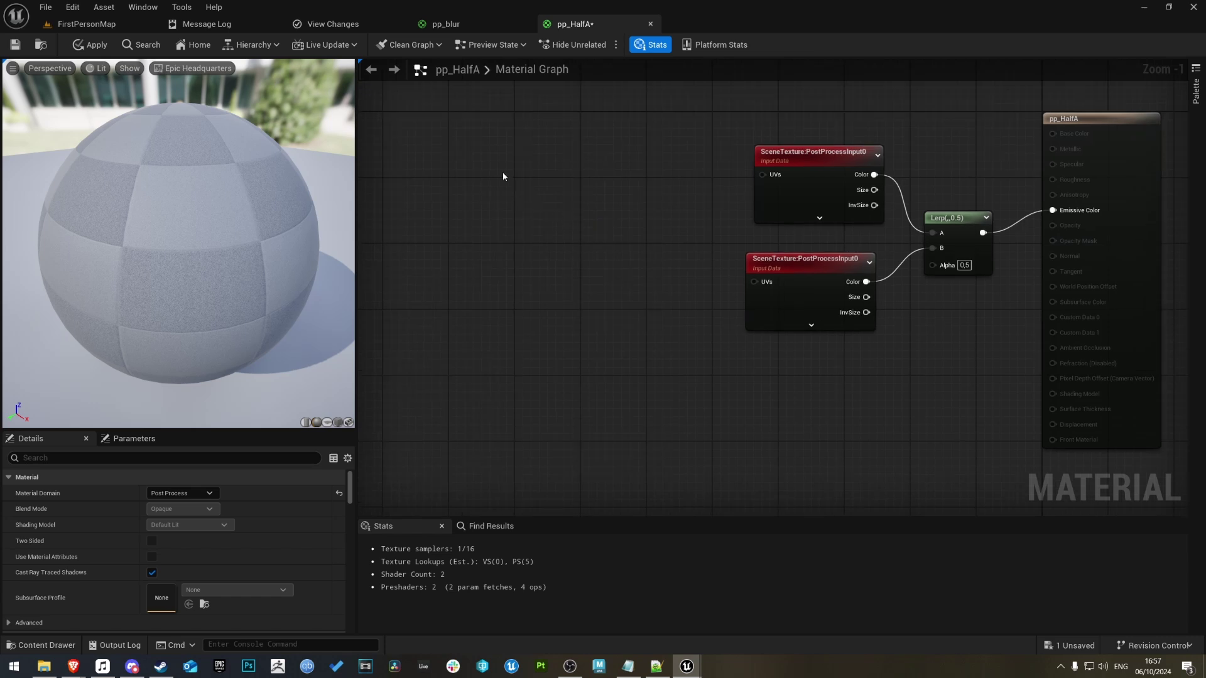
Add TexCoord, Divide and ViewSize nodes in the empty area before the SceneTexture nodes, with ViewSize placed below Divide
left_click(447, 167)
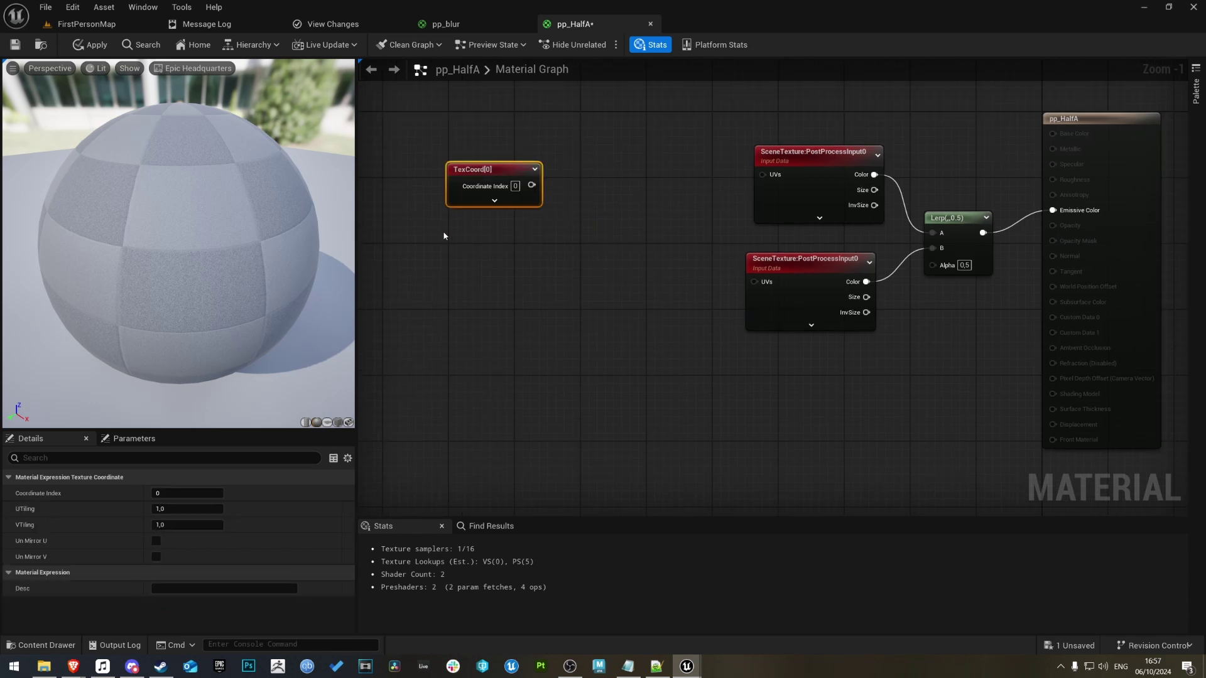
left_click(525, 234)
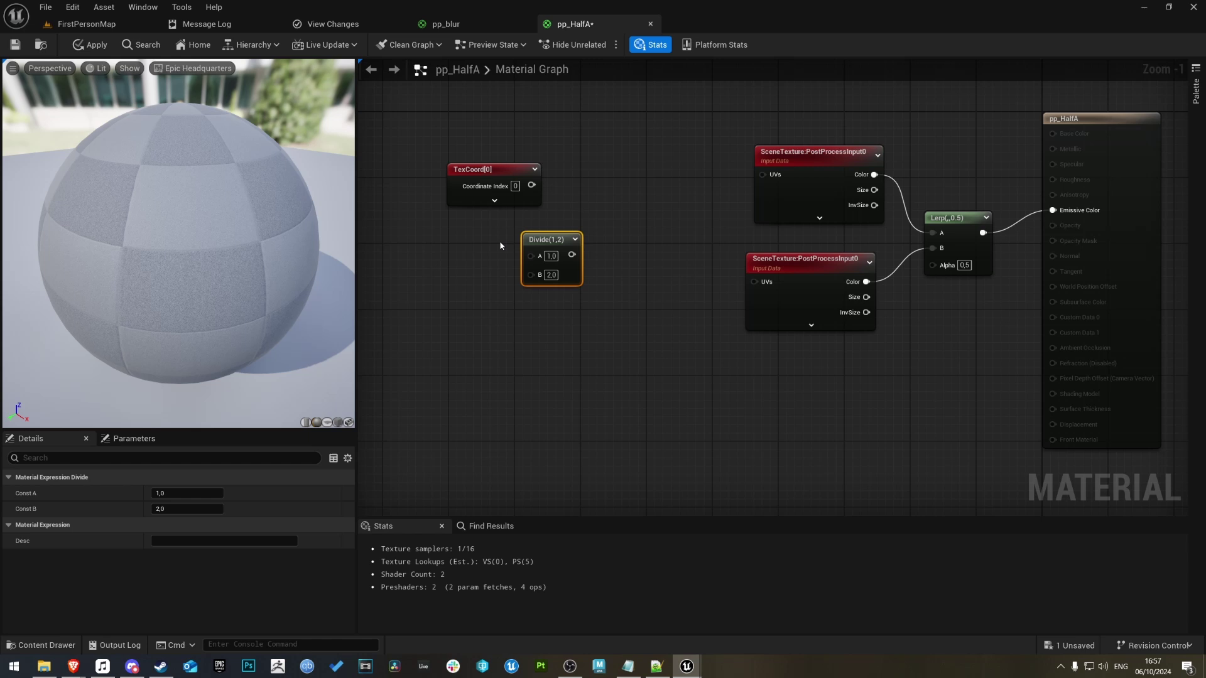
right_click(432, 264)
type("viewsi")
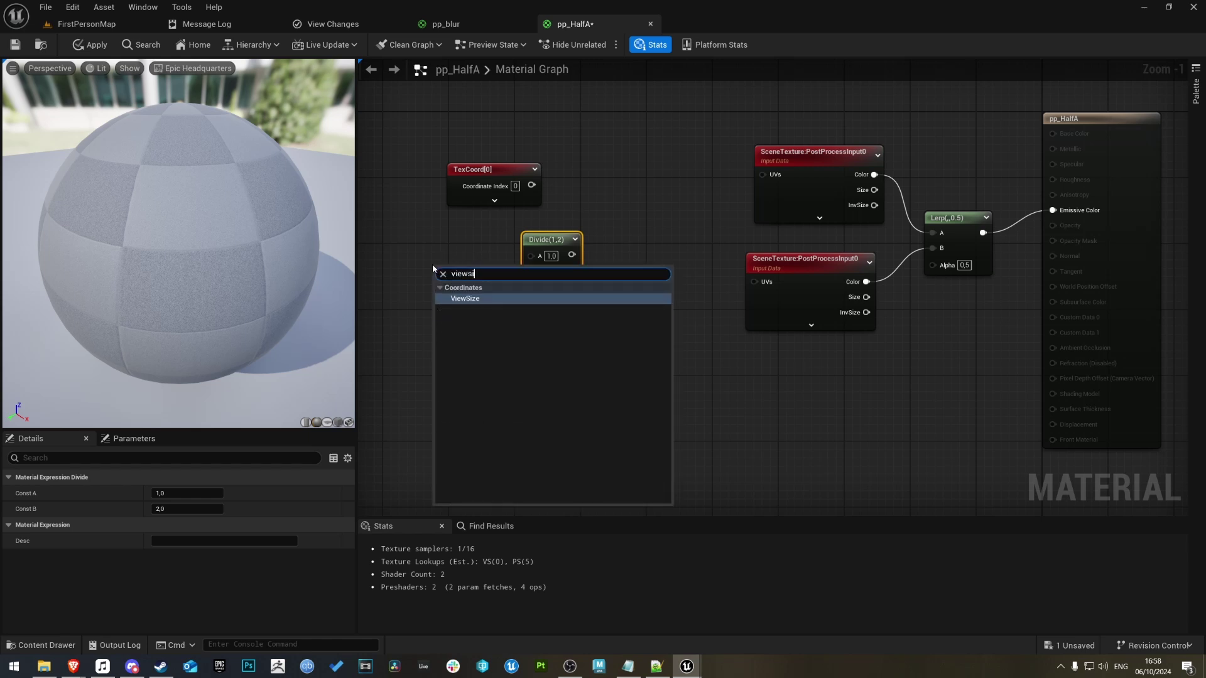
key("Return")
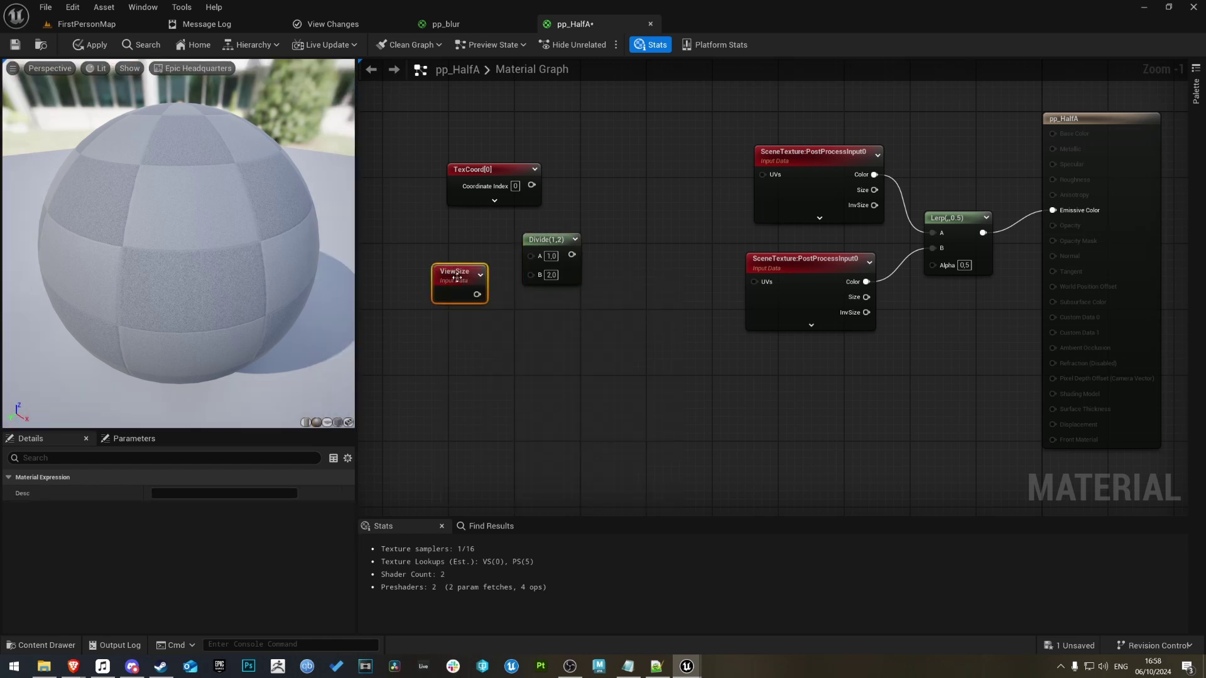
left_click_drag(457, 277, 464, 322)
right_click_drag(427, 246, 496, 239)
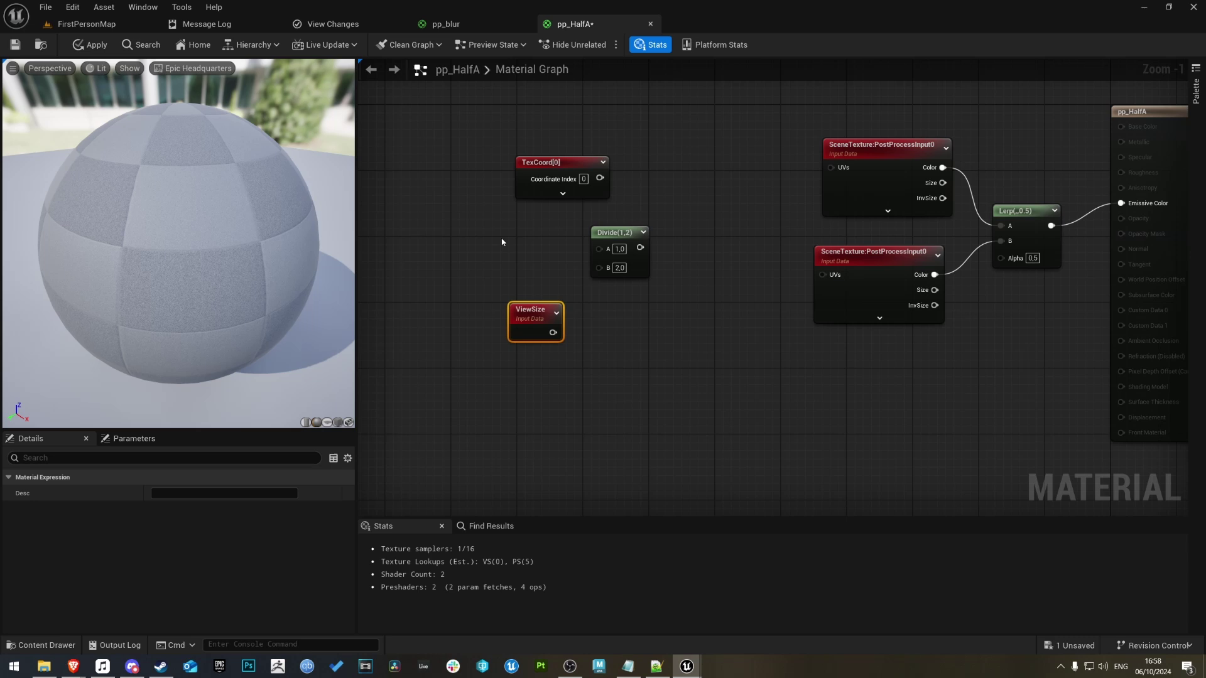
Add three Constant2Vector nodes in a column around the ViewSize node
left_click(502, 242)
left_click(494, 360)
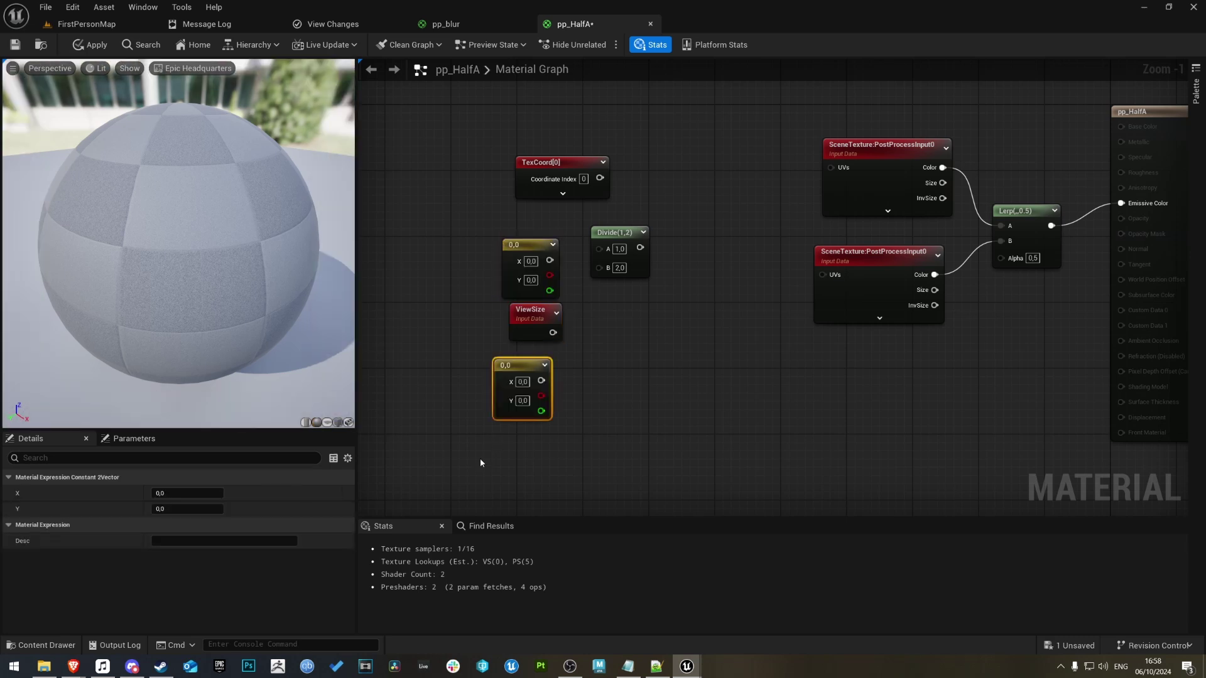
left_click(481, 458)
Set the three Constant2Vector nodes, from top to bottom, to (1, 0), (0, 1) and (1, 1)
right_click_drag(642, 368, 665, 318)
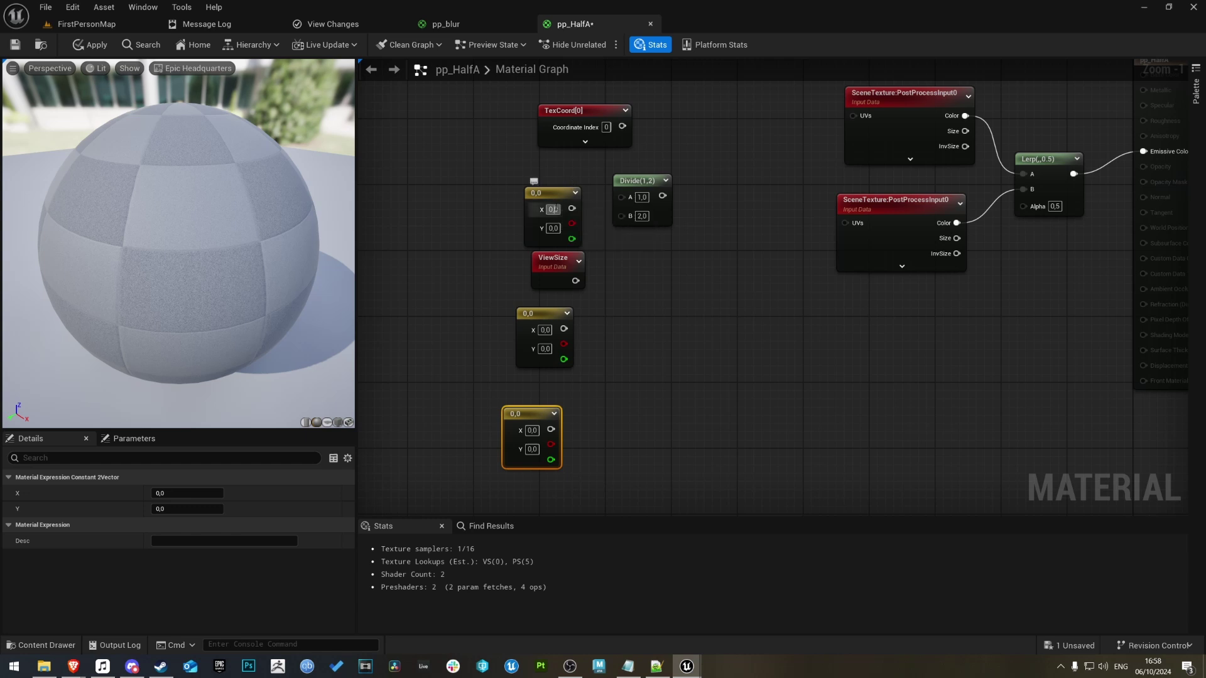
type("1")
key("Return")
left_click(514, 327)
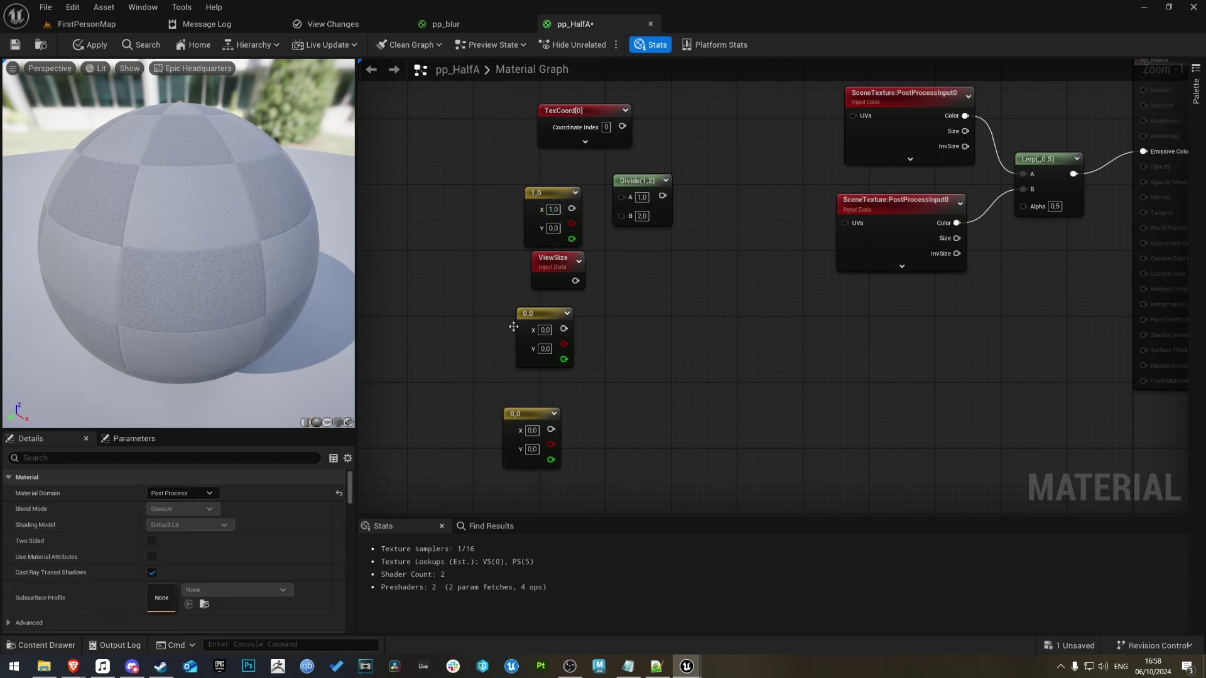
left_click(545, 348)
type("1")
key("Return")
left_click(532, 431)
type("1")
key("Tab")
type("1")
key("Return")
Wire the (1, 0) vector into Divide's A input and ViewSize into its B input, and move the vector up beside Divide
left_click_drag(571, 209, 627, 196)
left_click_drag(575, 280, 621, 211)
left_click_drag(549, 206, 557, 189)
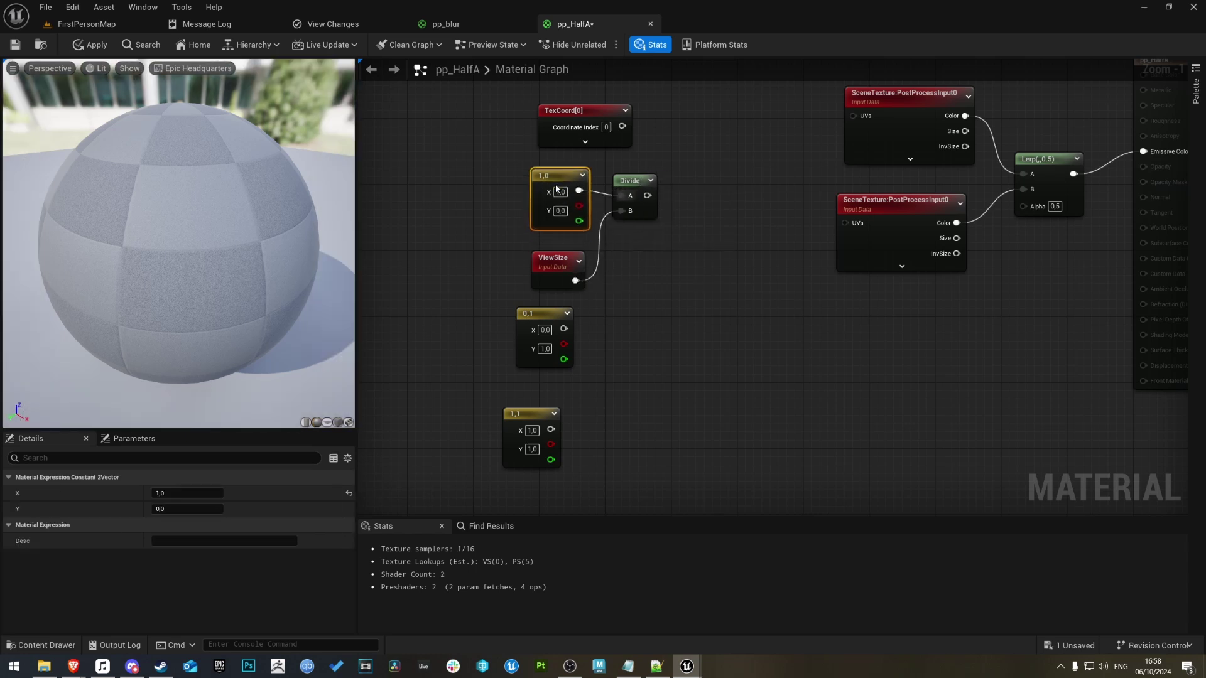
Add a Multiply node after Divide and feed the Divide result into its A input
left_click(683, 228)
key("m")
left_click(690, 207)
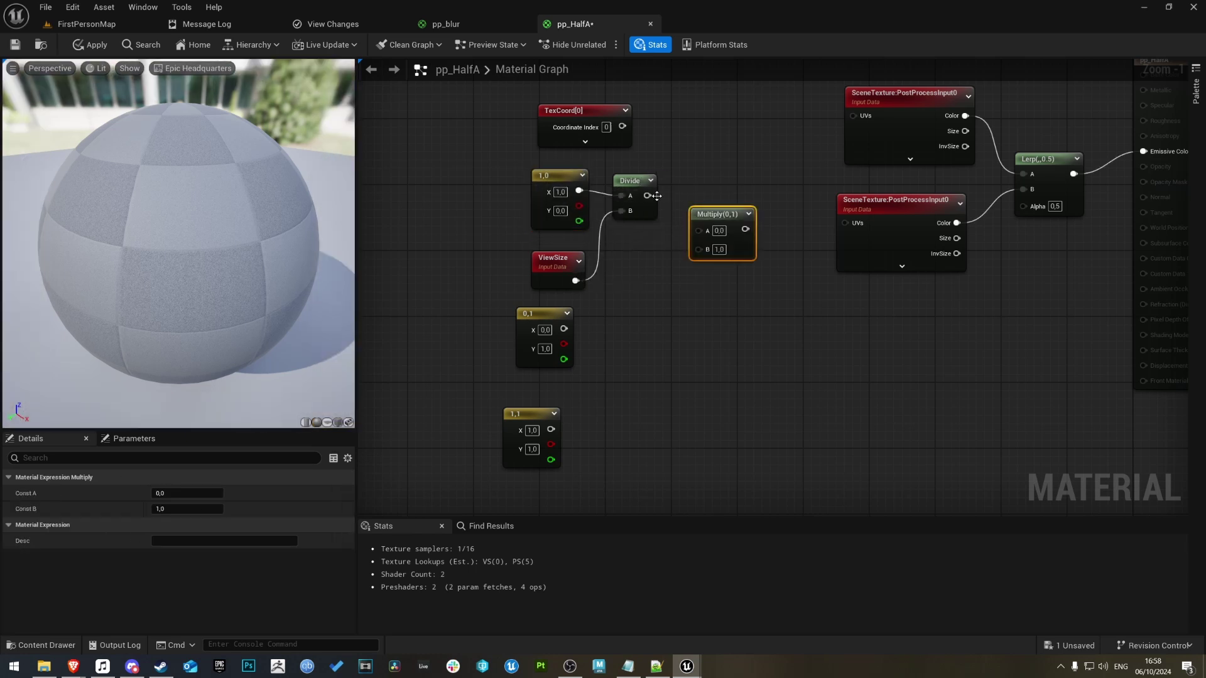
left_click_drag(648, 196, 699, 230)
Add a plain Constant node instead of a scalar parameter, wire it into Multiply's B input and set it to 8
left_click(400, 236)
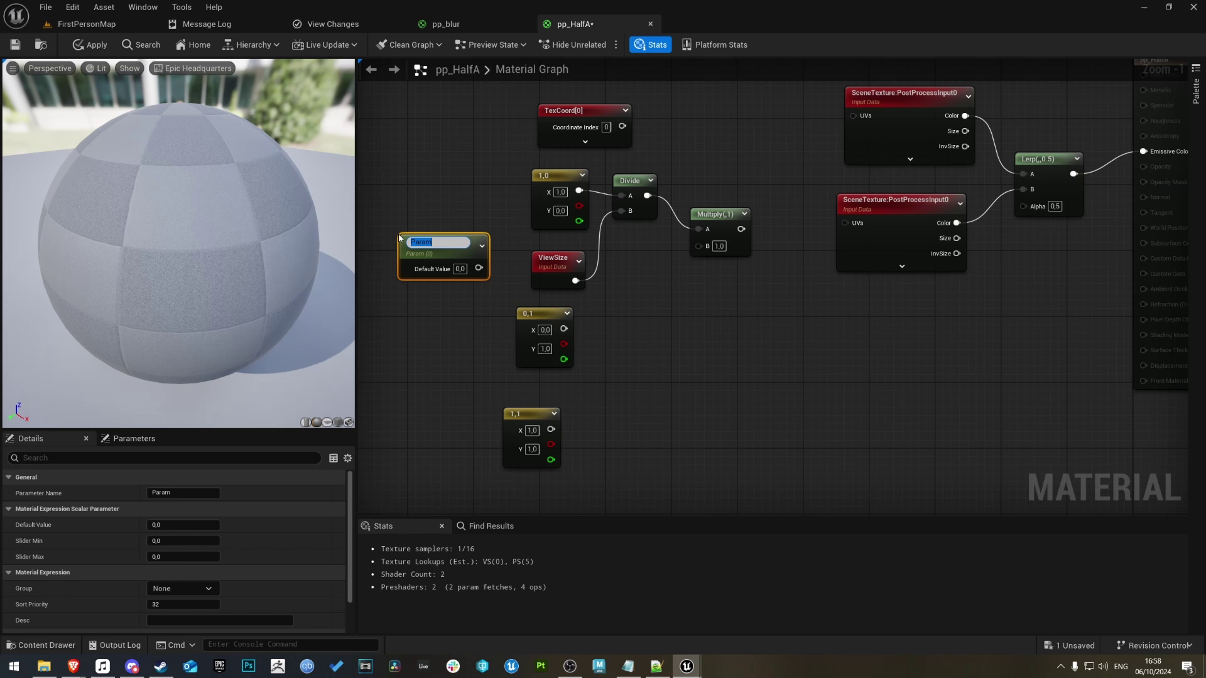
key("ctrl+z")
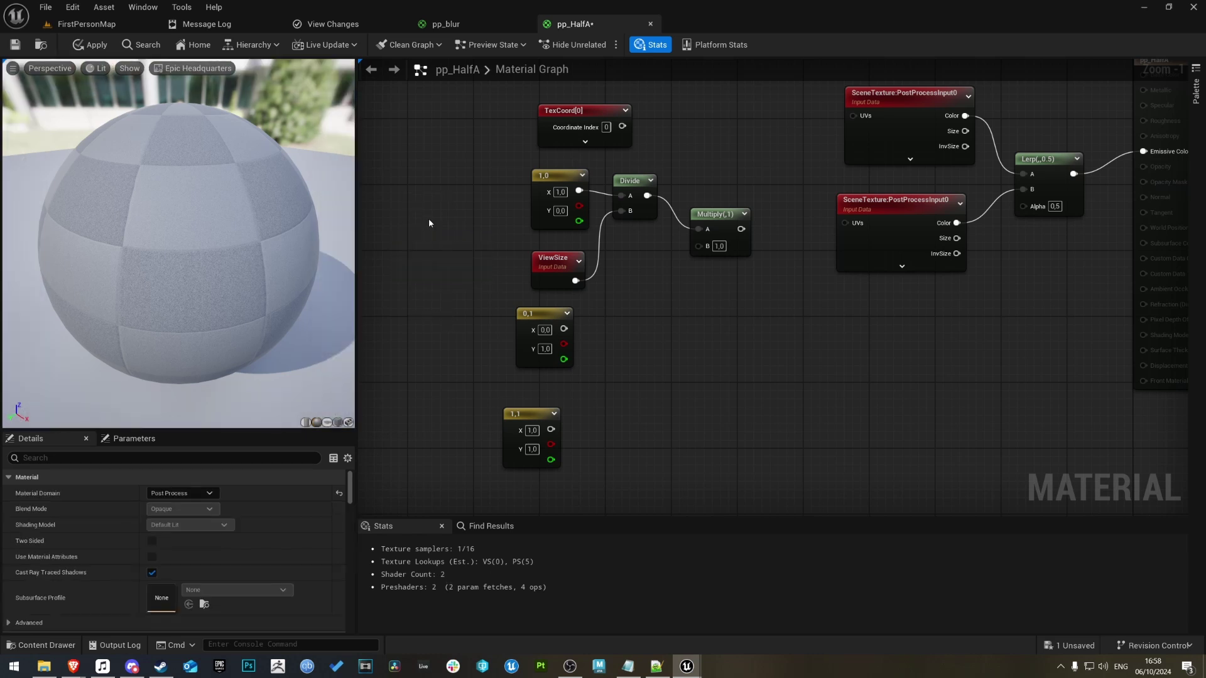
left_click(420, 224)
left_click_drag(480, 242, 699, 245)
left_click(461, 243)
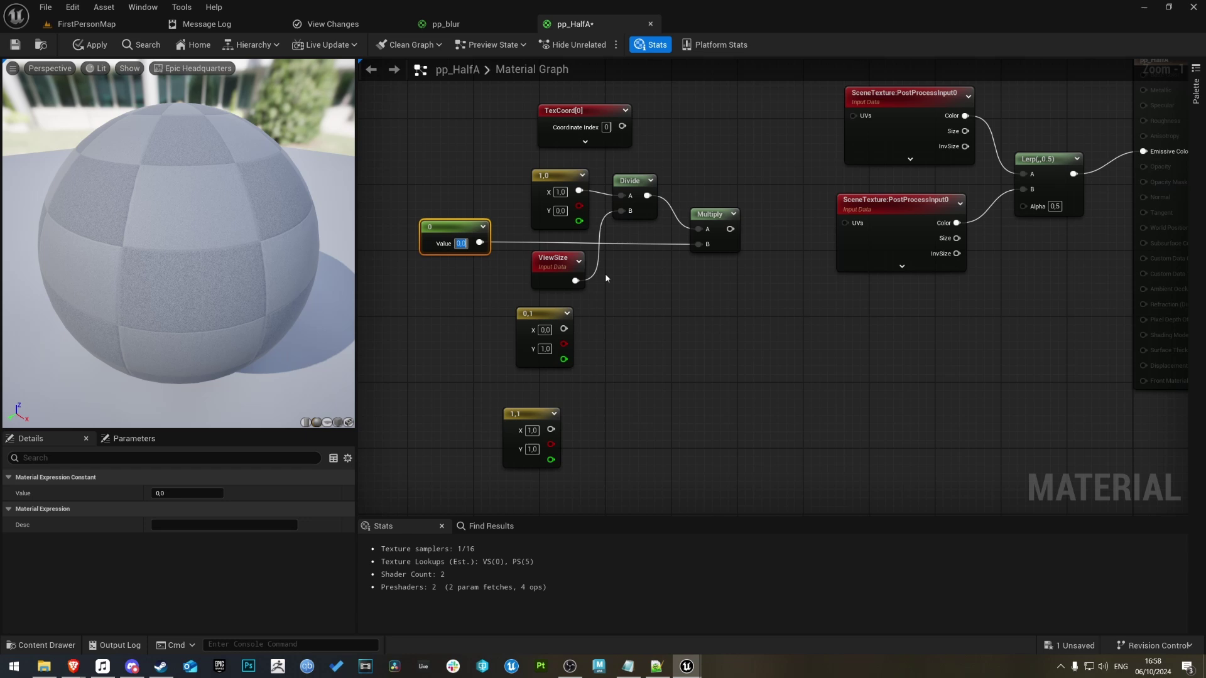
type("8")
key("Return")
Move the (1, 1) vector just below the (0, 1) vector and place the Multiply node right beside Divide
left_click(628, 370)
left_click_drag(541, 424, 553, 399)
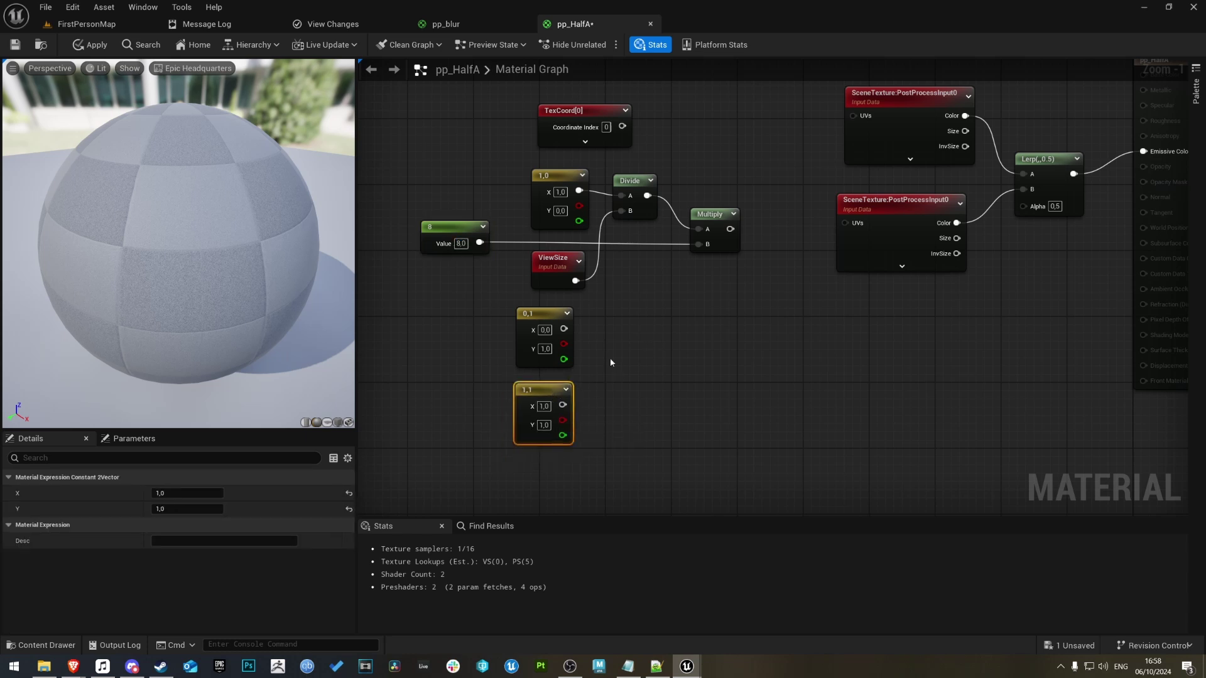
left_click_drag(722, 214, 704, 175)
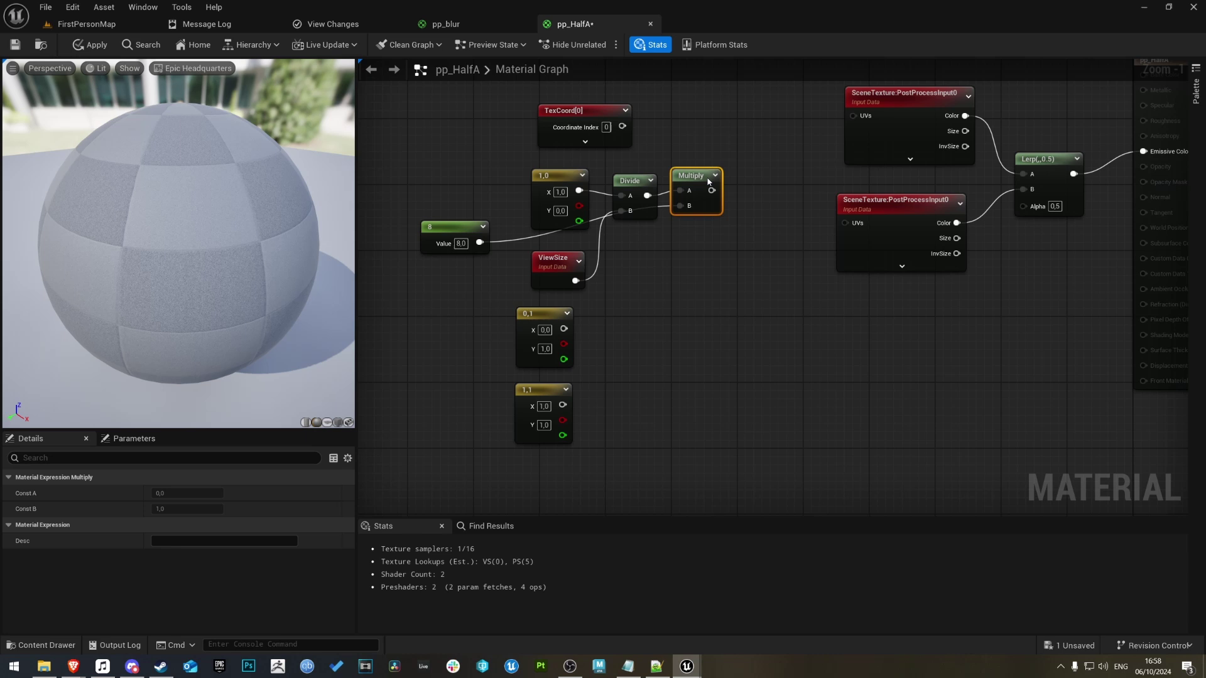
Add TexCoord and the Multiply result with an Add node feeding the lower SceneTexture's UVs, and wire TexCoord directly to the upper one's UVs
right_click_drag(727, 176, 743, 215)
left_click_drag(626, 187, 773, 215)
type("add")
left_click(799, 280)
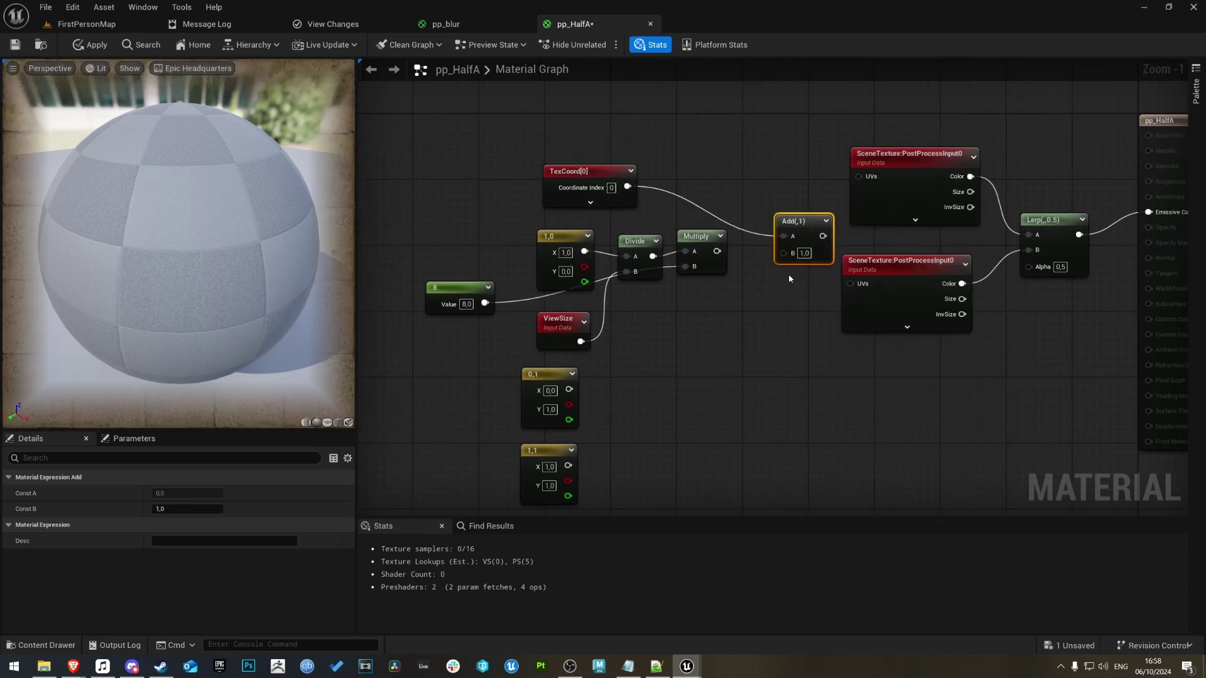
left_click_drag(716, 251, 784, 252)
left_click_drag(627, 187, 858, 177)
left_click_drag(807, 237, 850, 284)
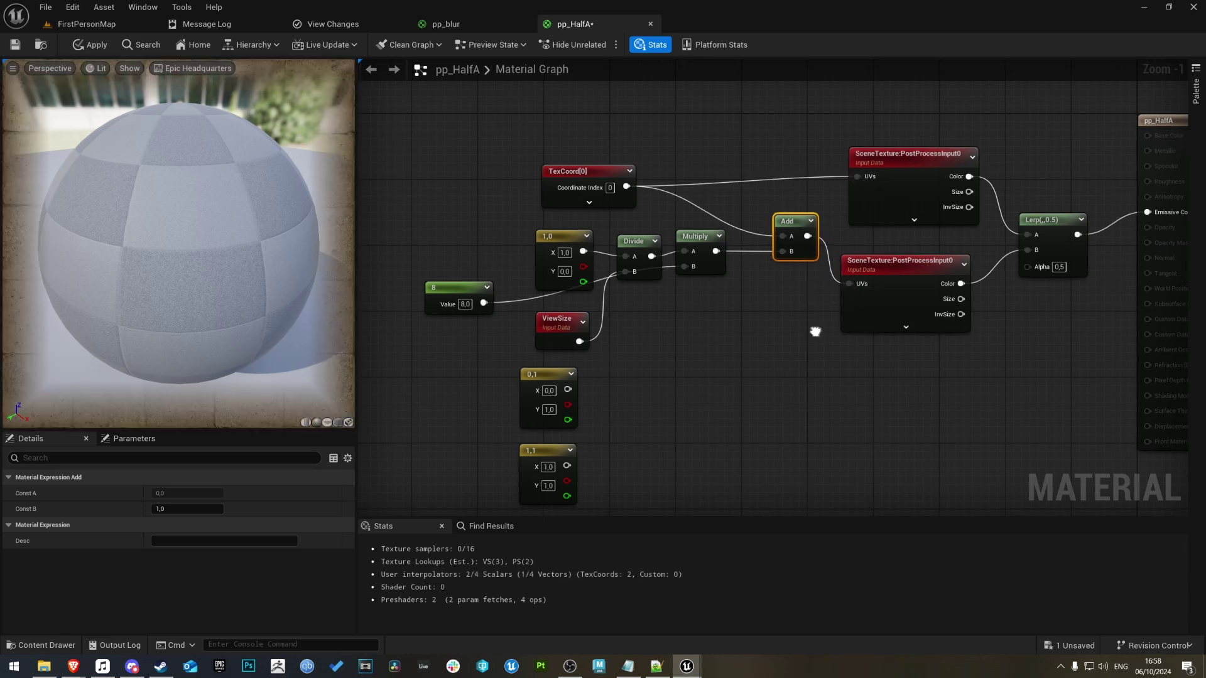
Try a value of 4 in the constant that feeds the Multiply node
right_click_drag(812, 334, 712, 341)
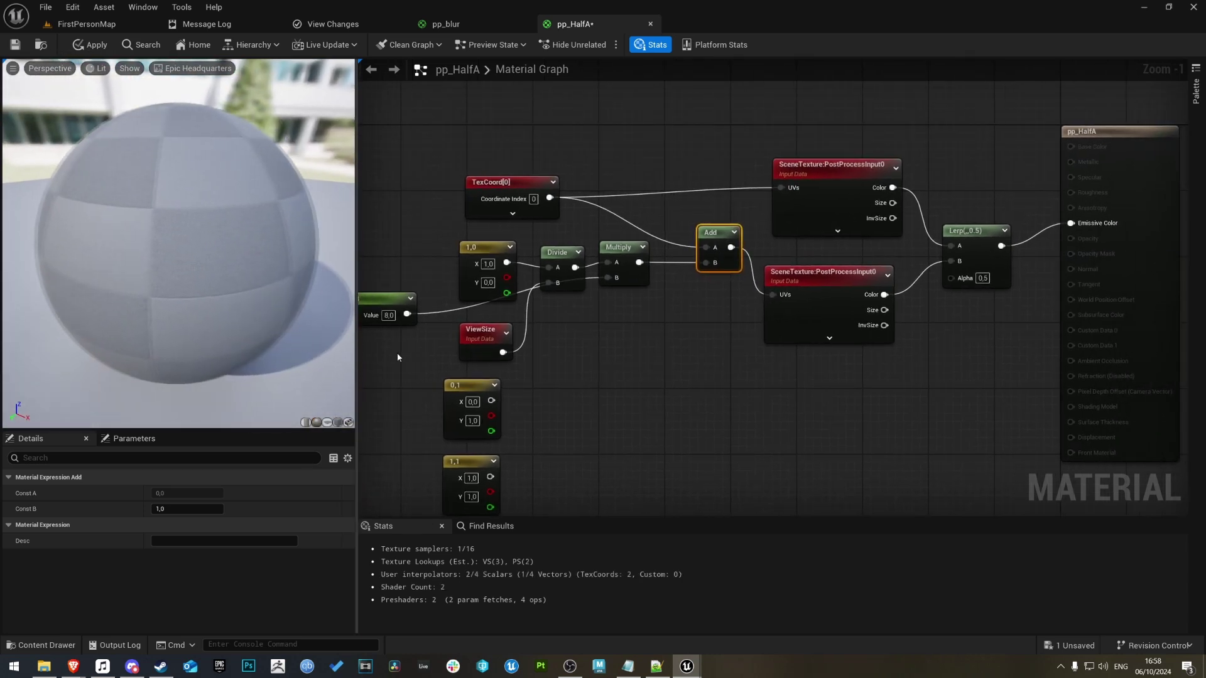
right_click_drag(574, 367, 635, 371)
left_click(447, 317)
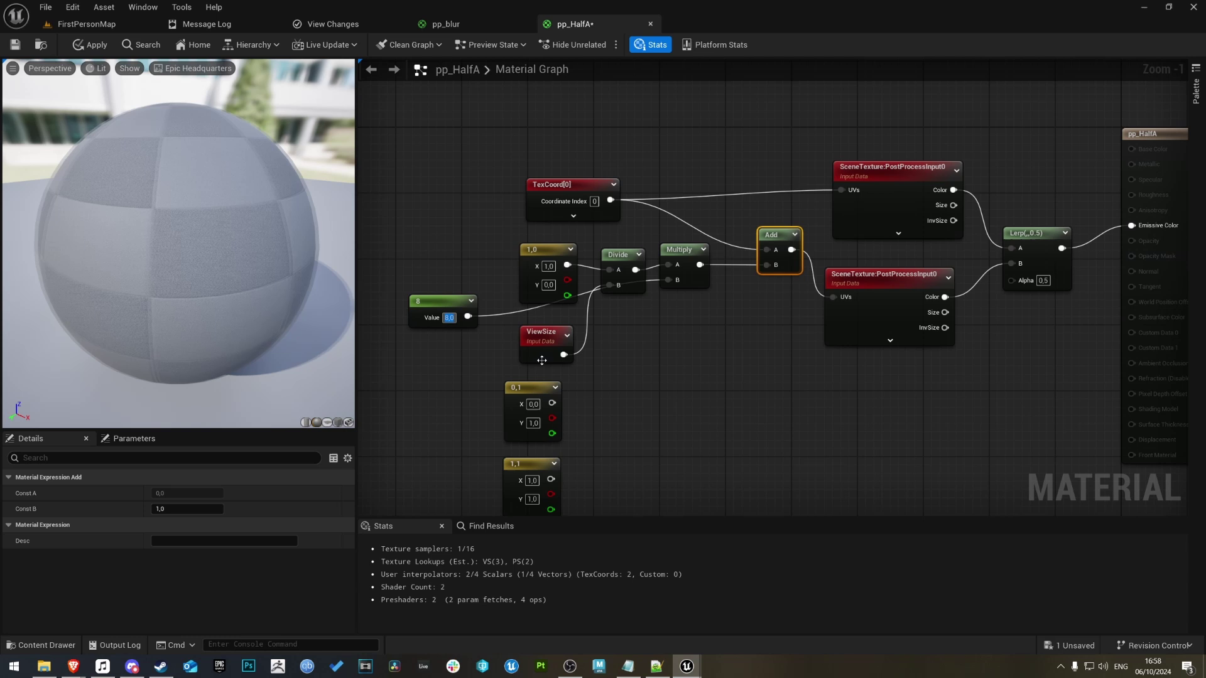
type("4")
key("Return")
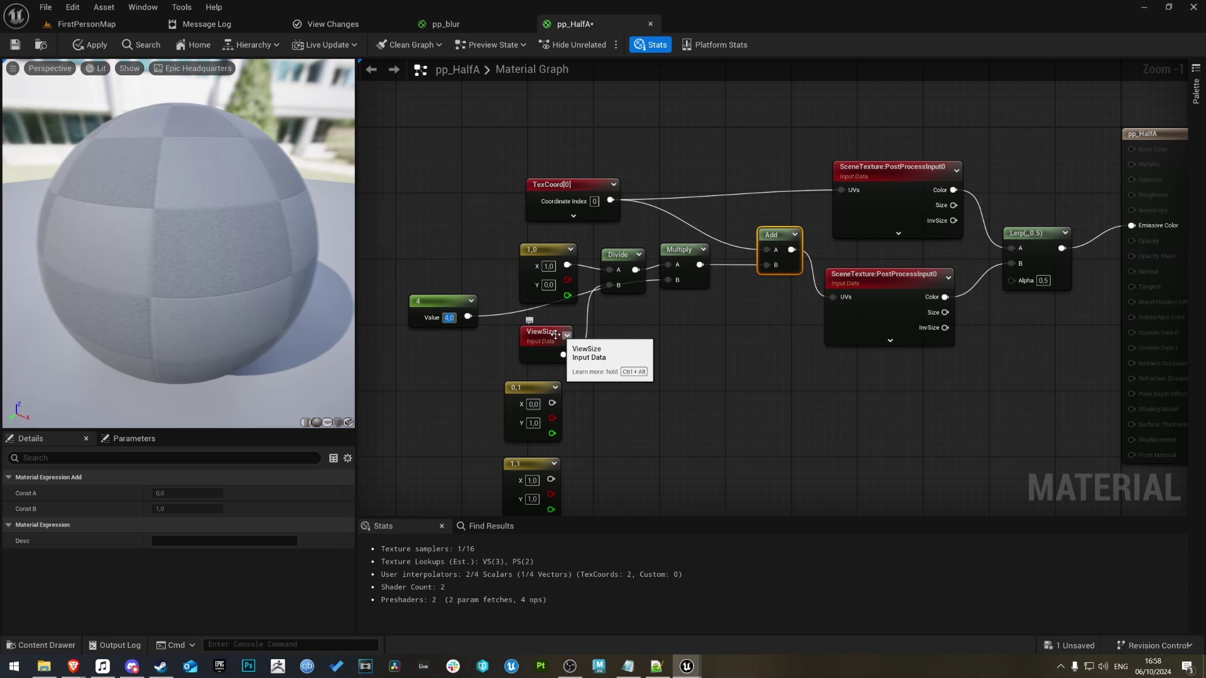
Set the constant feeding Multiply to 16 and move it directly beneath the Multiply node
type("16")
key("Return")
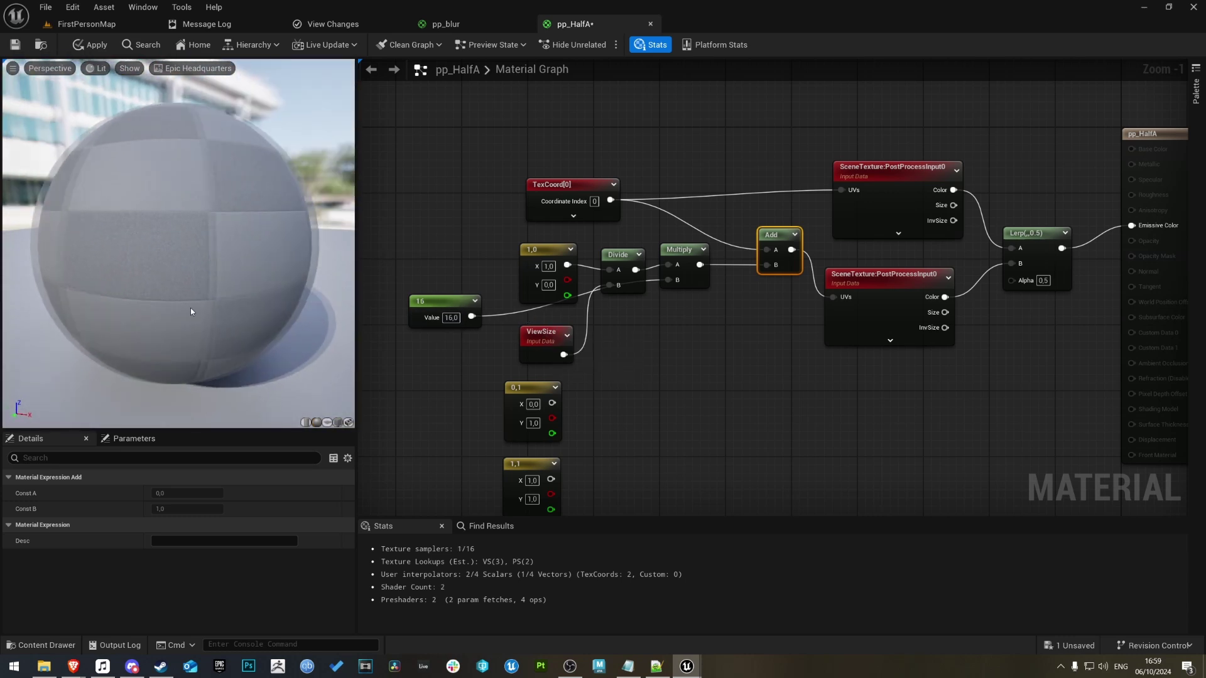
left_click_drag(440, 301, 639, 315)
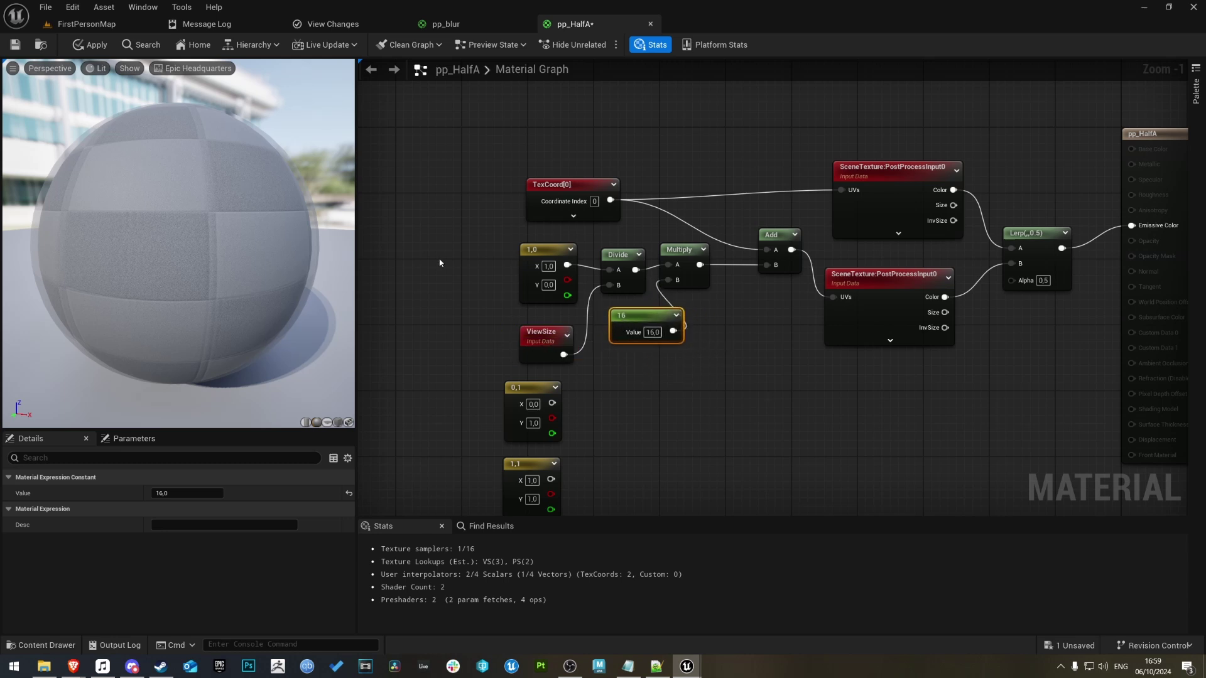
Move the upper SceneTexture node down so that it lines up closely above the lower one
right_click_drag(806, 385, 586, 389)
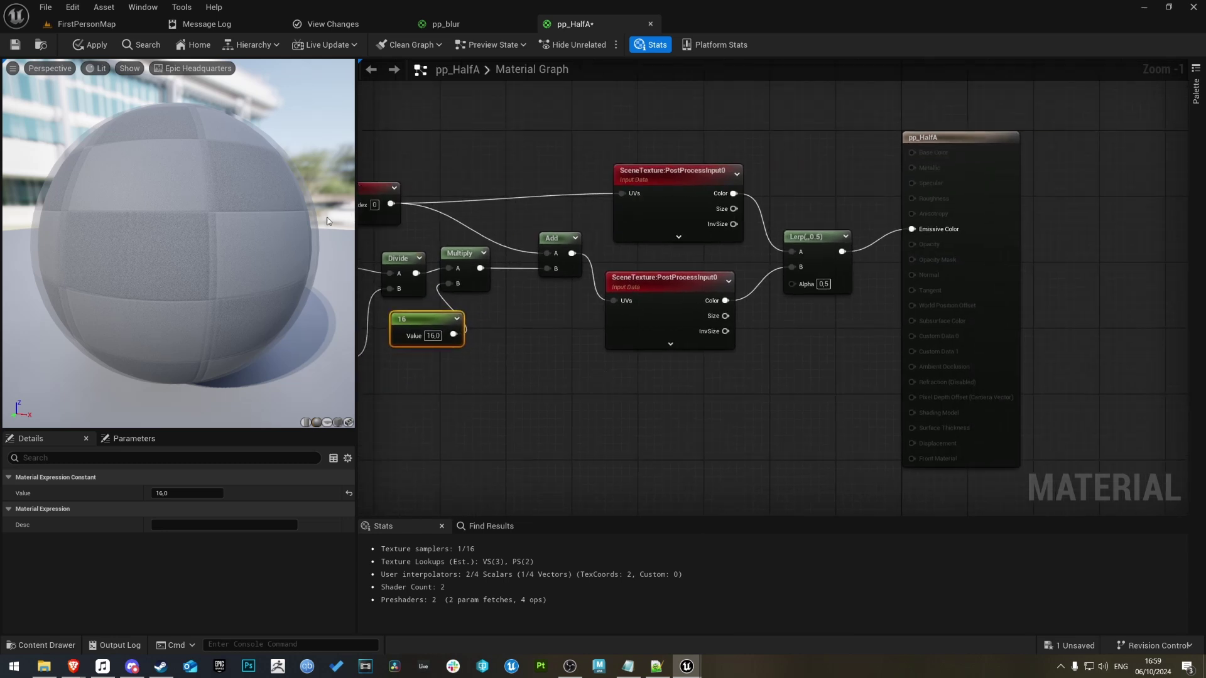
right_click_drag(536, 394, 616, 377)
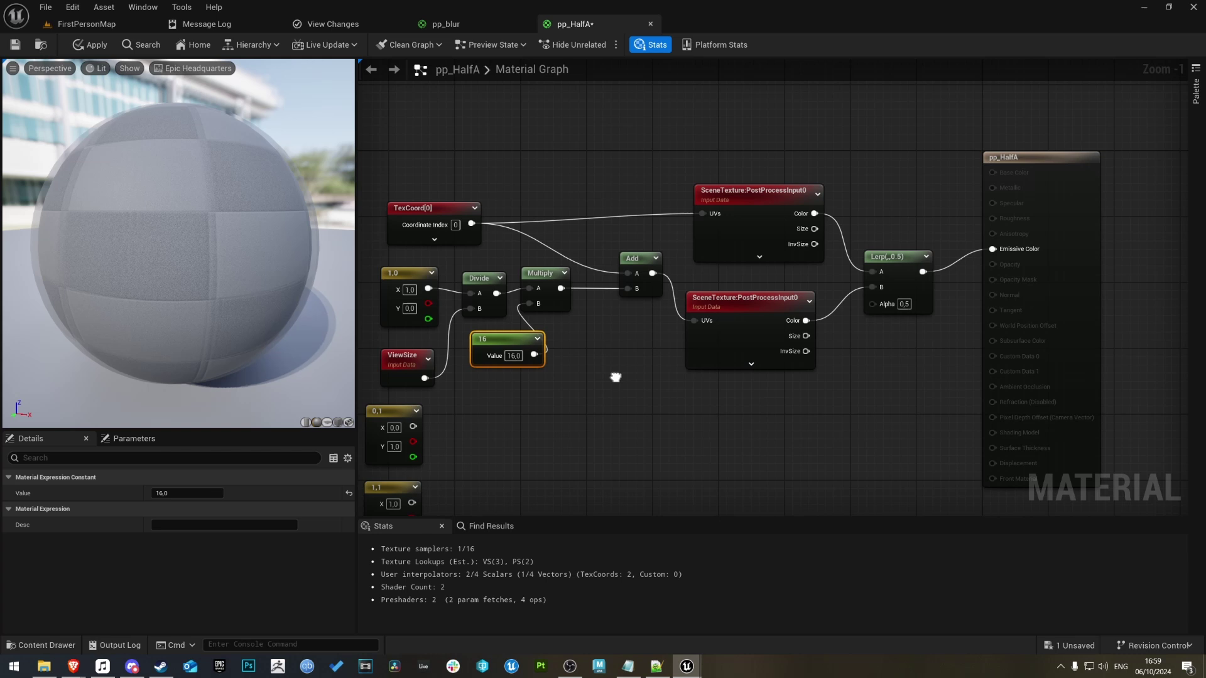
left_click(534, 434)
left_click_drag(781, 193, 767, 212)
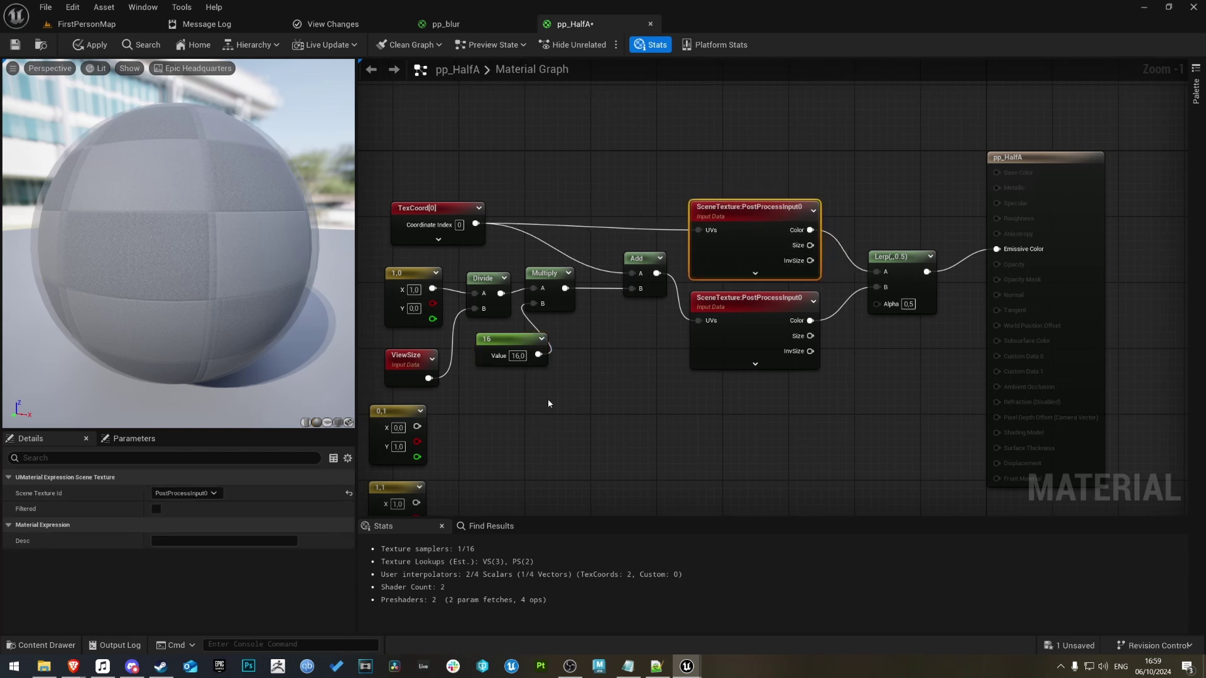
Duplicate both SceneTexture:PostProcessInput0 nodes and align the copies below the originals in one column
right_click_drag(548, 401, 708, 341)
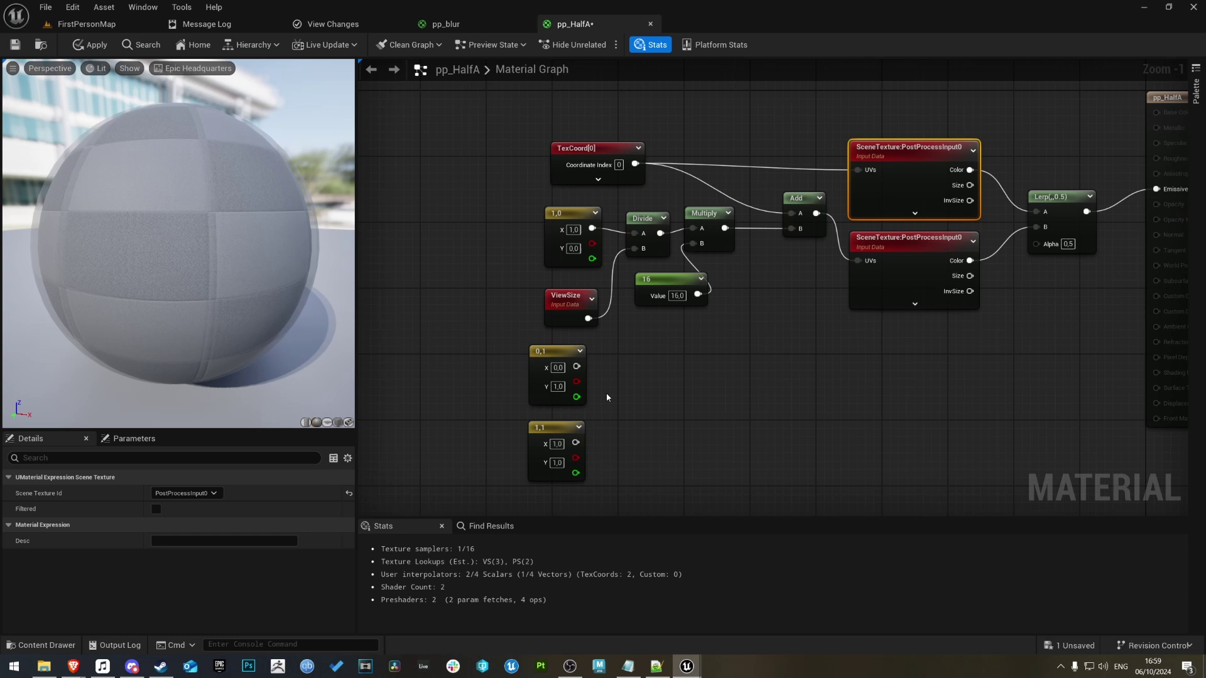
right_click_drag(694, 357, 542, 325)
left_click_drag(773, 314, 728, 123)
key("ctrl+d")
left_click_drag(755, 320, 731, 297)
left_click(551, 393)
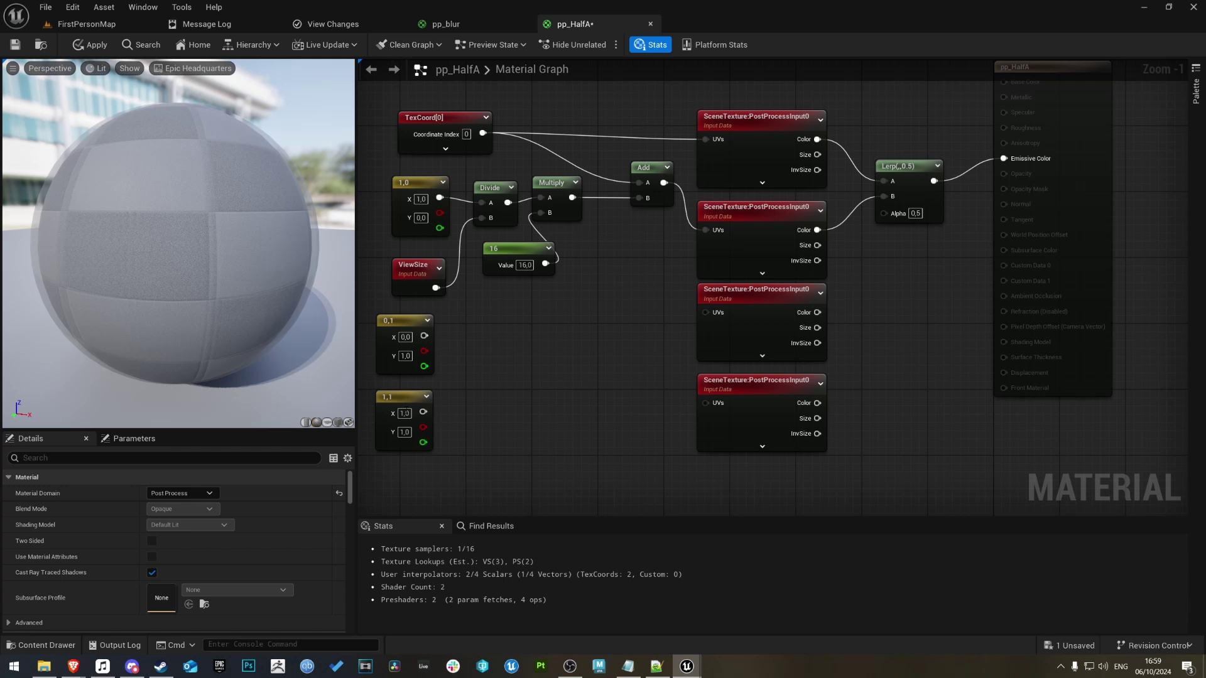
Delete the two unconnected SceneTexture:PostProcessInput0 copies together with the unused 0,1 and 1,1 constant nodes
right_click_drag(800, 328, 641, 368)
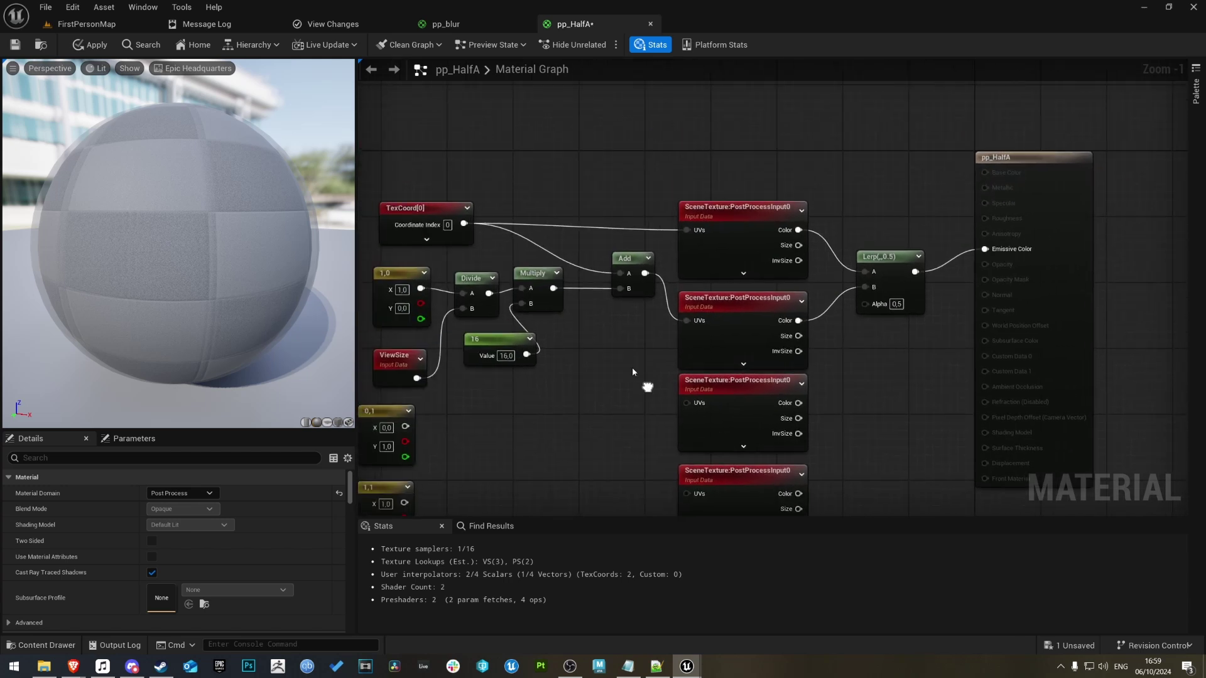
right_click_drag(492, 316, 632, 367)
left_click(430, 207)
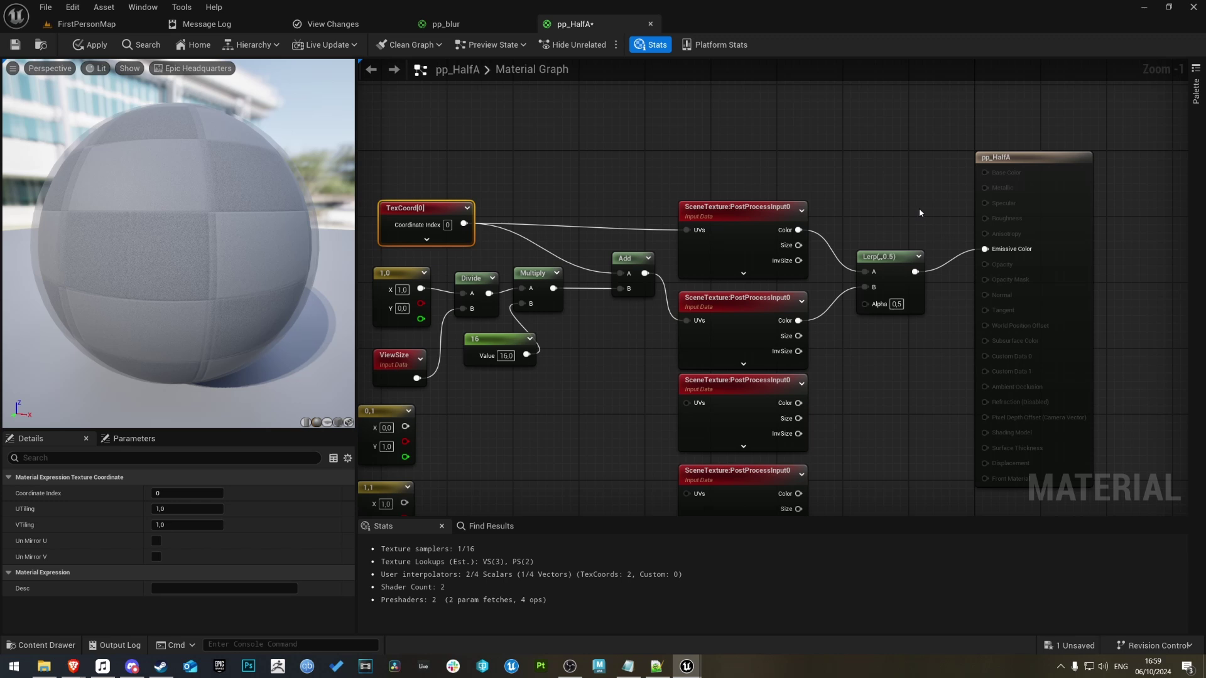
right_click_drag(491, 408, 667, 319)
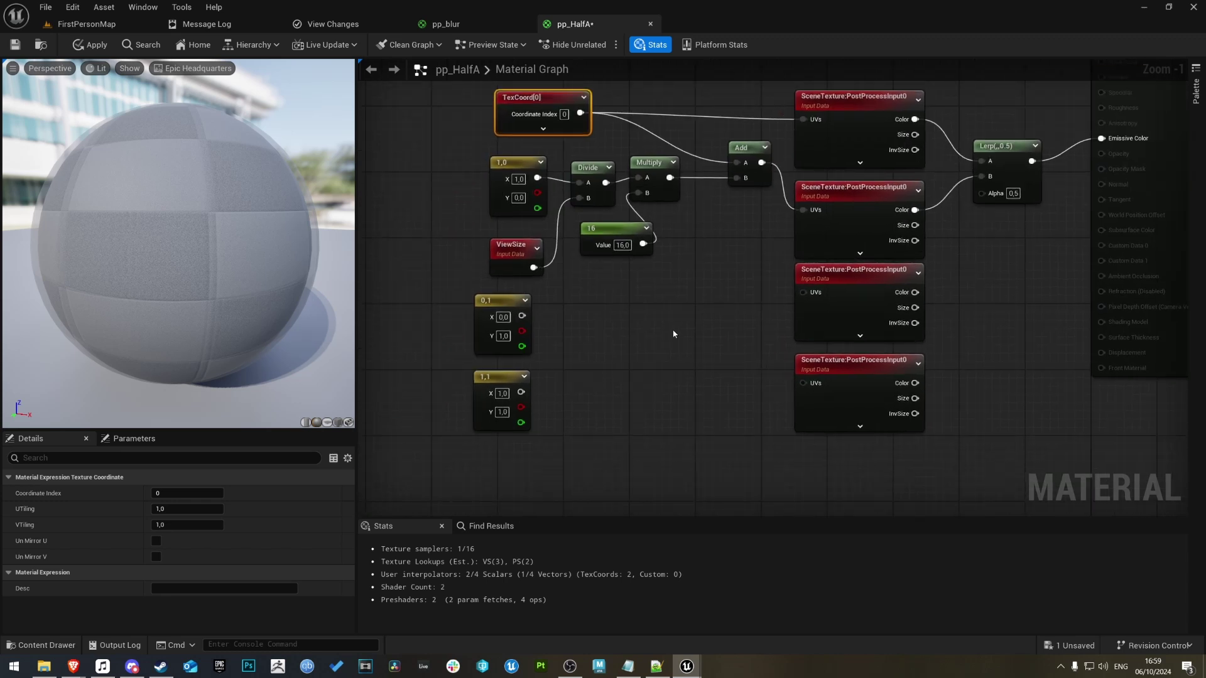
left_click_drag(948, 463, 463, 314)
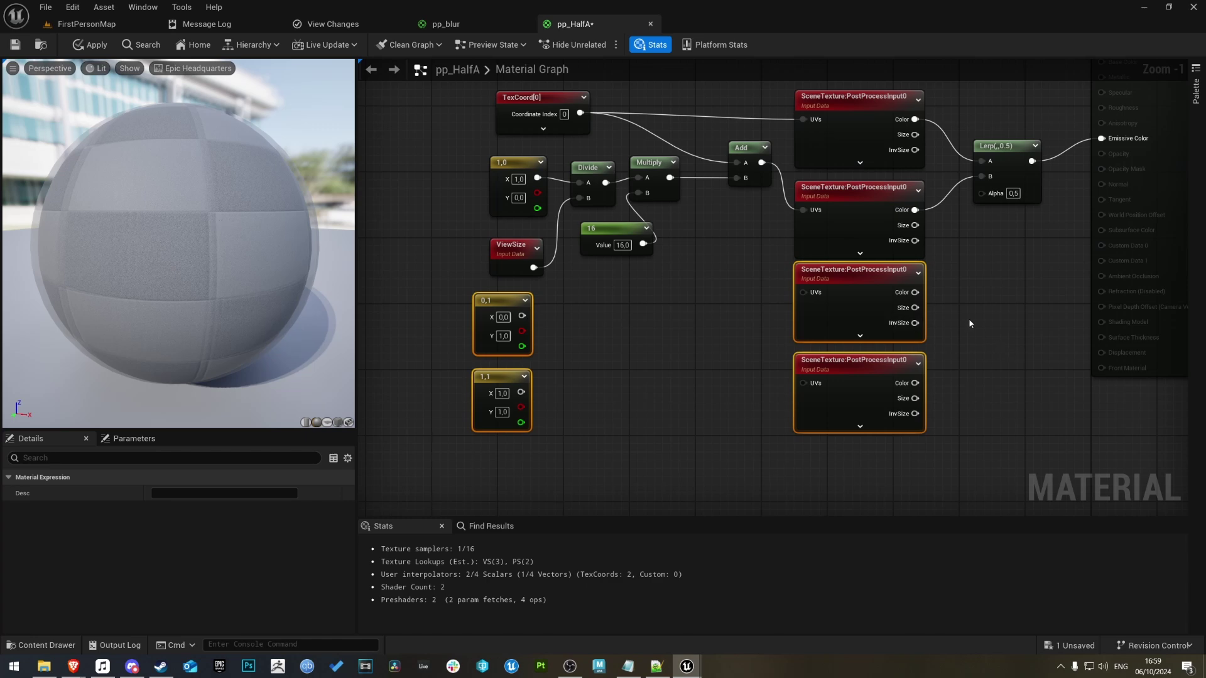
key("Delete")
Move the Lerp node and the pp_HalfA output node up, level with the upper SceneTexture node's Color output
right_click_drag(970, 323, 798, 454)
left_click(829, 278)
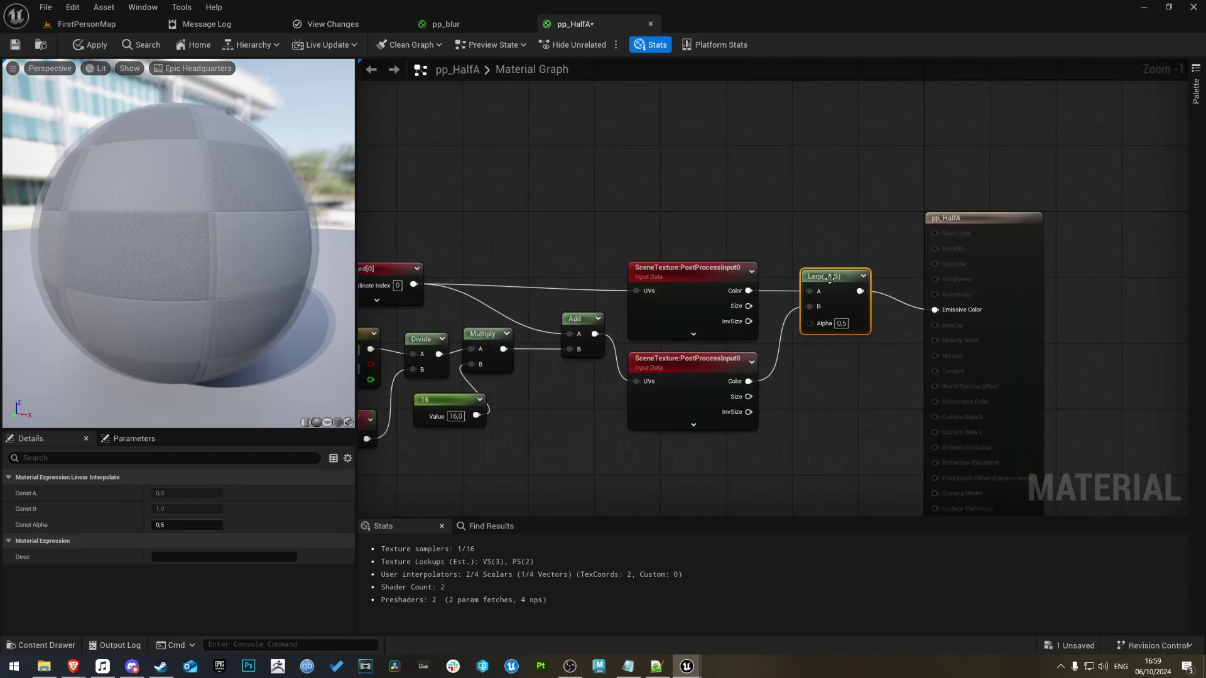
left_click_drag(1025, 330, 1008, 310)
left_click(836, 443)
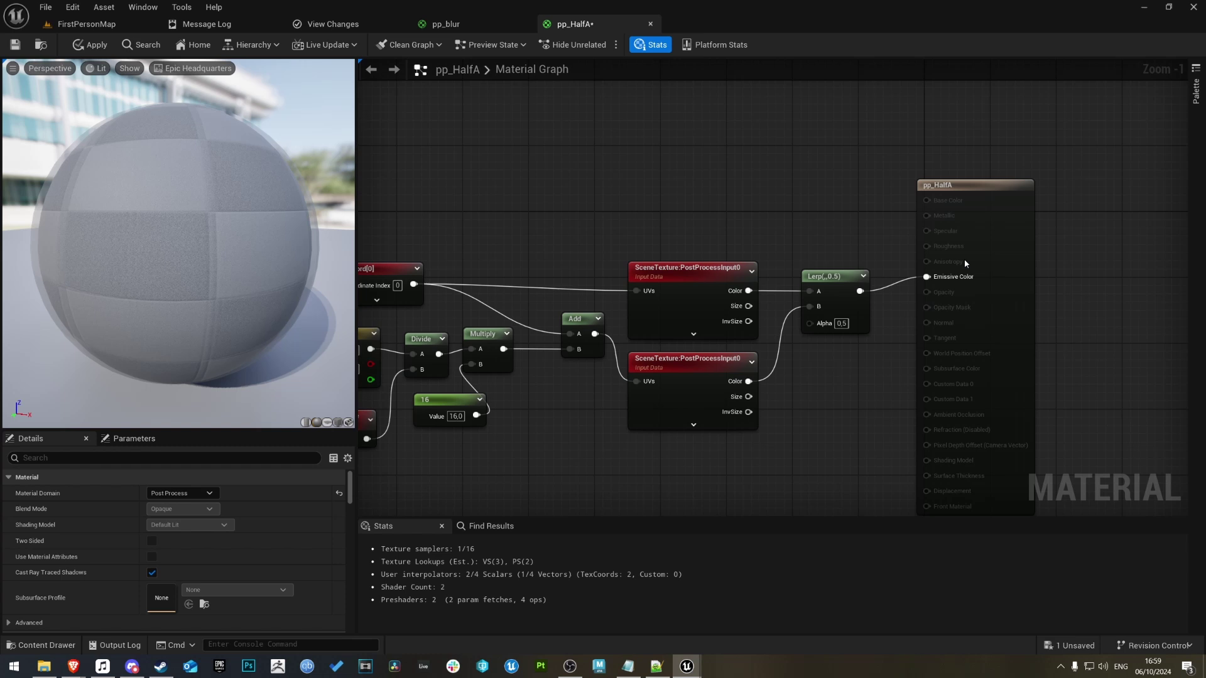
Find the pp_HalfA material's post process settings with "postproc" and set its User Scene Texture output to VHalfA
left_click(1013, 302)
left_click(139, 458)
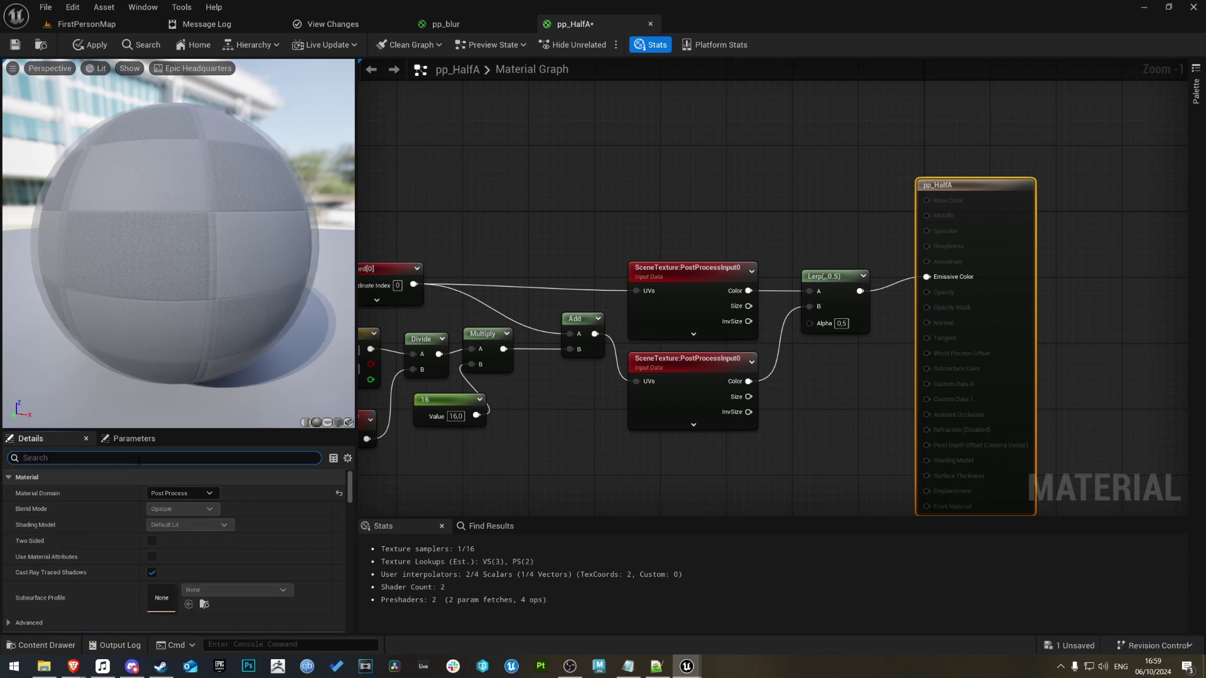
type("postproc")
left_click(168, 525)
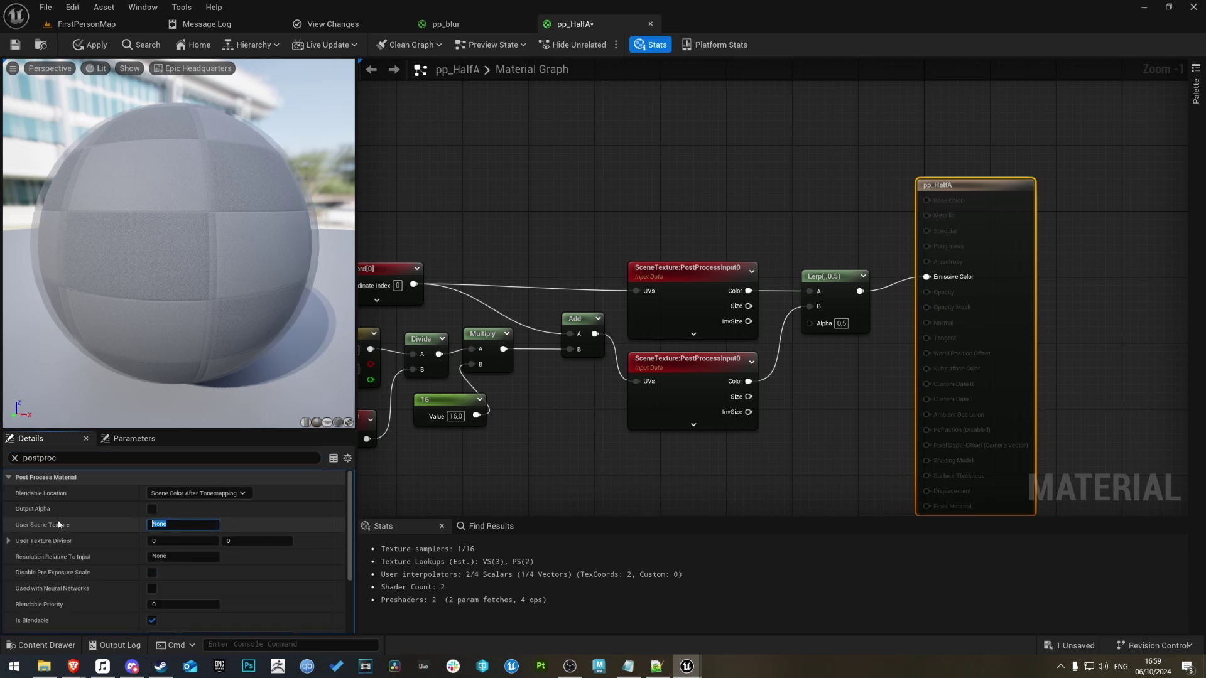
type("H")
key("BackSpace")
type("Vh")
key("BackSpace")
type("HalfA")
key("Tab")
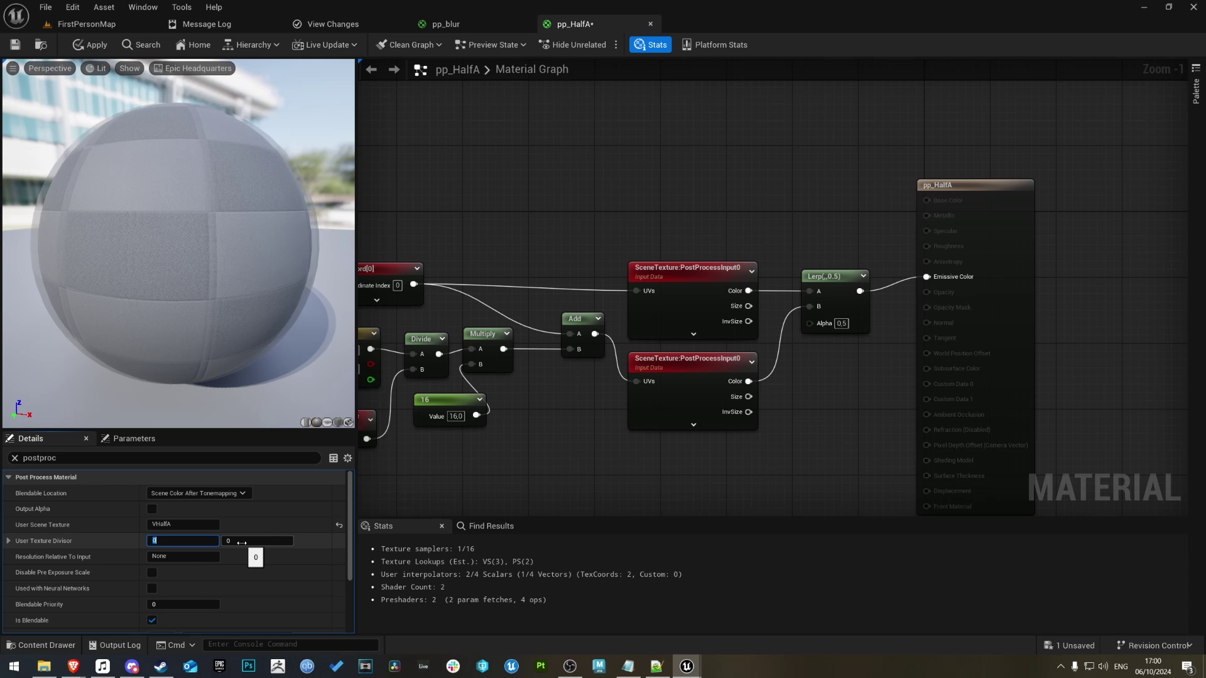
Set the User Texture Divisor to 4 by 4 and save the pp_HalfA material
type("4")
key("Tab")
type("4")
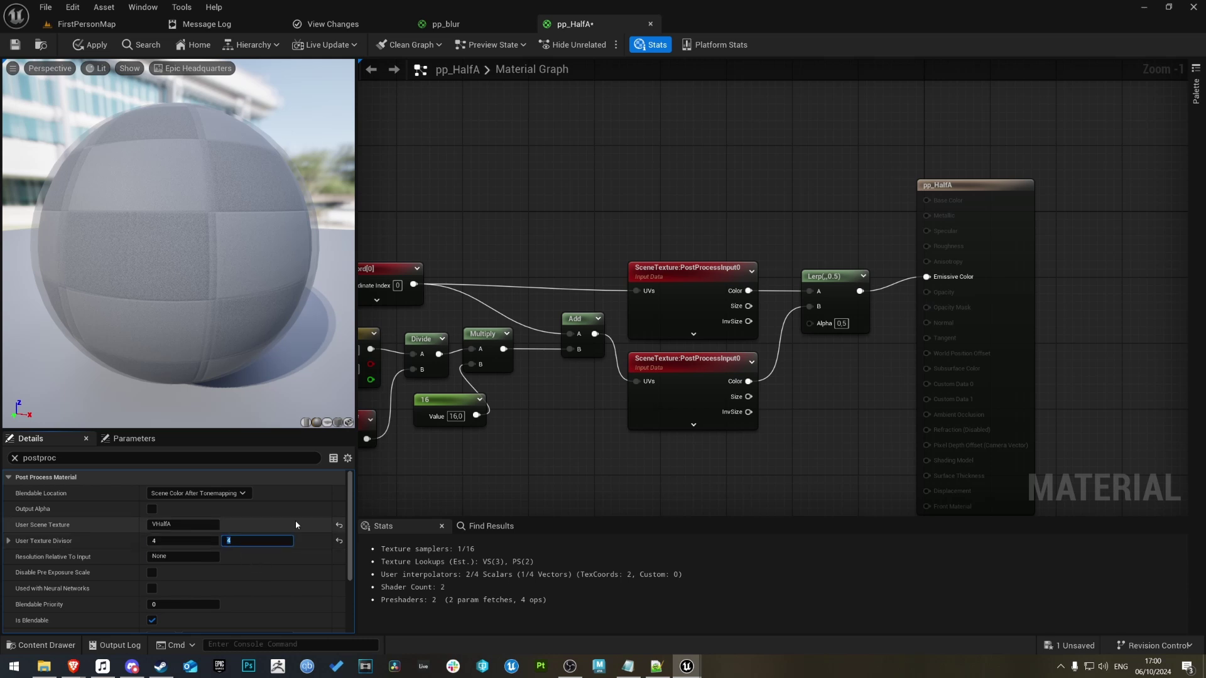
right_click_drag(539, 477, 521, 458)
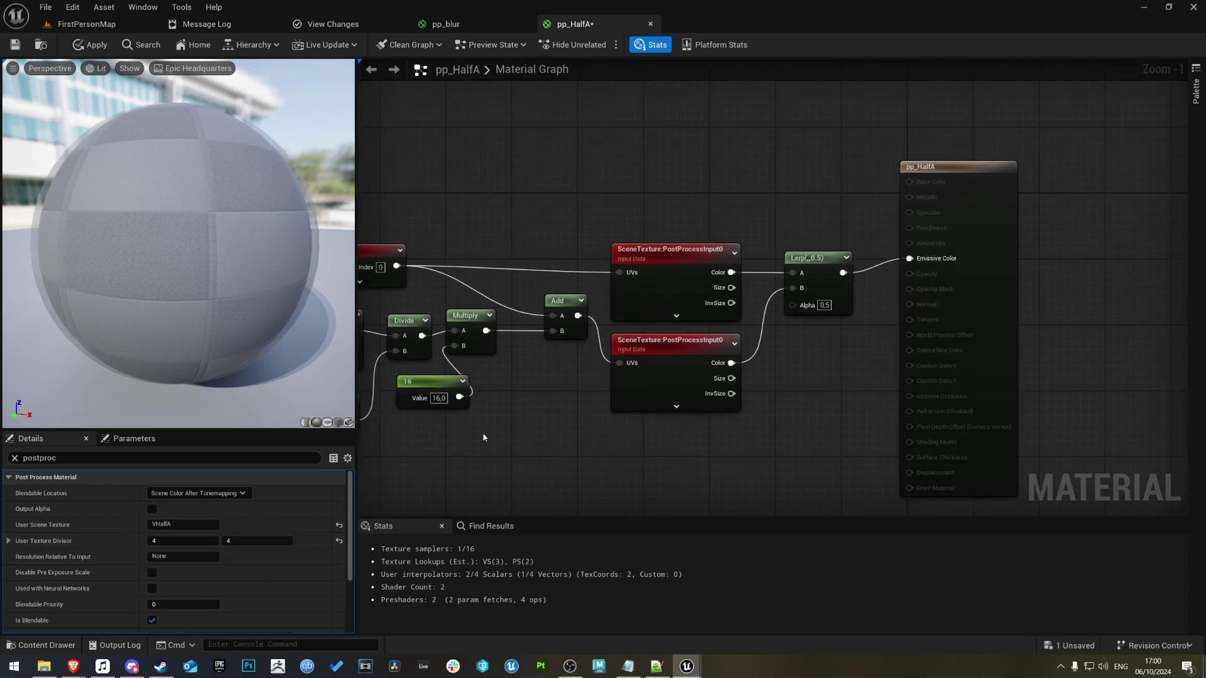
left_click(15, 45)
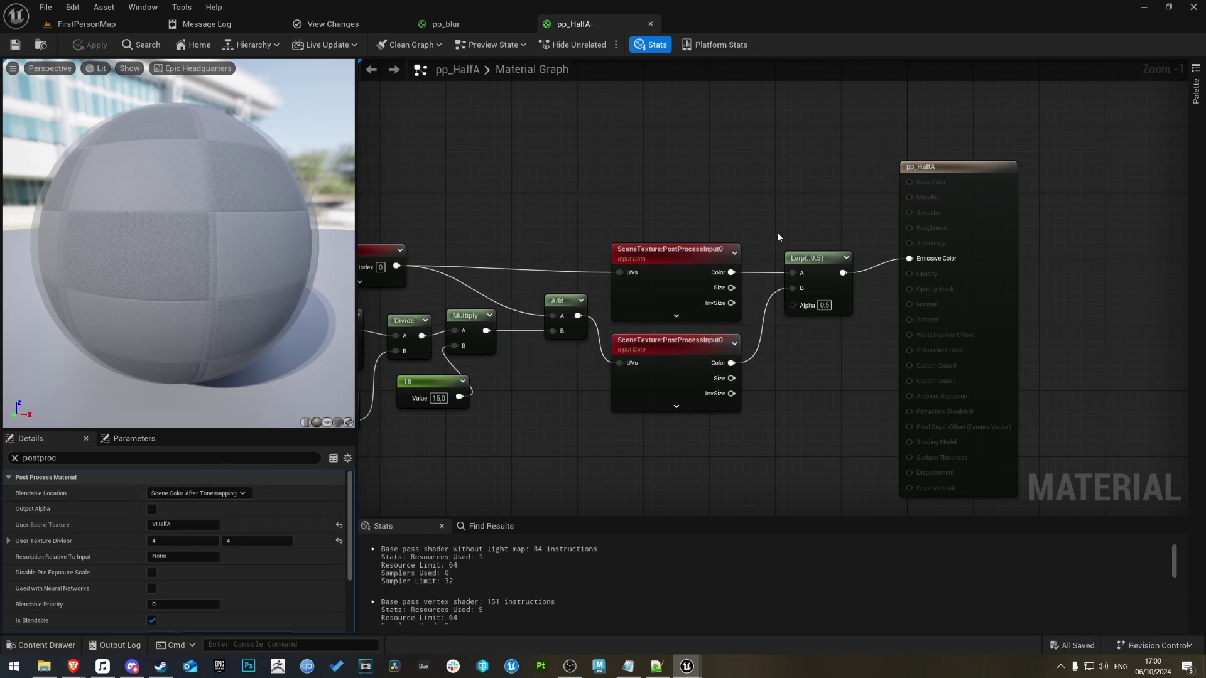
mouse_move(685, 173)
right_mouse_down()
mouse_move(804, 211)
mouse_move(706, 161)
right_mouse_up()
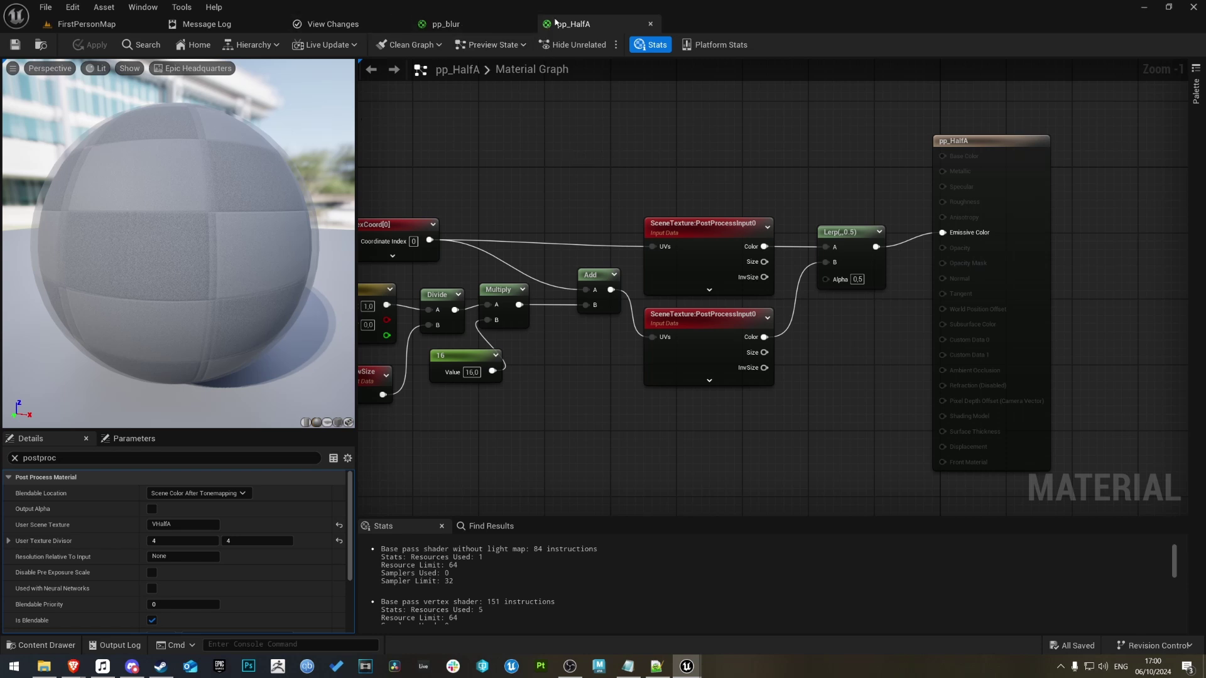
In pp_blur, make the UserSceneTexture node read VHalfA and place it slightly farther from the output node
left_click(446, 24)
left_click(562, 178)
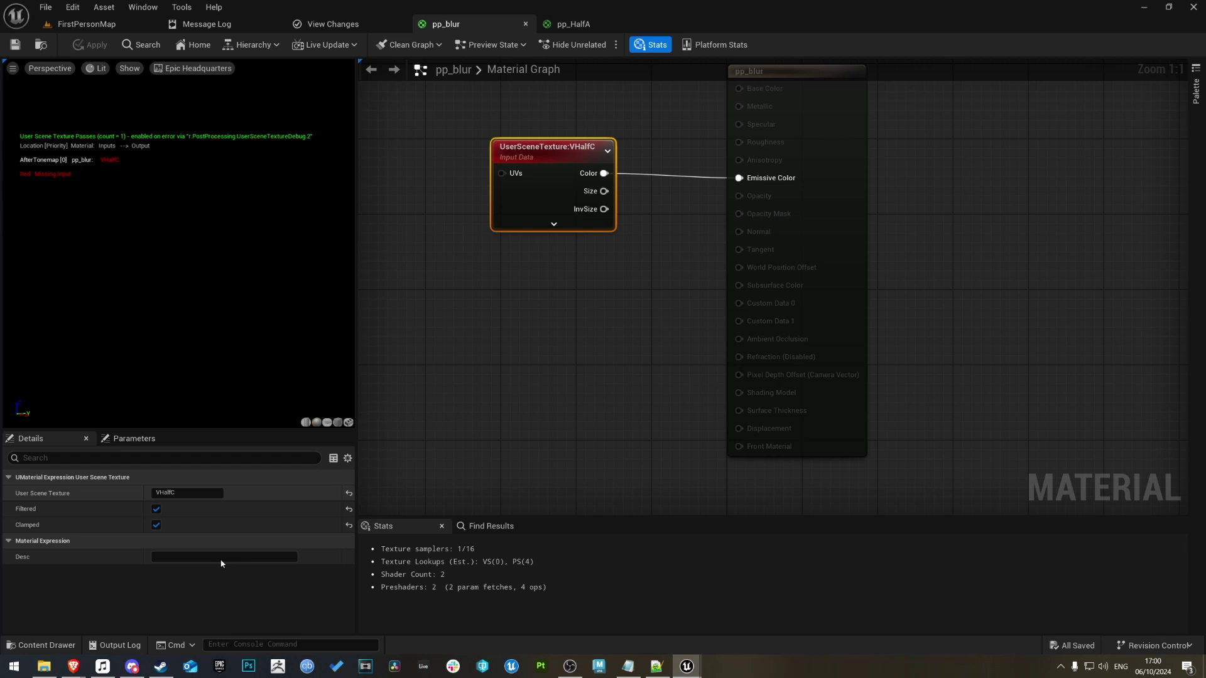
left_click(176, 493)
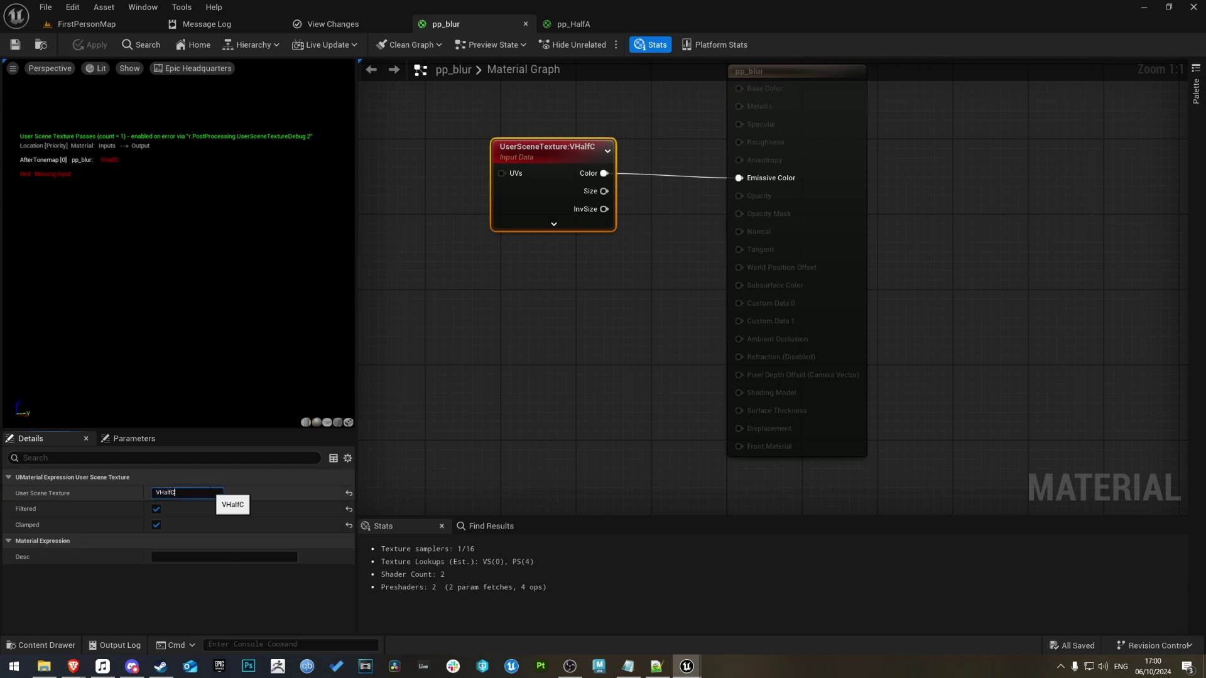
key("Return")
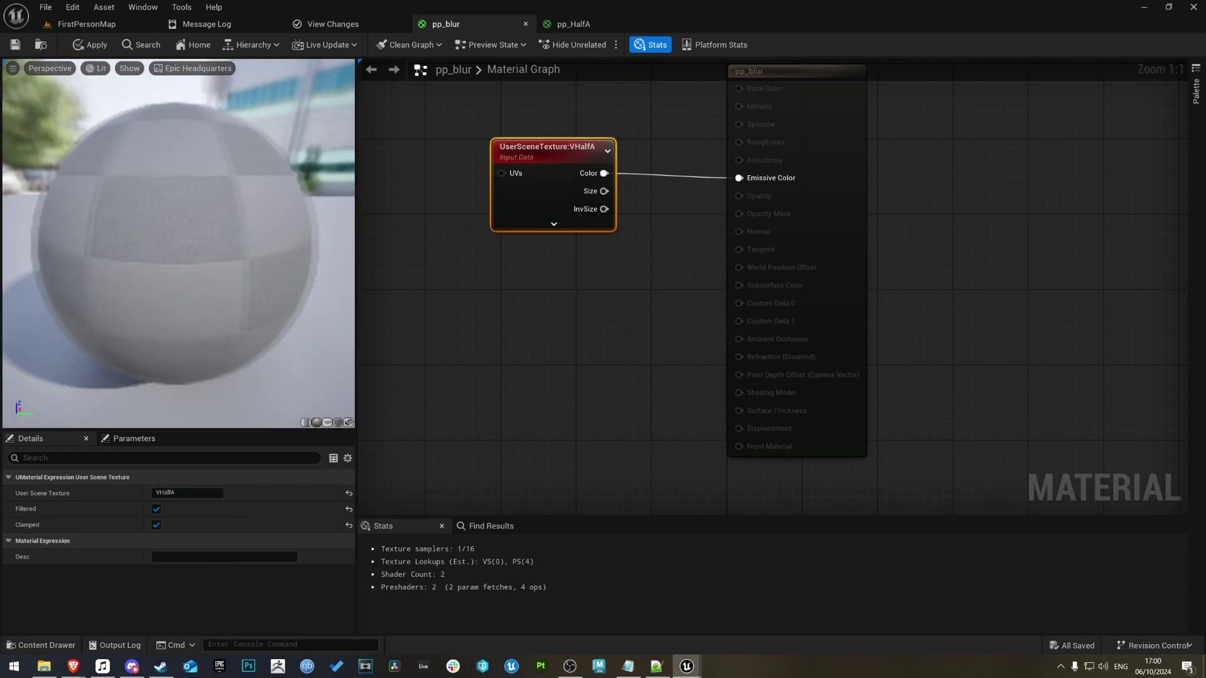
left_click_drag(291, 163, 139, 158)
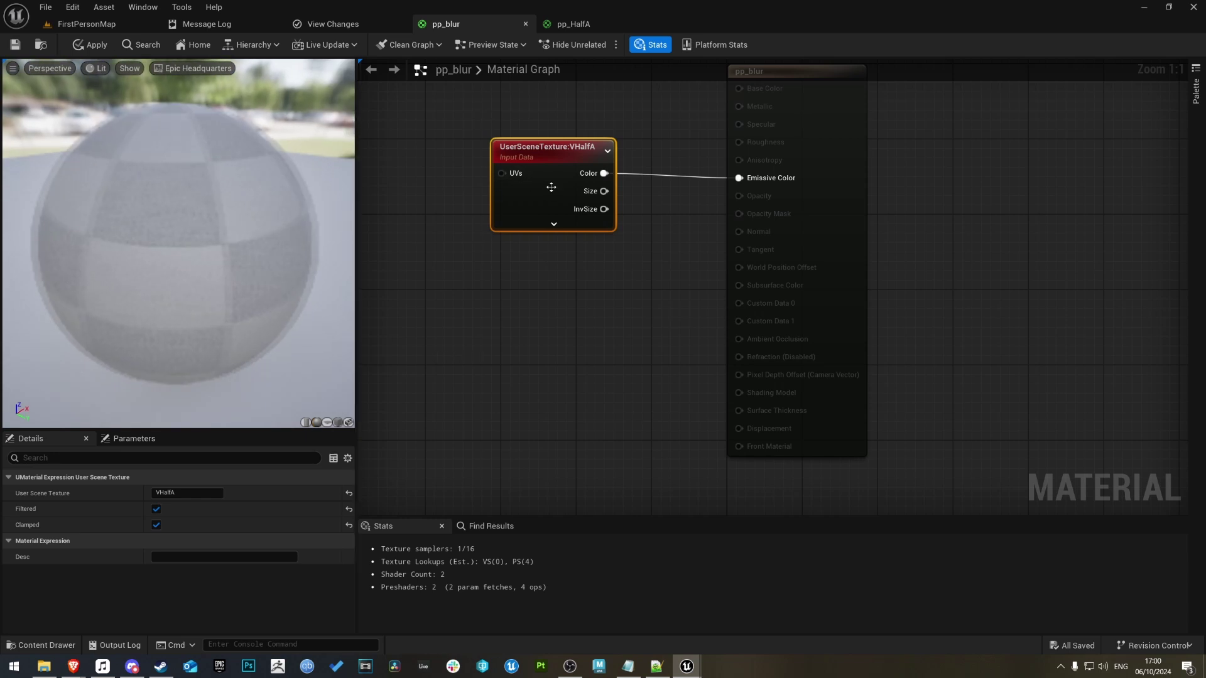
left_click_drag(551, 187, 522, 197)
Turn Filtered off on the VHalfA UserSceneTexture node to compare the preview, and turn it back on
left_click(157, 509)
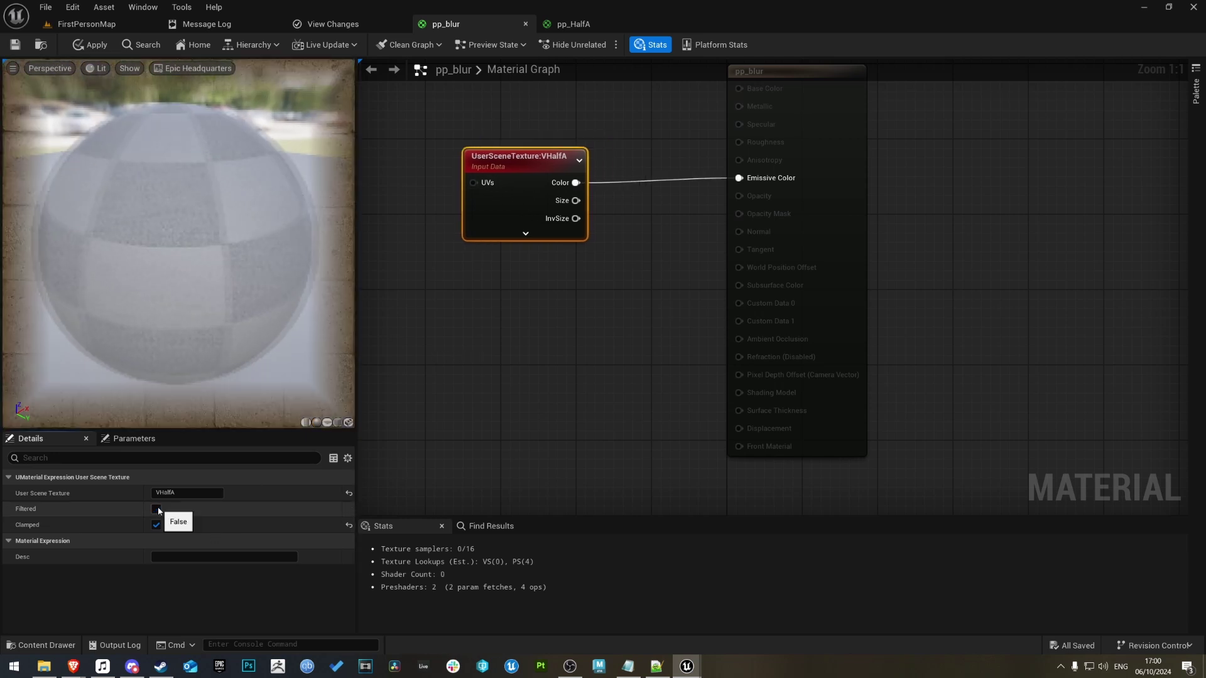
left_click(156, 509)
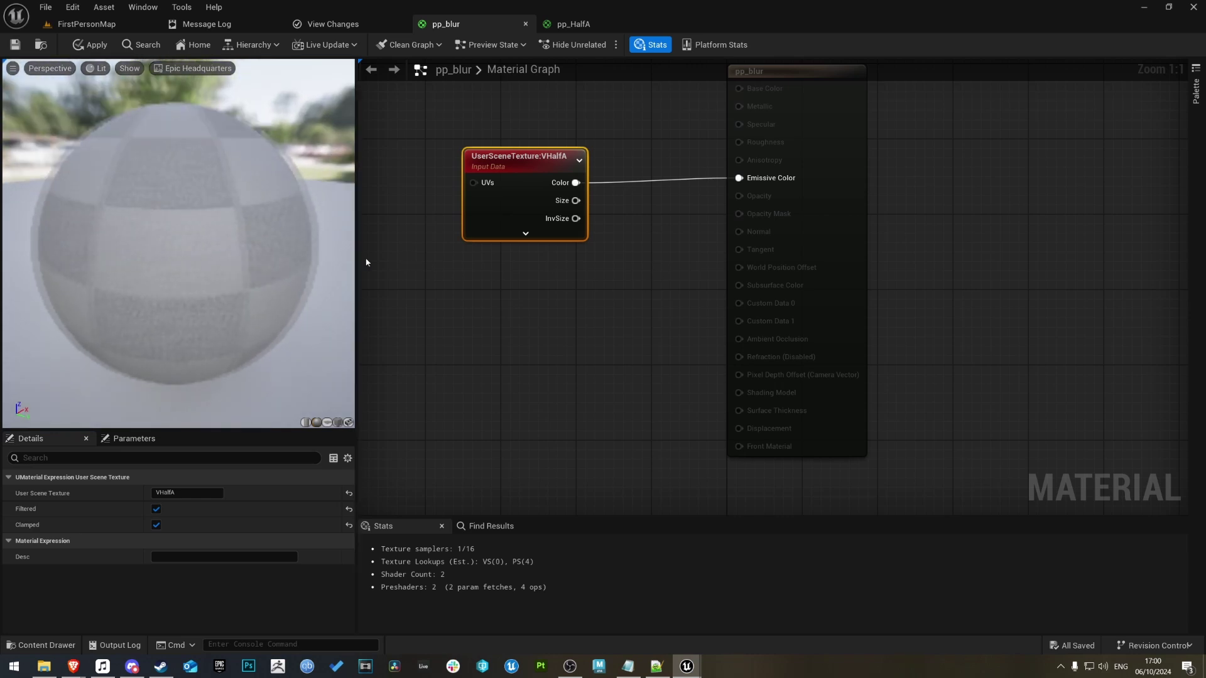
right_click_drag(537, 289, 576, 412)
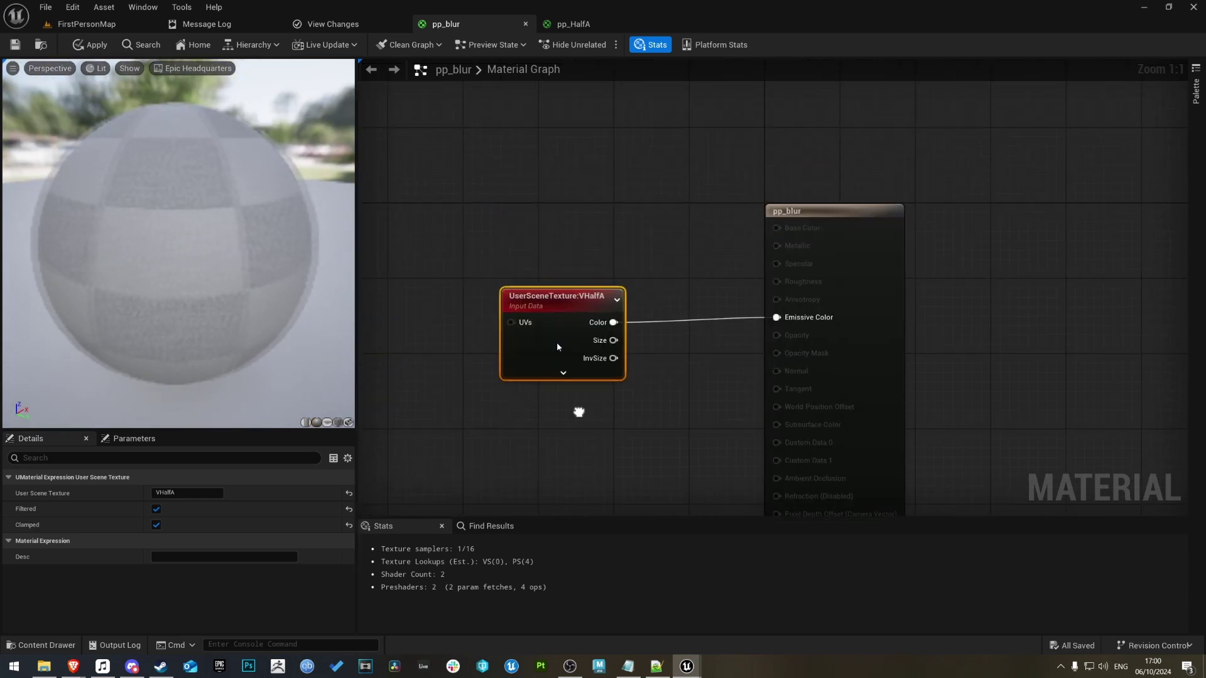
In the Video folder of the FirstPersonMap editor, duplicate the pp_HalfA material as pp_HalfB
left_click(568, 23)
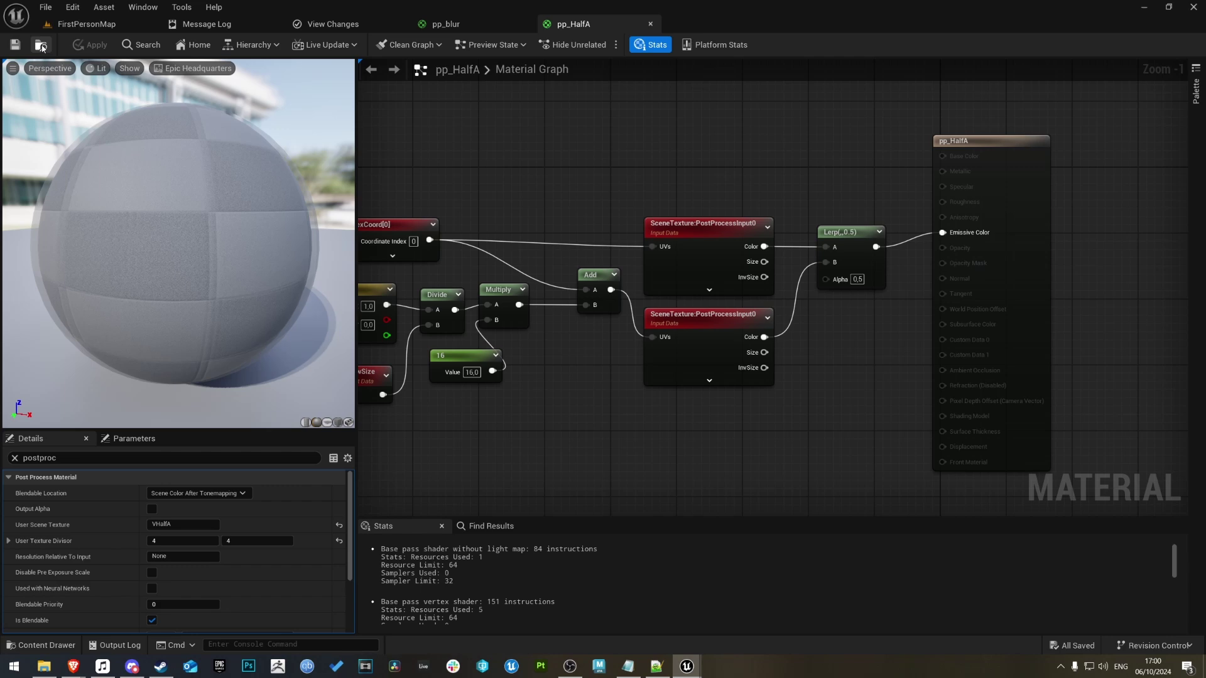
left_click(63, 24)
left_click(704, 495)
key("ctrl+d")
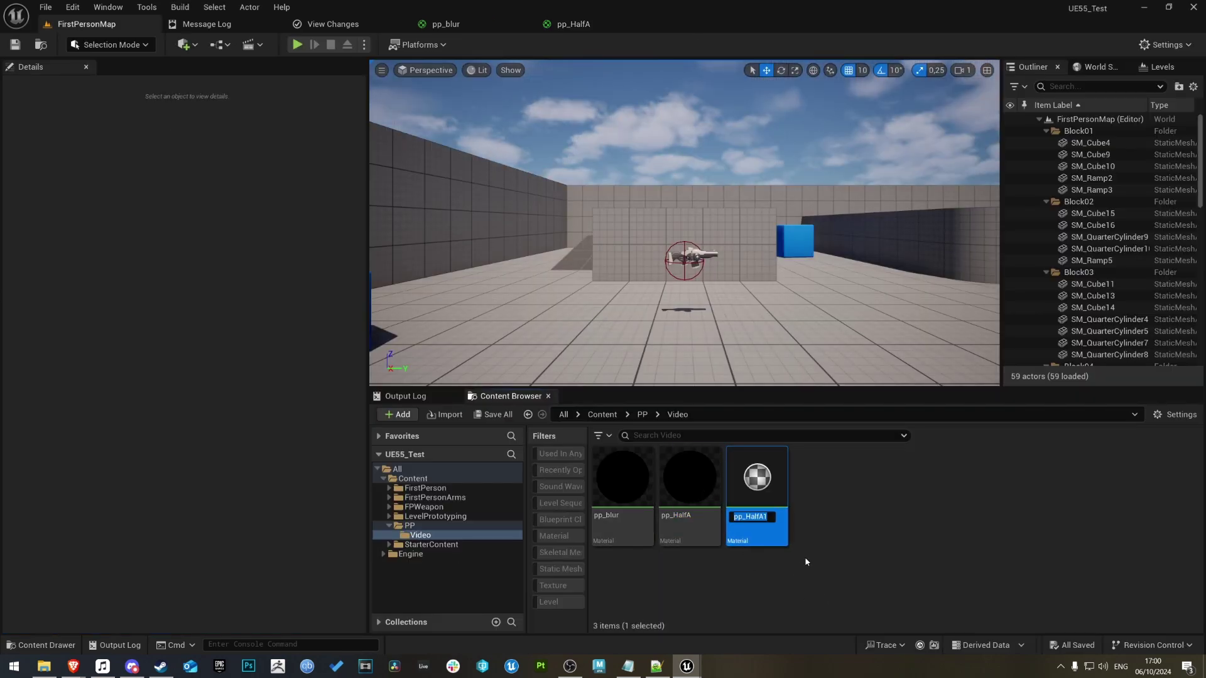
type("pp_HalfB")
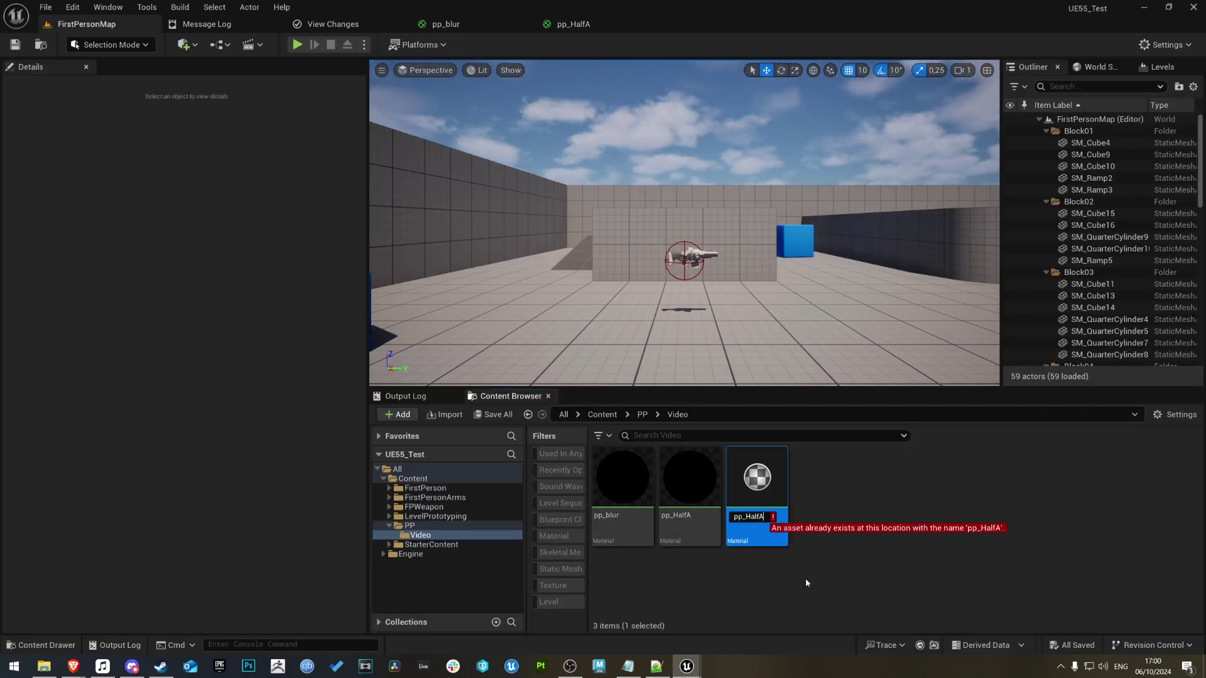
key("Return")
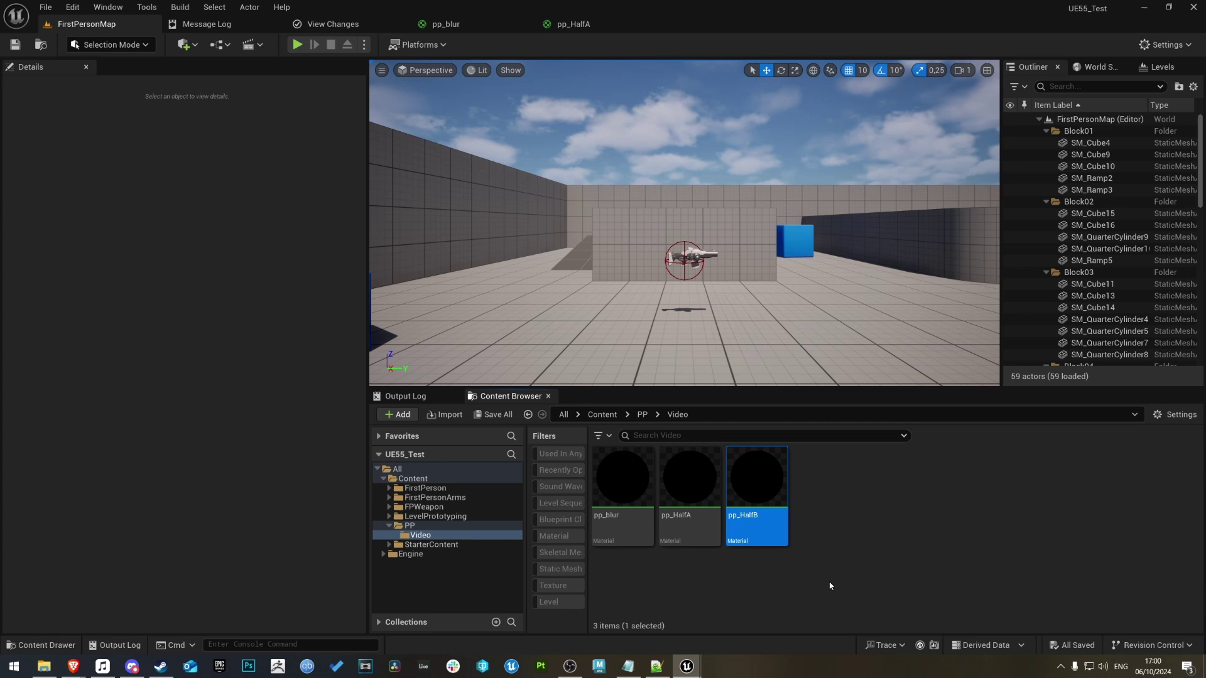
Duplicate the pp_HalfB material as pp_HalfC
key("ctrl+d")
type("pp_HalfC")
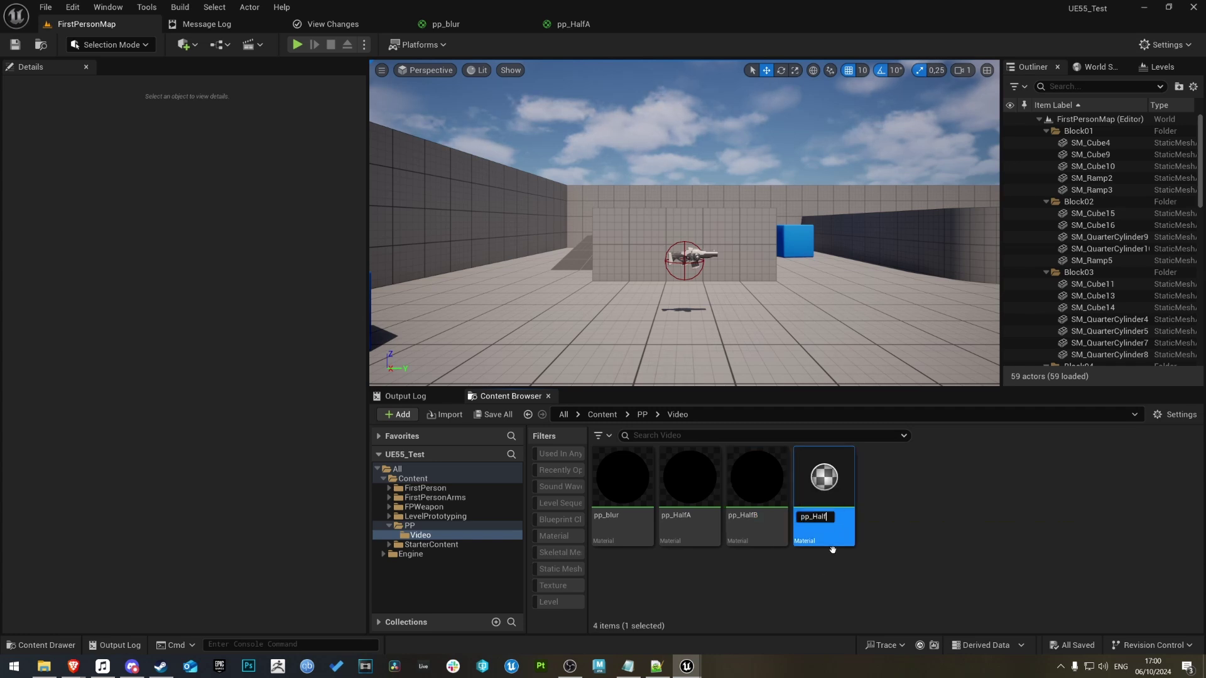
key("Return")
Open the pp_HalfB material's graph for editing, placed ahead of pp_HalfA among the open assets
left_click(755, 497)
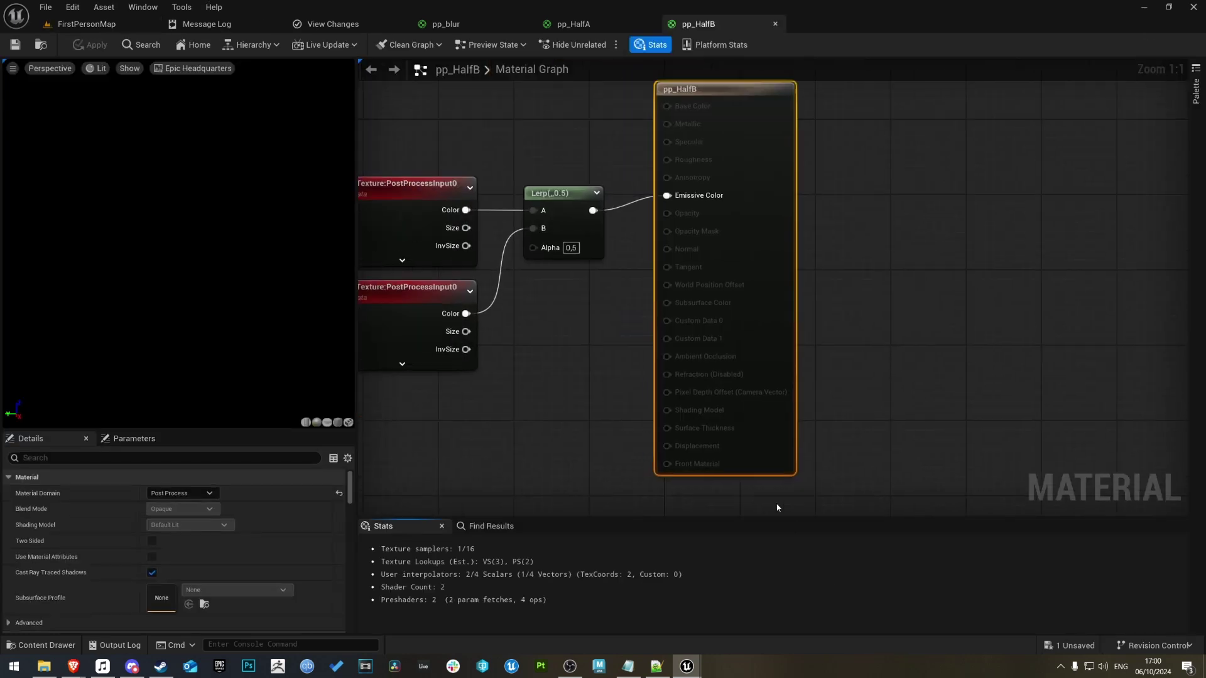
right_click_drag(609, 422, 913, 370)
left_click(893, 401)
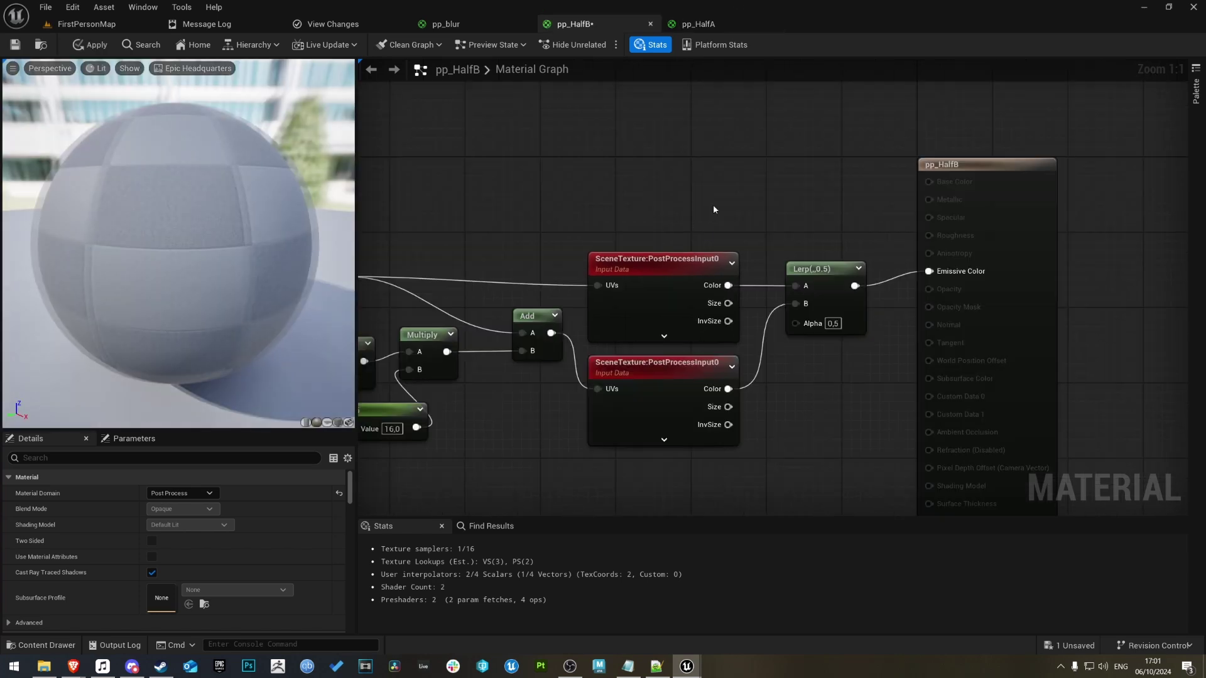
right_click_drag(694, 173, 829, 171)
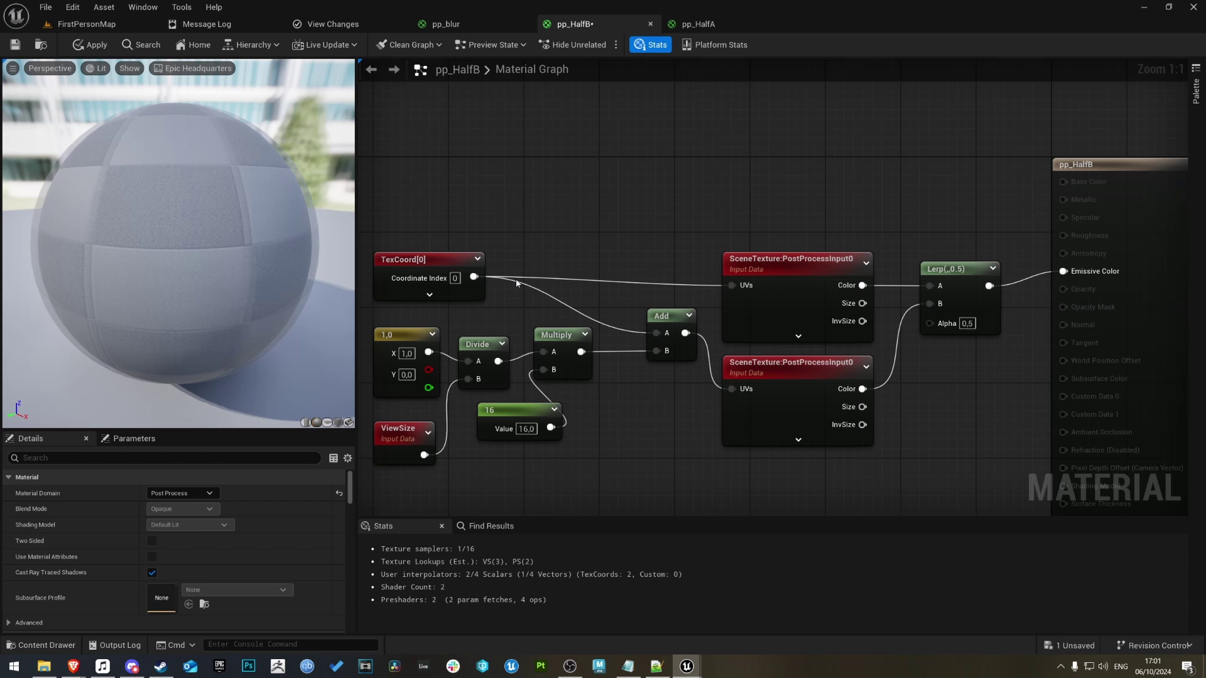
left_click(406, 354)
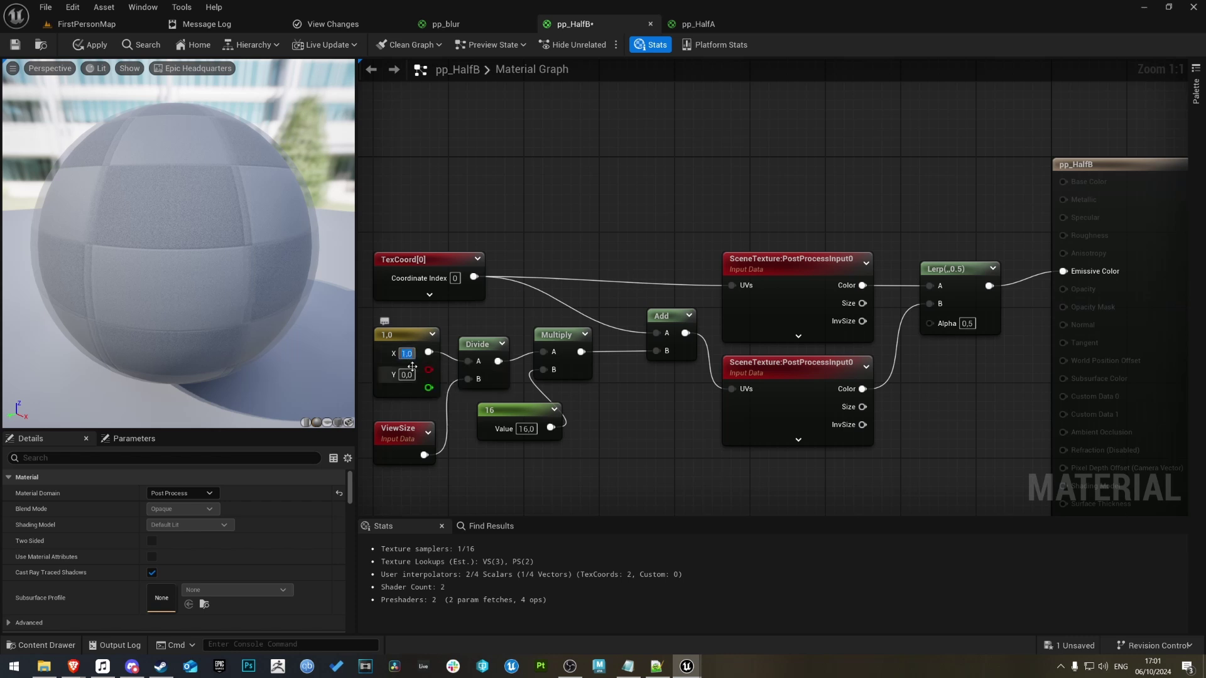
left_click(621, 418)
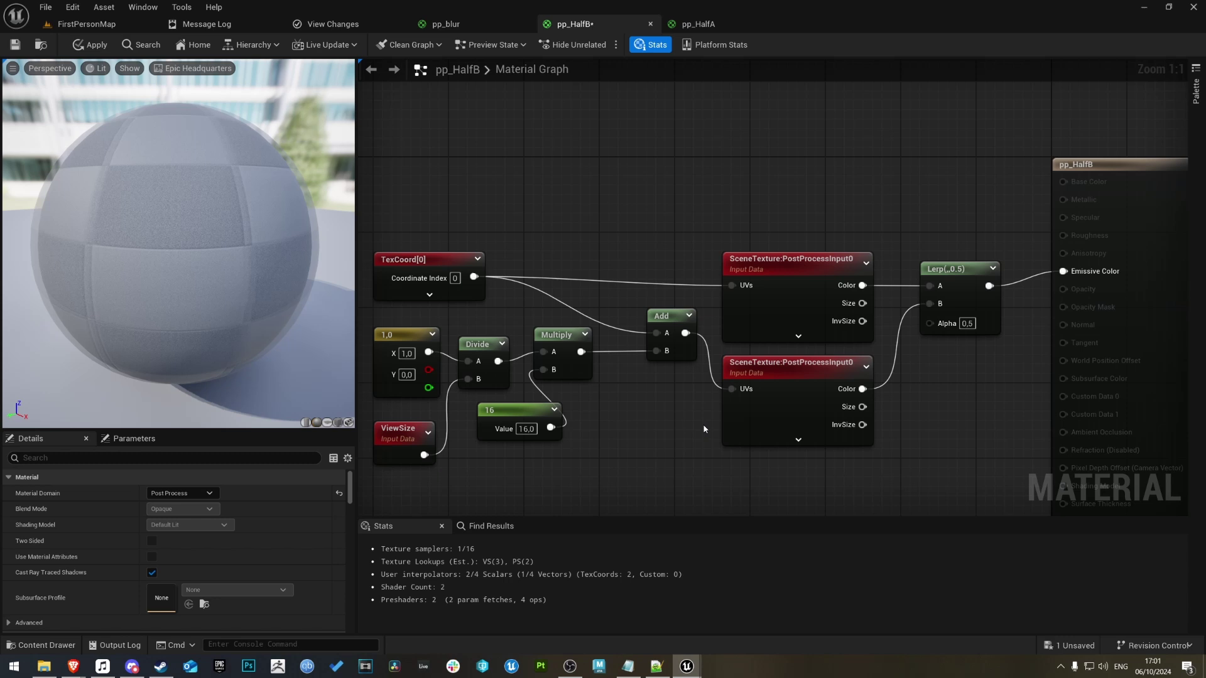
right_click_drag(722, 238, 669, 198)
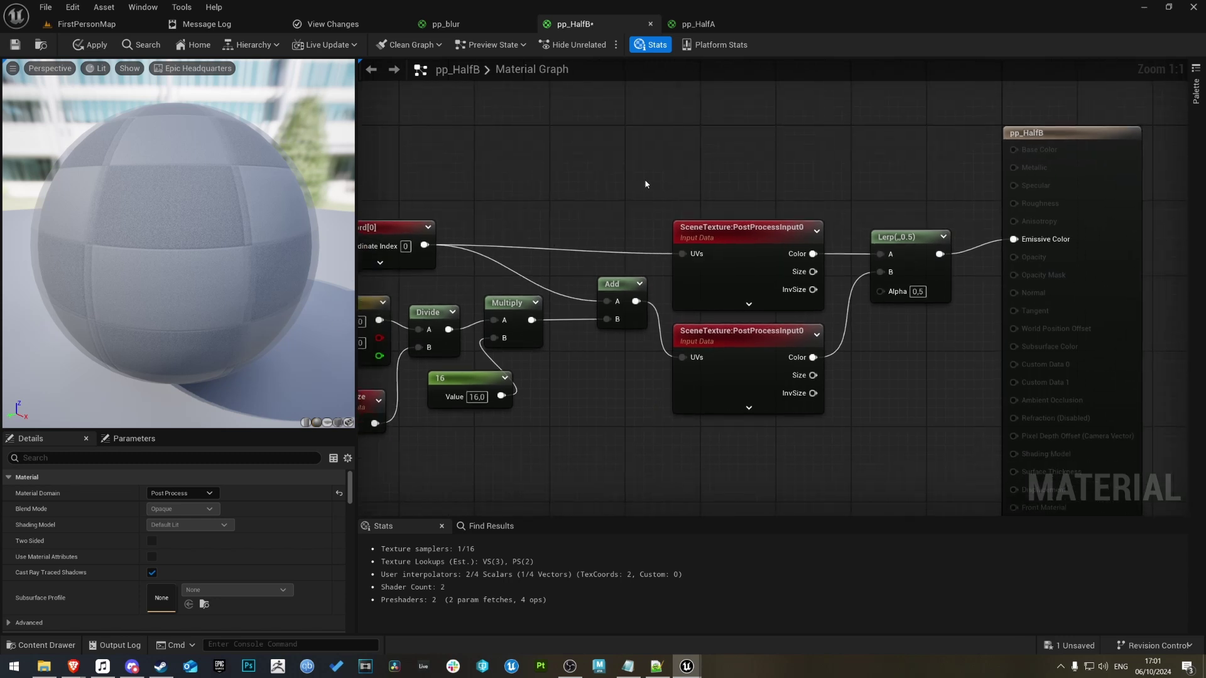
Add a UserSceneTexture node above the upper SceneTexture:PostProcessInput0 node in the pp_HalfB graph
left_click(751, 237)
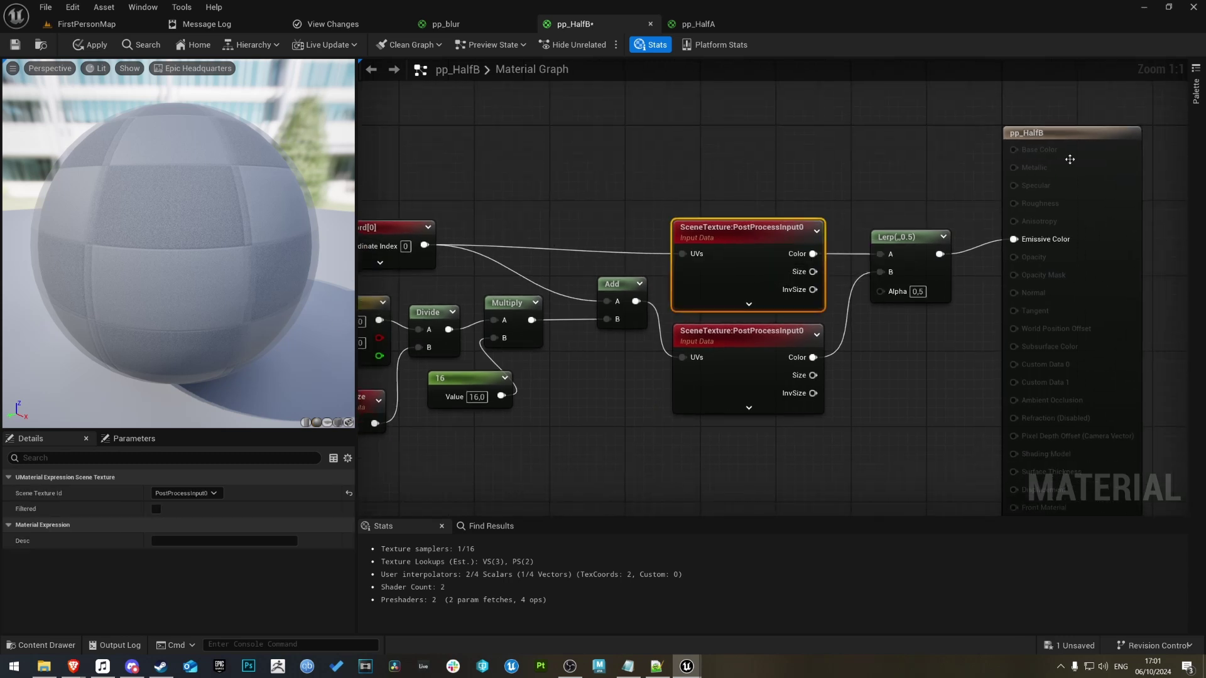
right_click(664, 132)
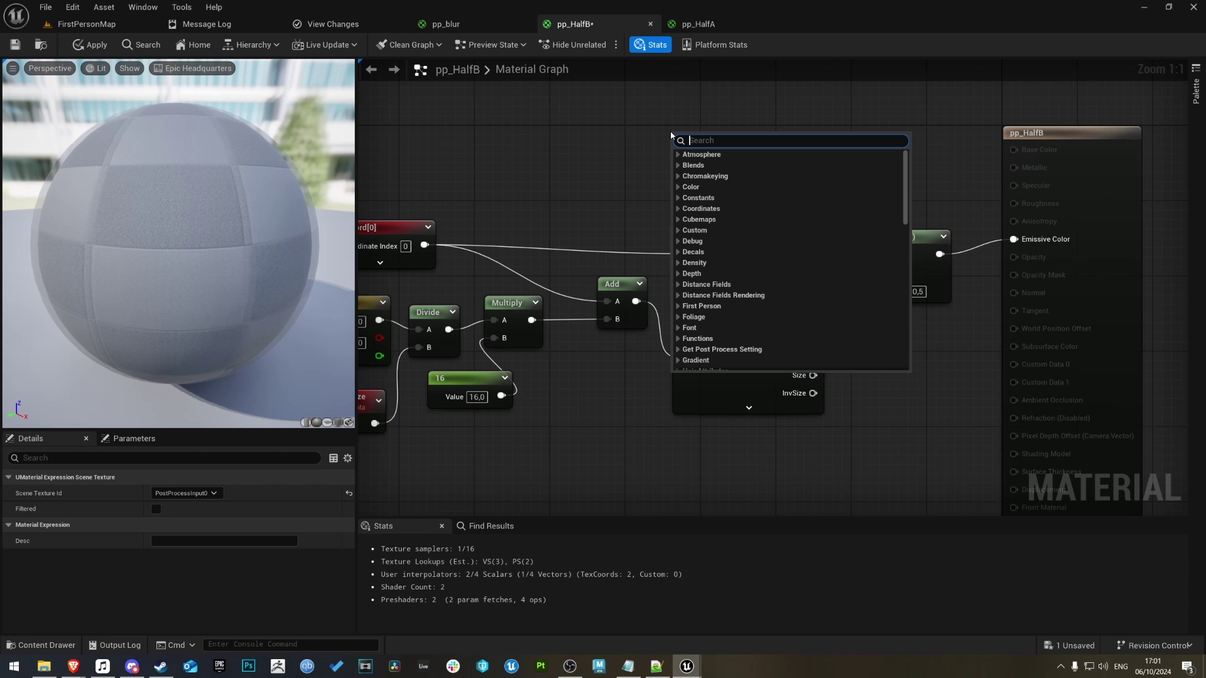
left_click(638, 119)
right_click(679, 153)
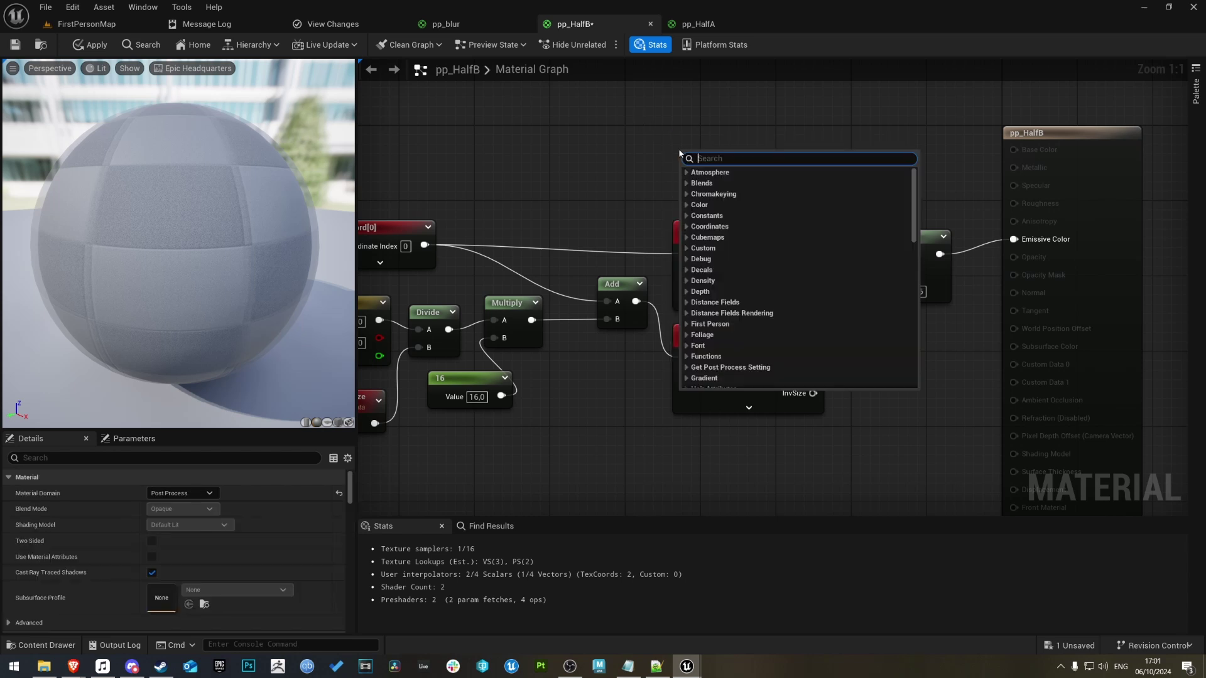
type("user")
key("Return")
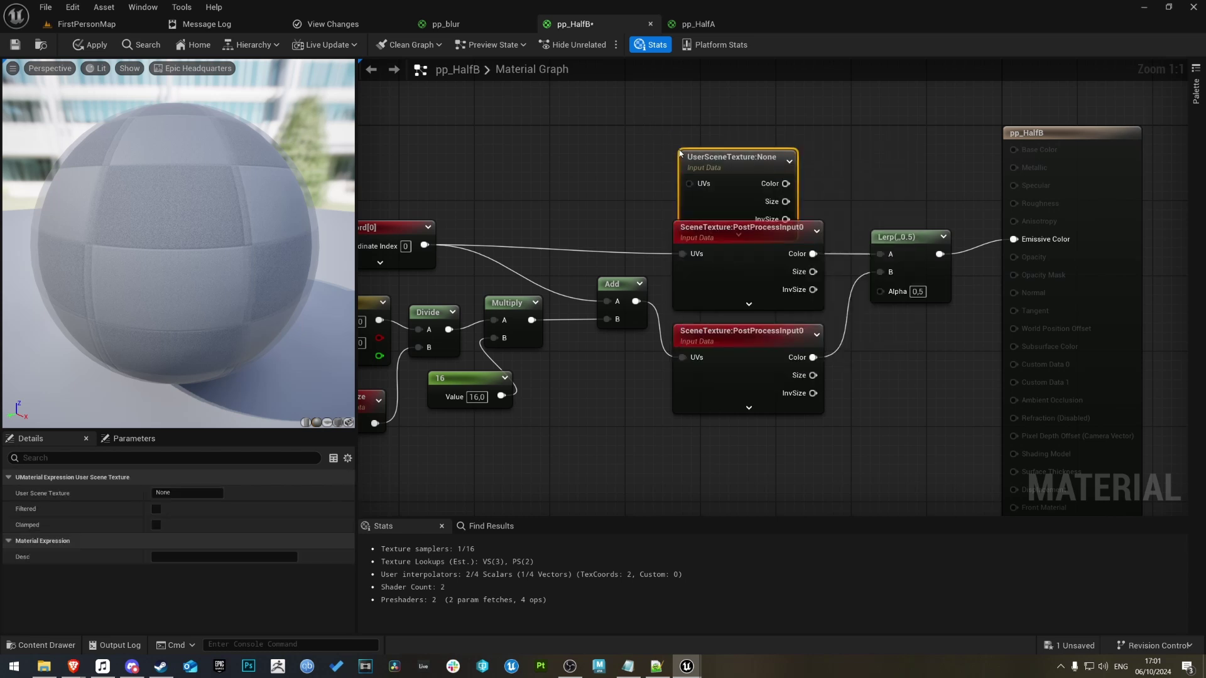
Set the UserSceneTexture node to vHalfA and put it in place of the two deleted SceneTexture:PostProcessInput0 nodes
left_click(182, 493)
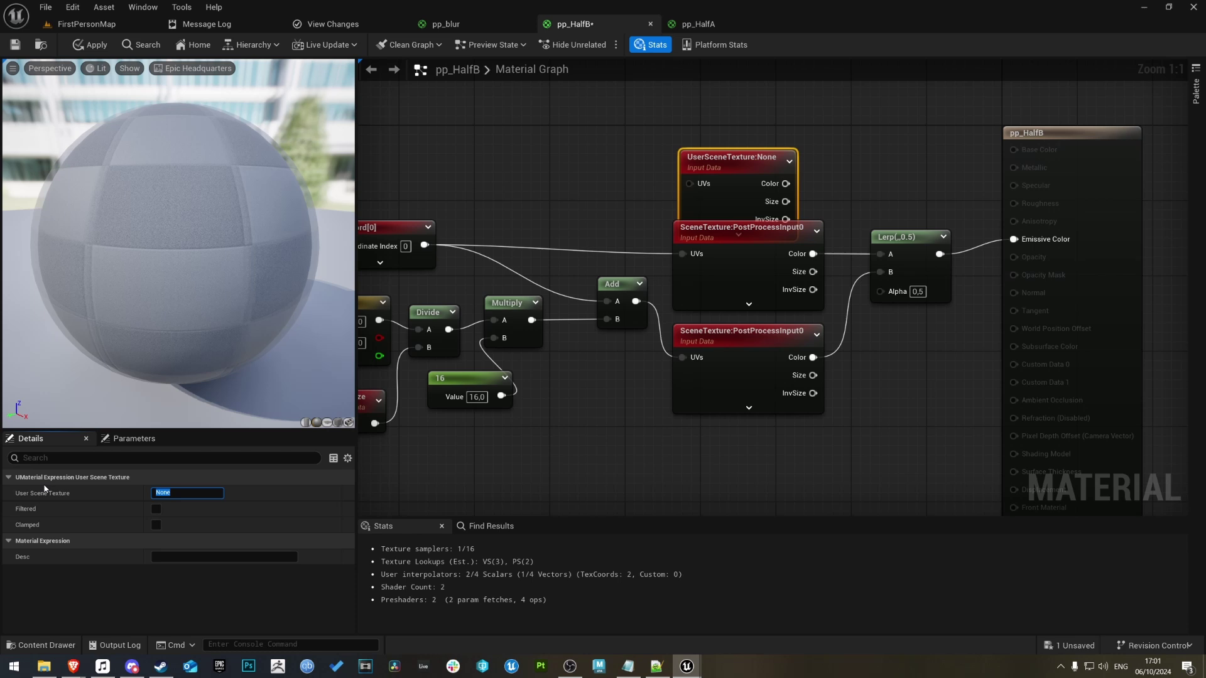
type("V")
key("Return")
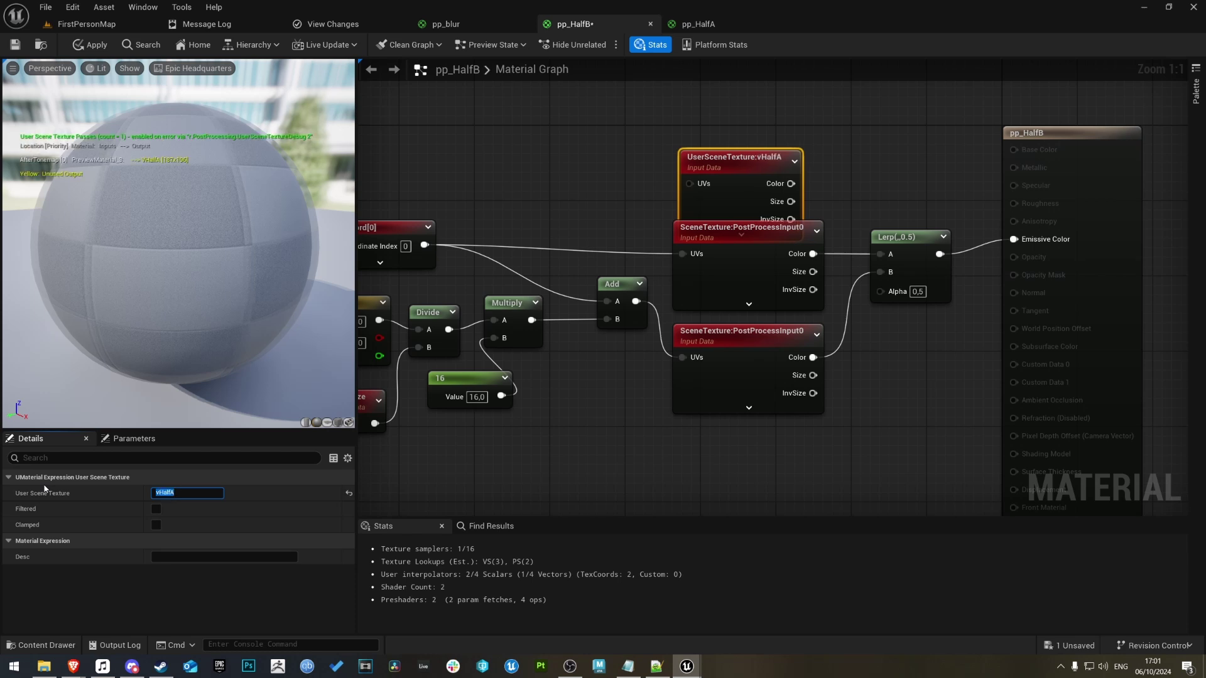
left_click_drag(775, 425, 736, 264)
key("Delete")
left_click_drag(728, 165, 720, 197)
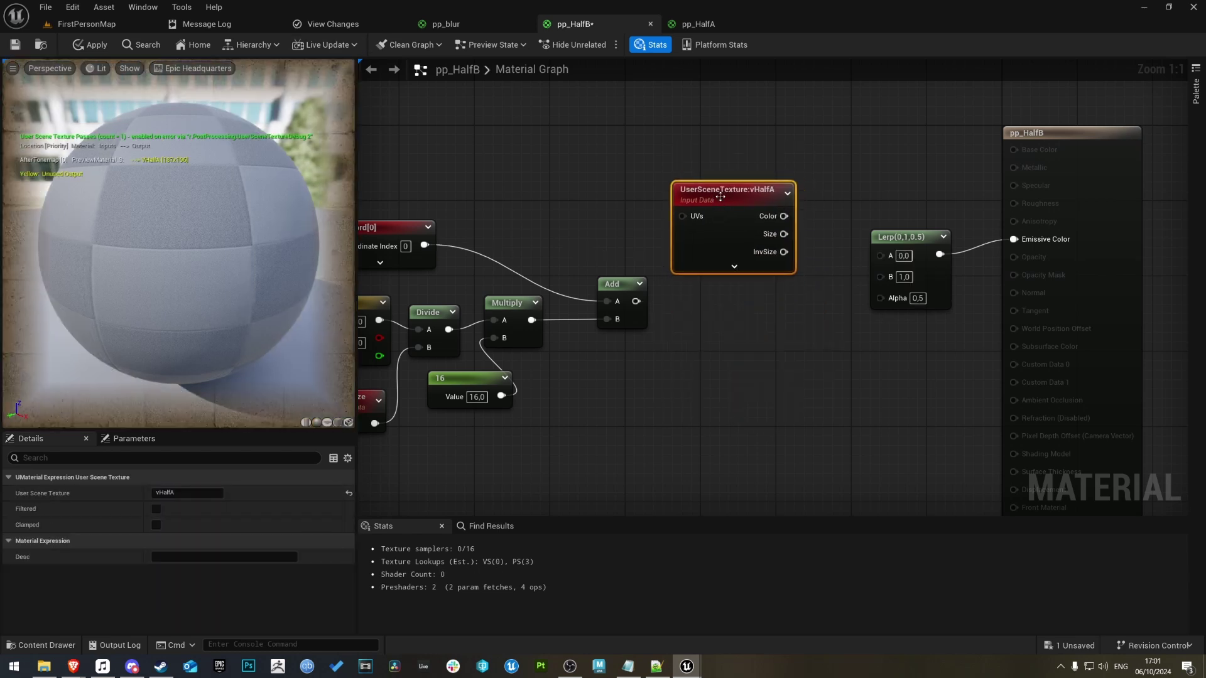
Duplicate the vHalfA node, wire the texture coordinates and Add result into the two UVs and their Colors into Lerp A and B, then save
key("ctrl+d")
left_click_drag(424, 245, 682, 216)
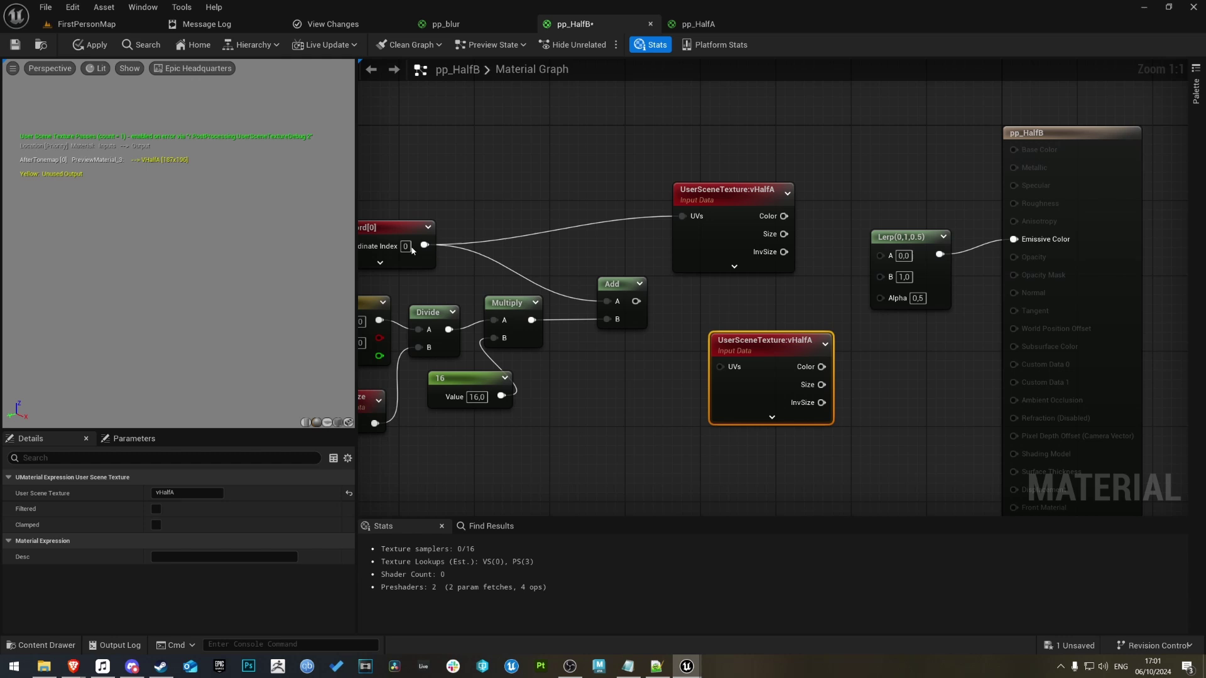
left_click_drag(424, 245, 721, 366)
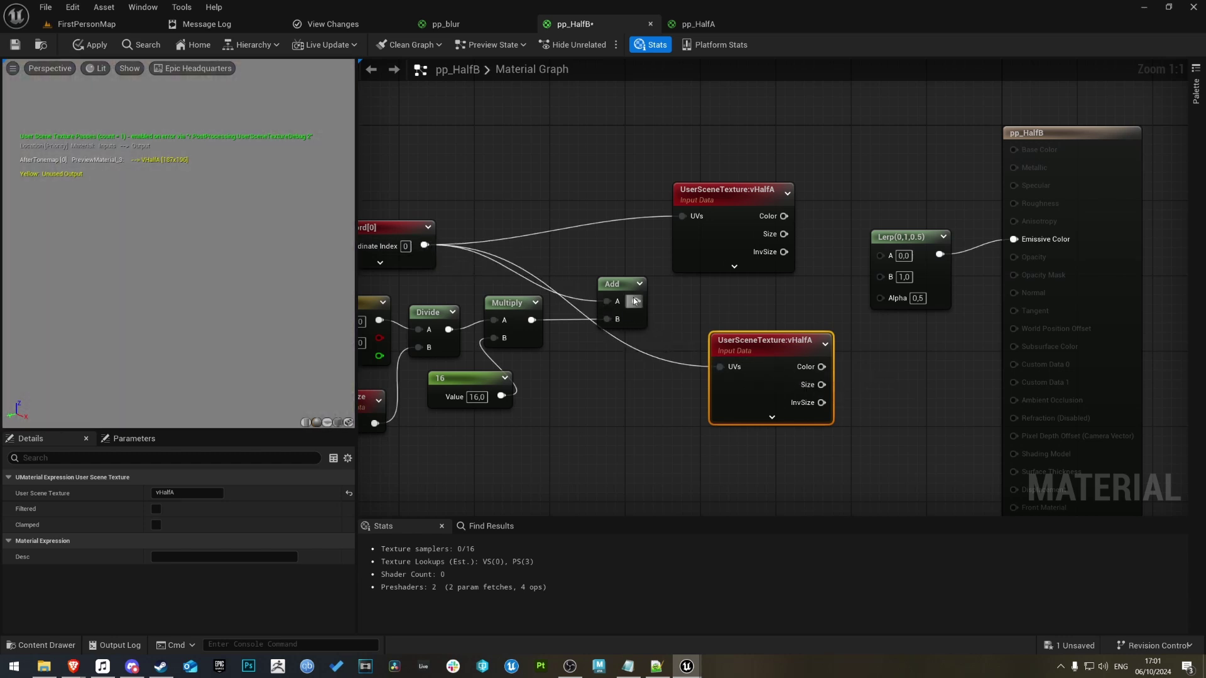
left_click_drag(635, 301, 720, 367)
left_click_drag(821, 367, 880, 275)
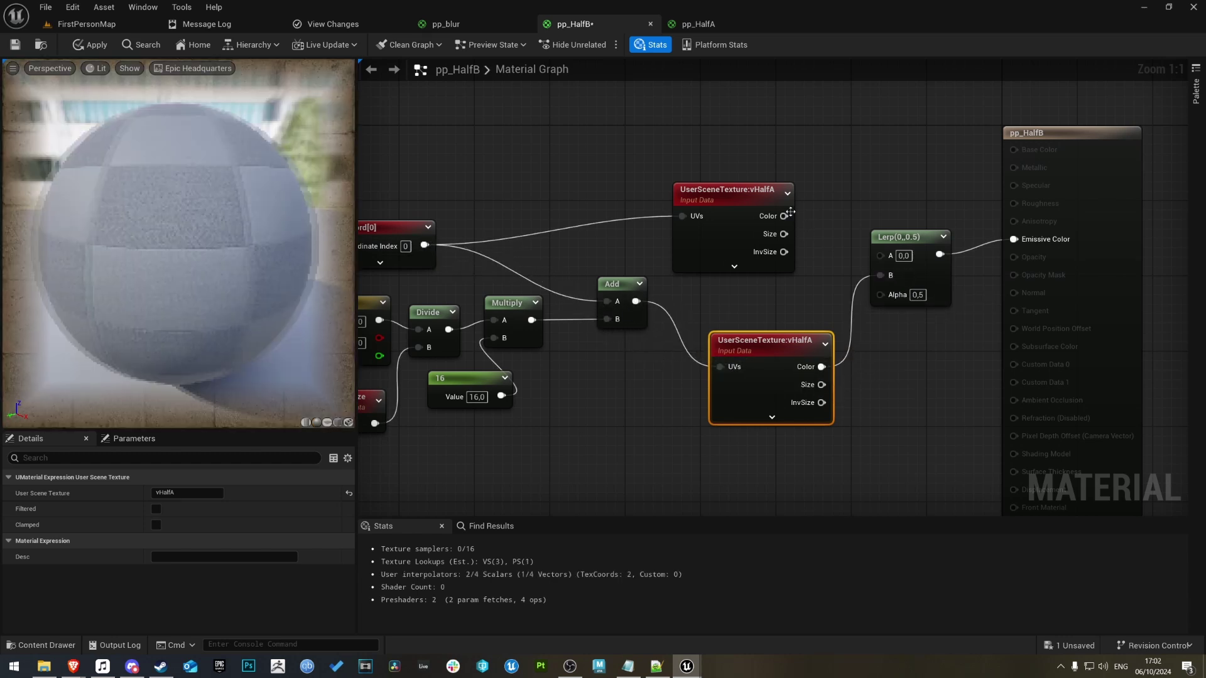
left_click_drag(784, 216, 892, 255)
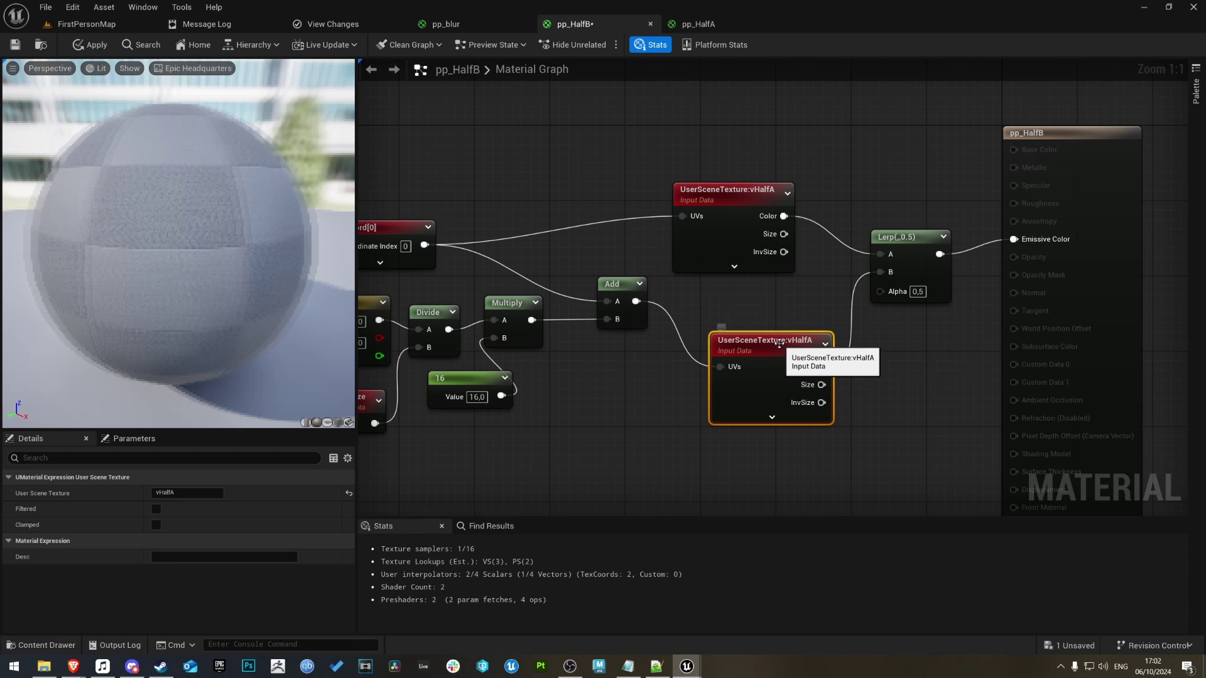
left_click_drag(767, 341, 720, 294)
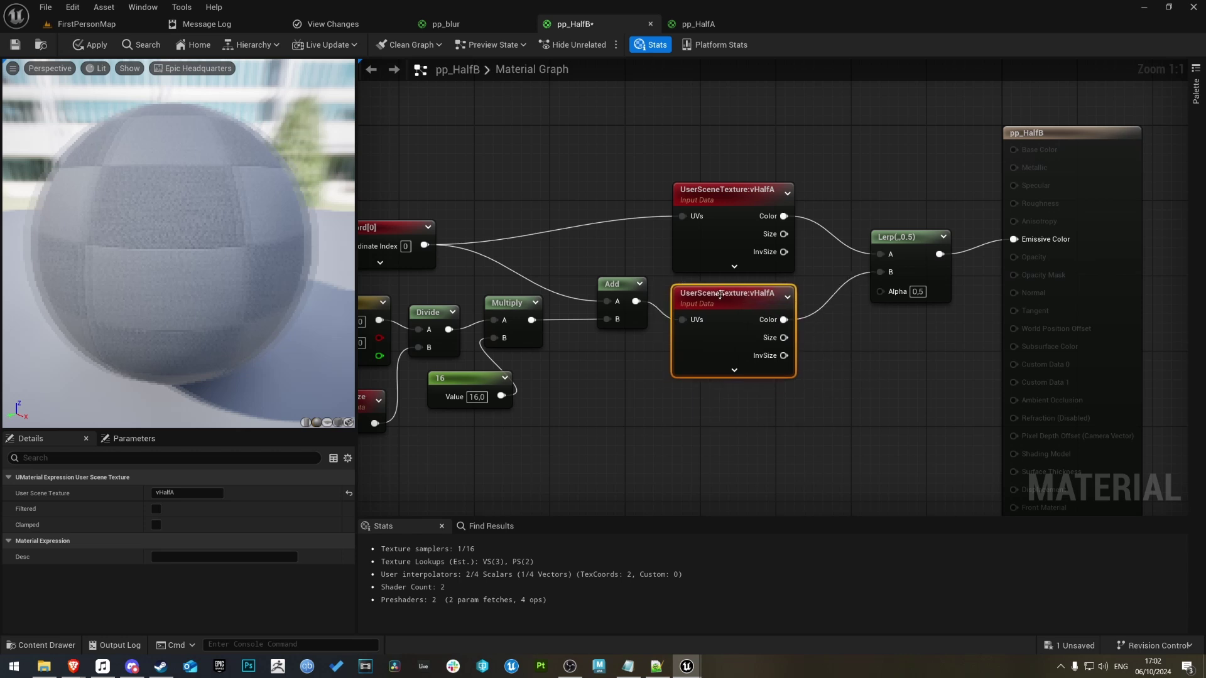
left_click(15, 44)
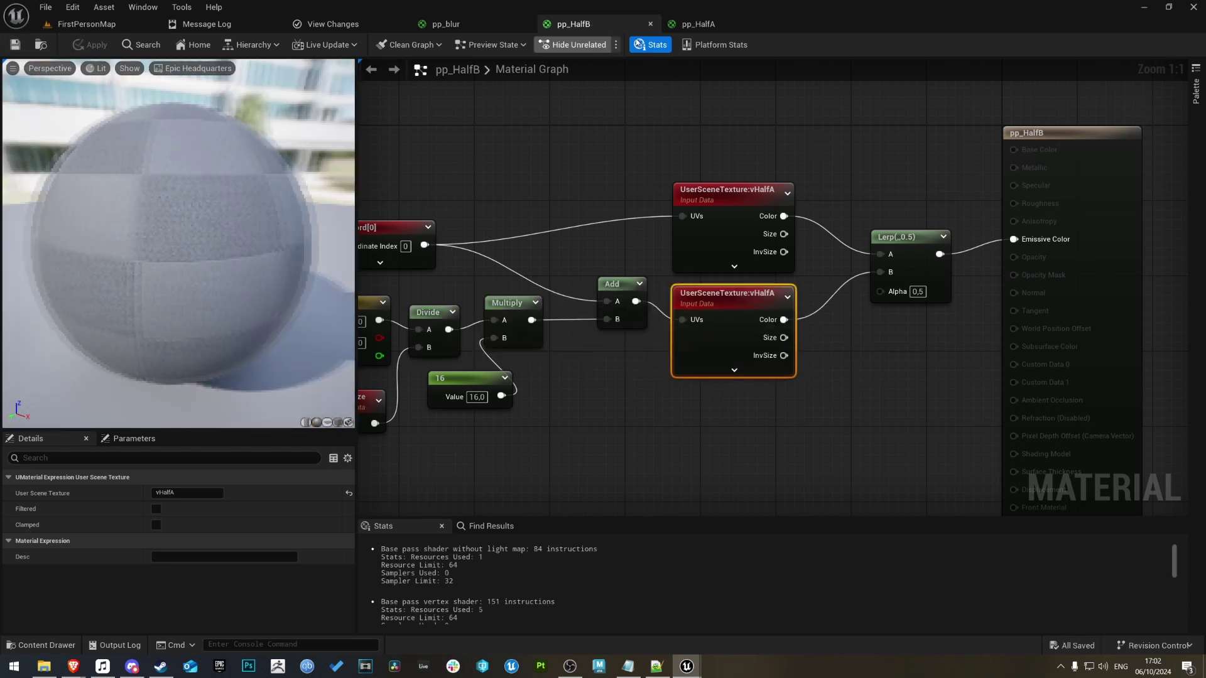
In the pp_blur graph, change the UserSceneTexture node's source to VHalfB
left_click(465, 25)
left_click(562, 402)
scroll(533, 301, "up", 4)
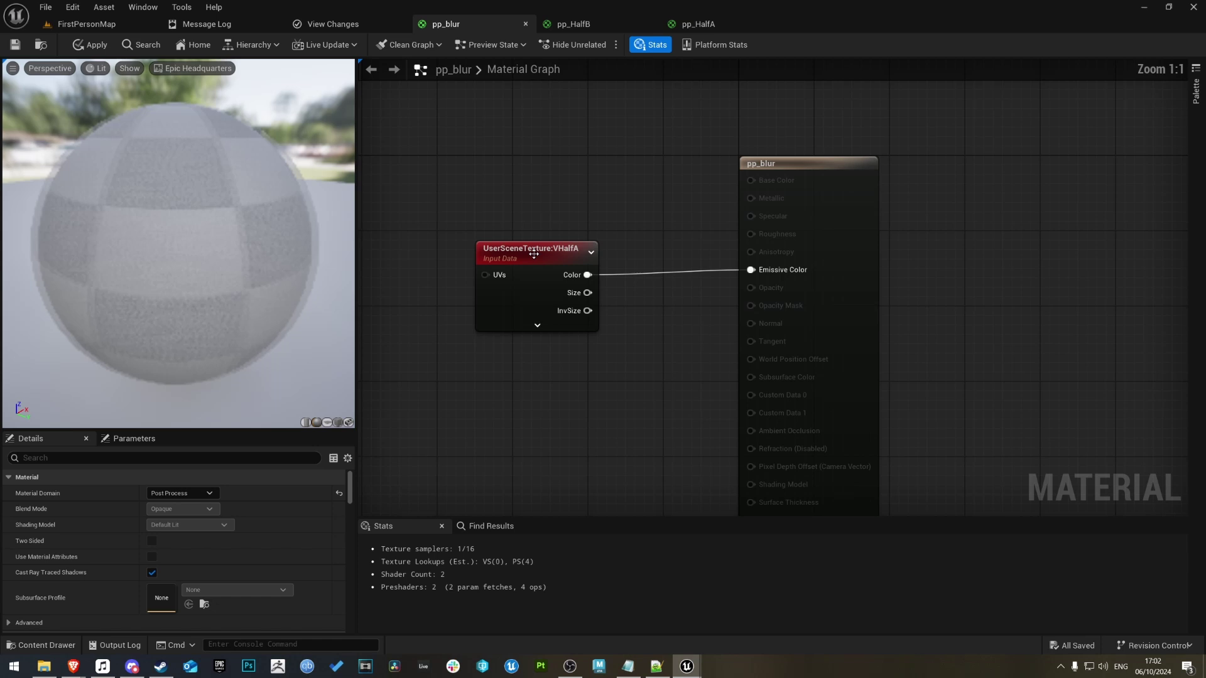
left_click(533, 251)
left_click(176, 492)
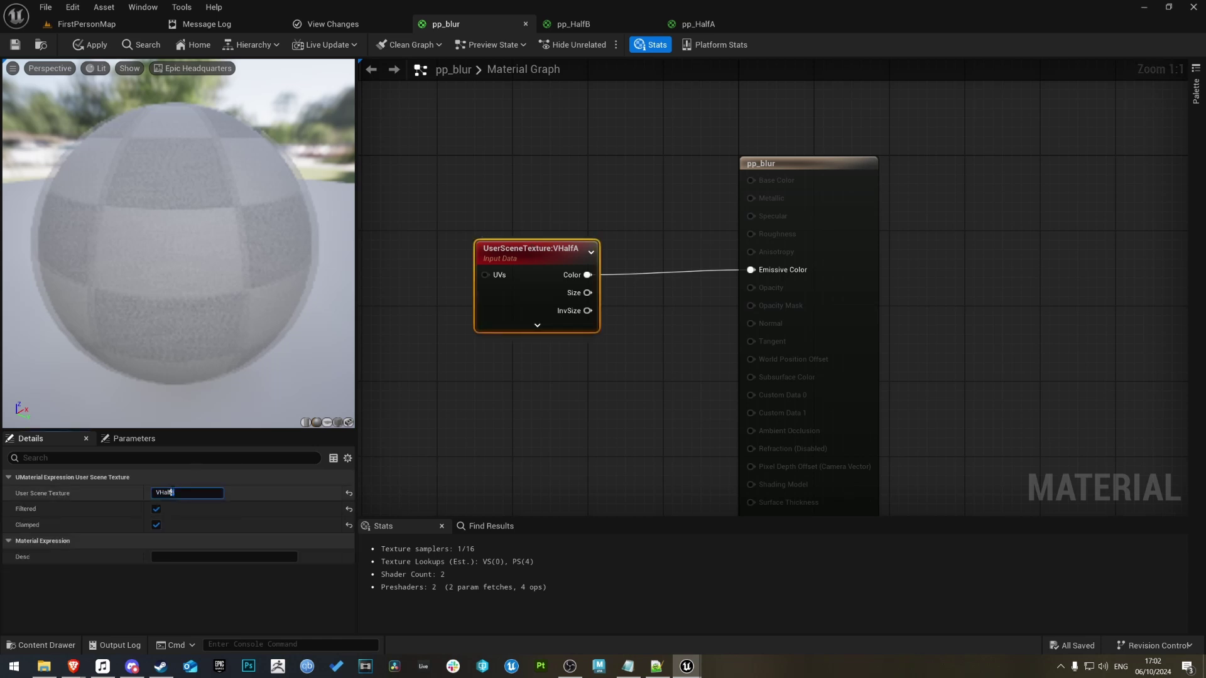
type("B")
left_click(389, 259)
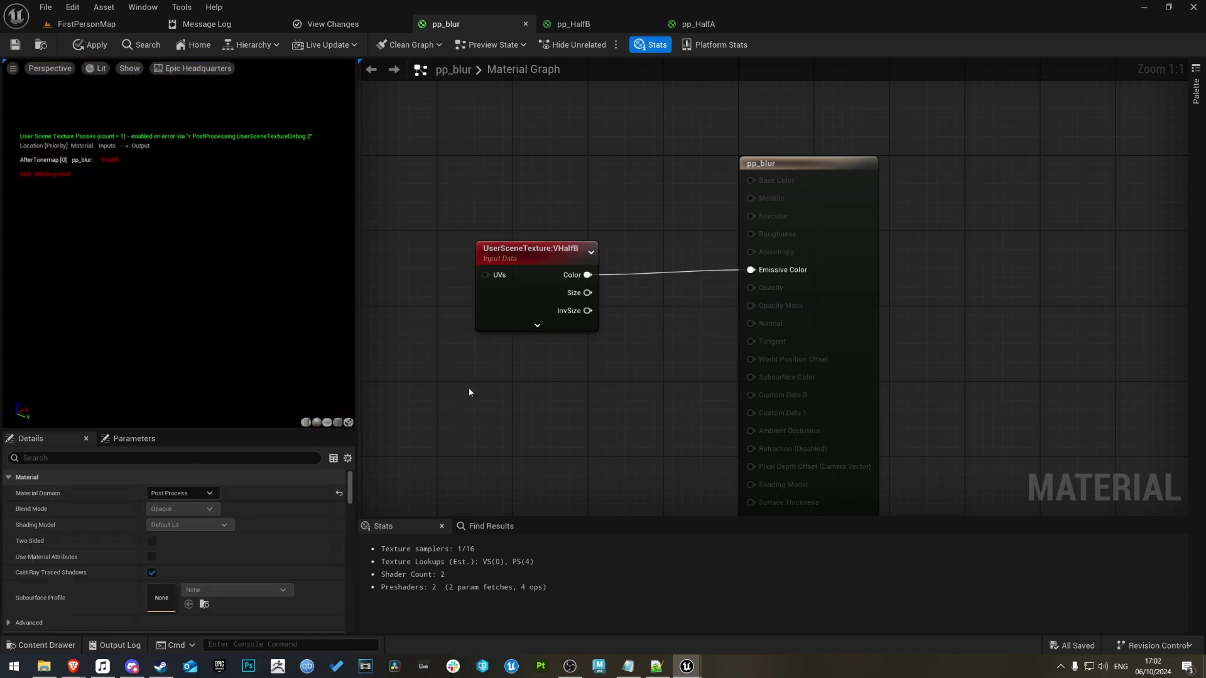
left_click(543, 246)
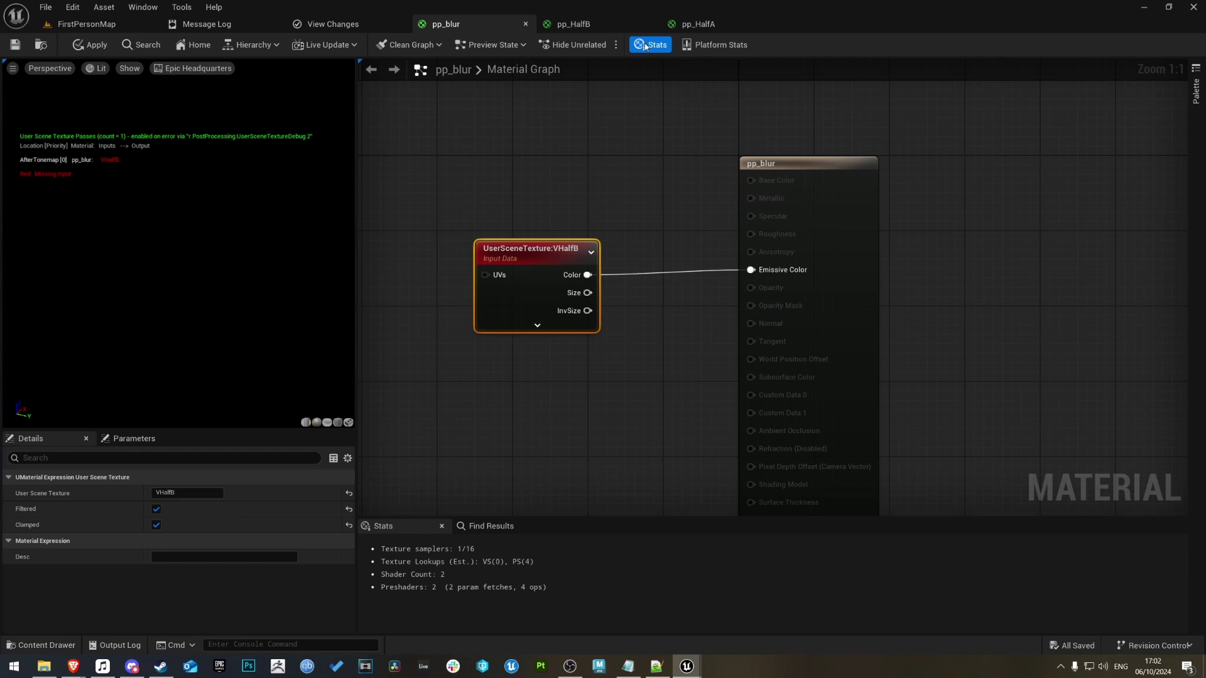
In pp_HalfB, set the material's output User Scene Texture to VHalfB among its post-process properties
left_click(569, 25)
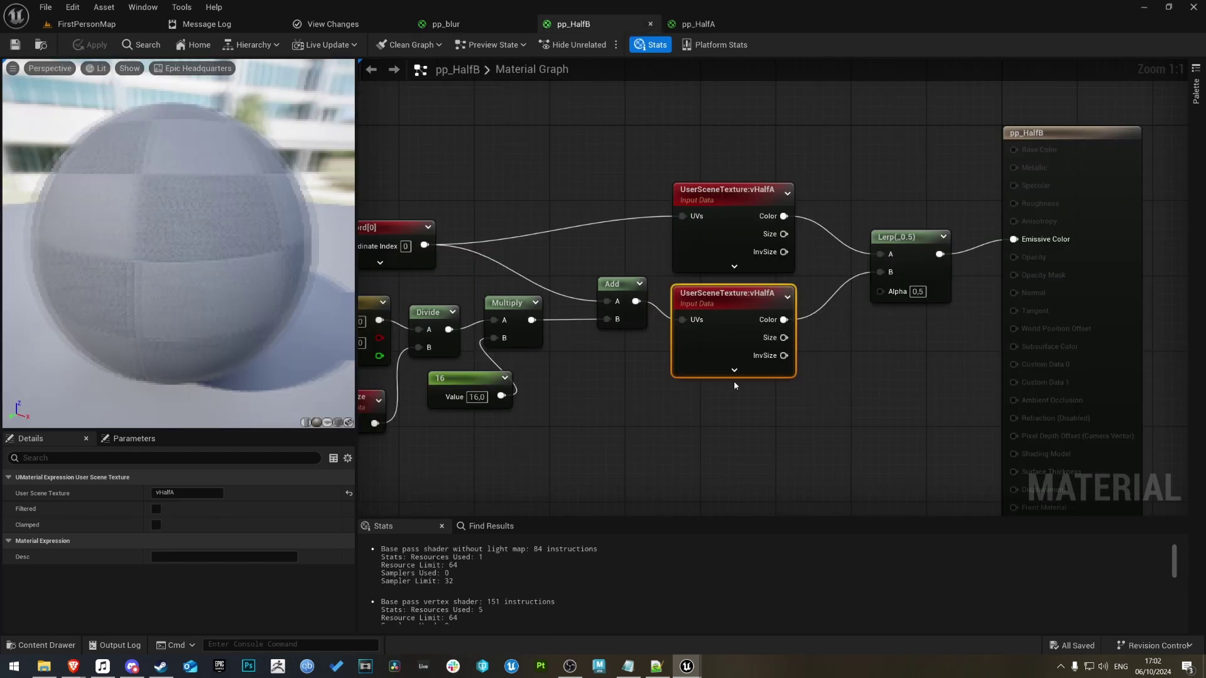
left_click(1094, 289)
left_click(135, 457)
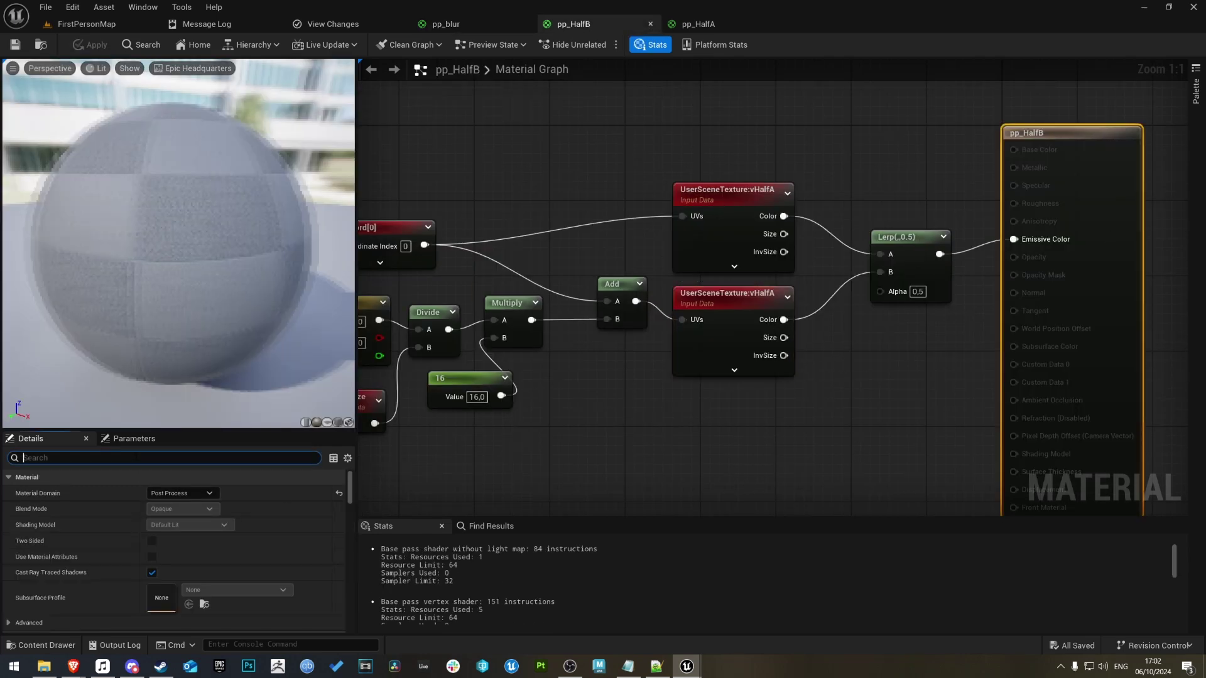
type("postproc")
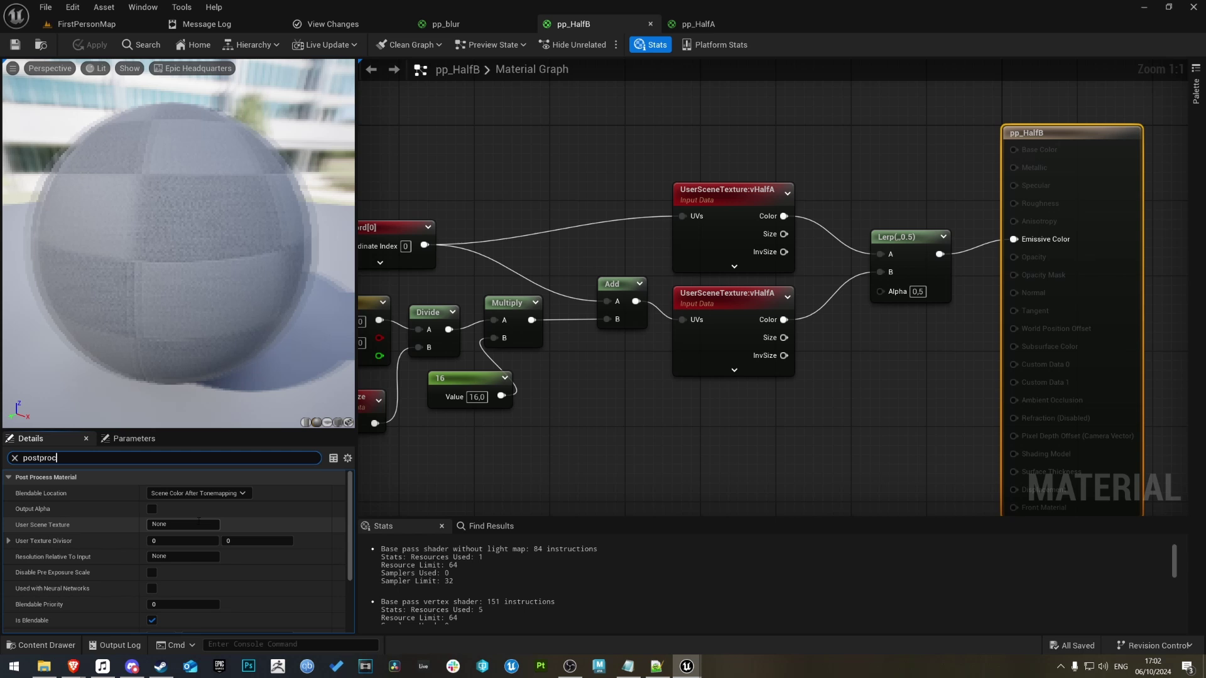
left_click(188, 524)
type("VHalfB")
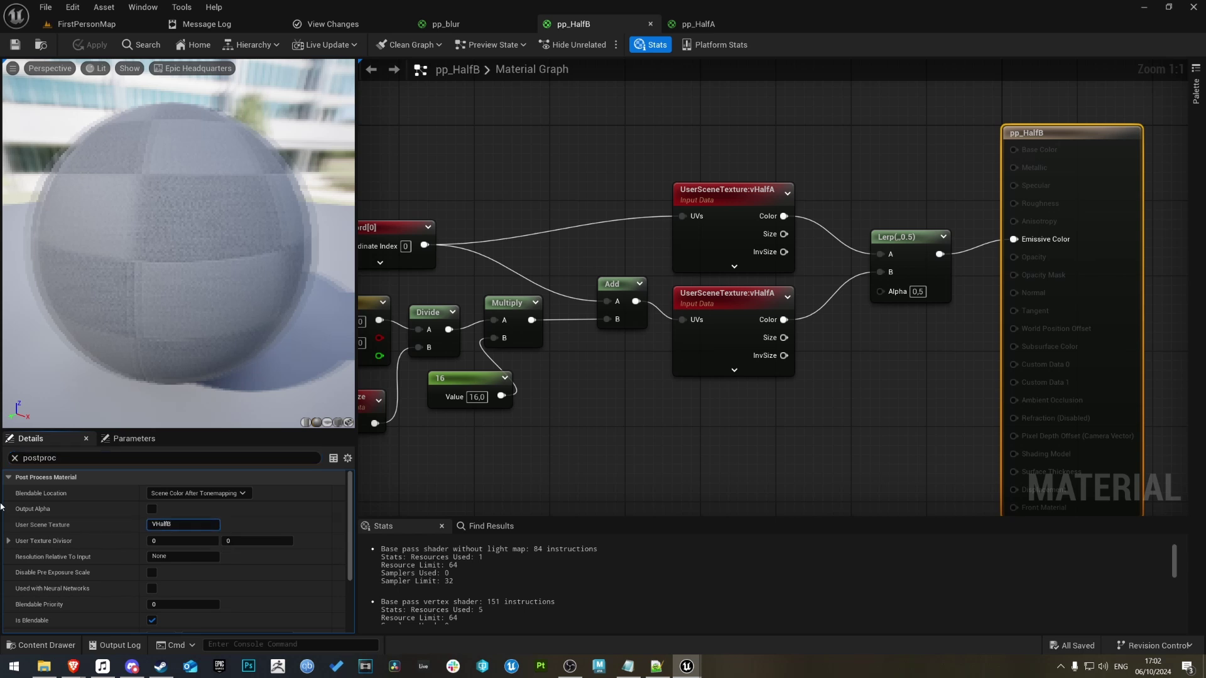
key("Return")
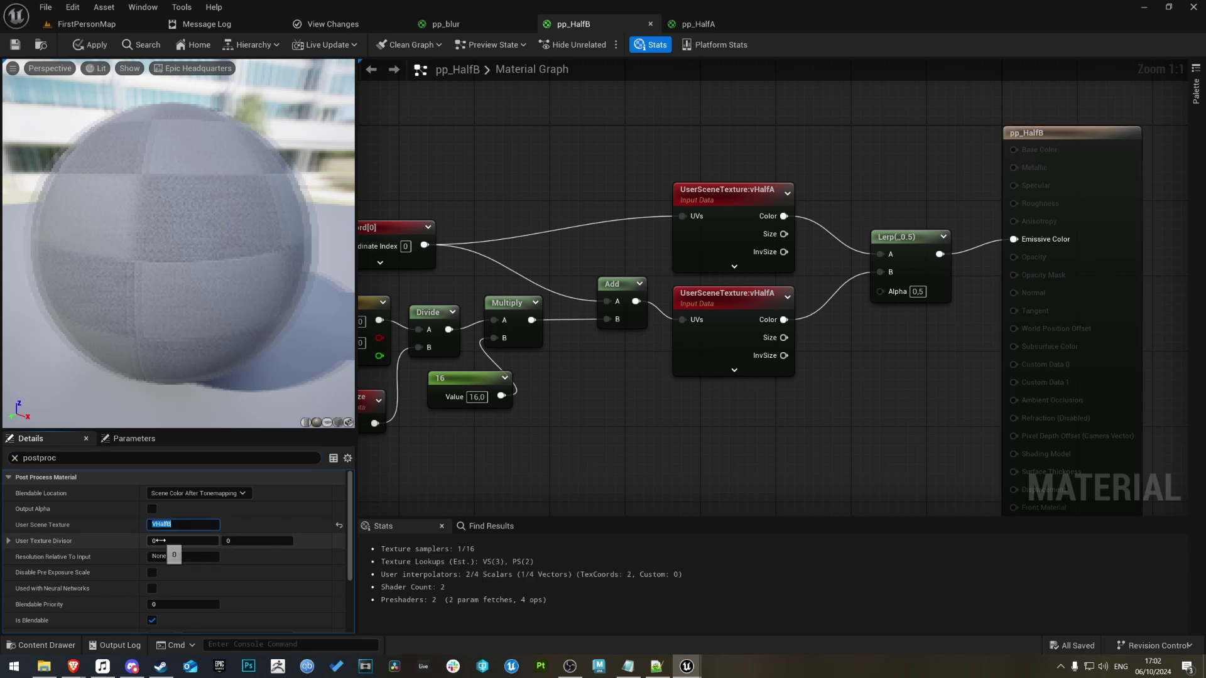
Set pp_HalfB's User Texture Divisor to 4 and 4, and inspect the blur on pp_blur's preview sphere
left_click(183, 541)
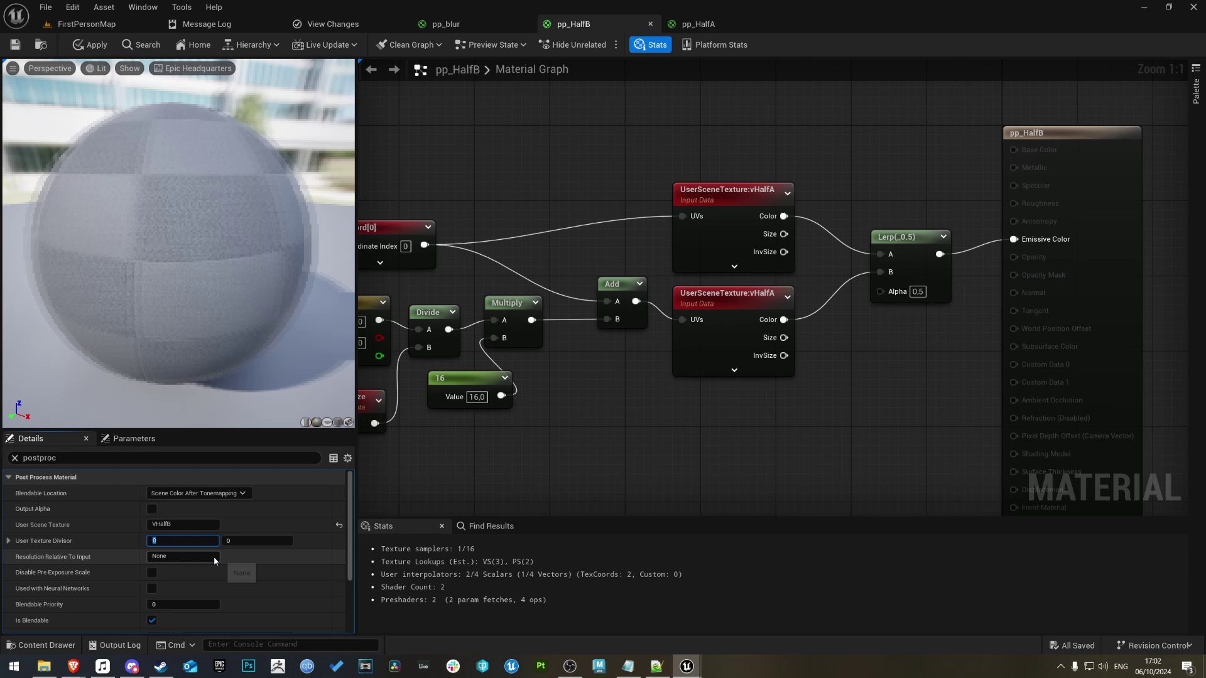
type("4")
left_click(250, 541)
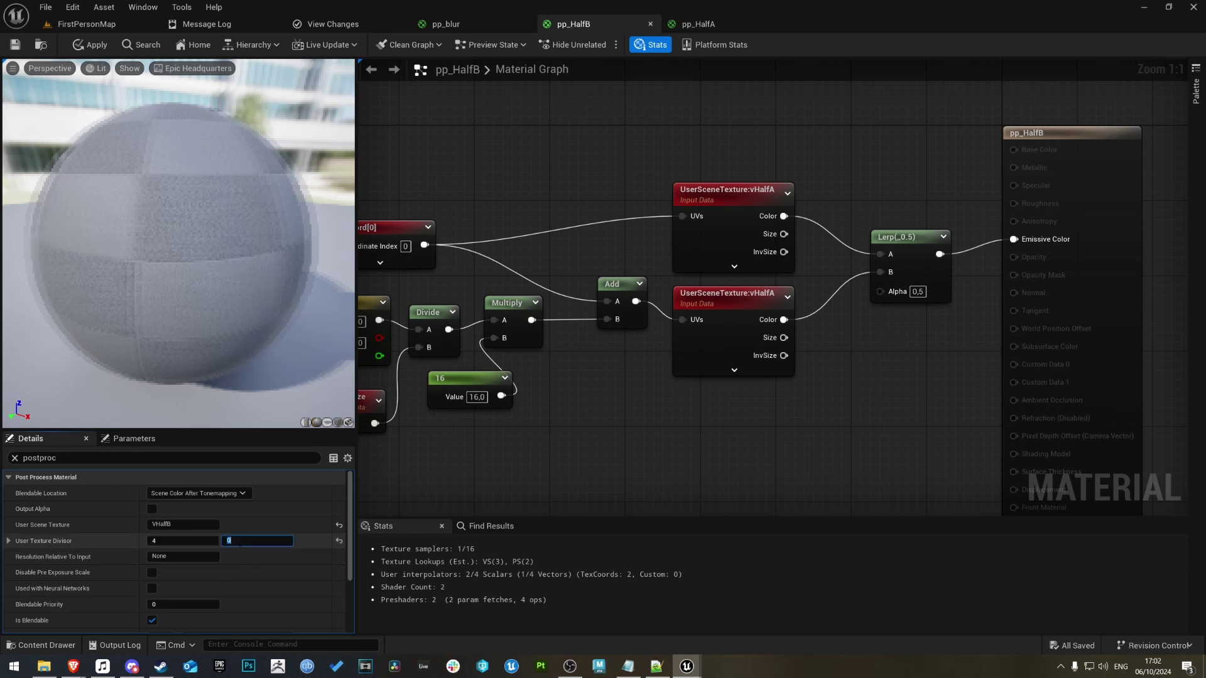
type("4")
key("Return")
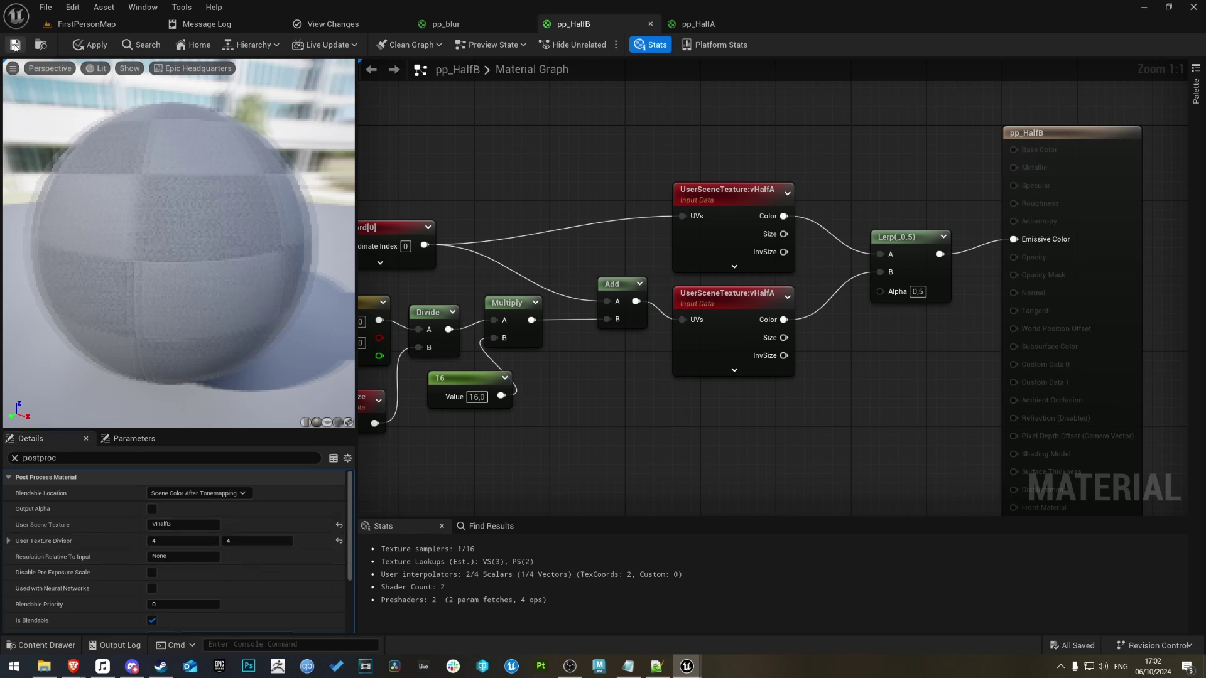
left_click(453, 25)
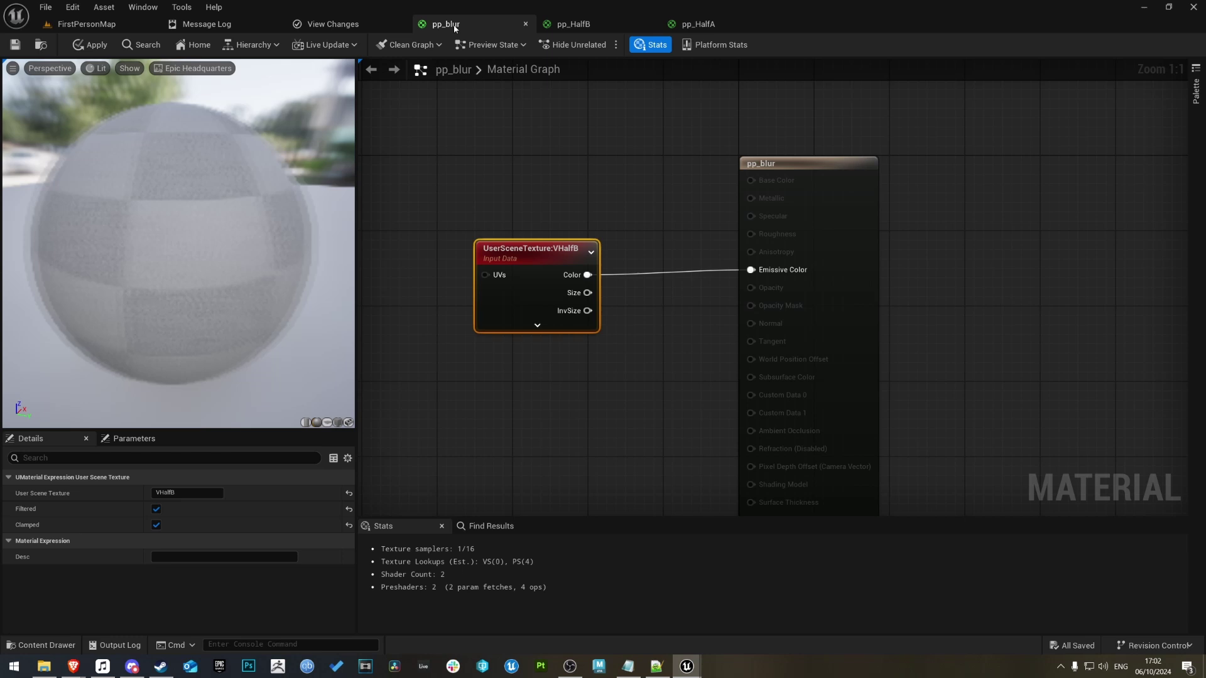
left_click_drag(222, 234, 264, 256)
left_click_drag(189, 245, 11, 181)
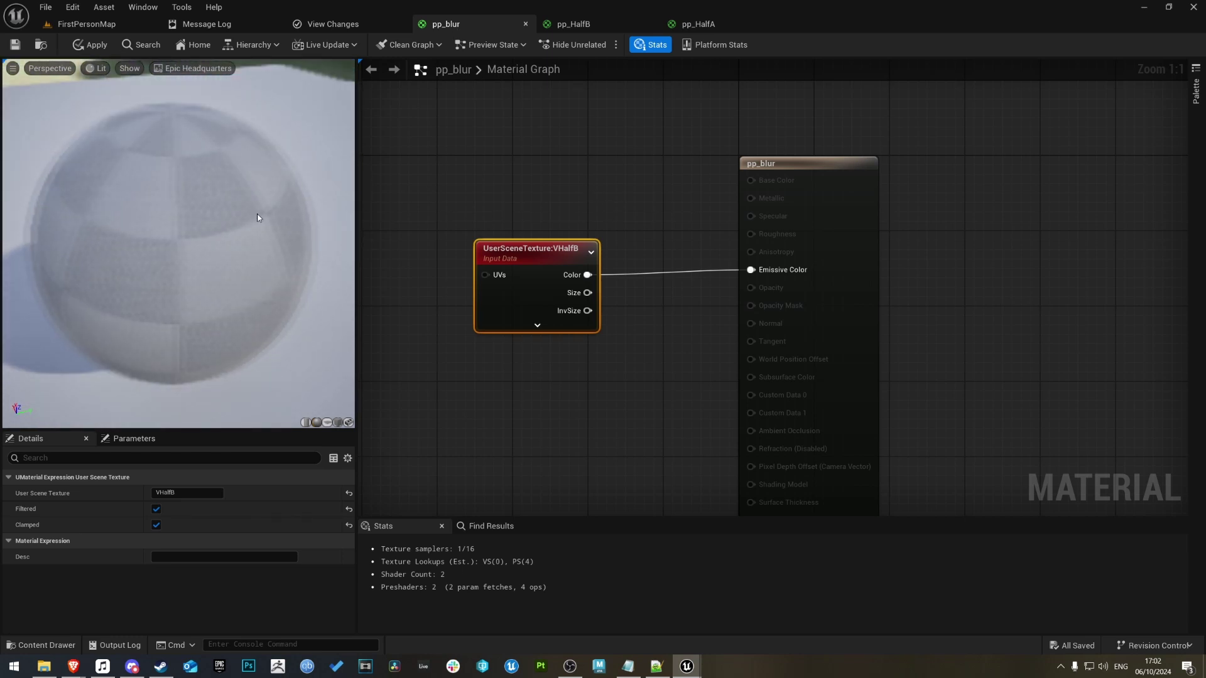
Enable Filtered and Clamped on both vHalfA UserSceneTexture nodes in pp_HalfB and save the material
left_click(591, 26)
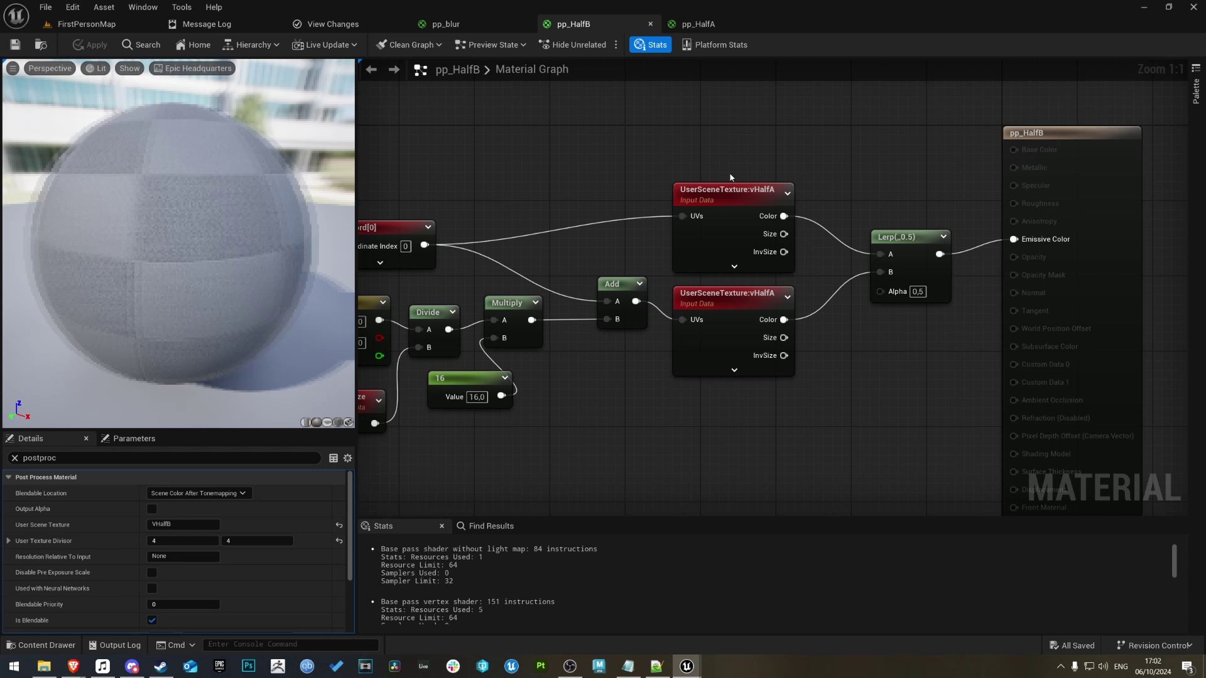
left_click_drag(730, 177, 679, 413)
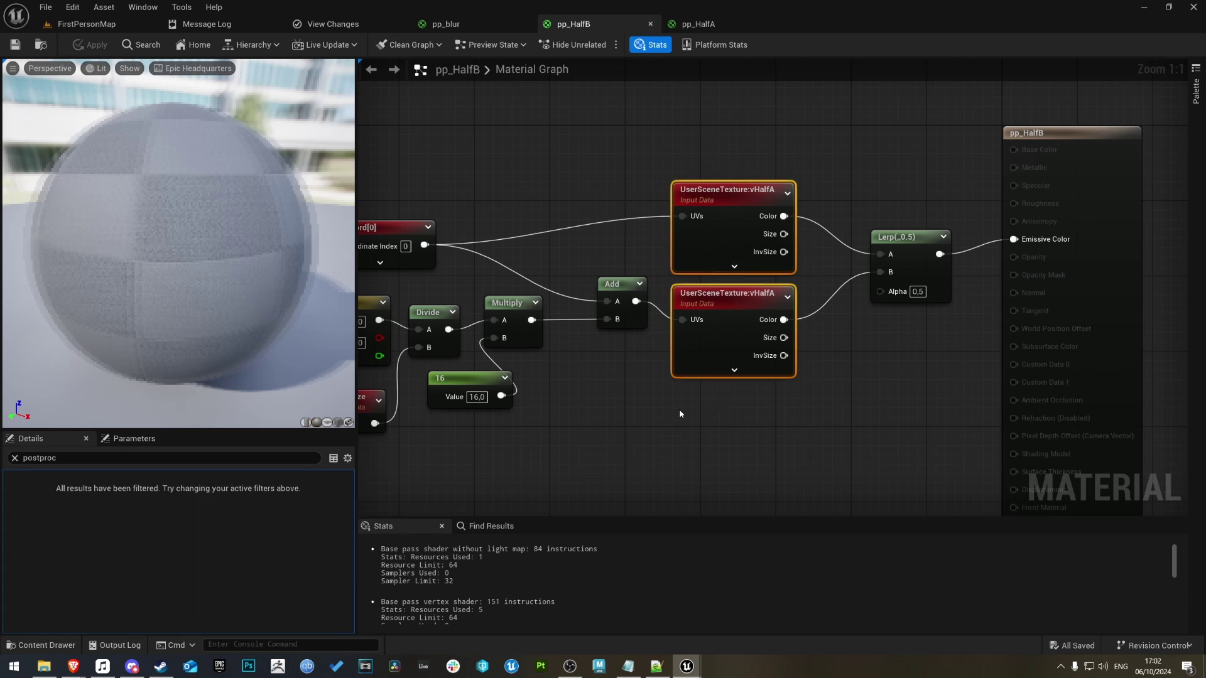
left_click(14, 458)
left_click(19, 480)
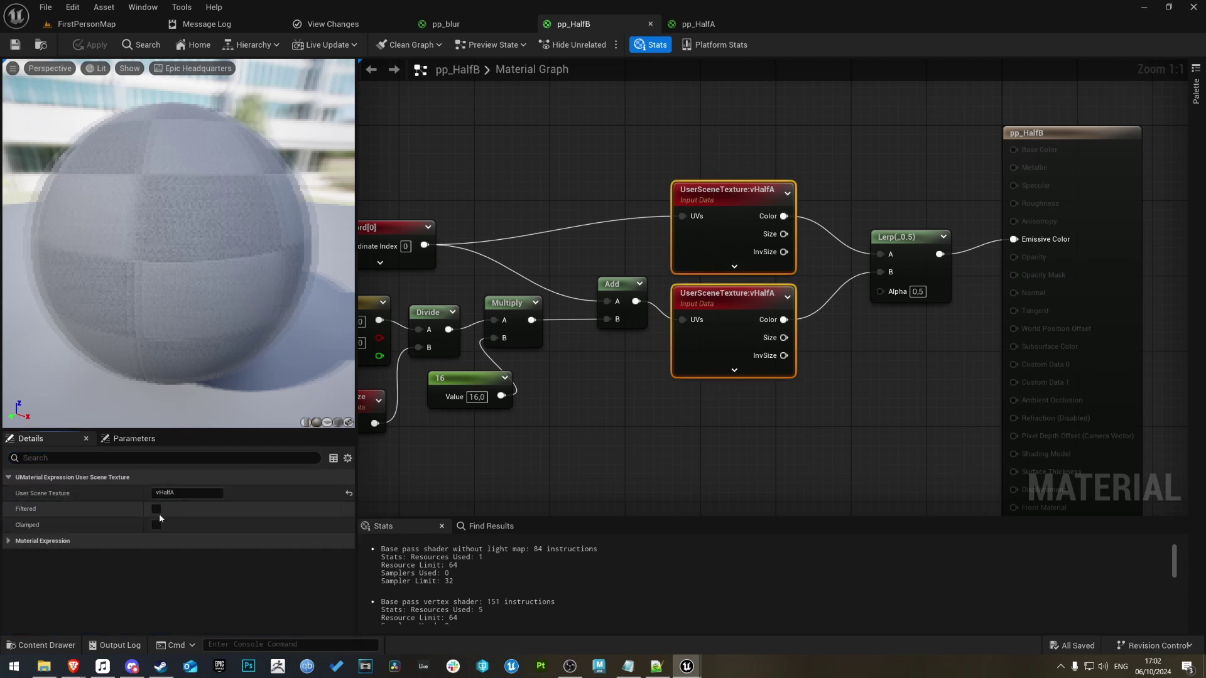
left_click(156, 510)
left_click(156, 525)
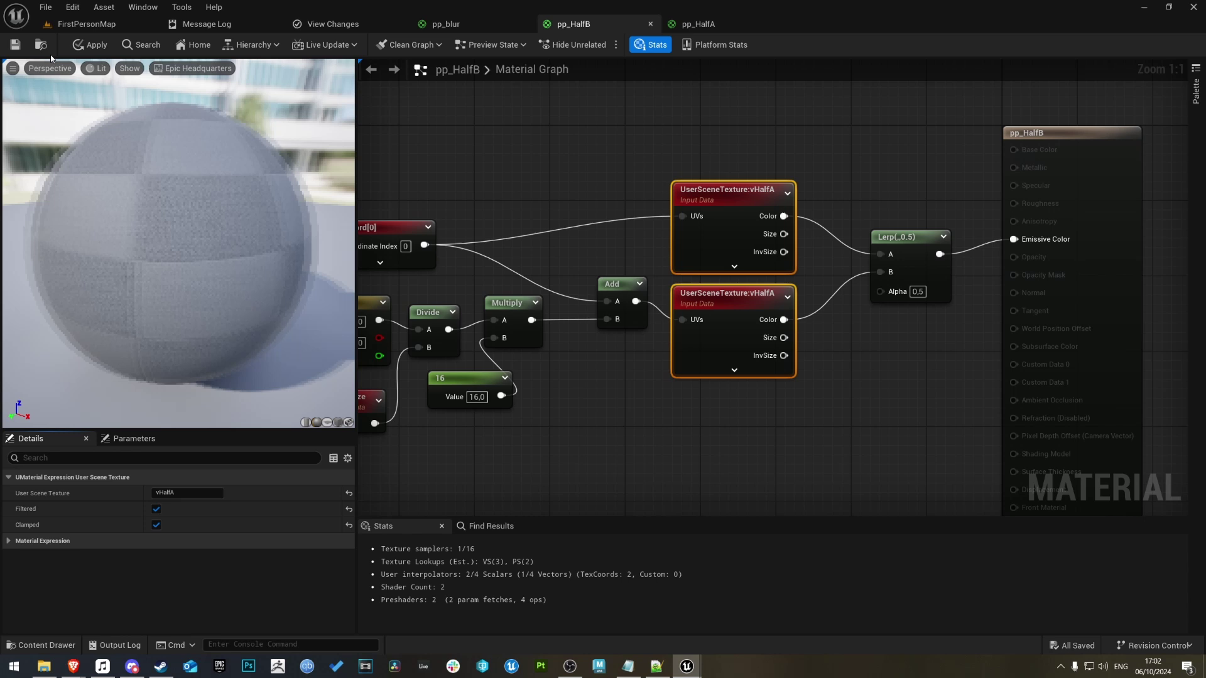
left_click(15, 44)
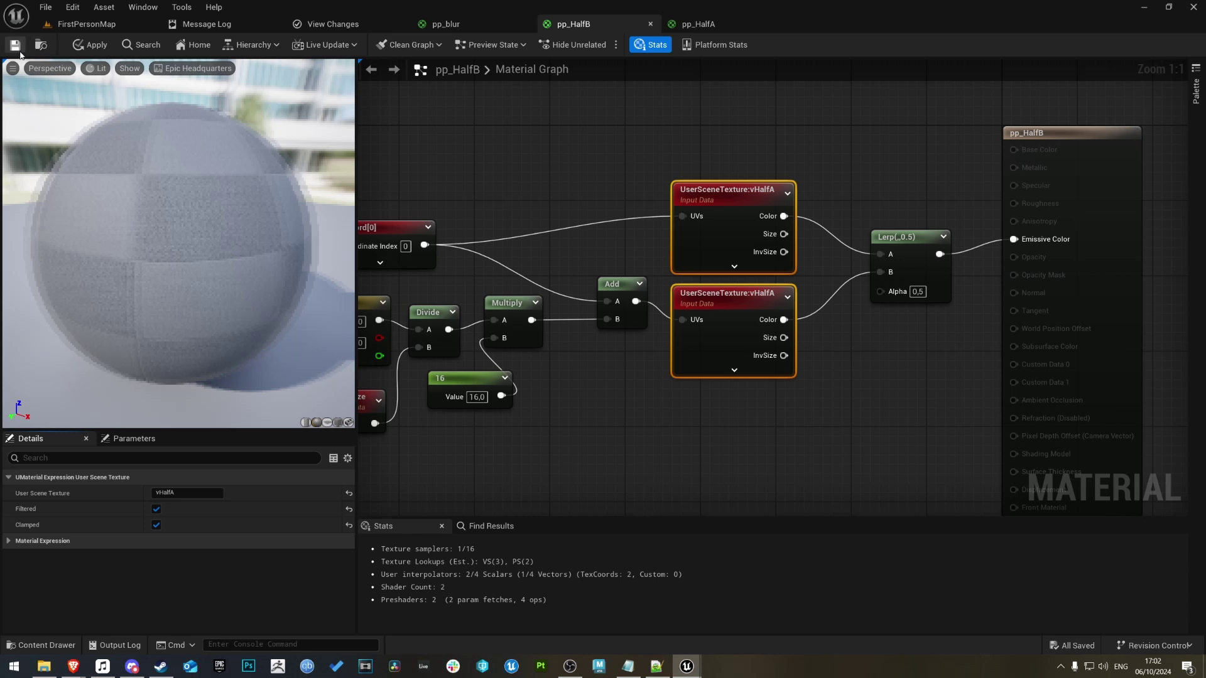
Examine the blur on pp_blur's preview sphere from several angles and review the pp_HalfA and pp_HalfB graphs behind it
left_click(727, 19)
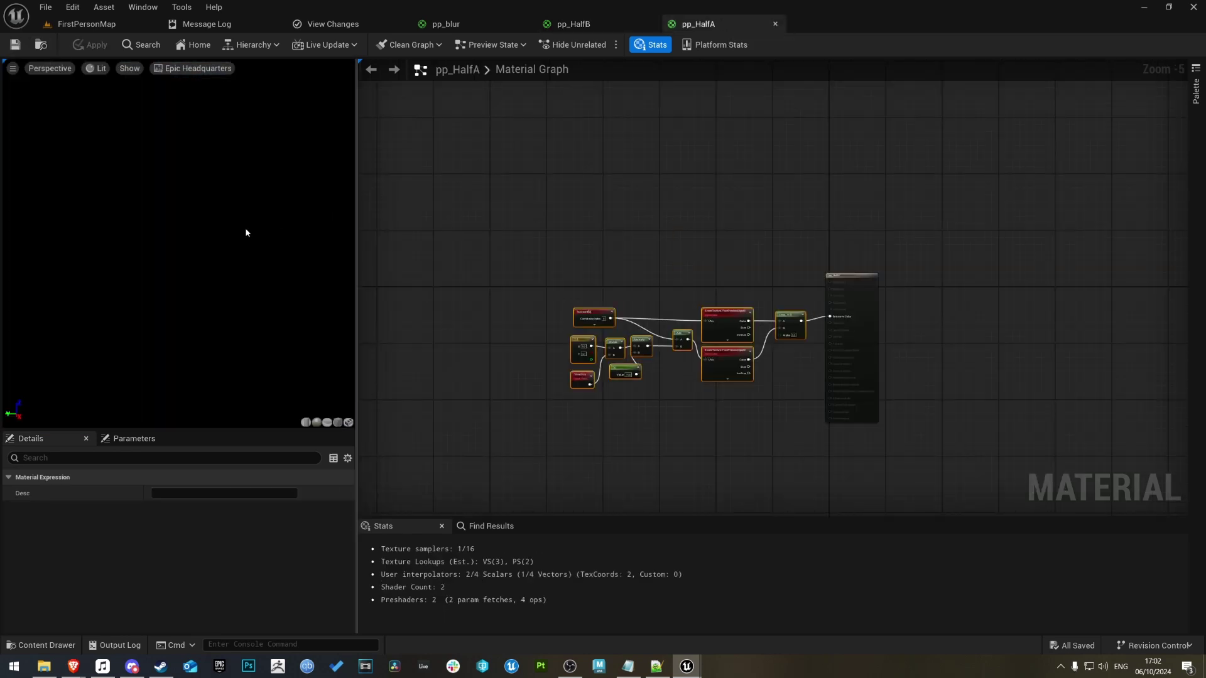
scroll(703, 183, "up", 3)
left_click(446, 24)
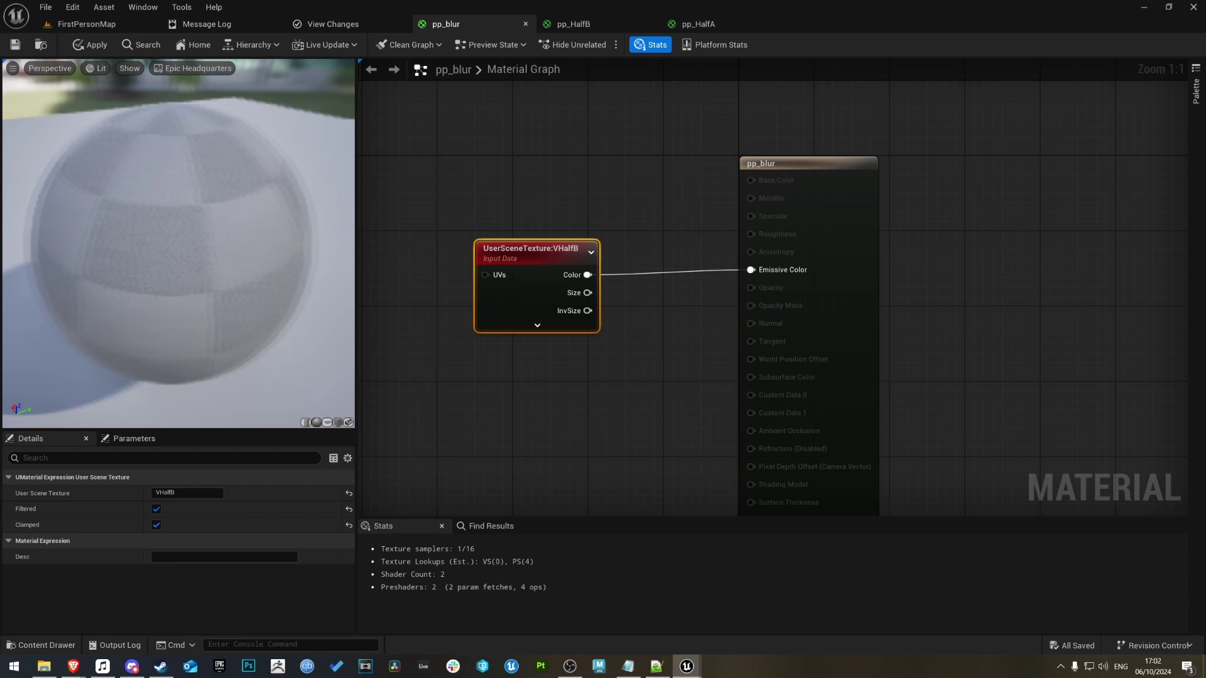
left_click_drag(183, 267, 245, 233)
left_click_drag(183, 271, 14, 240)
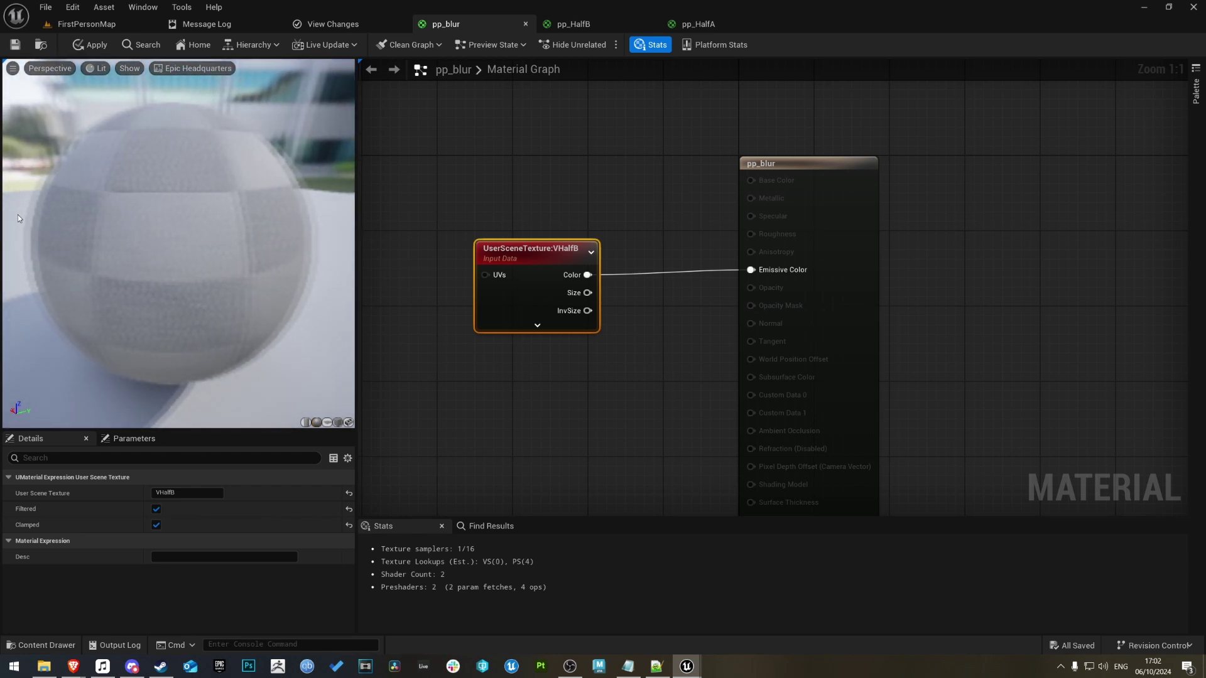
left_click(595, 105)
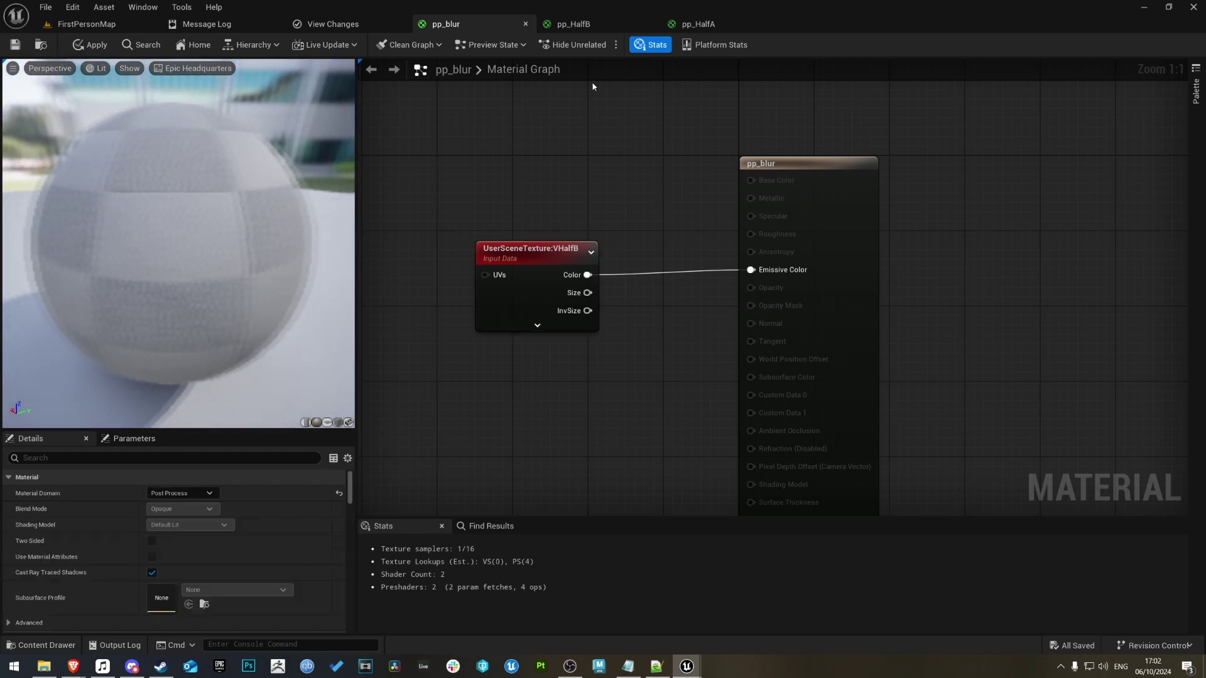
left_click(593, 25)
left_click(761, 178)
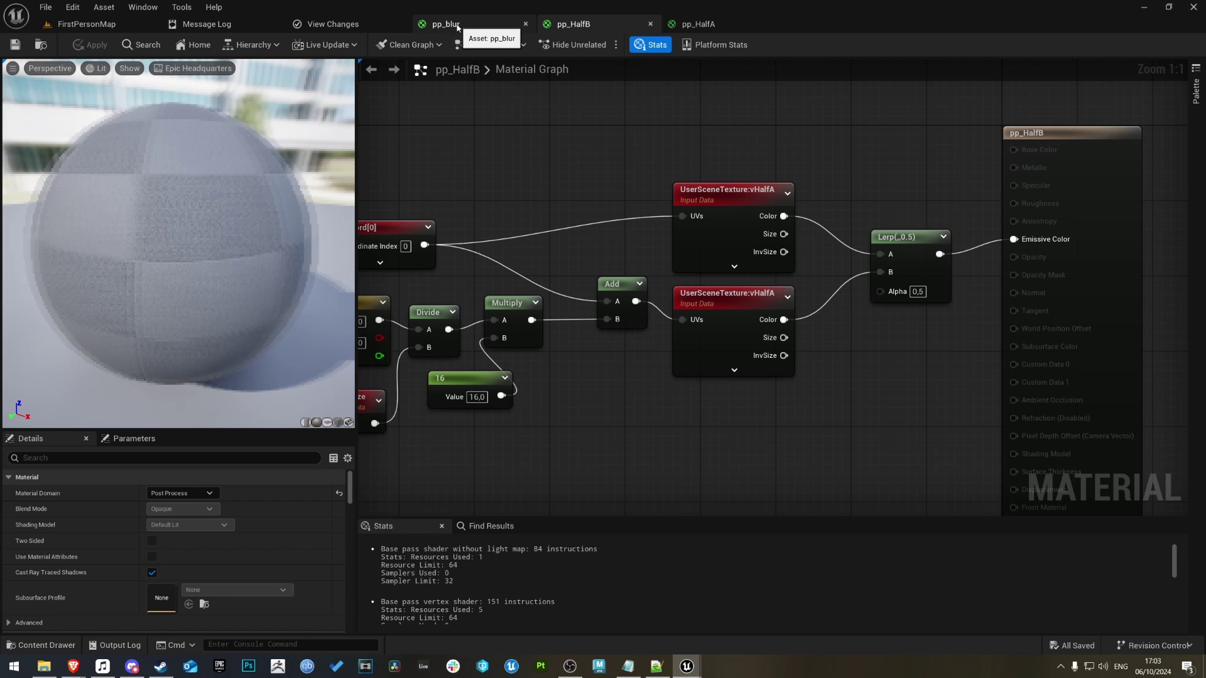
Switch to the browser's Unreal Engine Public Roadmap page and examine the BlurApply graph image under Render Pass Improvements
mouse_move(73, 665)
left_click(189, 622)
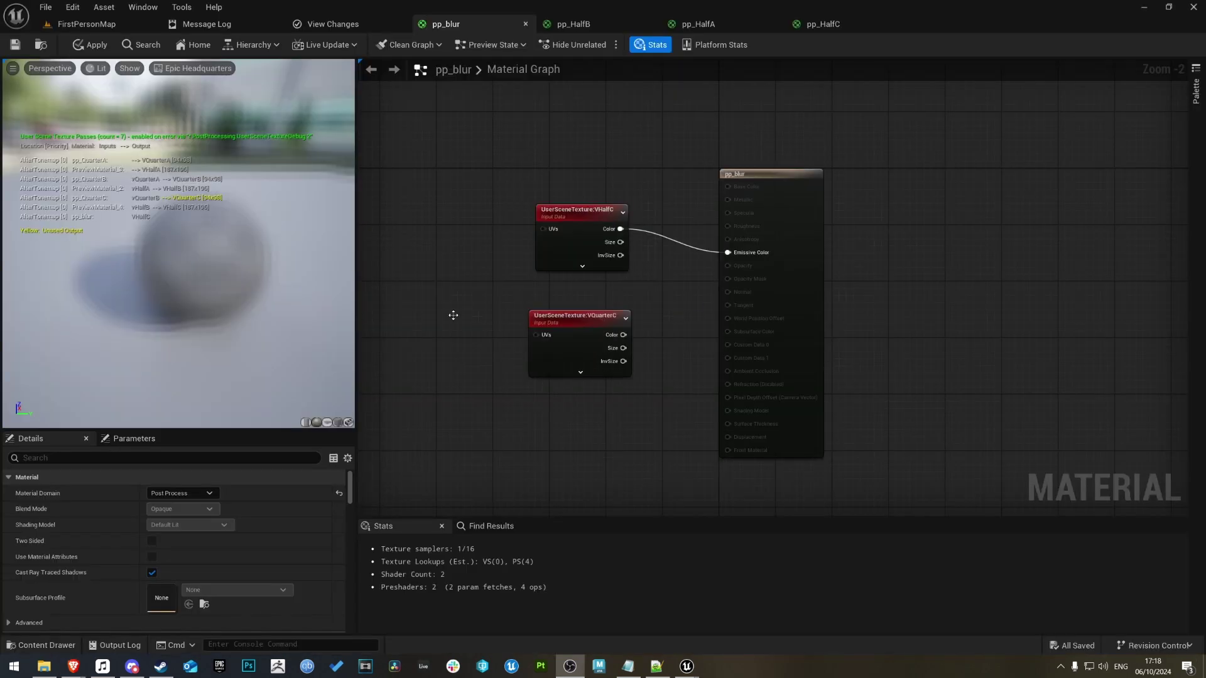
right_click_drag(457, 314, 487, 323)
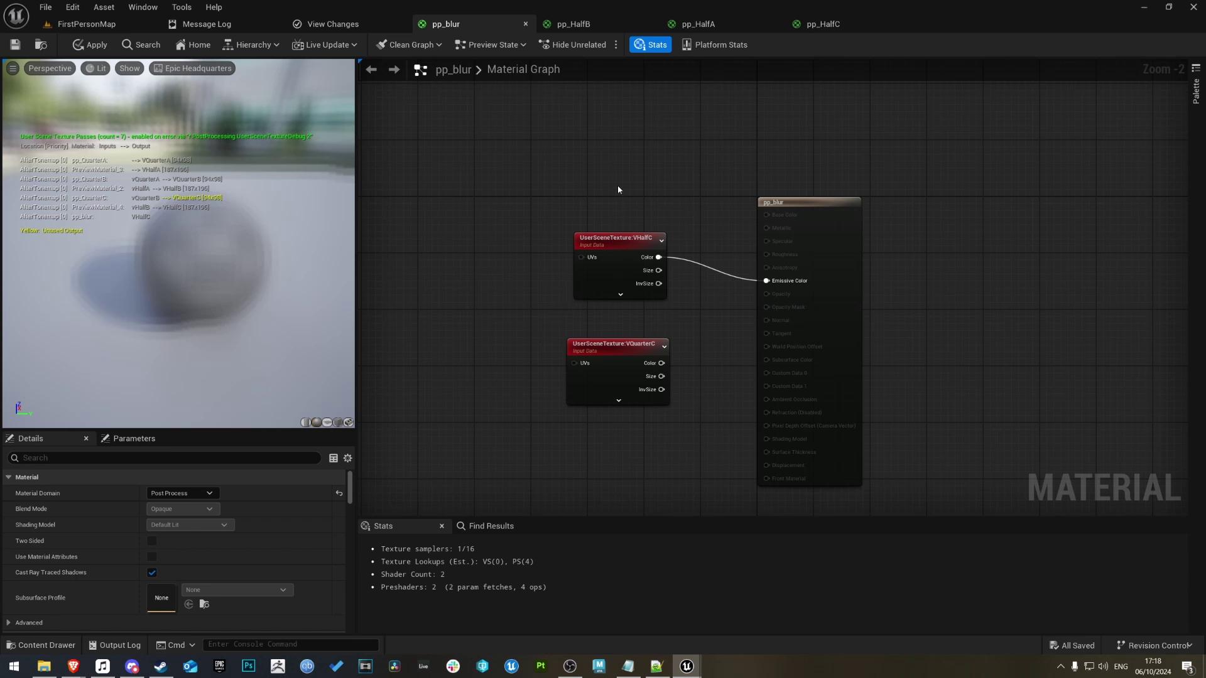
Move the VHalfC and VQuarterC nodes closer together in pp_blur and inspect the blur on the preview sphere from several angles
left_click_drag(626, 246, 612, 239)
left_click_drag(628, 348, 605, 319)
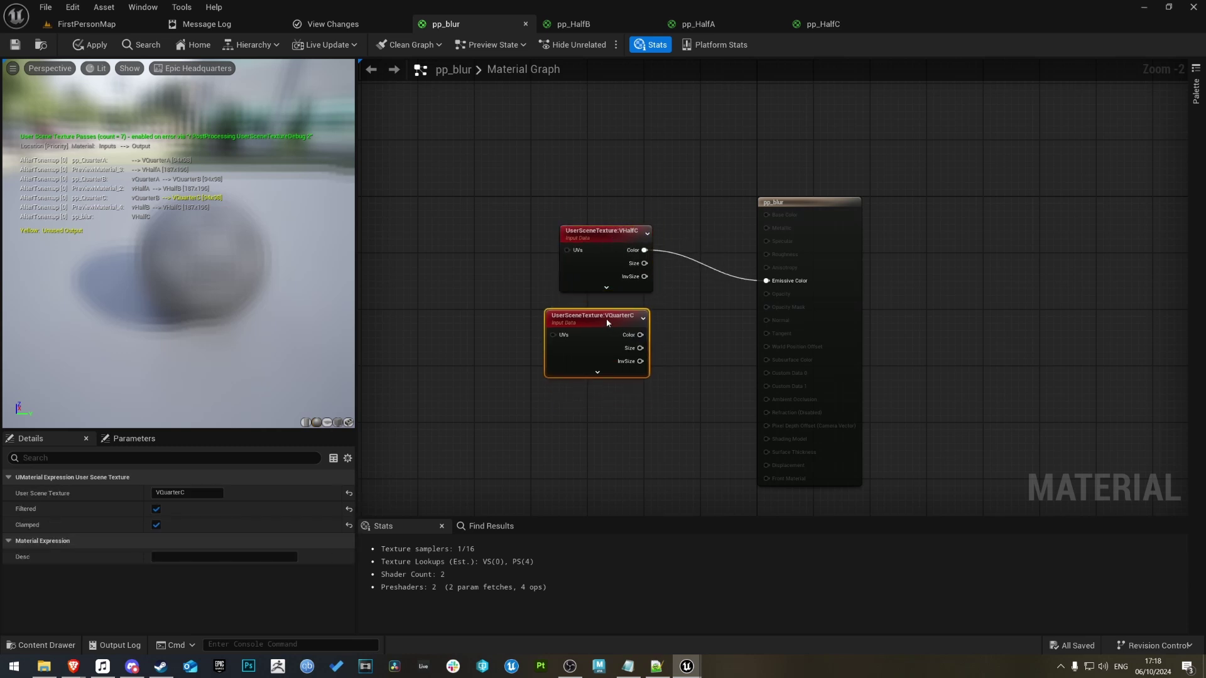
left_click_drag(191, 253, 217, 267)
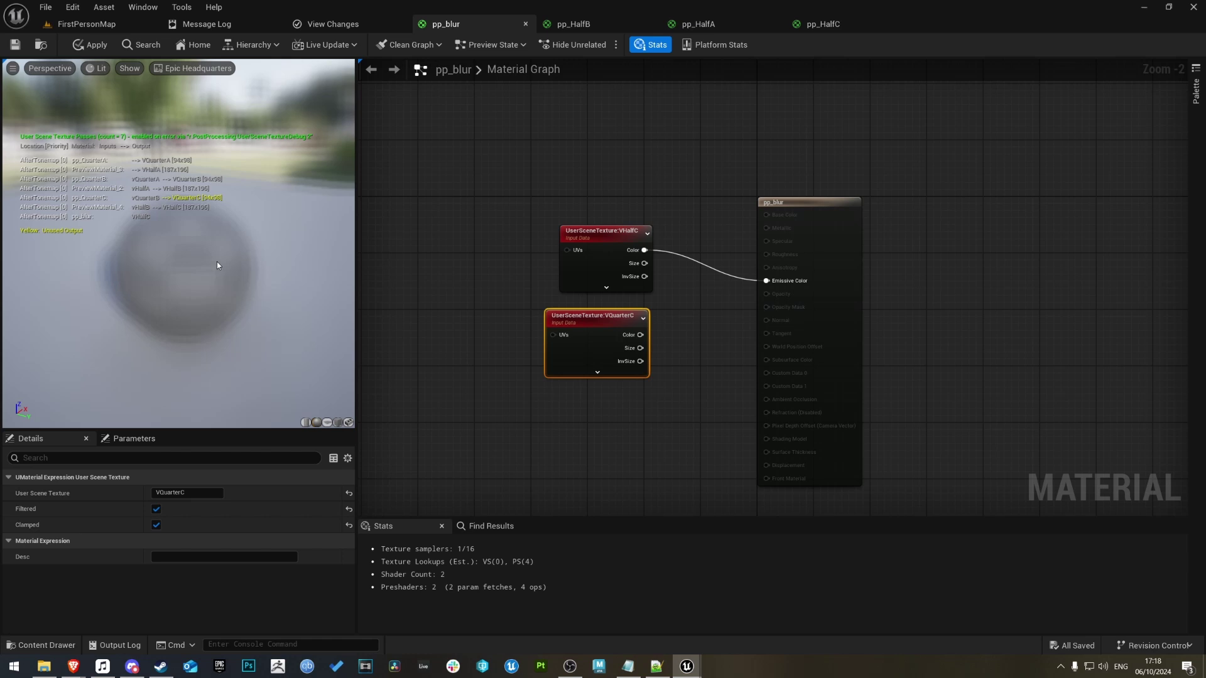
right_click_drag(218, 266, 218, 289)
left_click_drag(104, 276, 208, 251)
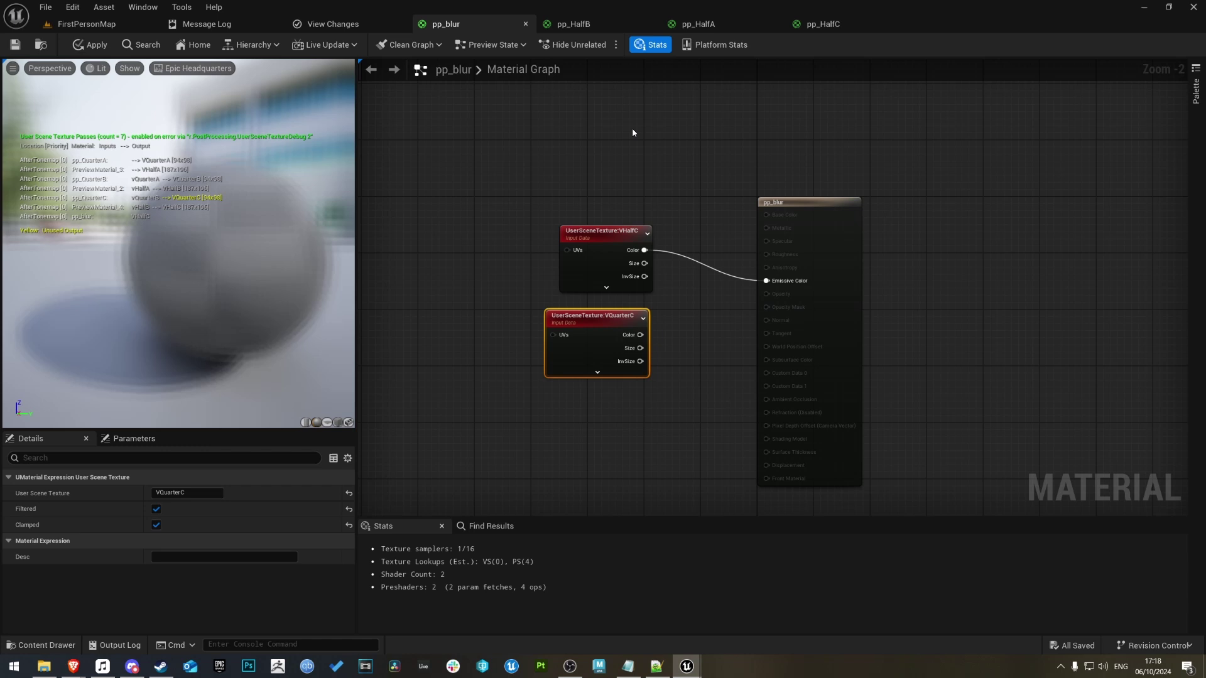
mouse_move(337, 268)
left_mouse_down()
mouse_move(295, 267)
mouse_move(337, 269)
left_mouse_up()
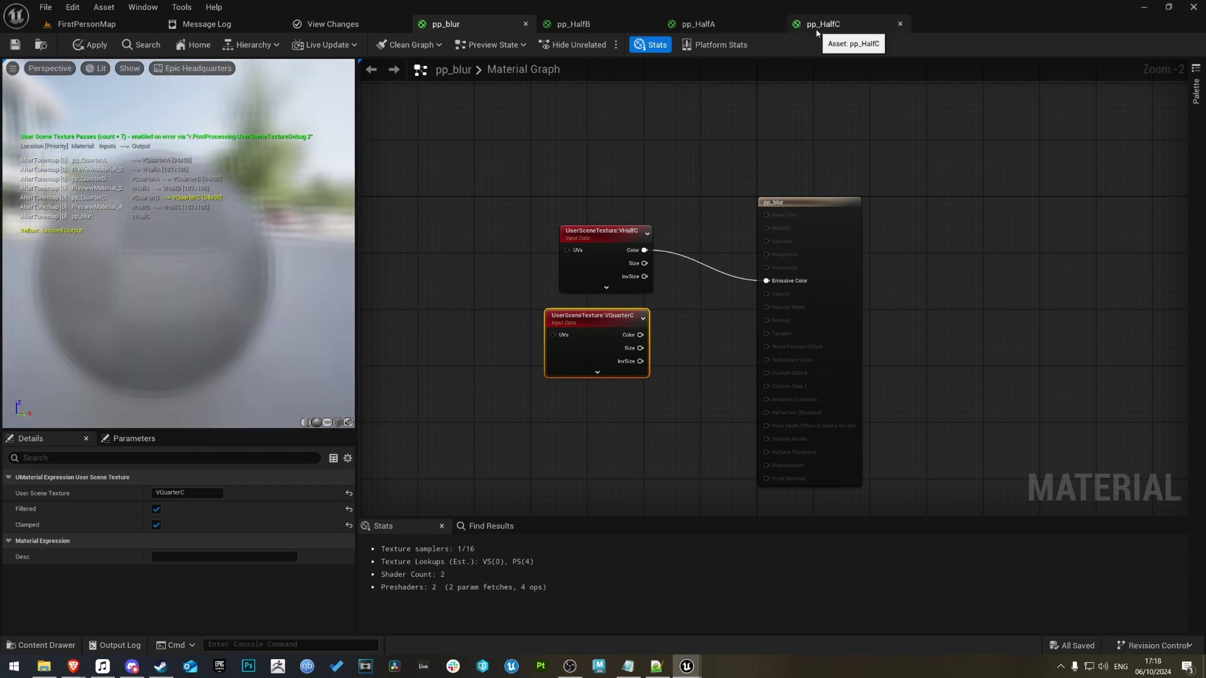
Review the full pp_HalfA graph and the pp_HalfB graph, and return to pp_blur
left_click(723, 25)
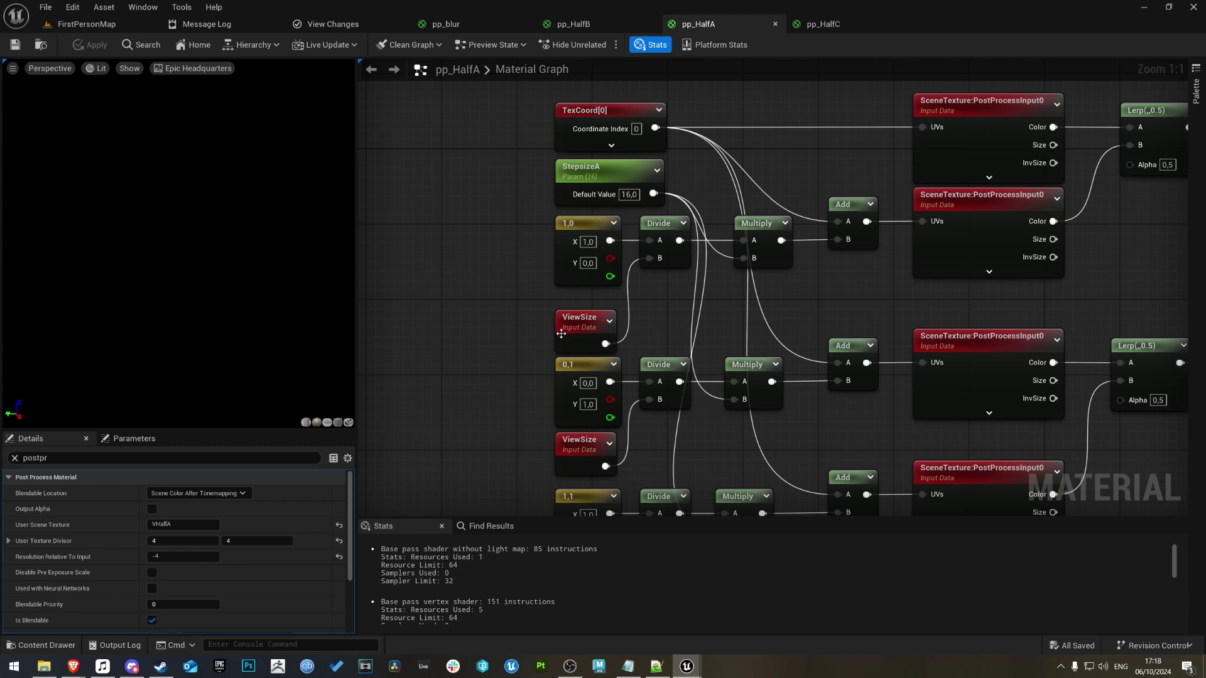
scroll(502, 336, "down", 3)
right_click_drag(665, 326, 484, 290)
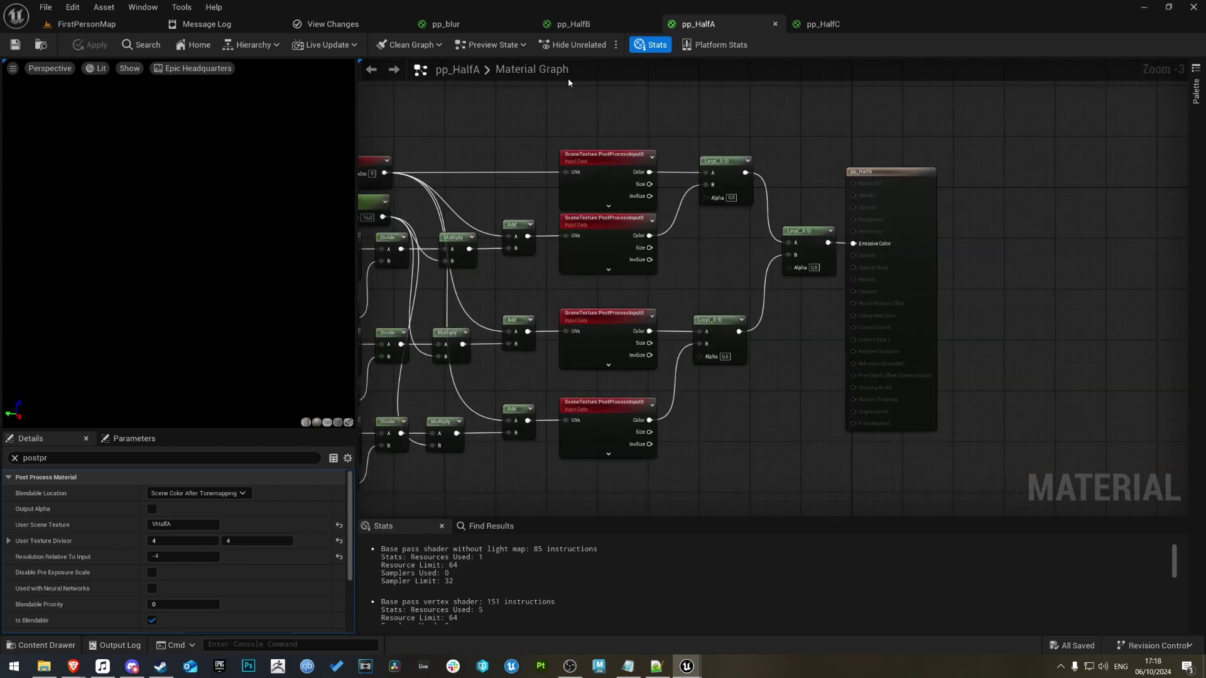
right_click_drag(614, 133, 695, 119)
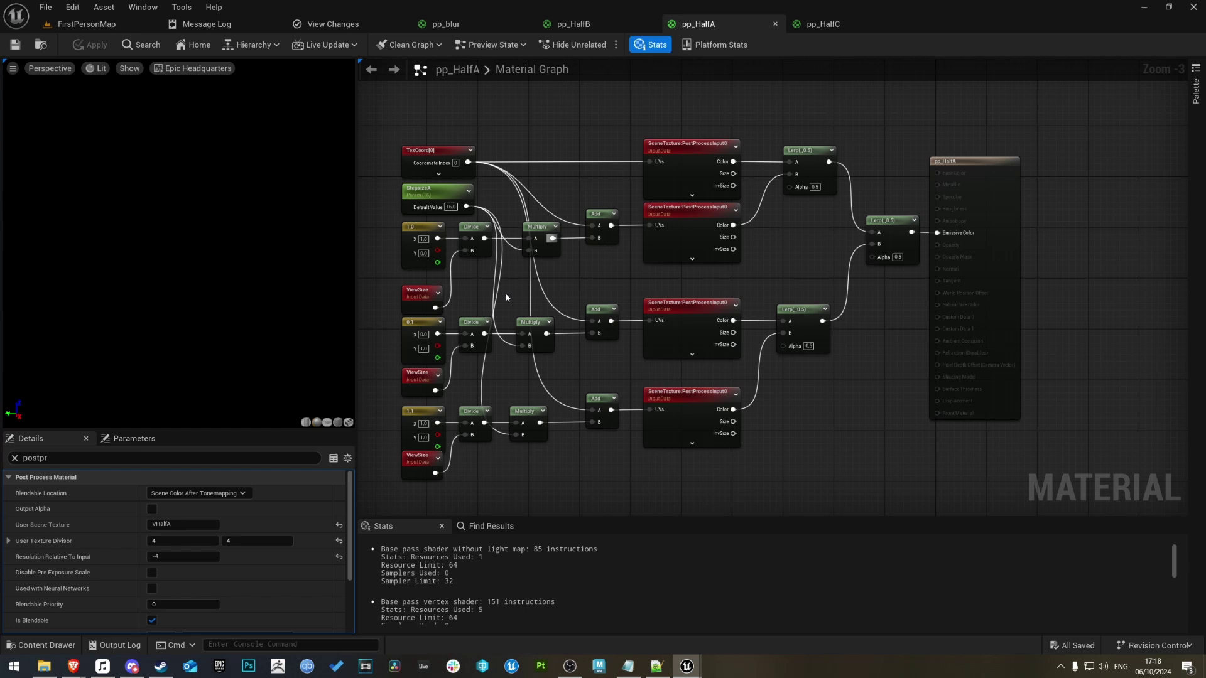
right_click_drag(564, 118, 628, 110)
right_click_drag(827, 422, 801, 411)
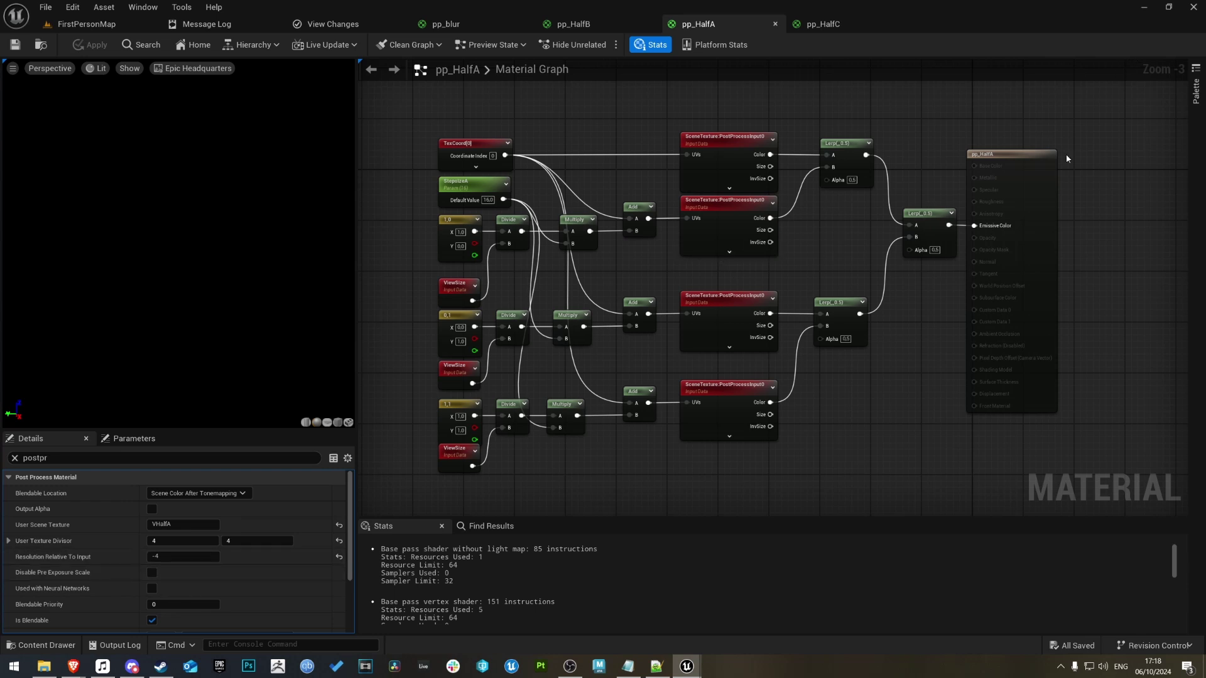
left_click(594, 24)
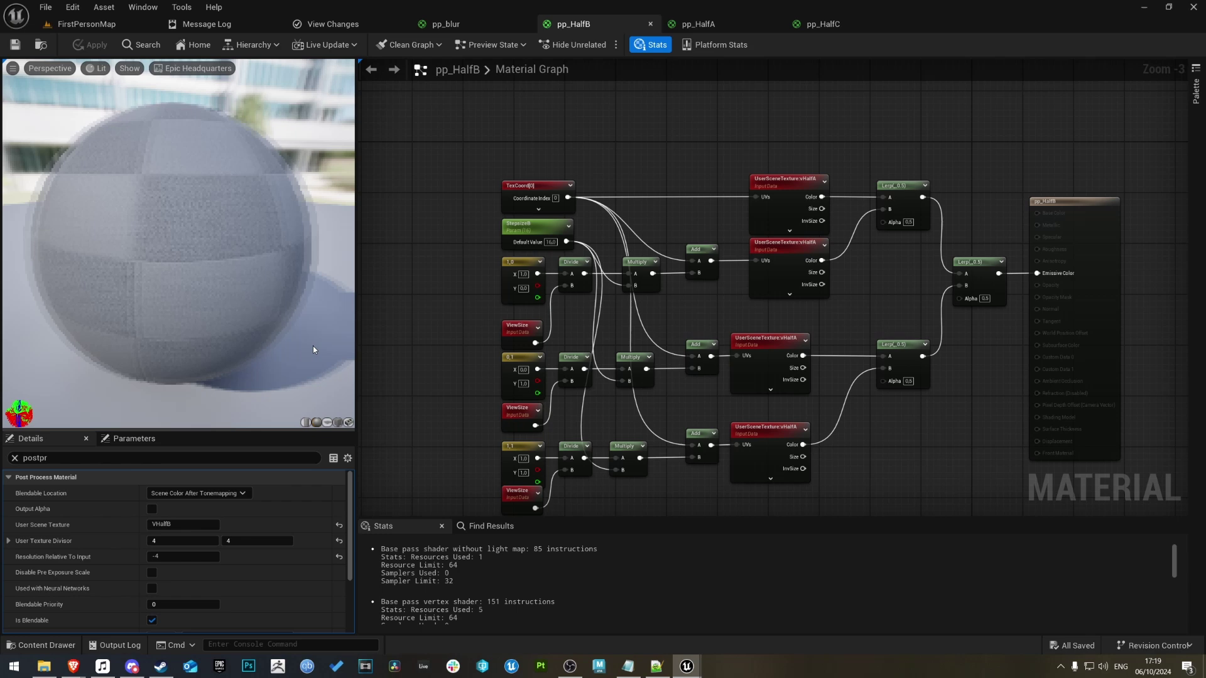
left_click(442, 24)
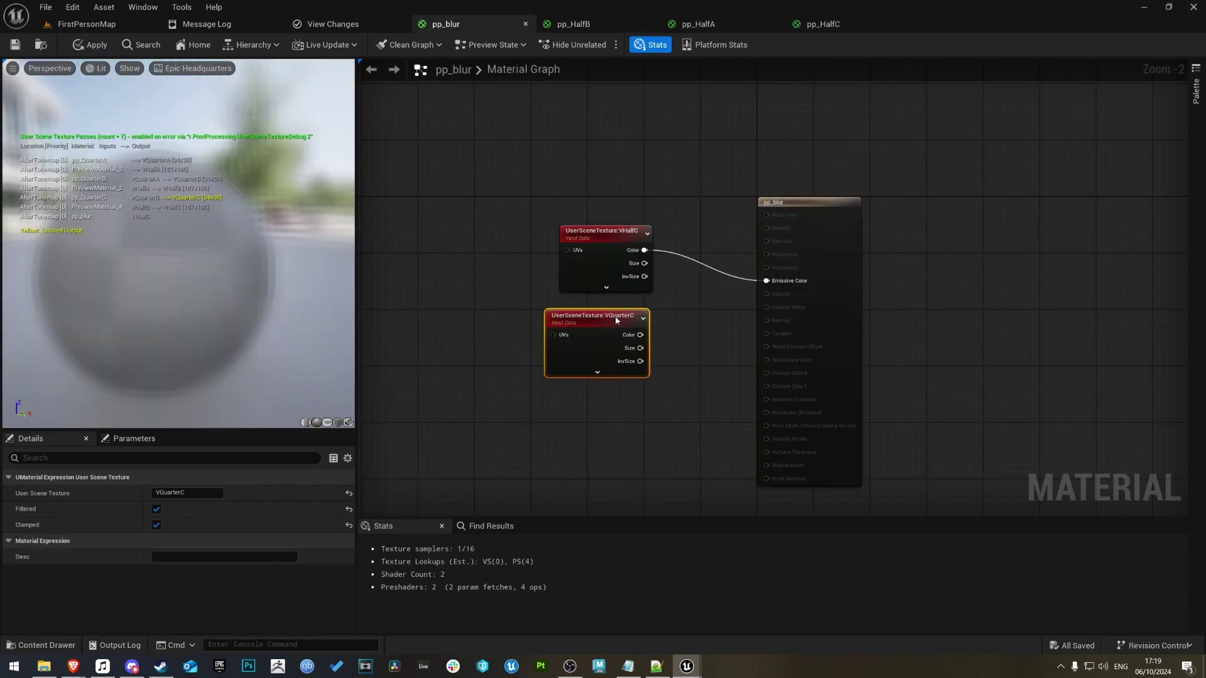
Stack the VHalfC node directly above the VQuarterC node in the pp_blur graph
left_click(699, 318)
scroll(653, 270, "up", 2)
left_click_drag(581, 232, 523, 259)
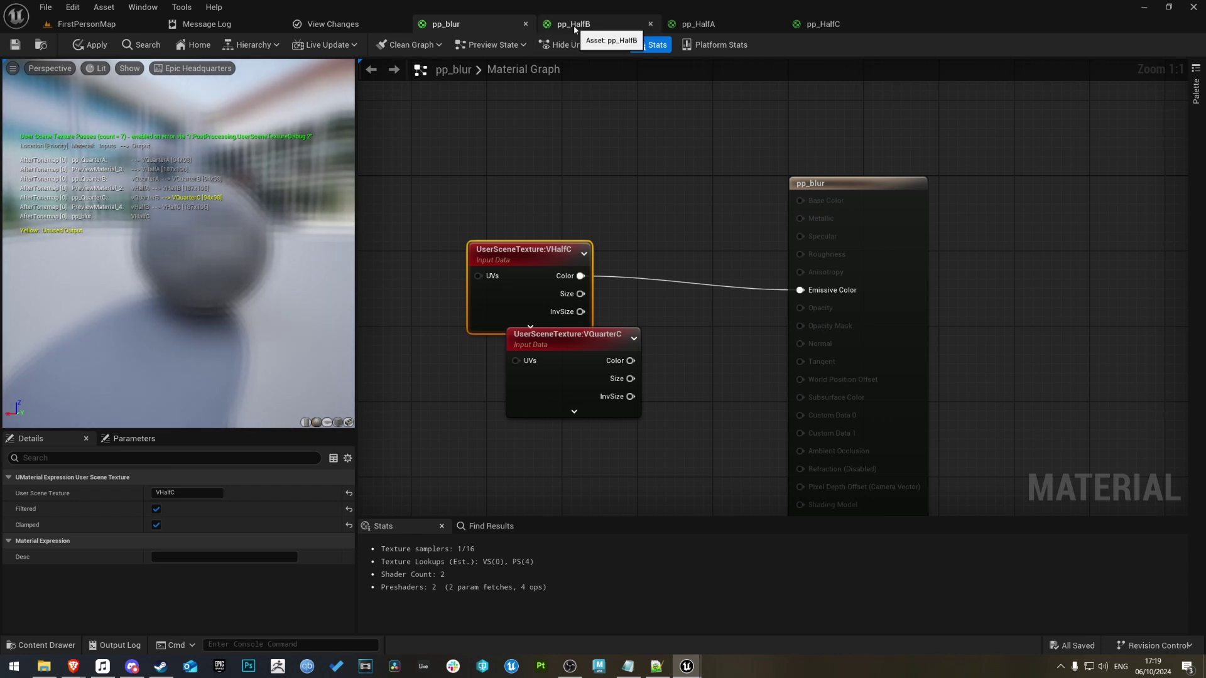
left_click_drag(528, 257, 585, 237)
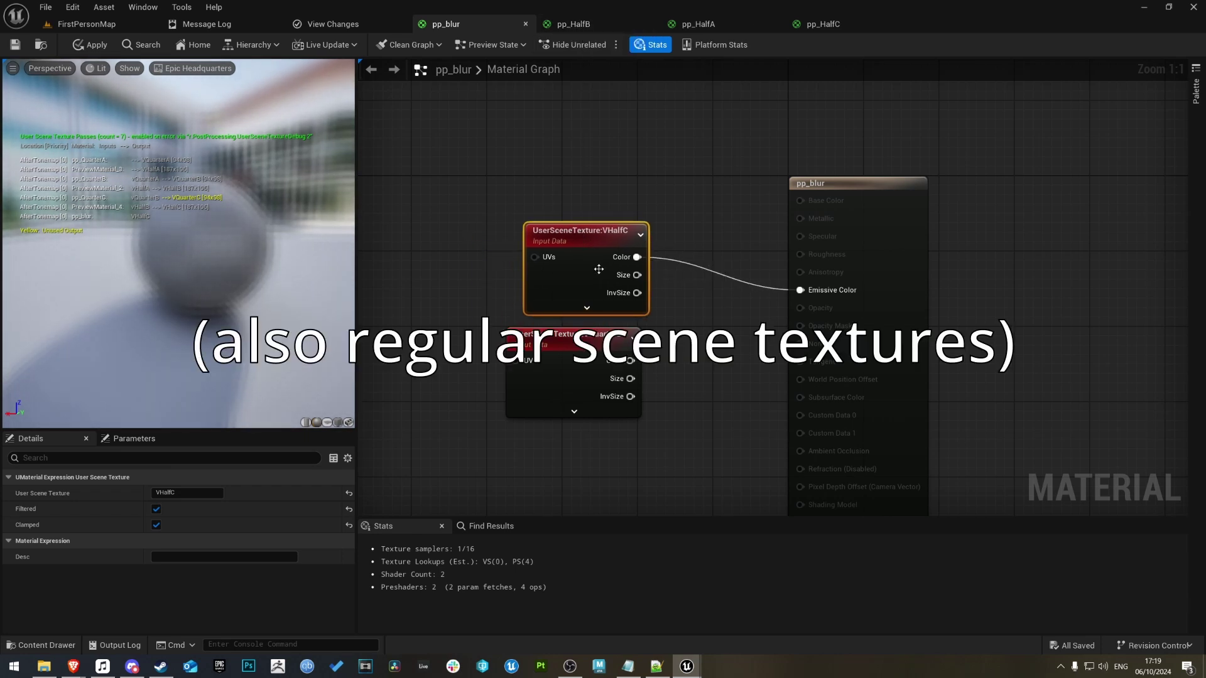
right_click_drag(600, 182, 573, 166)
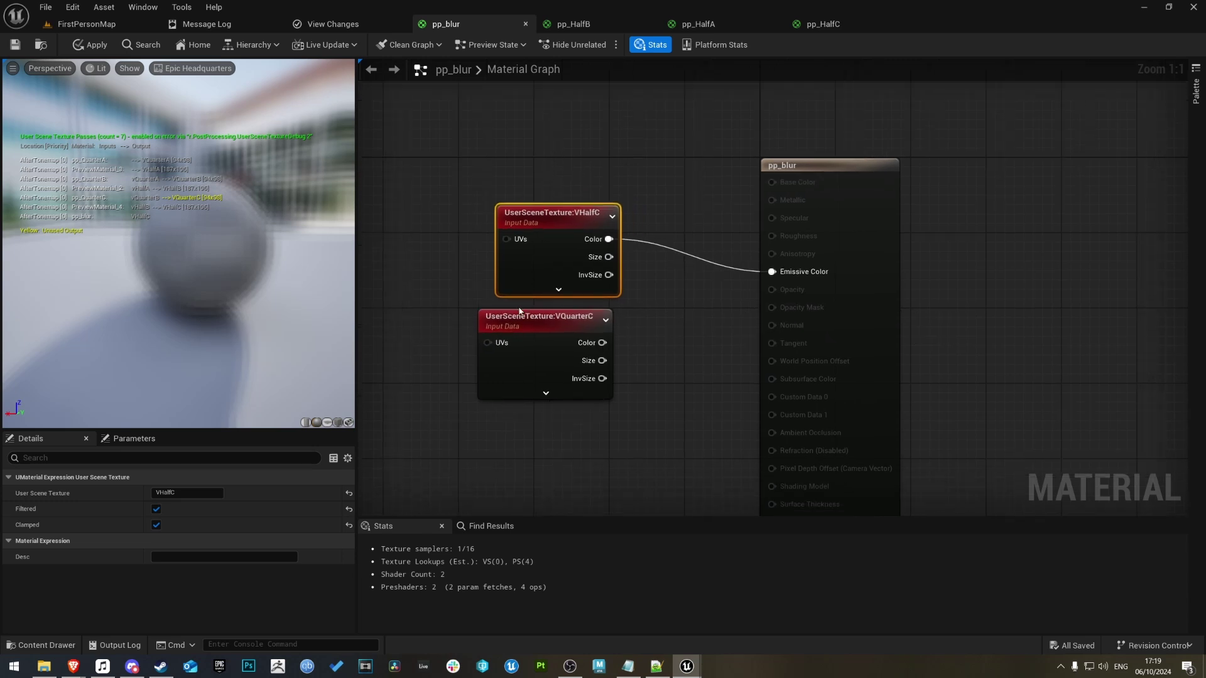
left_click_drag(518, 322, 536, 311)
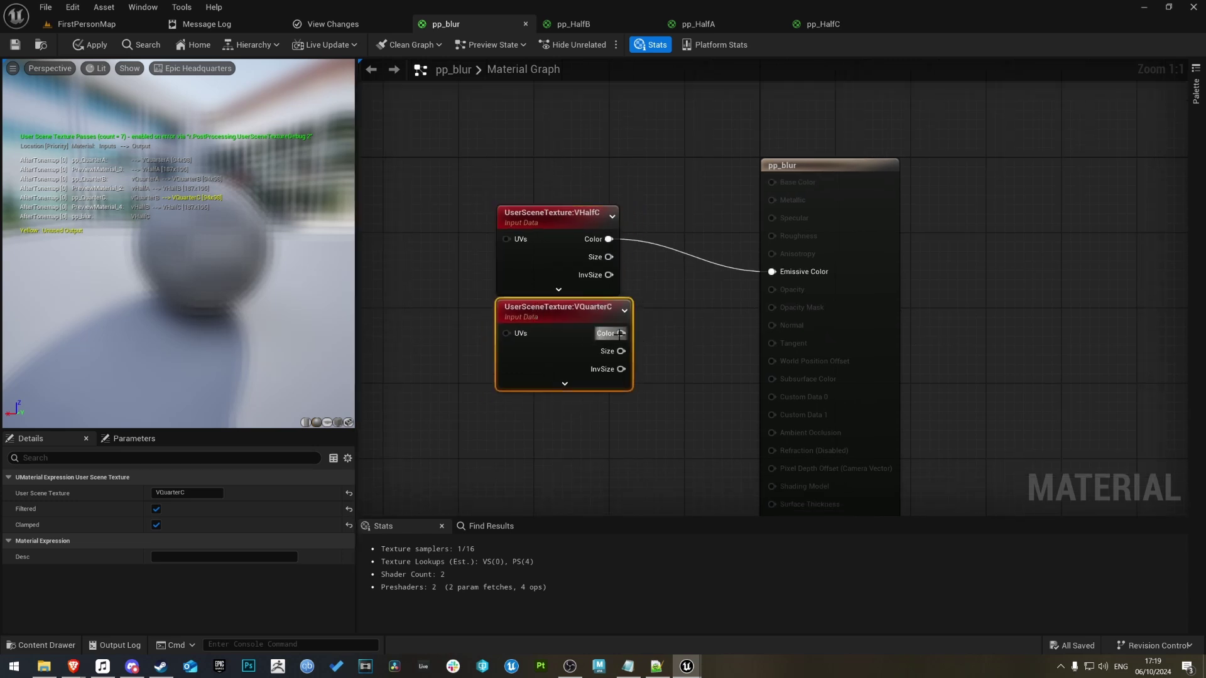
Connect VQuarterC's Color output to Emissive Color in pp_blur and inspect the result on the preview sphere
left_click_drag(620, 333, 782, 274)
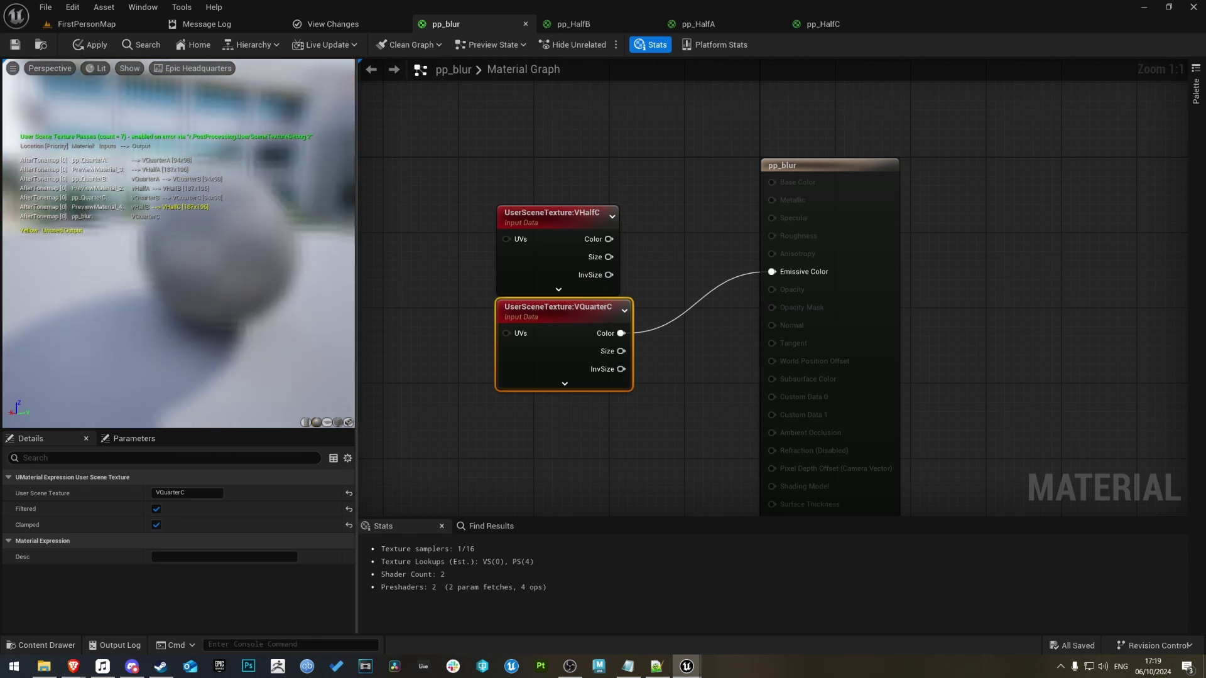
left_click_drag(268, 253, 239, 252)
left_click_drag(186, 288, 161, 288)
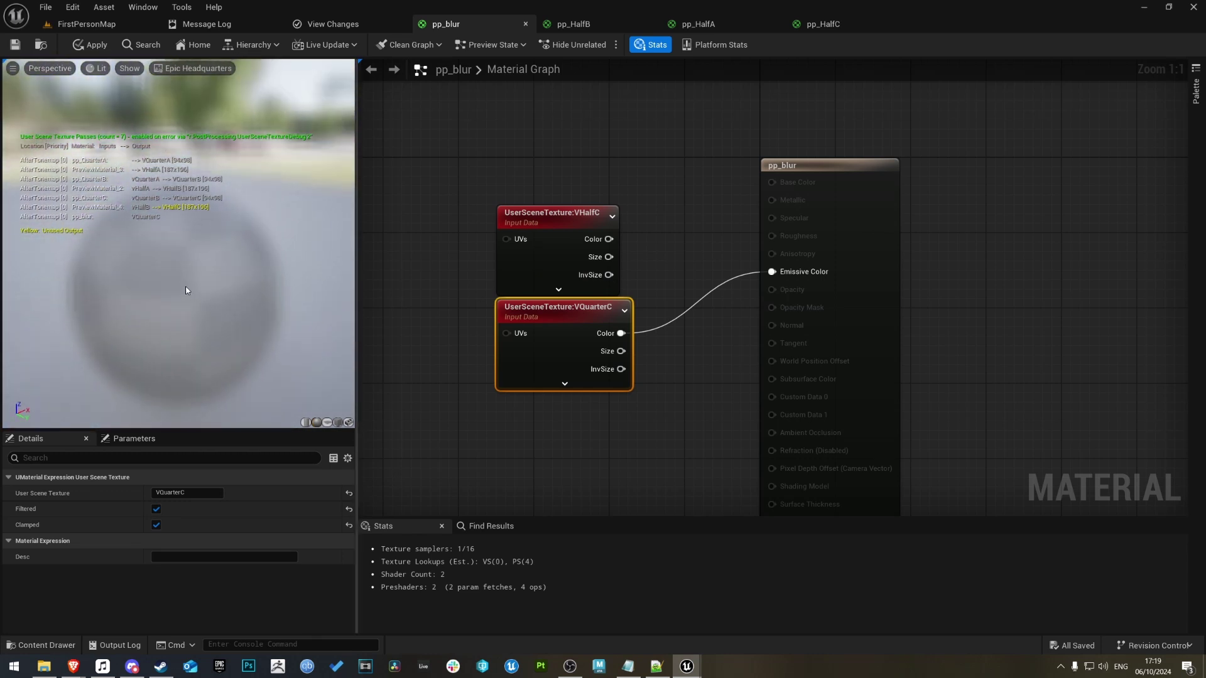
left_click(662, 278)
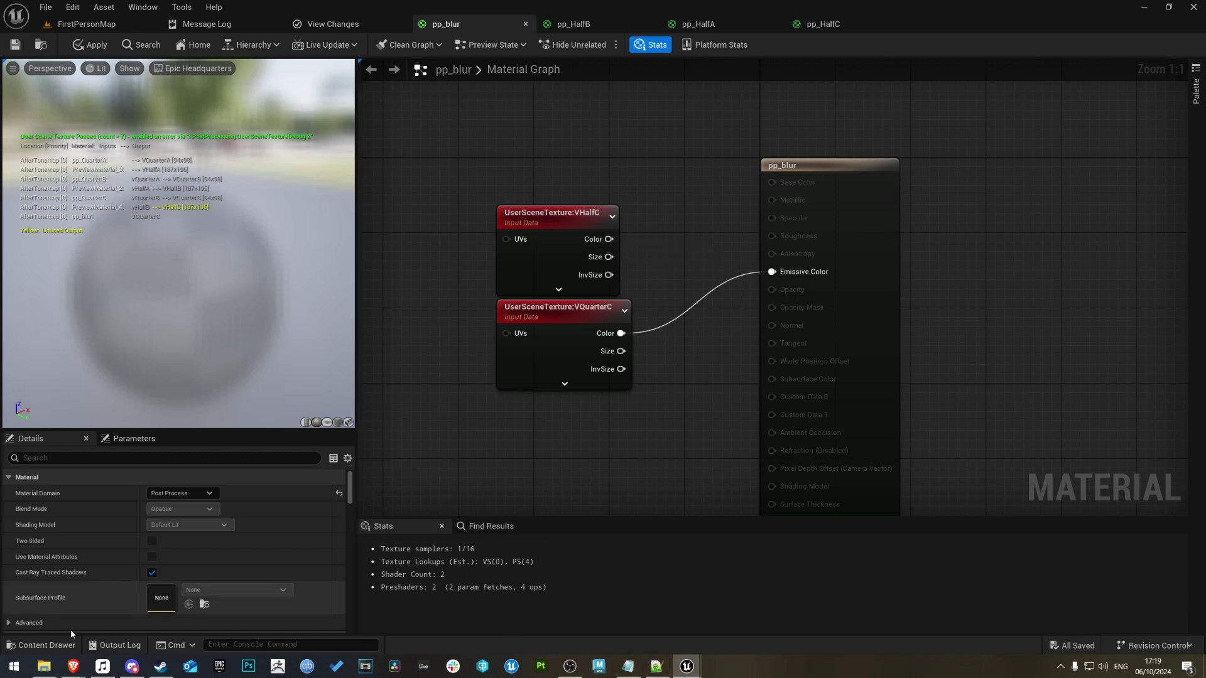
Consult the roadmap's BlurApply graph in the browser, and add a SceneTexture node set to PostProcessInput0 above VHalfC in pp_blur
mouse_move(74, 665)
left_click(188, 612)
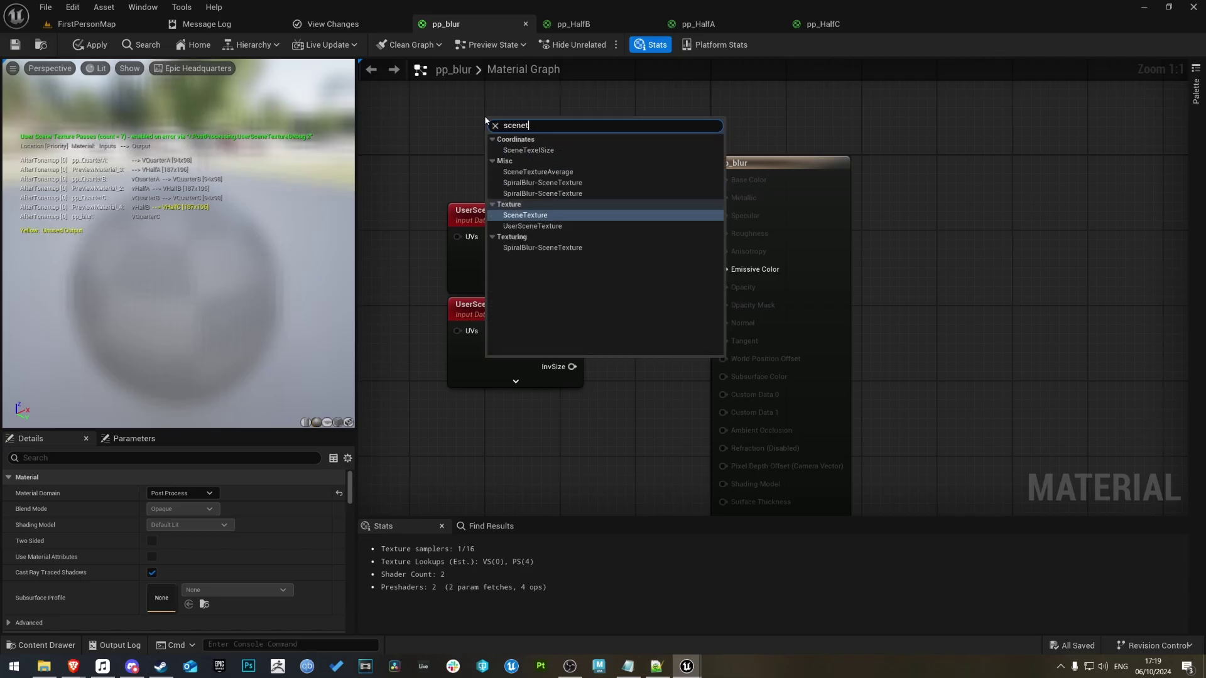
type("ex")
key("Return")
left_click(197, 493)
left_click(188, 377)
right_click_drag(470, 237, 681, 291)
left_click_drag(804, 187, 522, 152)
left_click_drag(771, 272, 508, 280)
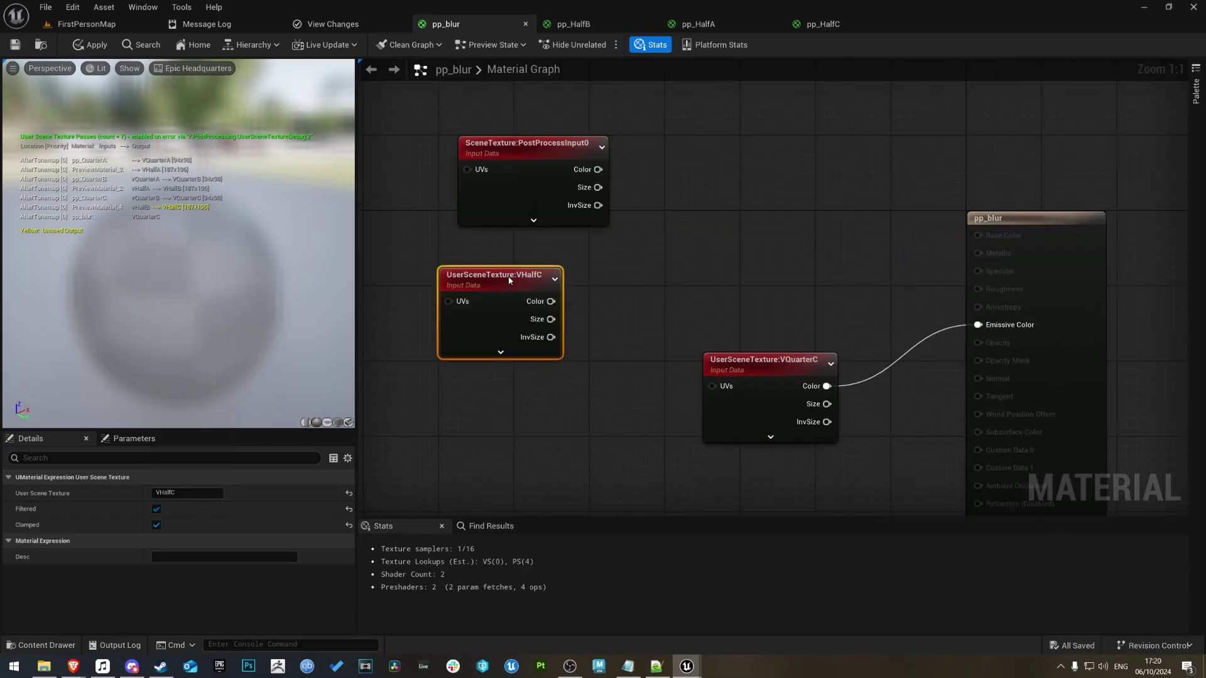
Add Mask and Multiply nodes beside VHalfC, and wire its Color output through the Mask into Multiply's A input
right_click_drag(685, 348, 777, 374)
key("m")
left_click(723, 226)
right_click(667, 291)
type("mask")
key("Return")
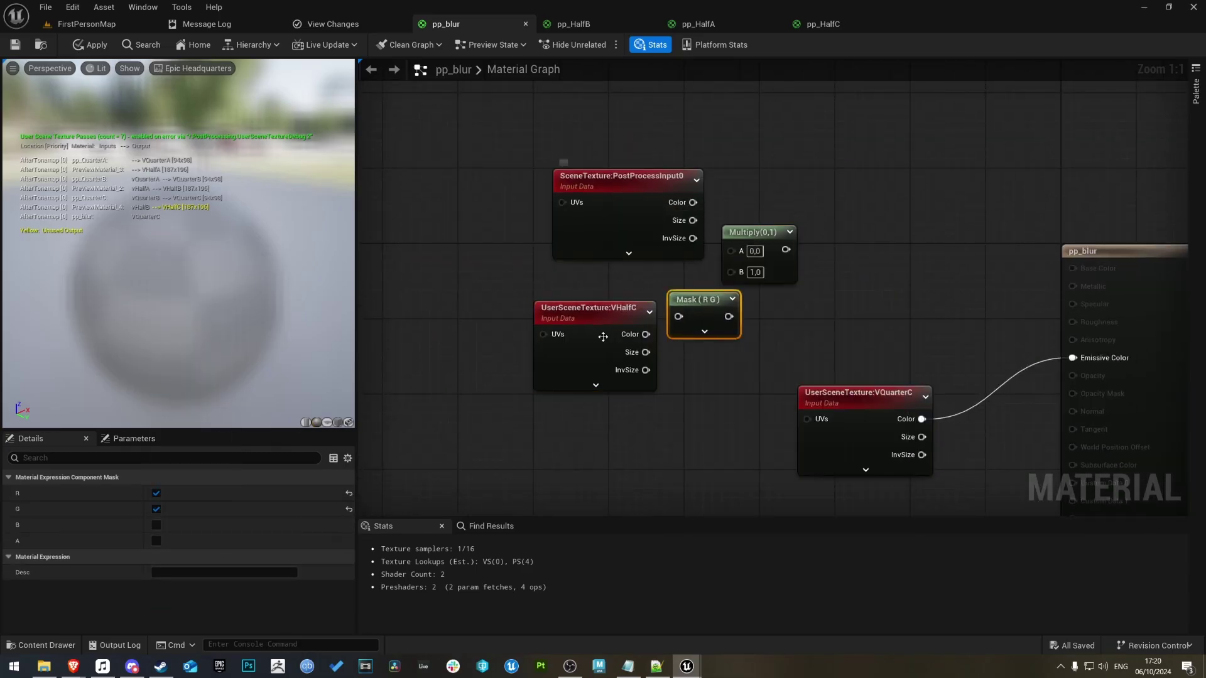
left_click_drag(602, 334, 601, 316)
left_click_drag(645, 316, 678, 316)
left_click_drag(729, 317, 779, 297)
Add a vector parameter named Col1 below VHalfC and connect it to the Multiply node's B input
key("v")
left_click(640, 388)
type("Col1")
left_click_drag(729, 424, 759, 333)
left_click_drag(675, 396, 572, 393)
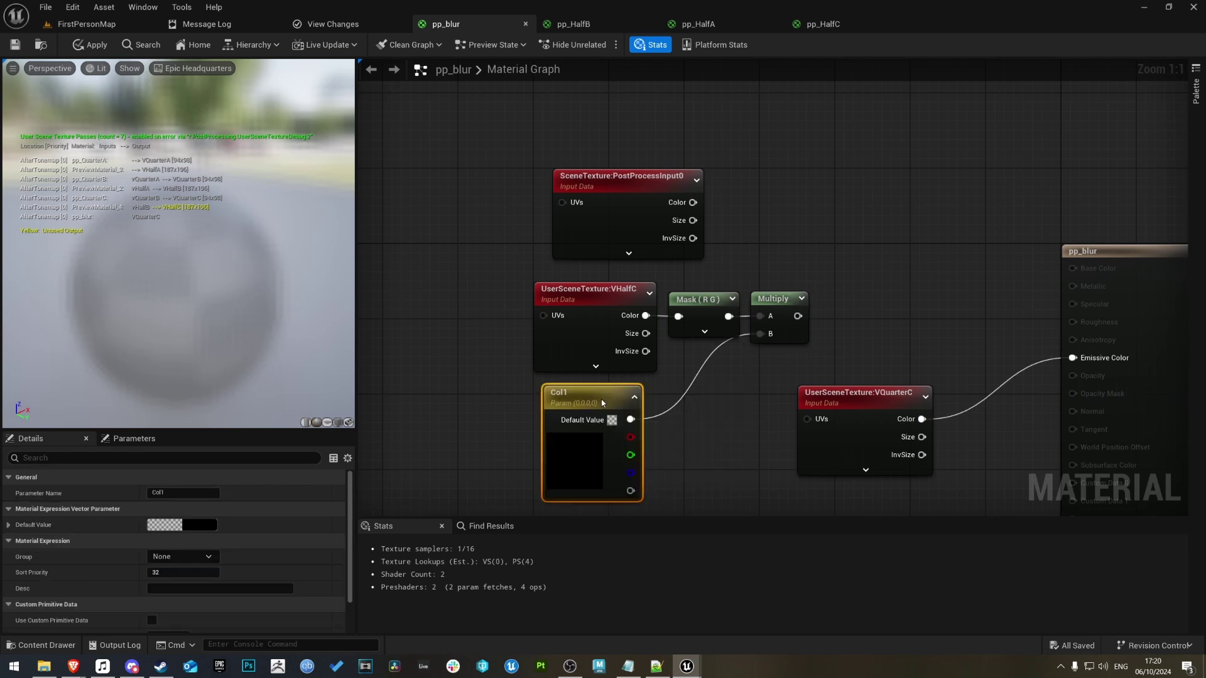
Arrange VQuarterC beneath the VHalfC branch, and enable the B channel on the Mask node so it passes RGB
left_click_drag(835, 276, 547, 440)
left_click_drag(574, 303, 414, 294)
right_click_drag(414, 294, 628, 160)
scroll(627, 160, "down", 2)
left_click_drag(942, 242, 616, 326)
left_click(722, 157)
left_click(157, 530)
Duplicate the Mask and Multiply nodes for the VQuarterC branch and feed VQuarterC's Color output into the duplicated Mask
left_click_drag(825, 141, 722, 195)
key("ctrl+d")
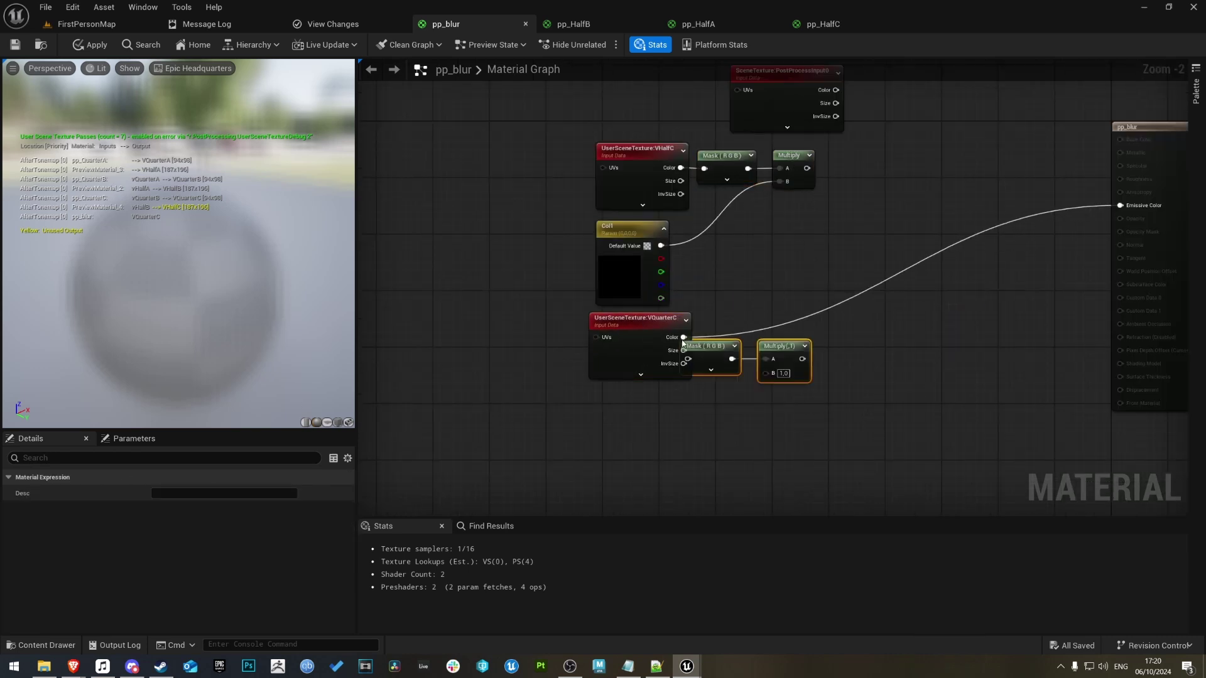
left_click_drag(728, 350, 749, 329)
Duplicate the Col1 parameter, rename the copy Col2, and connect it to the B input of VQuarterC's Multiply node
left_click(635, 232)
key("ctrl+d")
left_click(618, 428)
type("Col2")
left_click_drag(665, 449, 786, 352)
Add a ScreenPosition node below the colour branches and attach a Subtract node to its ViewportUV output
right_click_drag(587, 502, 590, 416)
right_click(578, 432)
type("screen")
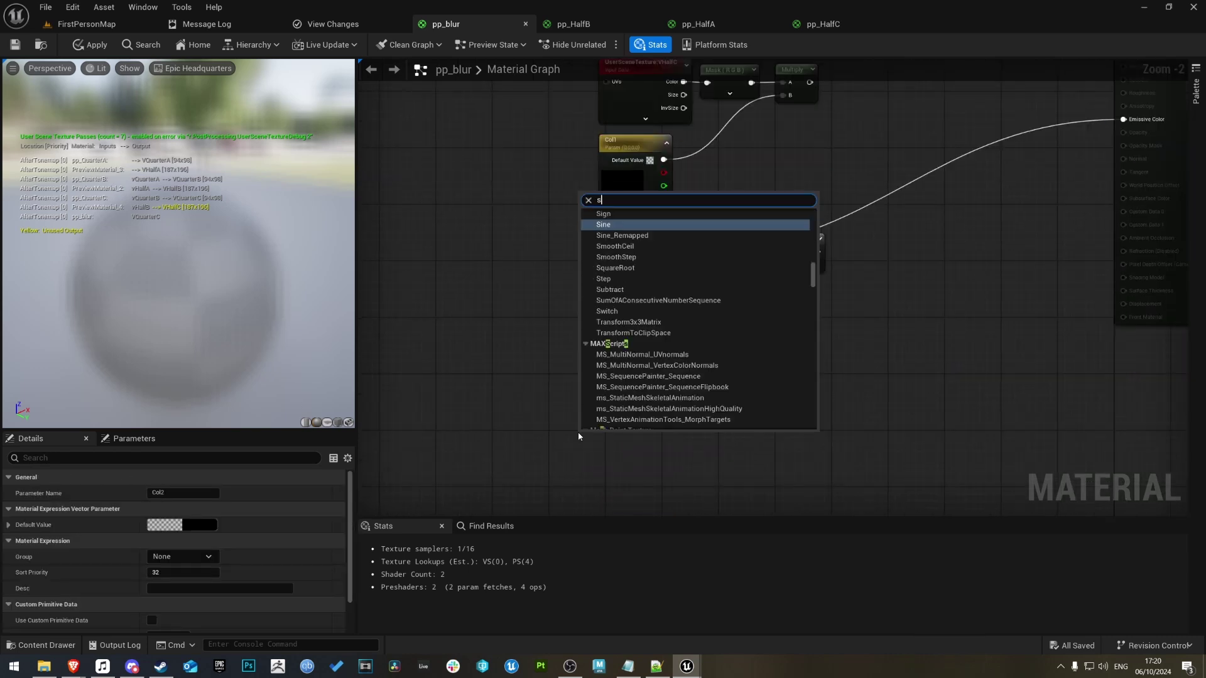
key("Return")
type("sub")
key("Return")
Extend the ScreenPosition chain after the first Subtract with Length, a second Subtract and a Multiply node
left_click_drag(633, 457, 695, 458)
type("le")
left_click_drag(693, 457, 850, 442)
key("Return")
type("sub")
key("Return")
type("mul")
key("Return")
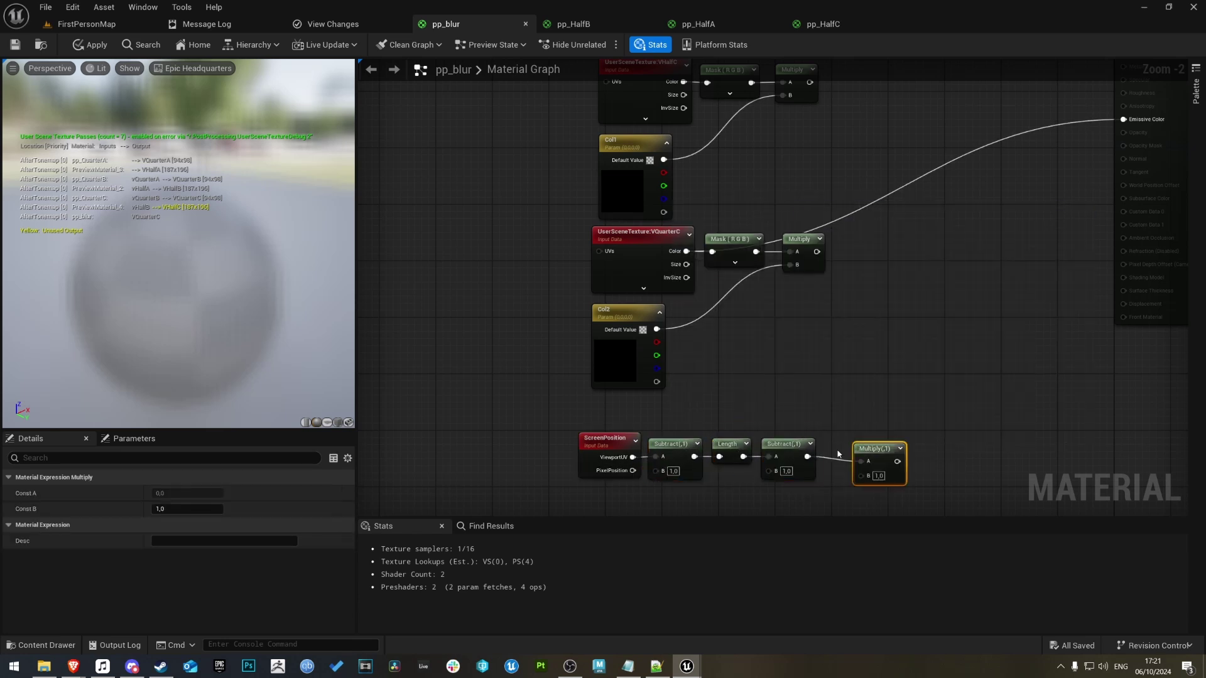
Add three scalar parameters below the ScreenPosition chain, named Circle Loc, Circle Radius and Circle Contrast
key("s")
left_click(652, 428)
type("Circle Loc")
key("Return")
left_click(753, 438)
type("Circle Radius")
key("Return")
left_click(858, 441)
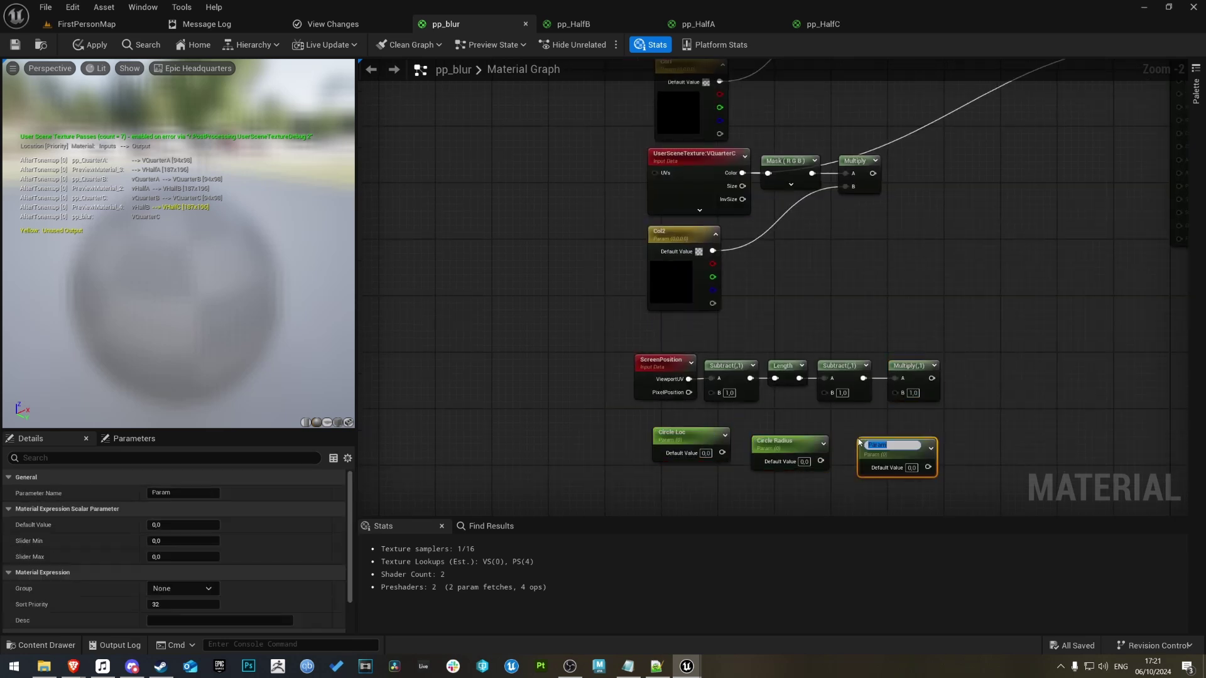
type("Circle Contrast")
key("Return")
Set Circle Contrast to 3, Circle Radius to 0.2 and Circle Loc to 0.5, feeding the chain's Multiply, second Subtract and first Subtract B inputs
left_click(911, 465)
type("3")
left_click_drag(927, 463, 894, 392)
left_click(803, 462)
type("0,2")
left_click_drag(820, 460, 824, 393)
left_click(705, 453)
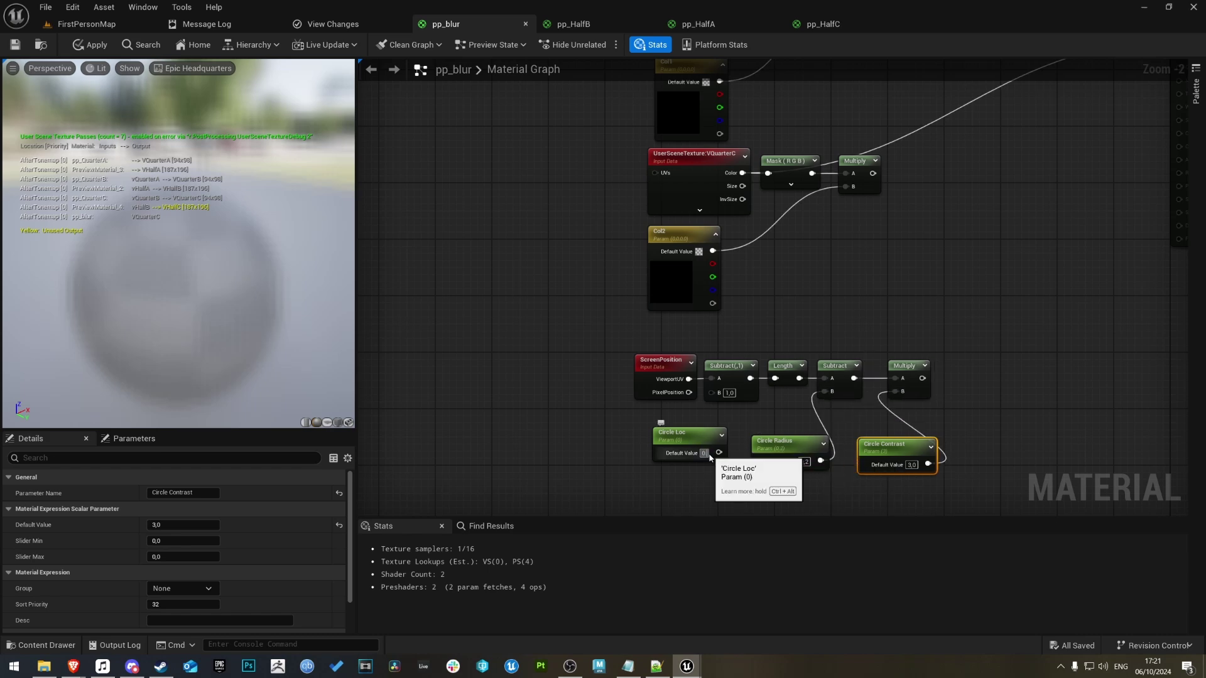
type("0,5")
Add a Lerp_3Color function node, connecting the circle mask's Multiply to Alpha and VQuarterC's Multiply to C
right_click_drag(970, 217, 824, 295)
right_click(824, 295)
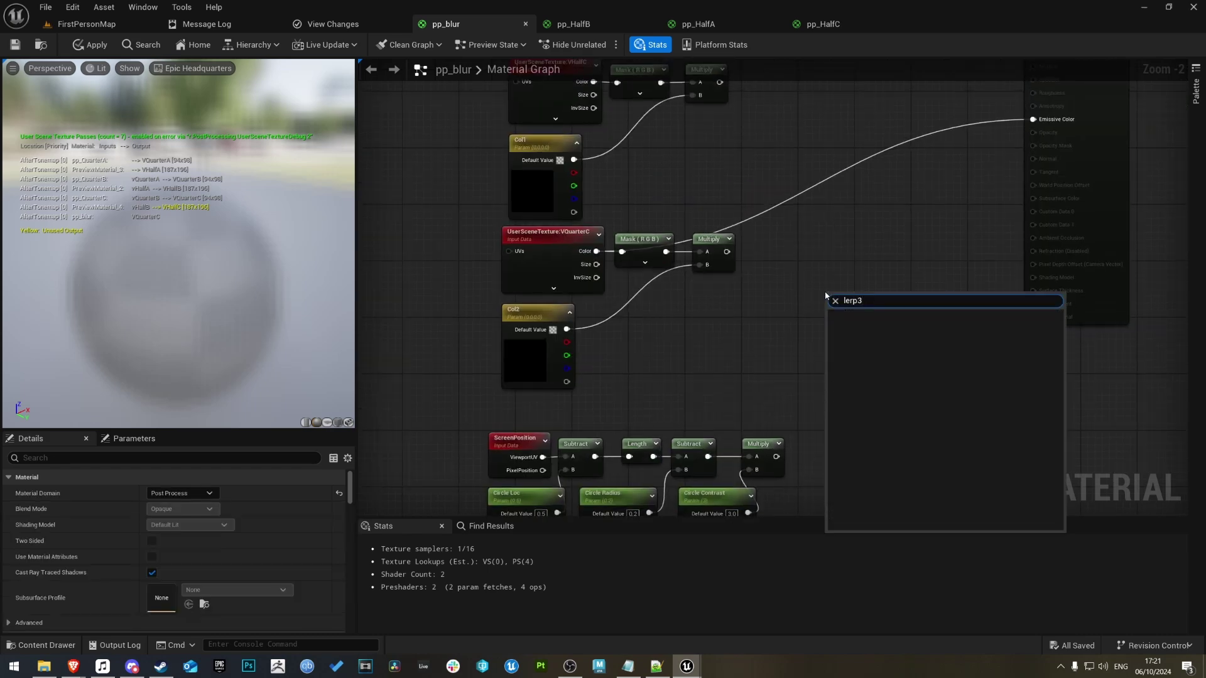
type("3col")
key("Return")
left_click_drag(777, 456, 832, 349)
right_click_drag(766, 277, 693, 388)
left_click_drag(652, 363, 757, 446)
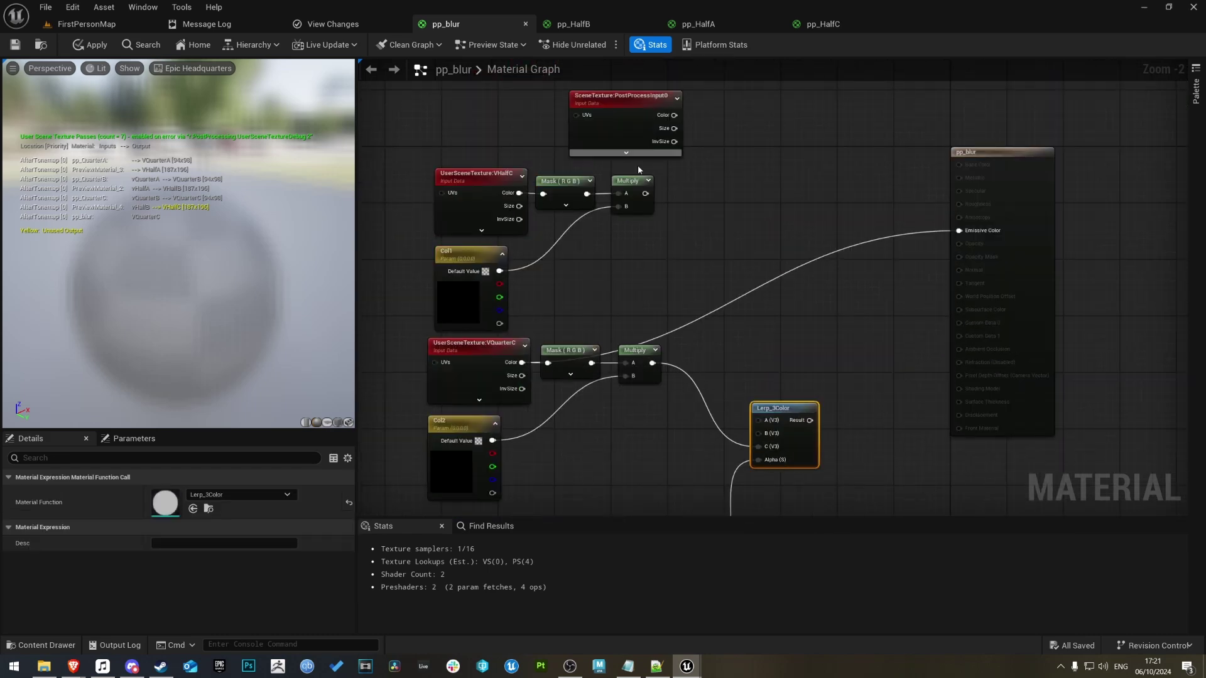
Connect PostProcessInput0's Color to Lerp_3Color's A, VHalfC's Multiply to B, and the Lerp's Result to Emissive Color
left_click_drag(645, 194, 758, 434)
left_click_drag(674, 115, 958, 230)
left_click_drag(791, 407, 822, 227)
right_click_drag(756, 262, 837, 227)
Set Col1's default colour to magenta and Col2's default colour to bright blue
left_click(538, 266)
left_click(205, 528)
left_click(299, 399)
left_click(359, 633)
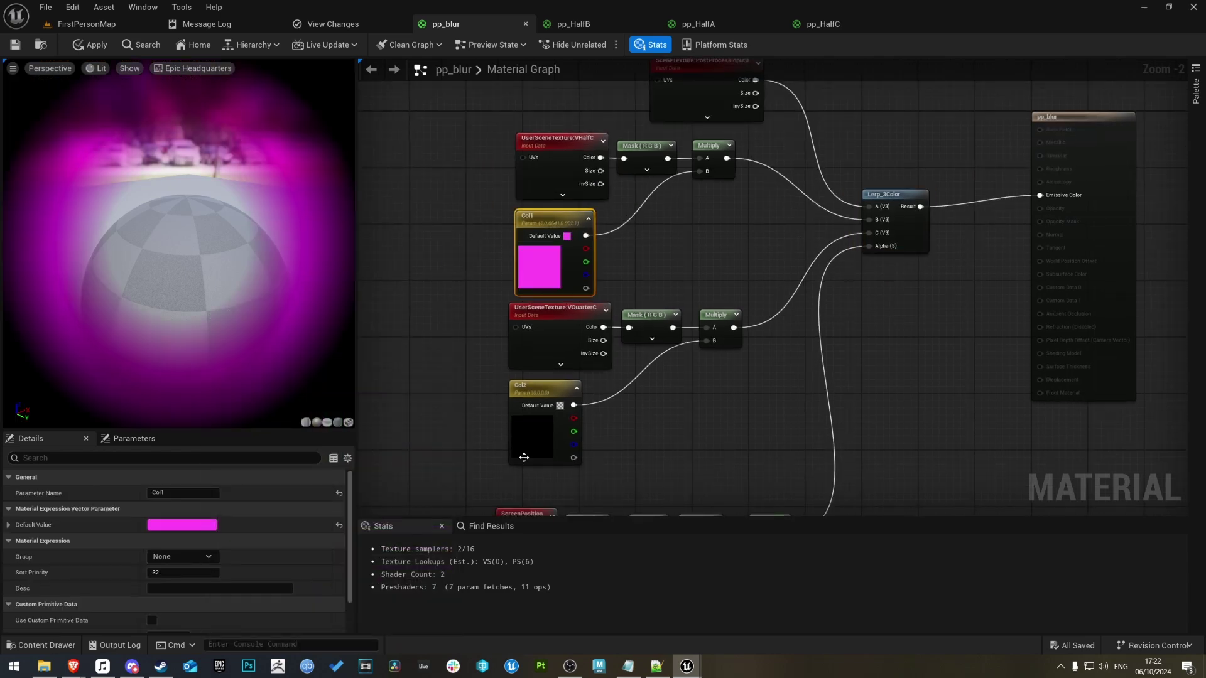
left_click(359, 632)
right_click_drag(669, 490, 656, 460)
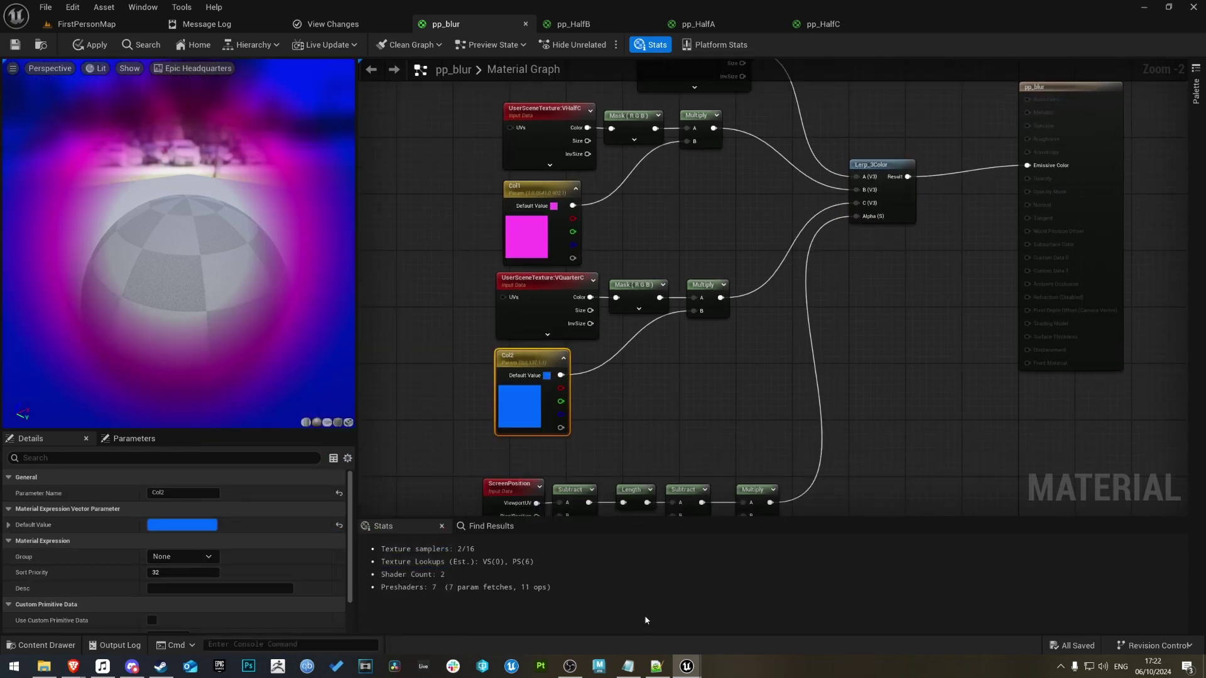
Orbit pp_blur's preview sphere and compare the effect with the BlurApply image on the roadmap page in the browser
left_click(571, 667)
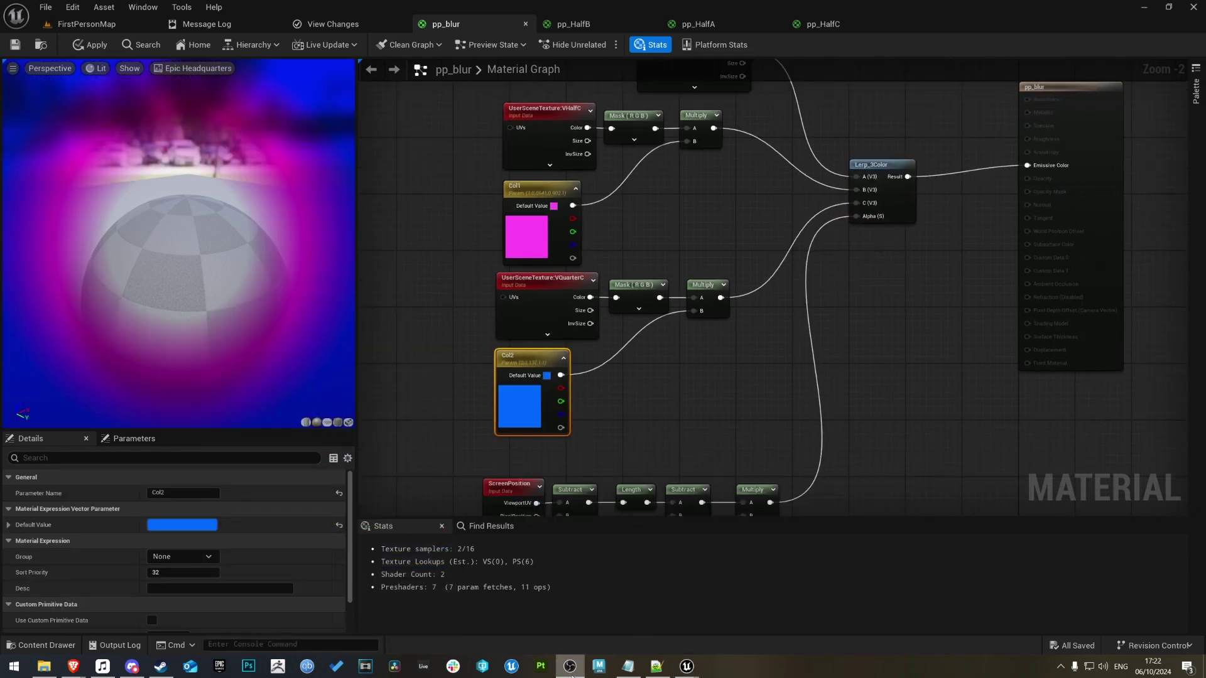
left_click(571, 671)
left_click_drag(218, 293, 355, 342)
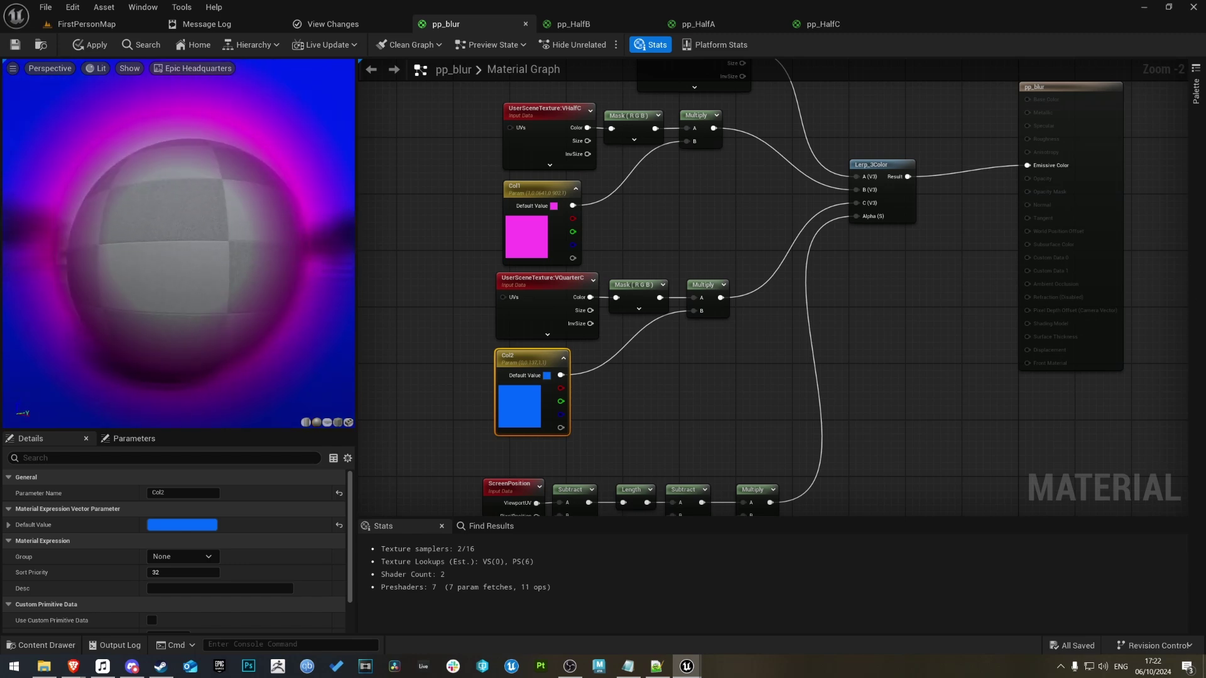
key("alt+Tab")
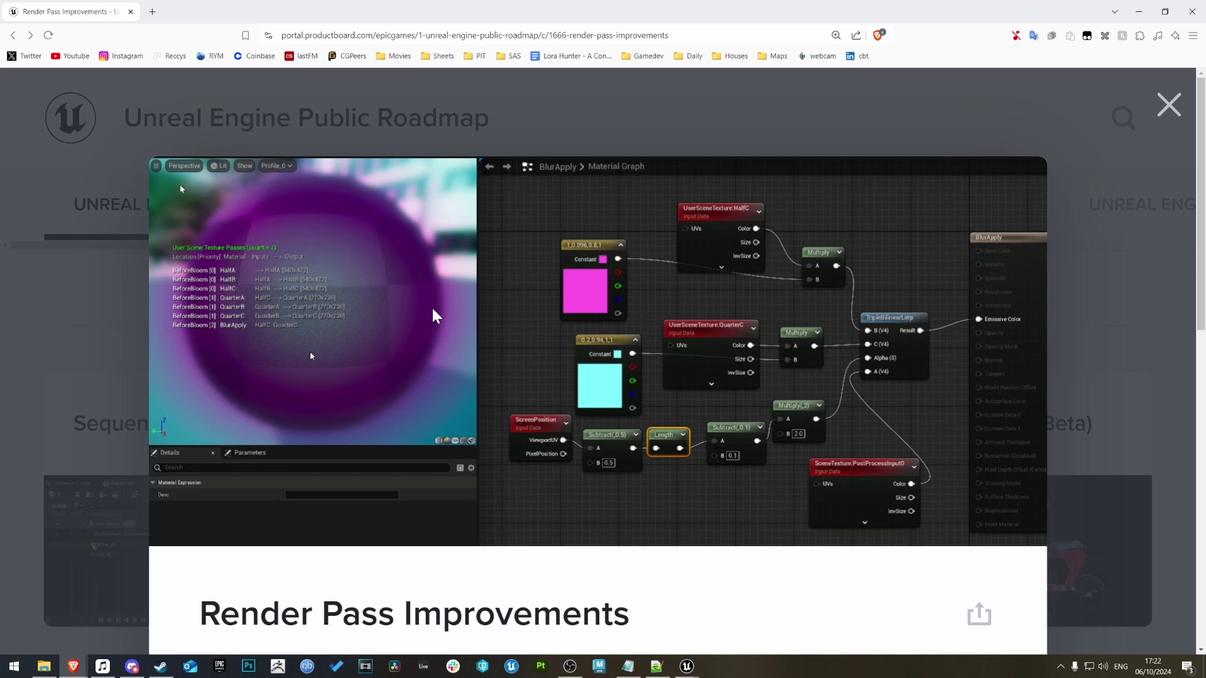
key("alt+Tab")
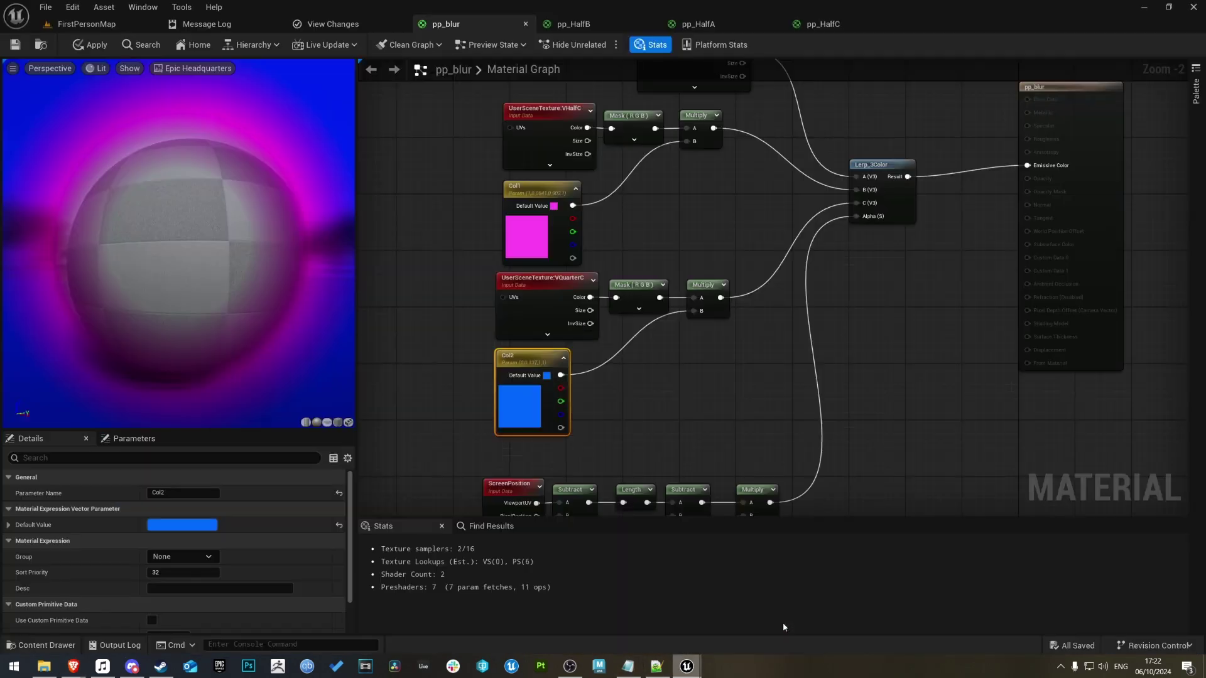
Widen pp_blur's preview viewport and examine the tinted circular blur close up on the sphere
left_click_drag(245, 282, 188, 282)
right_click_drag(189, 283, 188, 245)
left_click_drag(175, 283, 166, 282)
left_click_drag(356, 251, 460, 251)
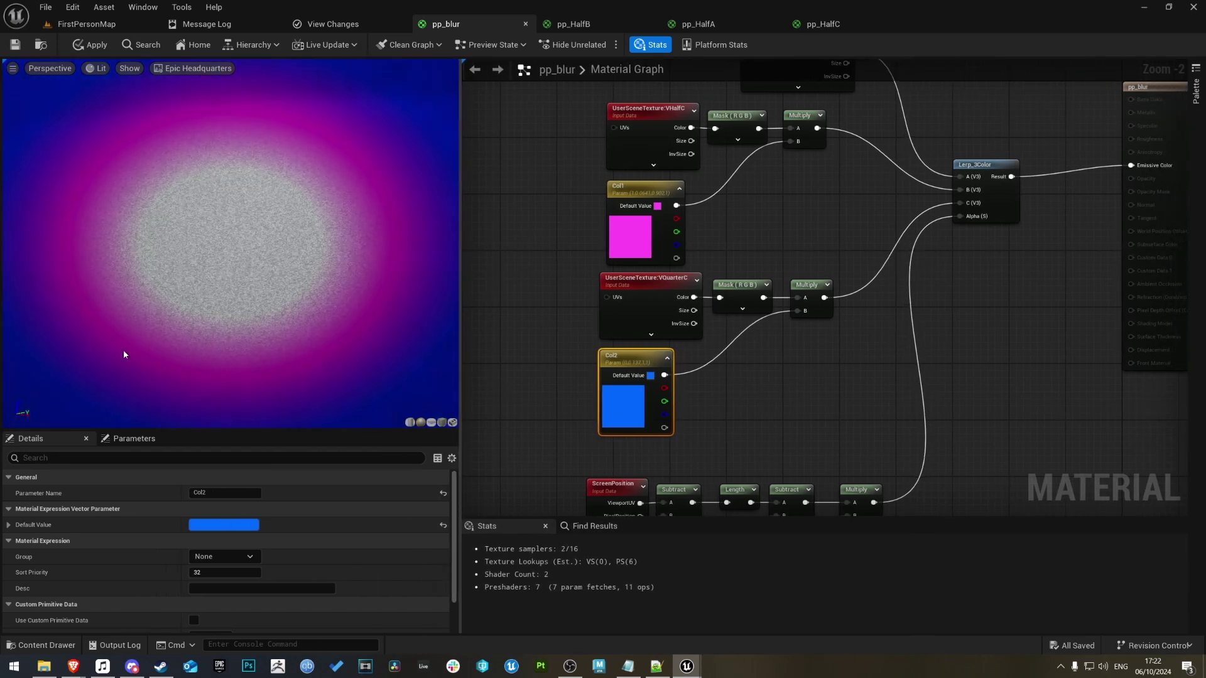
Orbit pp_blur's preview sphere to examine the tinted blur and narrow the preview viewport to widen the material graph
right_click_drag(304, 258, 304, 295)
left_click_drag(277, 260, 311, 264)
left_click(570, 328)
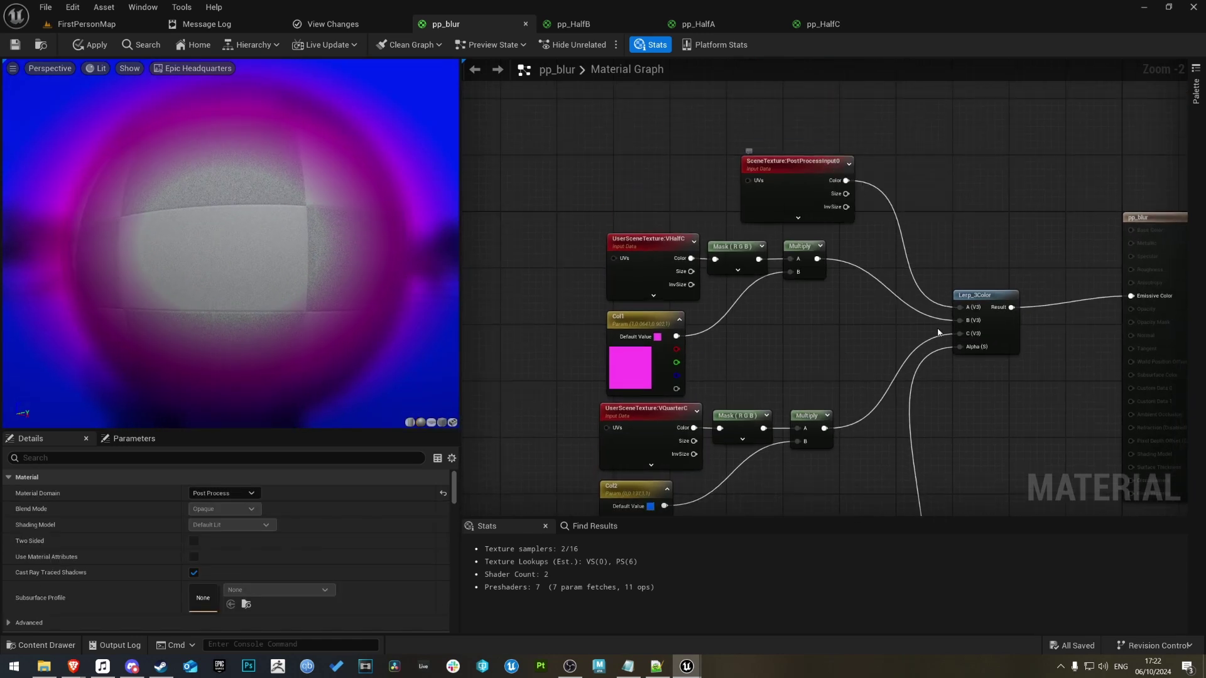
left_click_drag(436, 236, 364, 254)
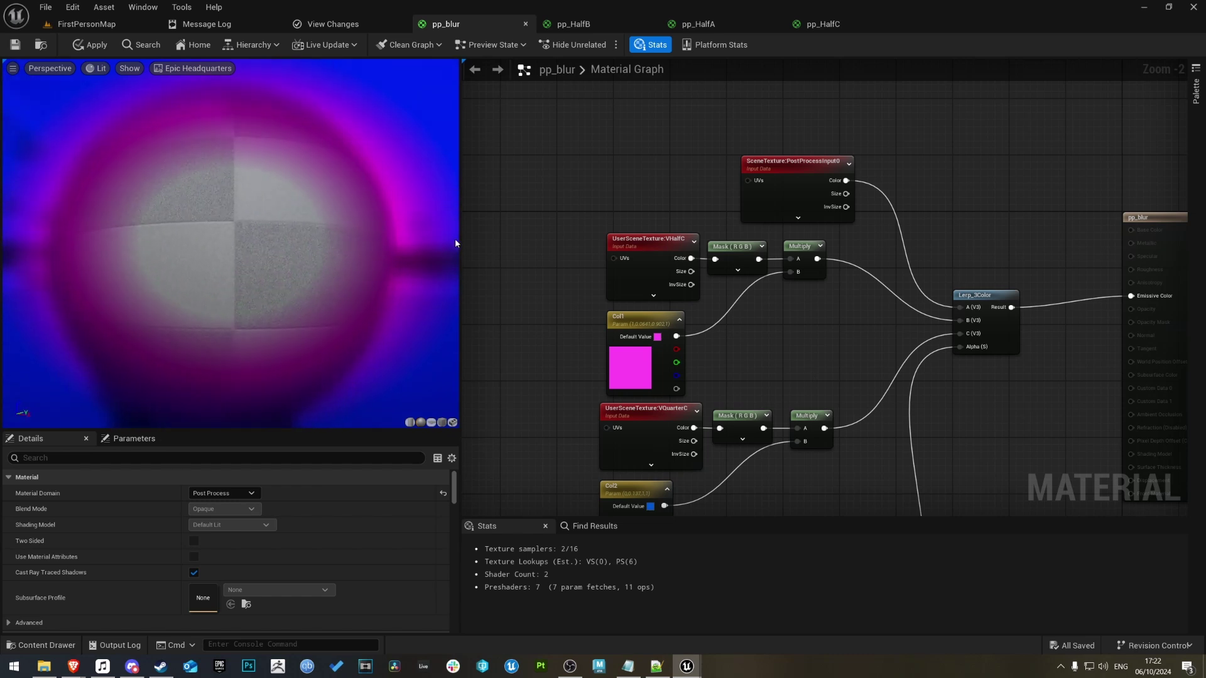
left_click_drag(440, 240, 403, 242)
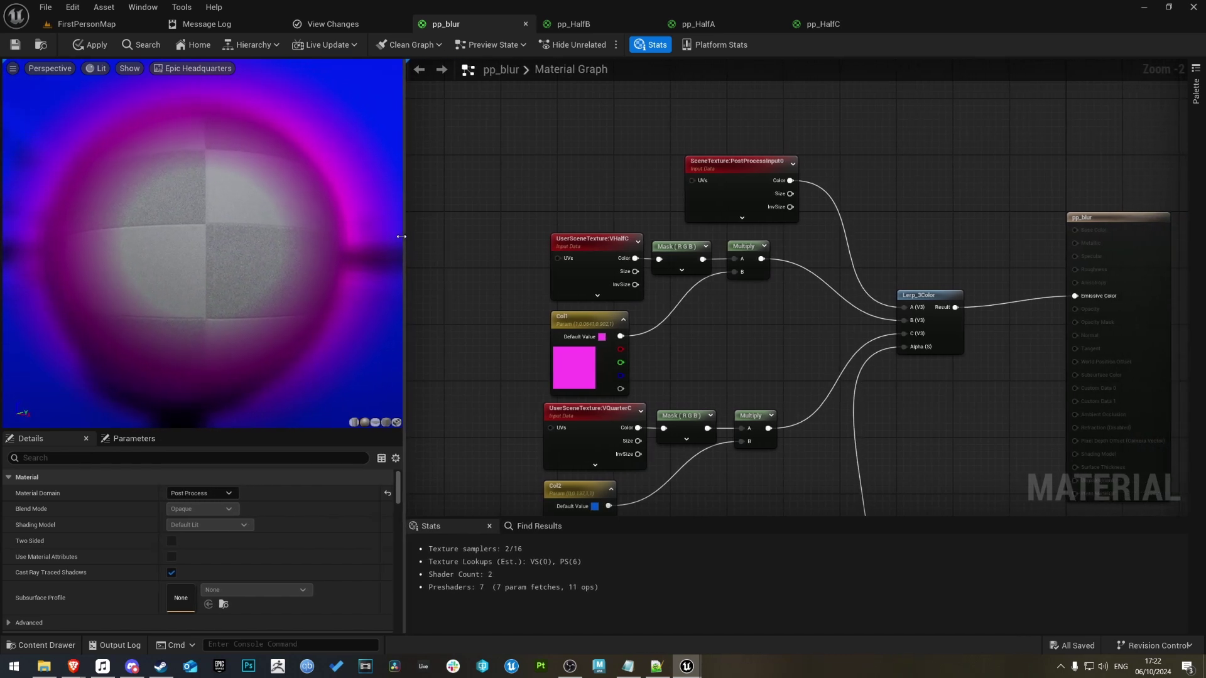
Move the PostProcessInput0 scene texture node into line above the VHalfC texture node in pp_blur's graph
right_click_drag(700, 359, 739, 238)
scroll(739, 237, "down", 2)
left_click_drag(824, 453, 636, 363)
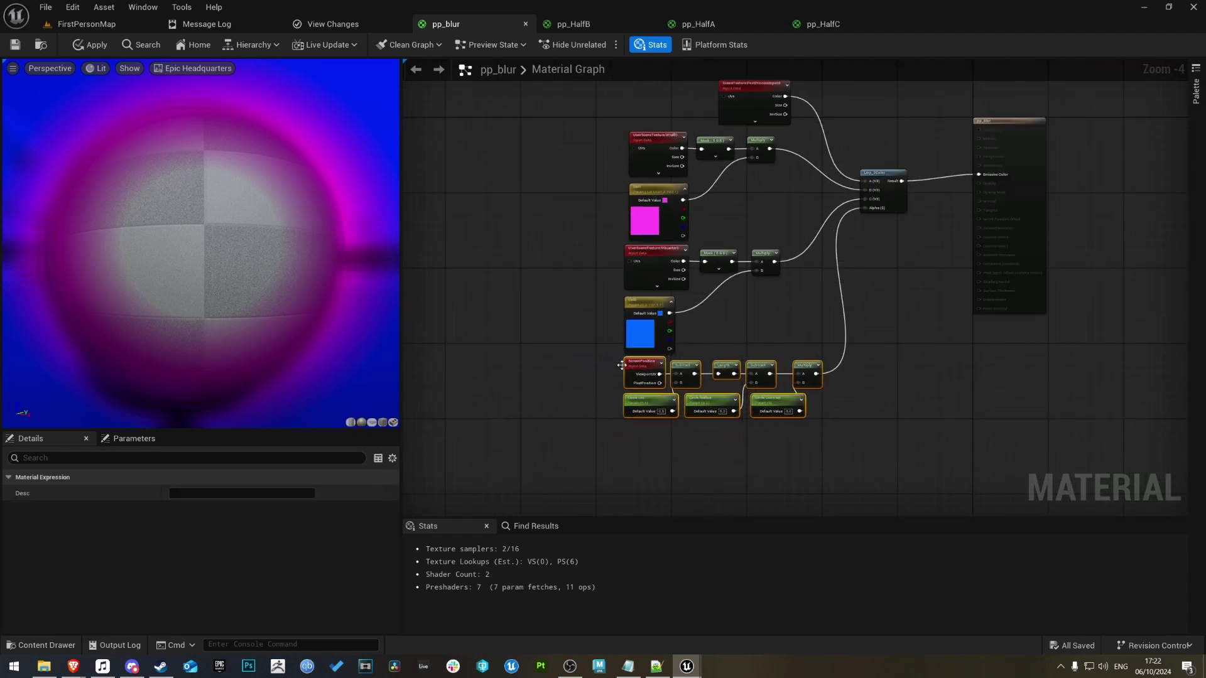
left_click(598, 140)
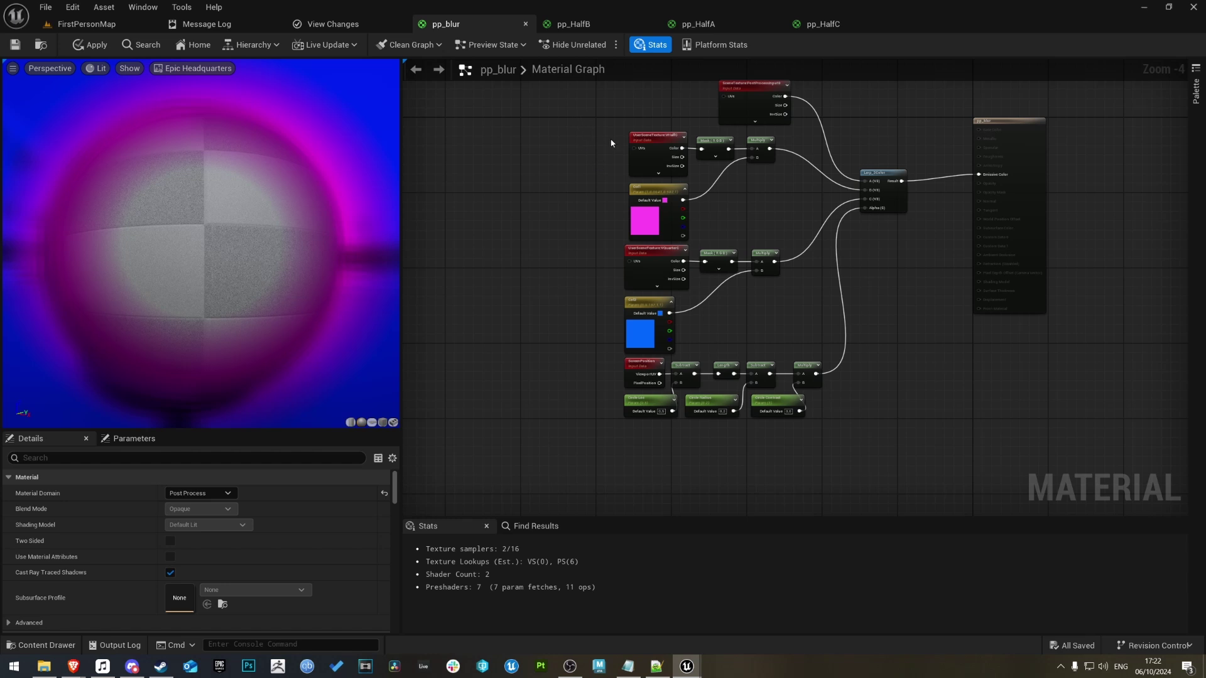
right_click_drag(583, 126, 548, 276)
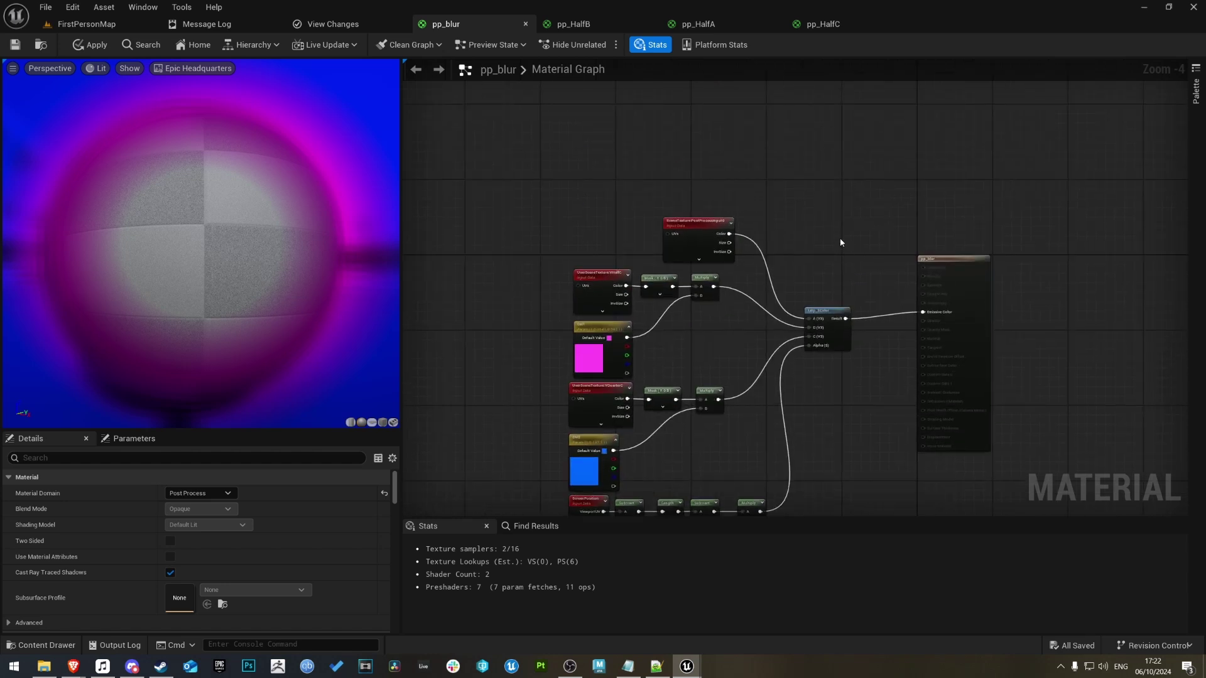
left_click_drag(690, 219, 613, 222)
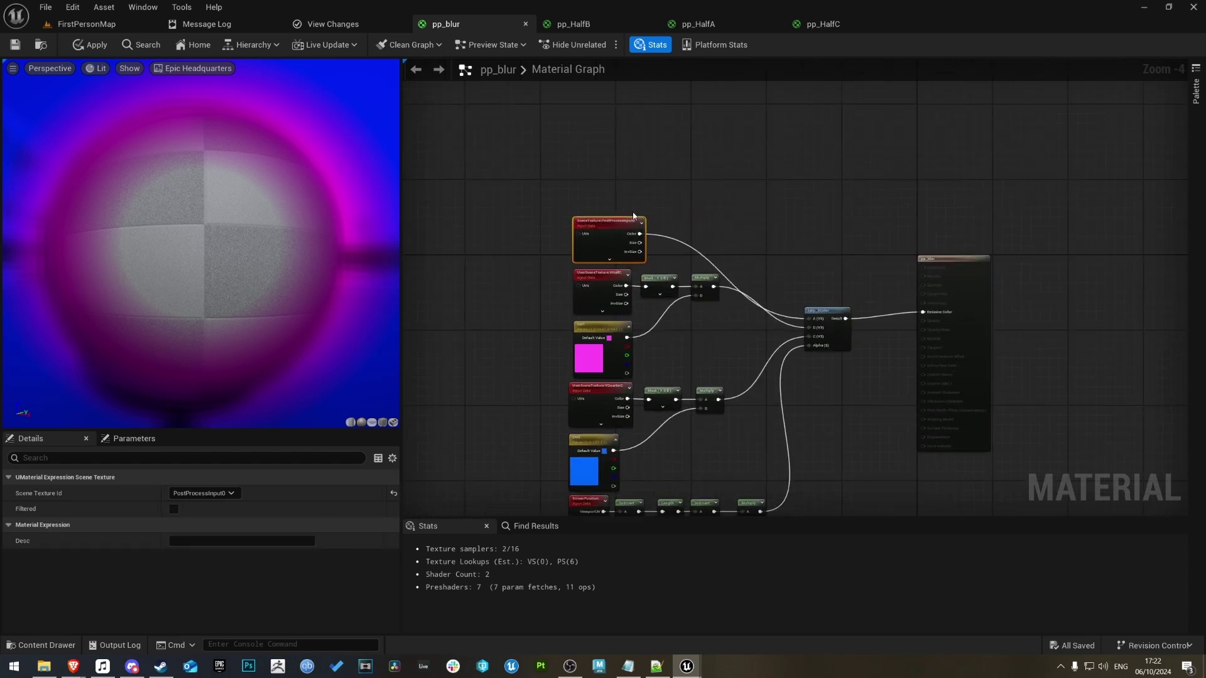
left_click(801, 365)
Add a reroute point to the wire from PostProcessInput0 to Lerp_3Color and position it clear of VHalfC's Multiply wire
scroll(801, 365, "up", 2)
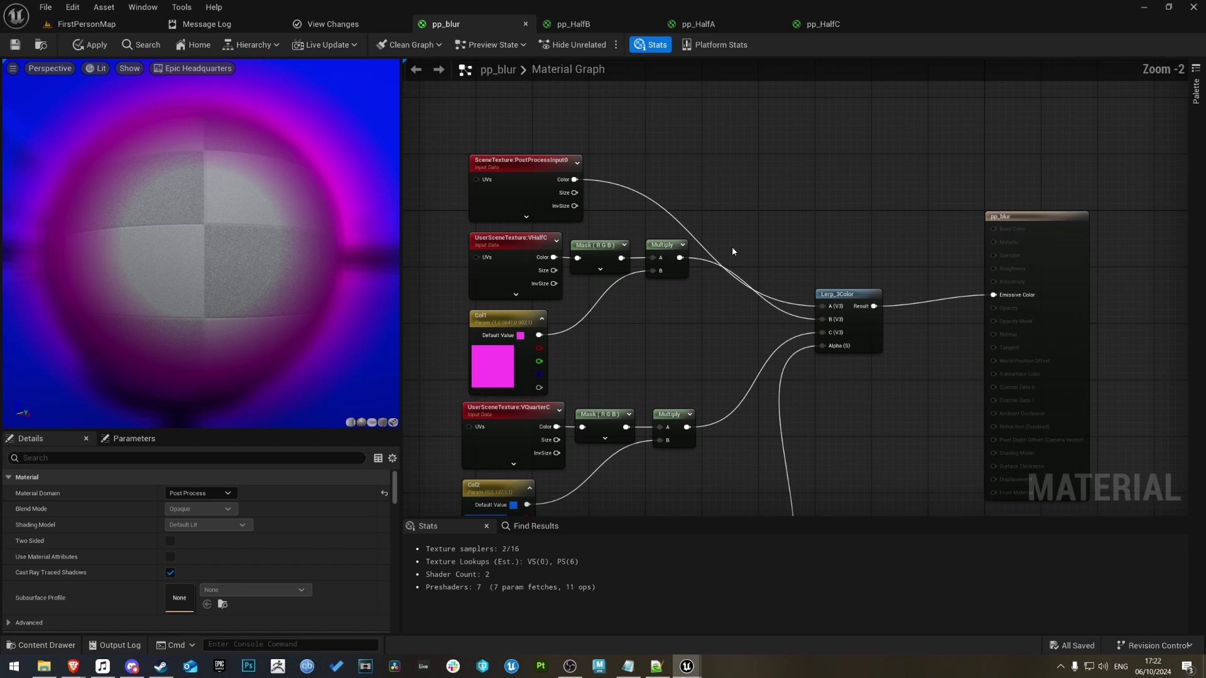
double_click(671, 218)
left_click_drag(671, 218, 732, 187)
left_click(634, 123)
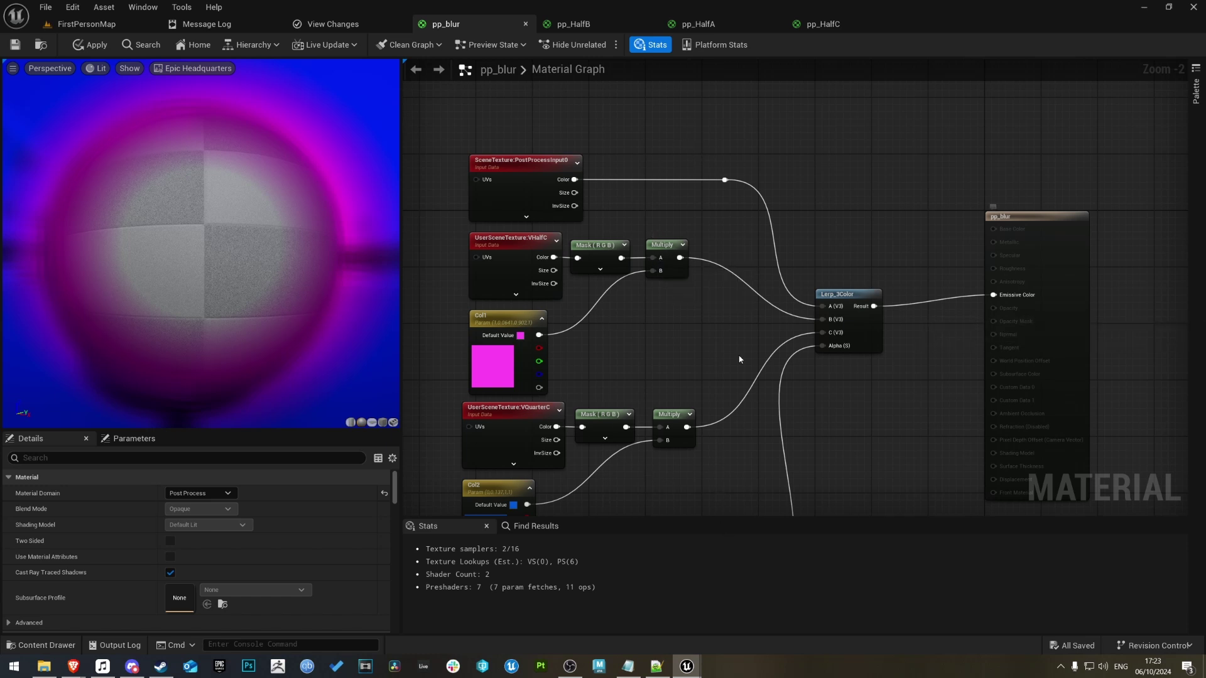
Examine the four scene texture samples in each of pp_HalfA, pp_HalfB and pp_HalfC
right_click_drag(674, 343, 707, 307)
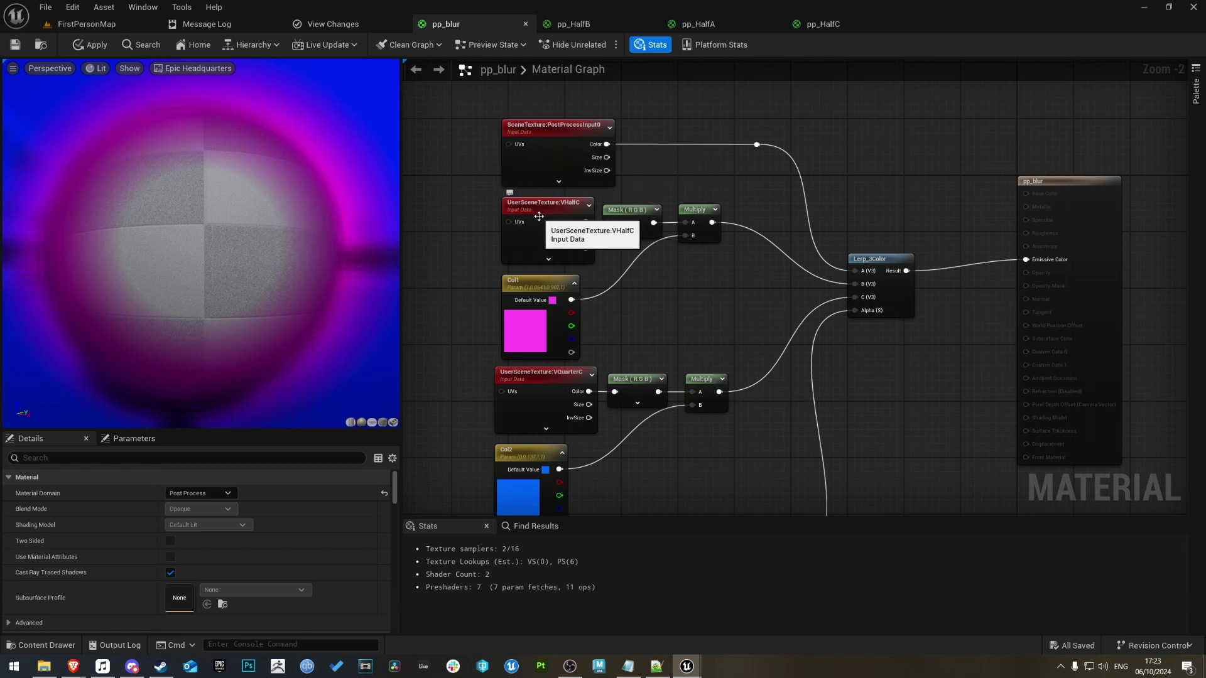
left_click(697, 24)
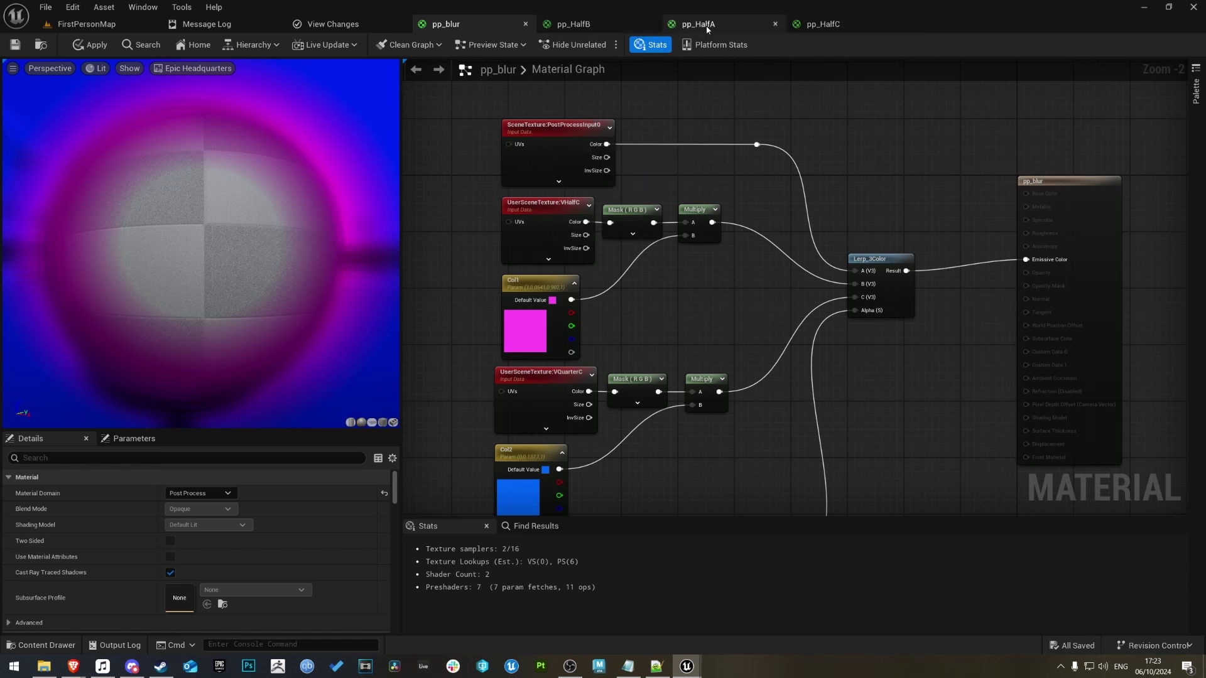
left_click_drag(716, 110, 705, 505)
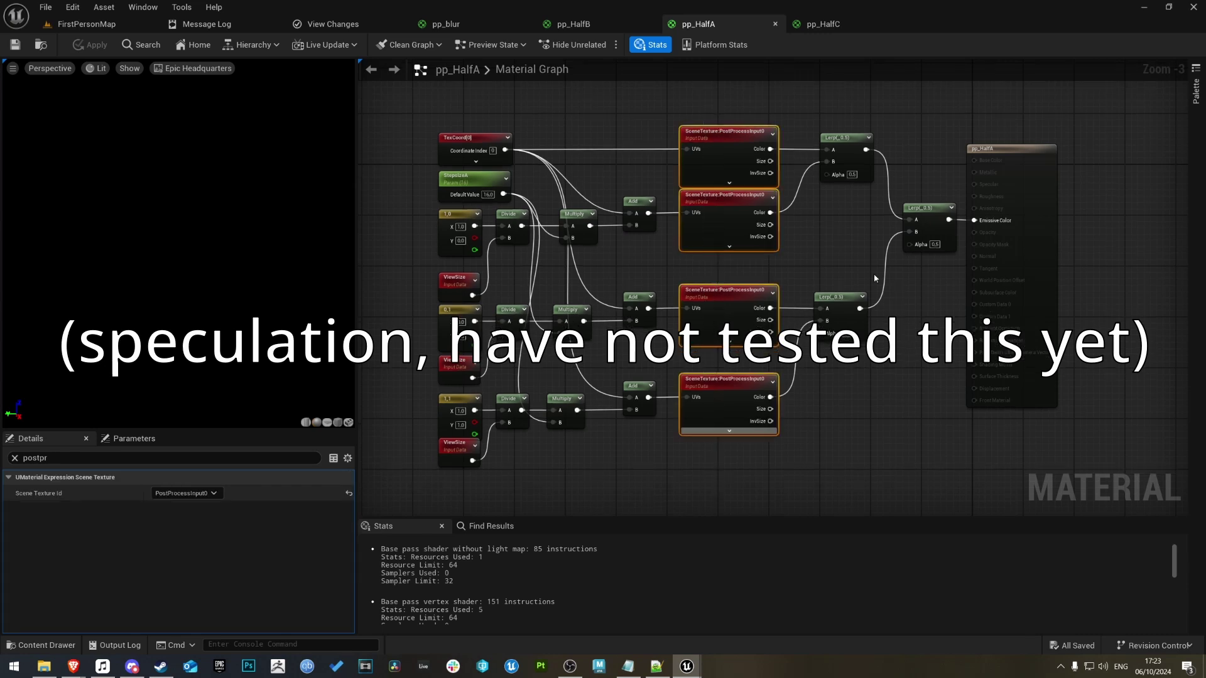
left_click(1149, 290)
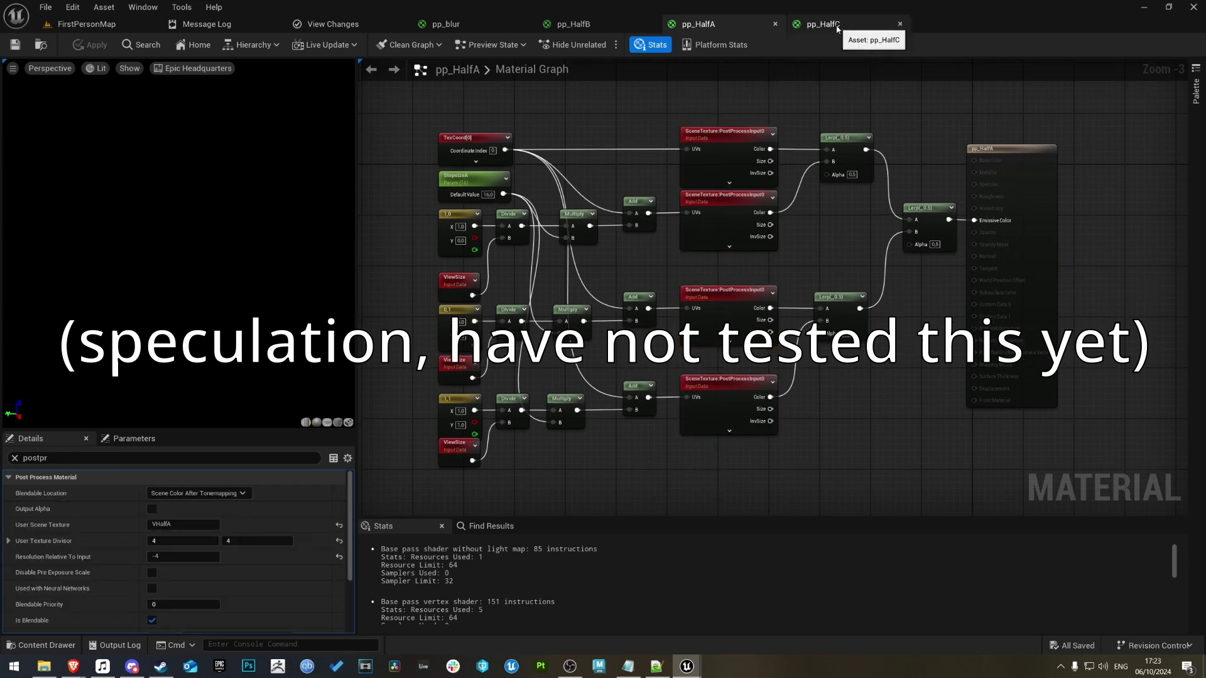
left_click(573, 24)
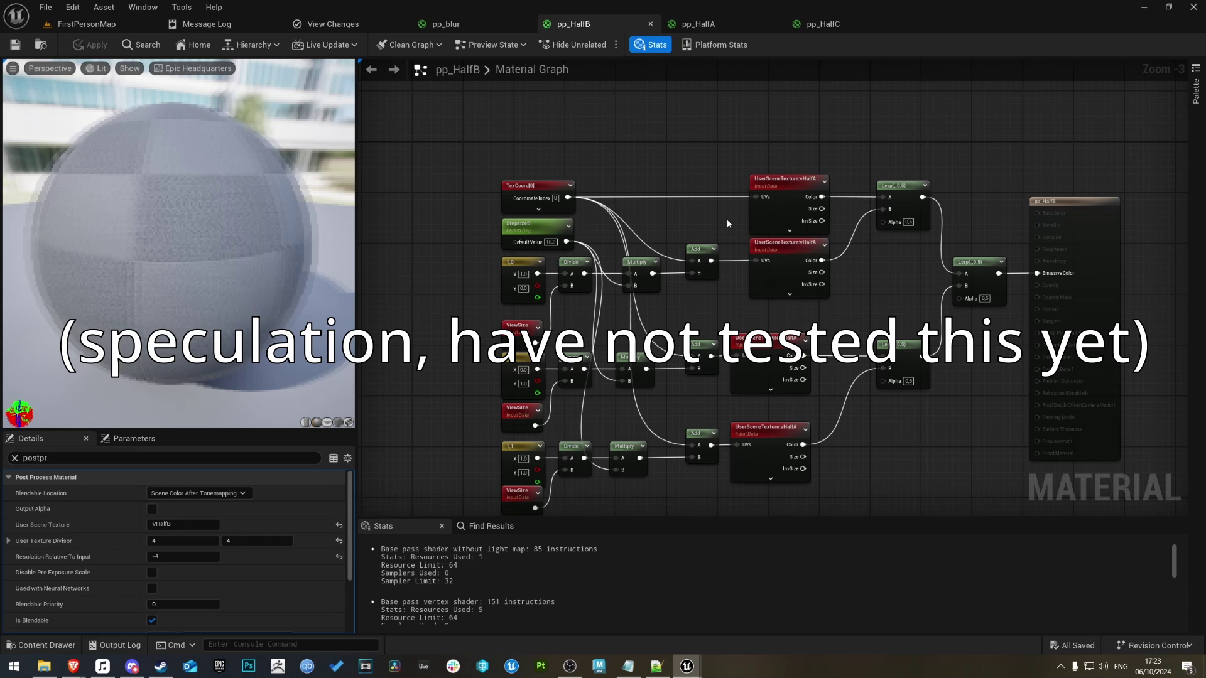
left_click_drag(757, 128, 777, 492)
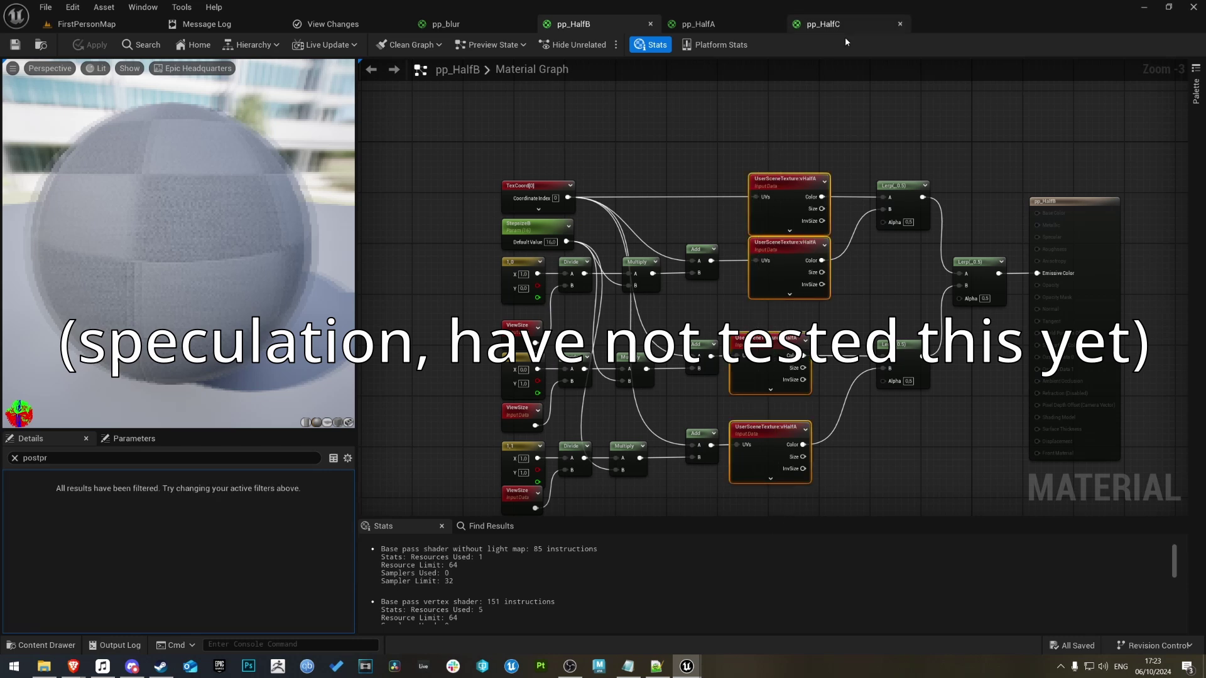
left_click(838, 26)
left_click_drag(729, 94, 668, 422)
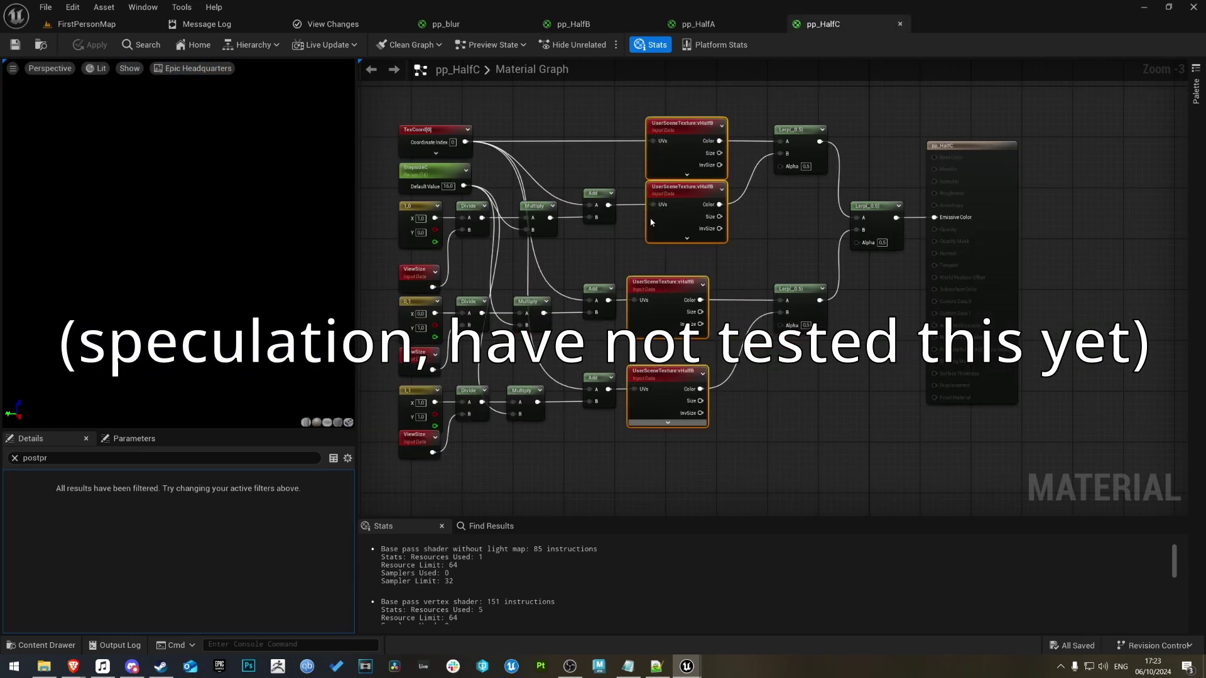
left_click(831, 390)
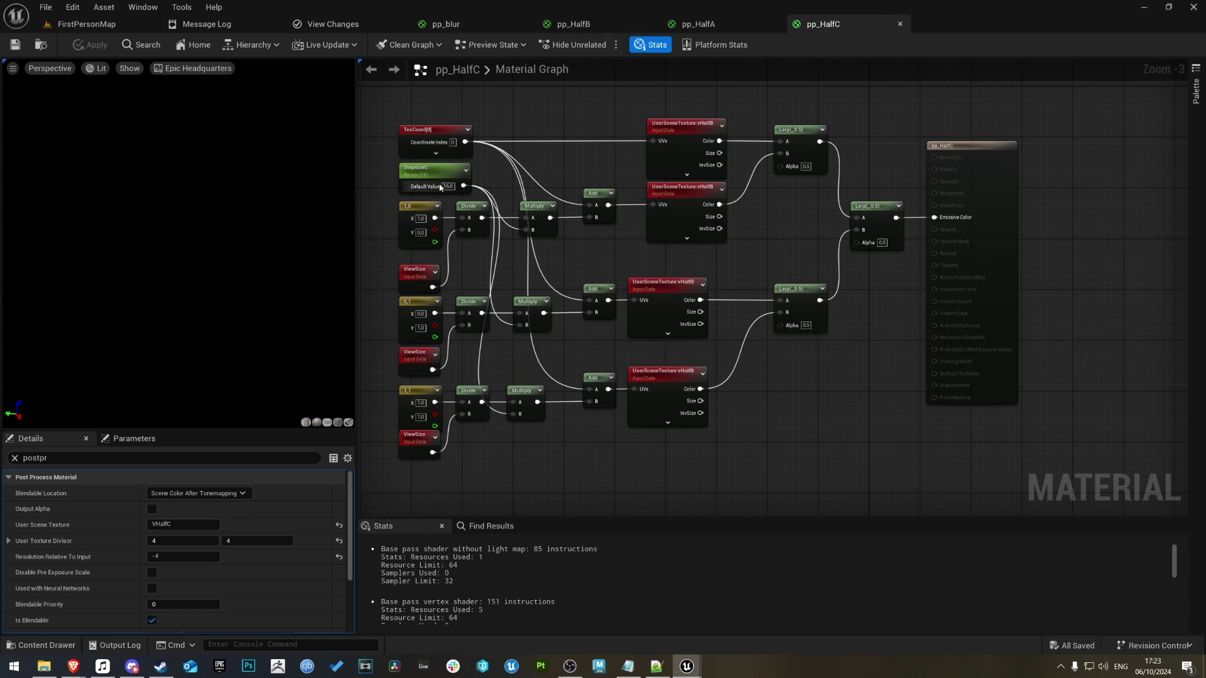
Return to pp_blur and review the scene texture, tint colour and circle mask nodes feeding Lerp_3Color
left_click(483, 26)
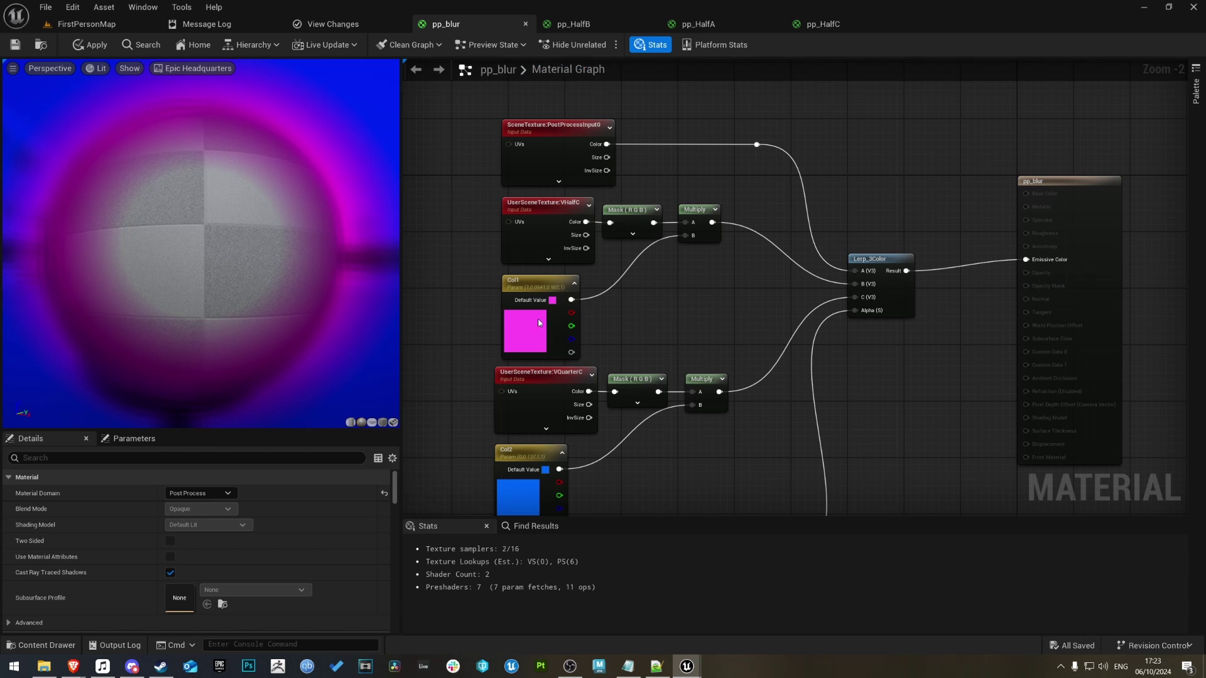
mouse_move(201, 296)
left_mouse_down()
mouse_move(245, 290)
mouse_move(233, 263)
mouse_move(210, 283)
left_mouse_up()
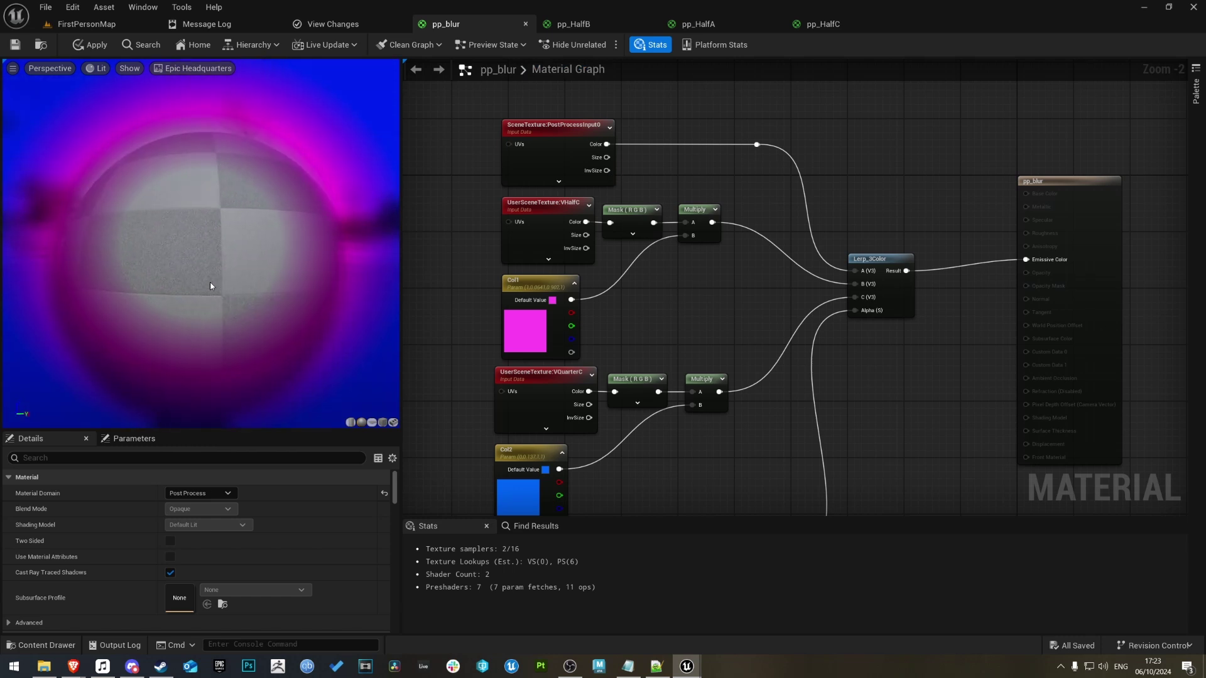
right_click_drag(713, 324, 765, 255)
right_click_drag(480, 348, 475, 300)
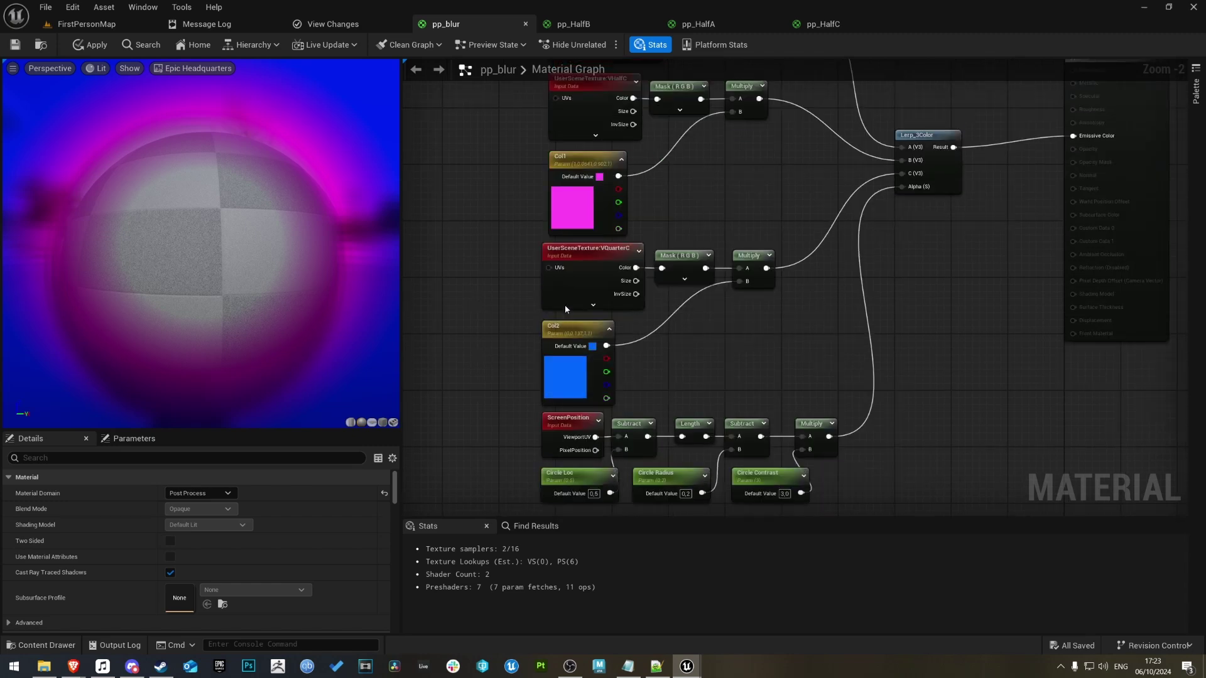
scroll(510, 243, "down", 2)
right_click_drag(508, 133, 537, 165)
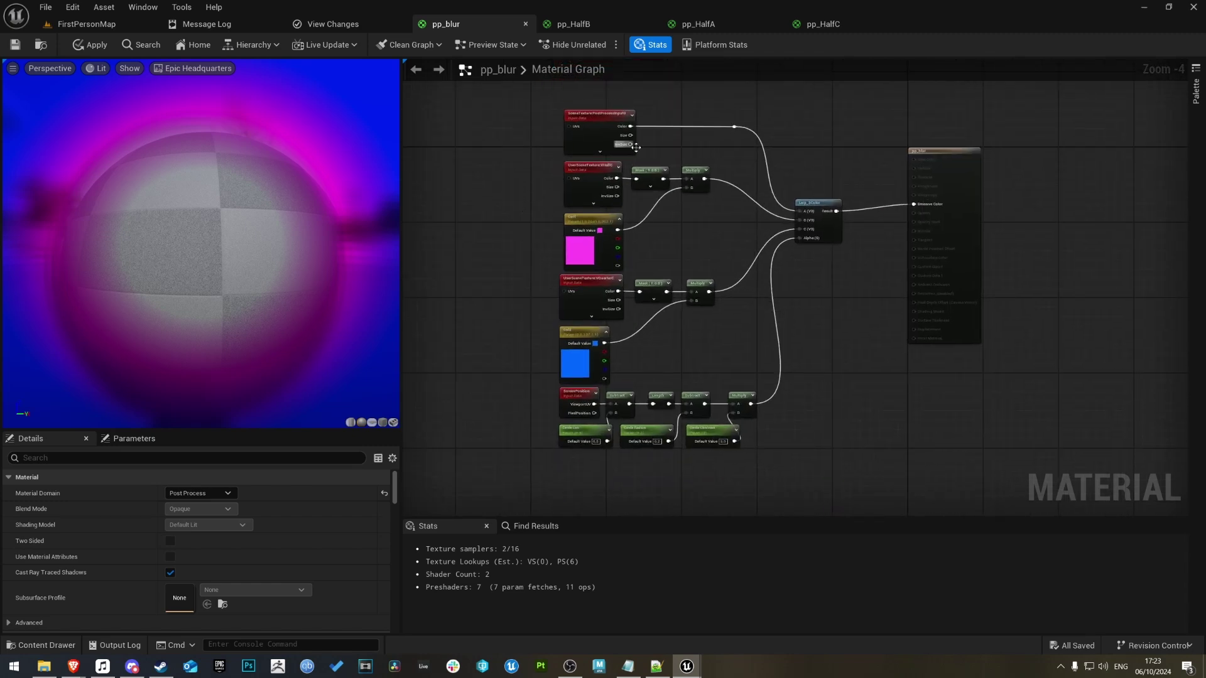
scroll(586, 266, "up", 3)
left_click(587, 267)
left_click(483, 318)
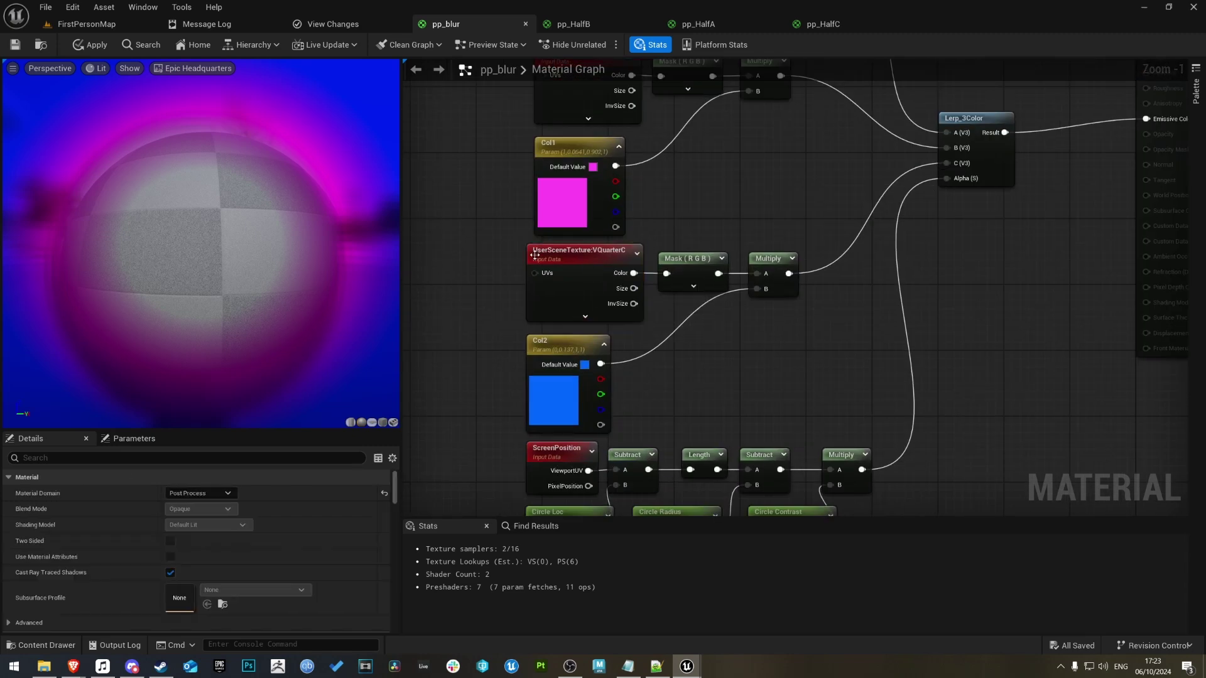
scroll(494, 259, "down", 3)
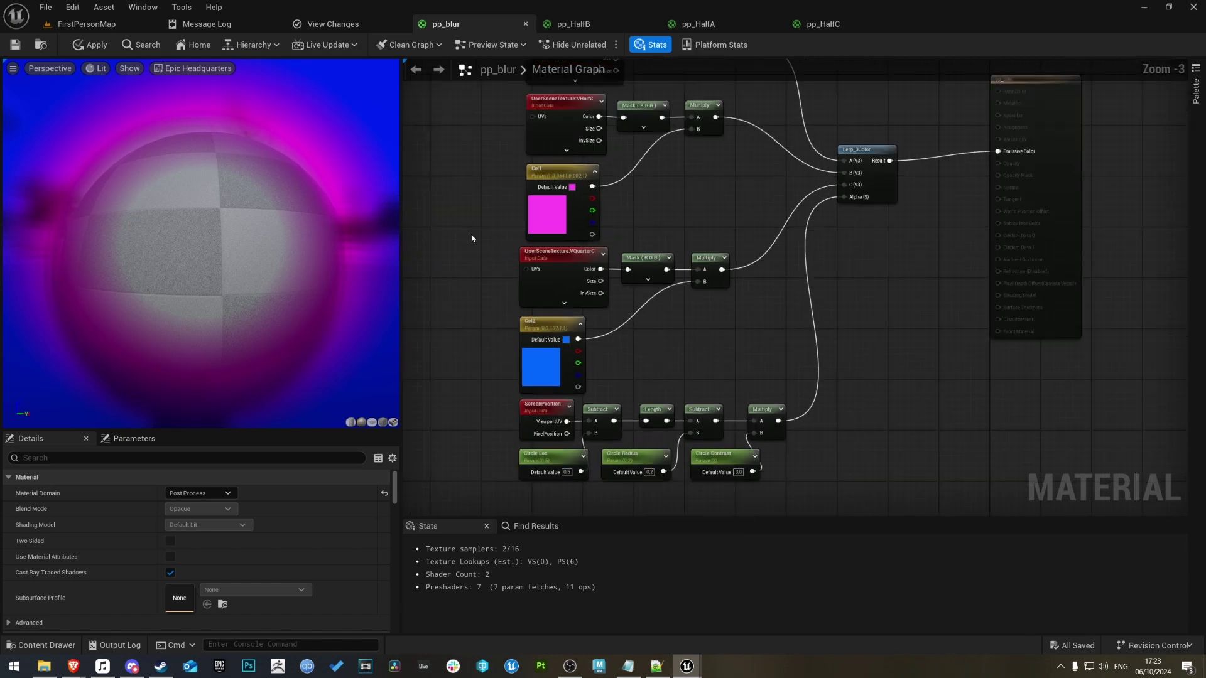
scroll(492, 252, "down", 1)
left_click_drag(502, 135, 530, 388)
left_click(466, 312)
scroll(612, 254, "up", 2)
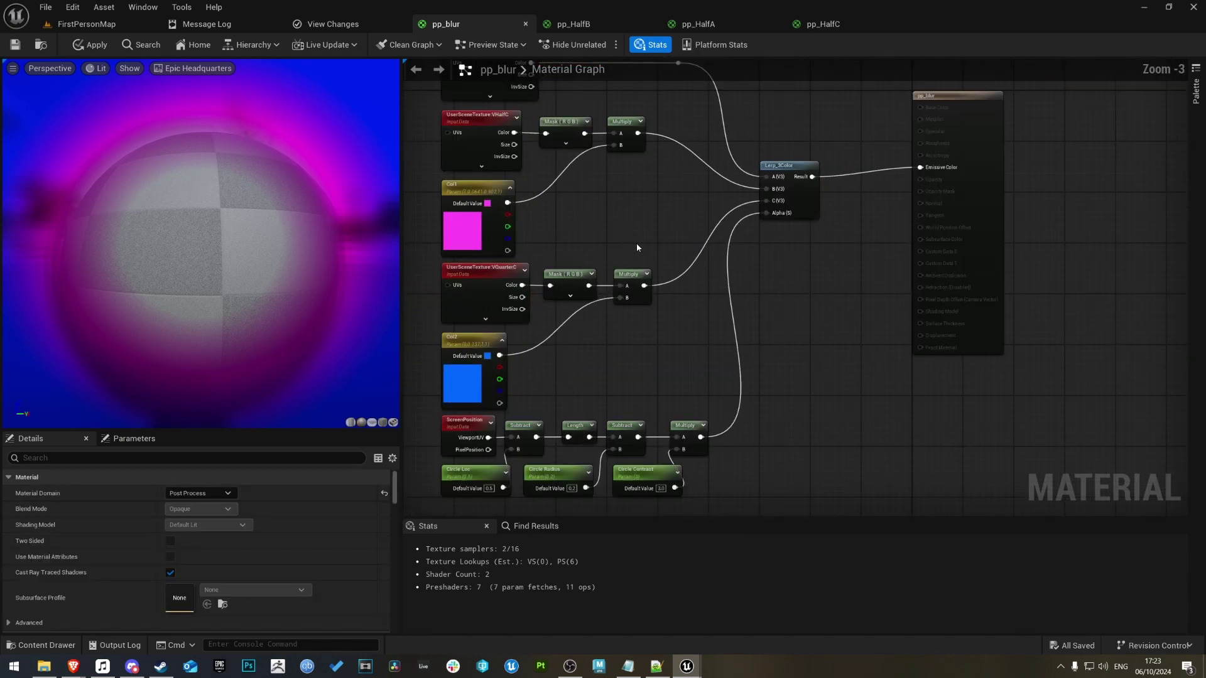
Orbit the preview sphere to inspect the magenta and blue blur rings and narrow the preview viewport further
middle_click_drag(213, 286, 242, 251)
left_click_drag(255, 276, 371, 244)
left_click_drag(220, 250, 316, 251)
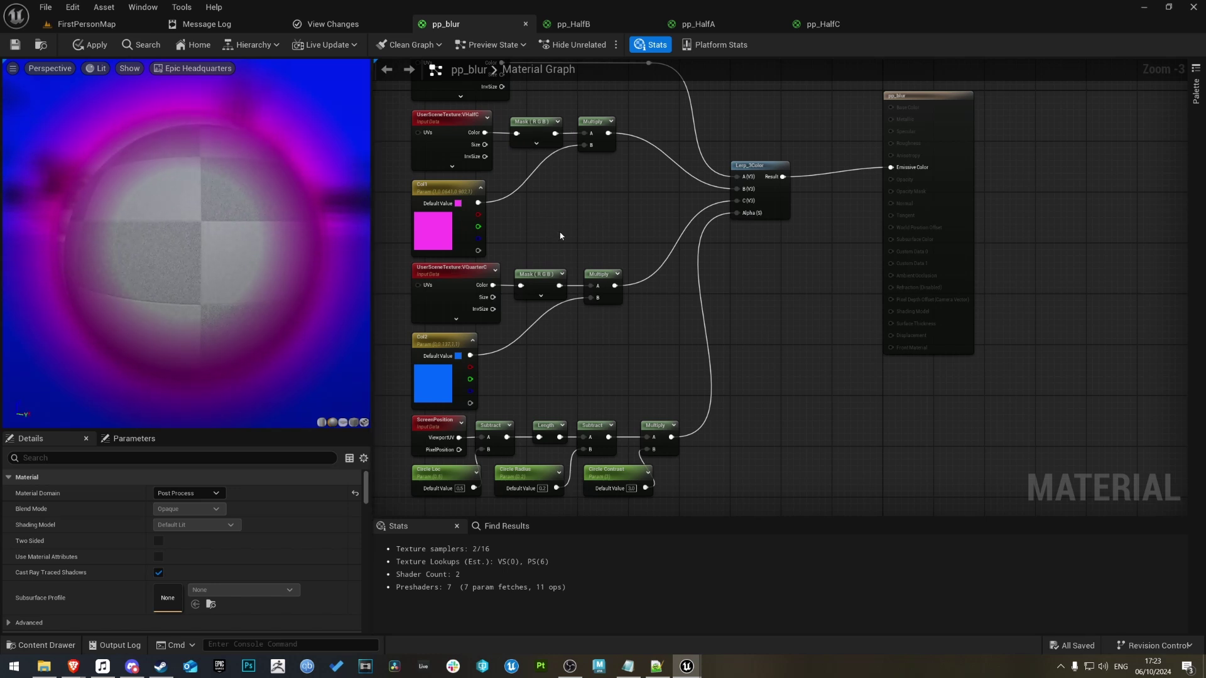
Move pp_blur's material output node closer to the Lerp_3Color node
left_click_drag(967, 188, 935, 192)
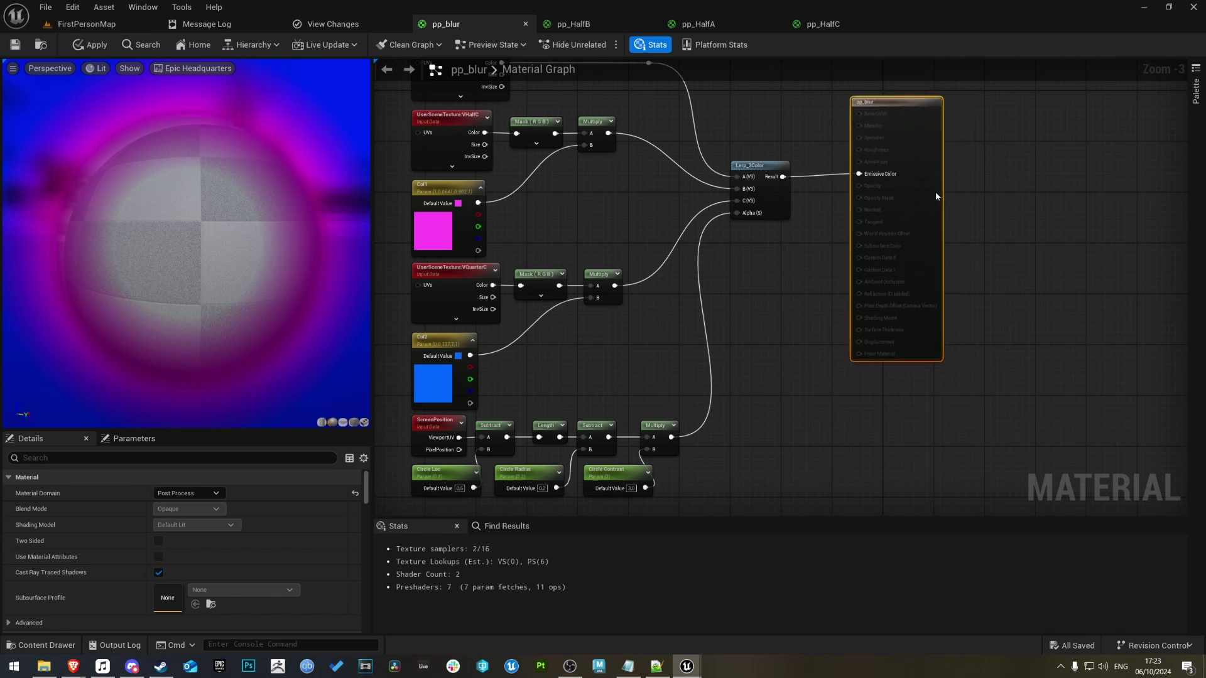
left_click(781, 278)
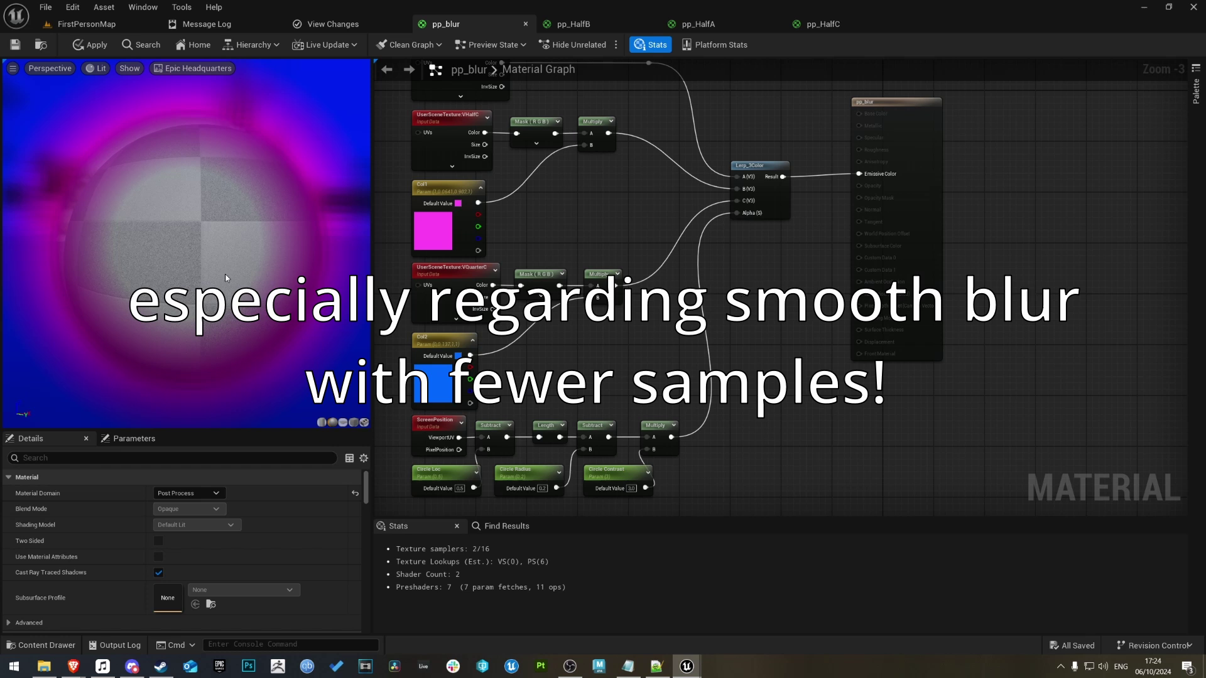
left_click_drag(208, 262, 179, 252)
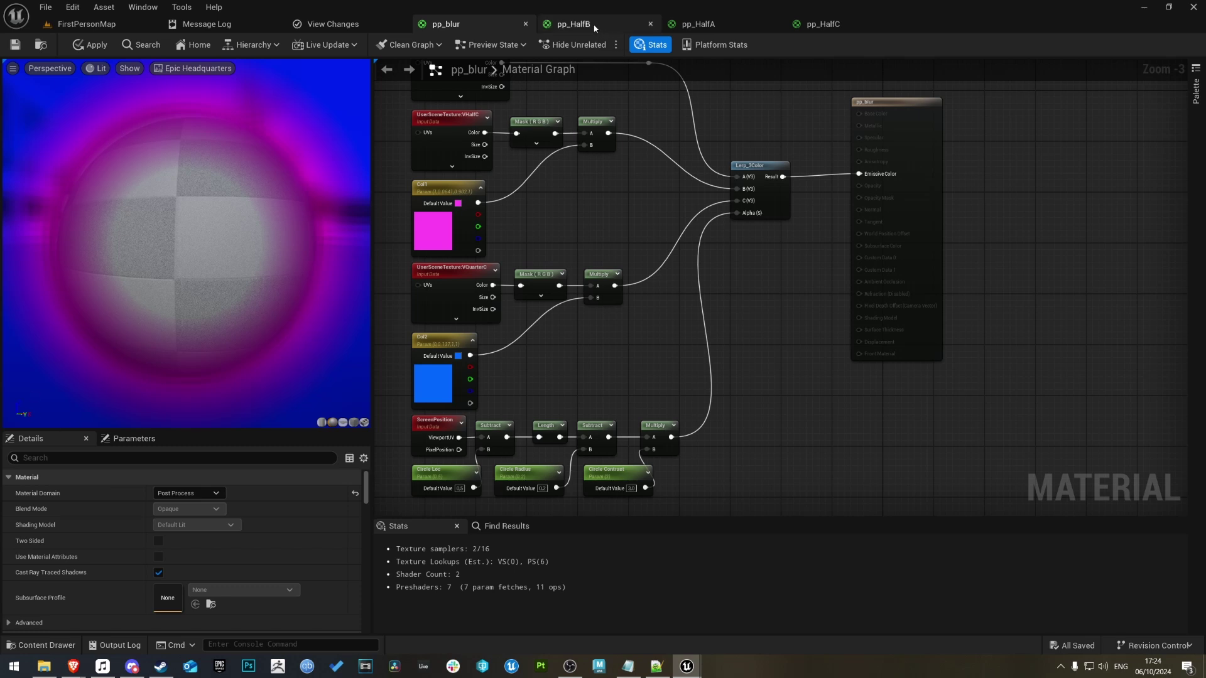
Switch to the FirstPersonMap level, search the Outliner for "post", and select the PostProcessVolume
left_click(572, 24)
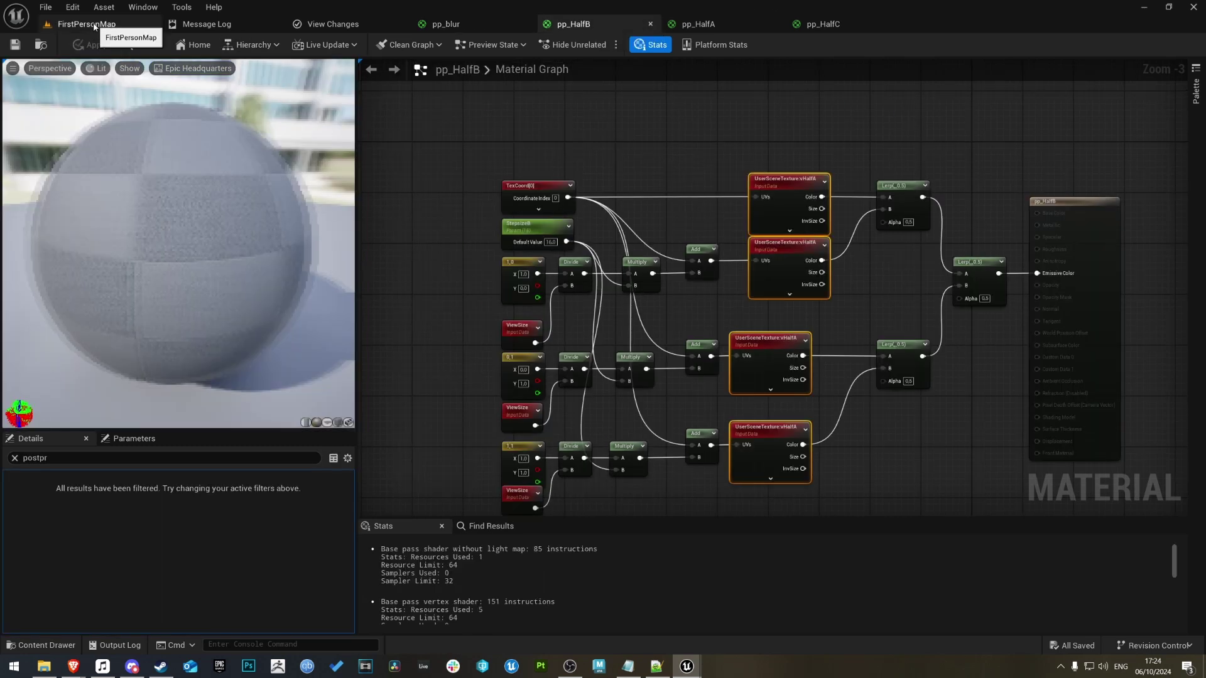
left_click(454, 26)
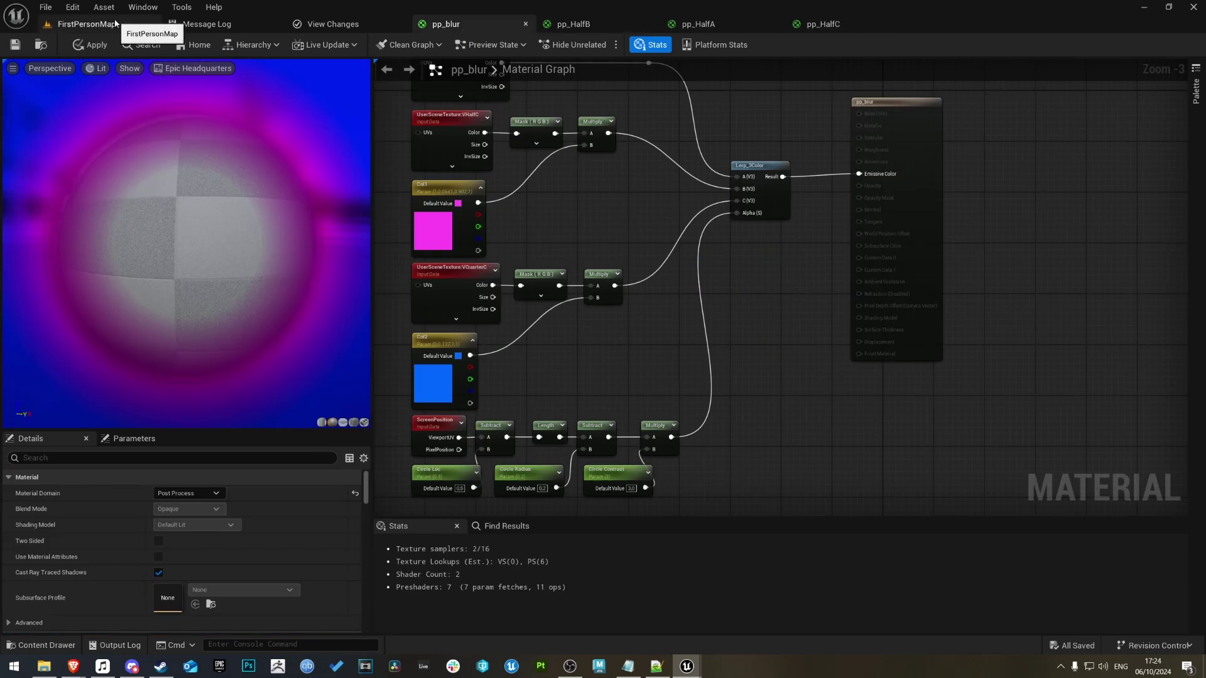
left_click(115, 23)
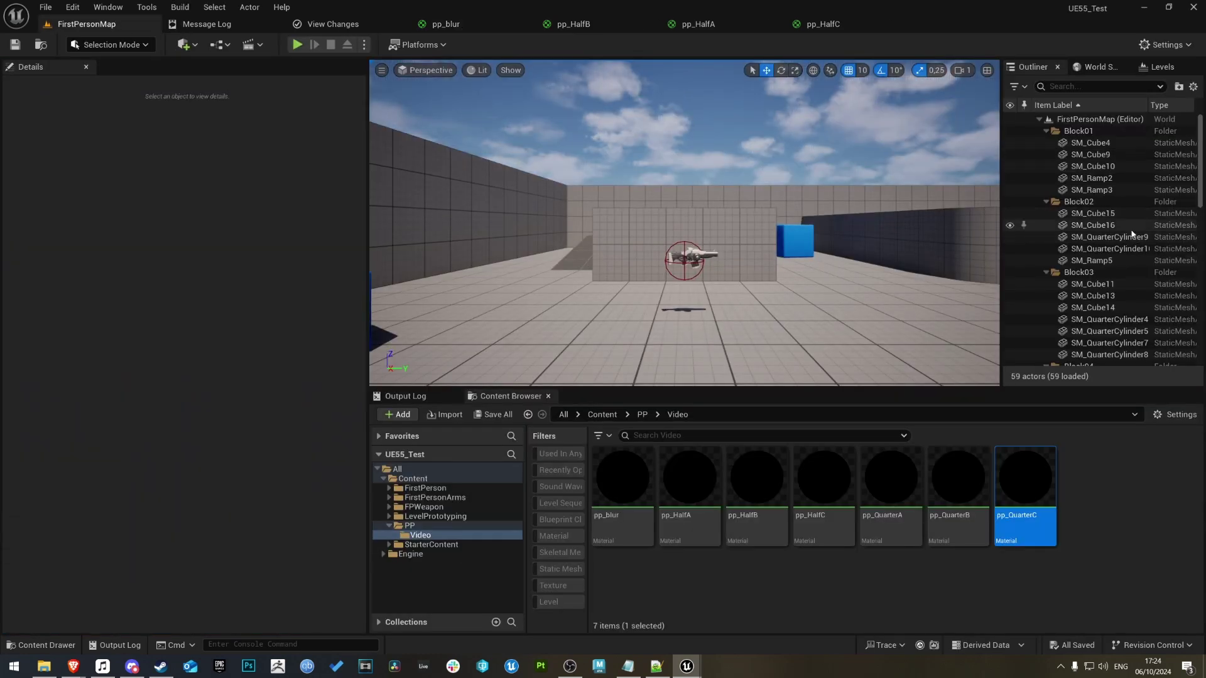
scroll(1121, 258, "down", 10)
scroll(1121, 283, "up", 5)
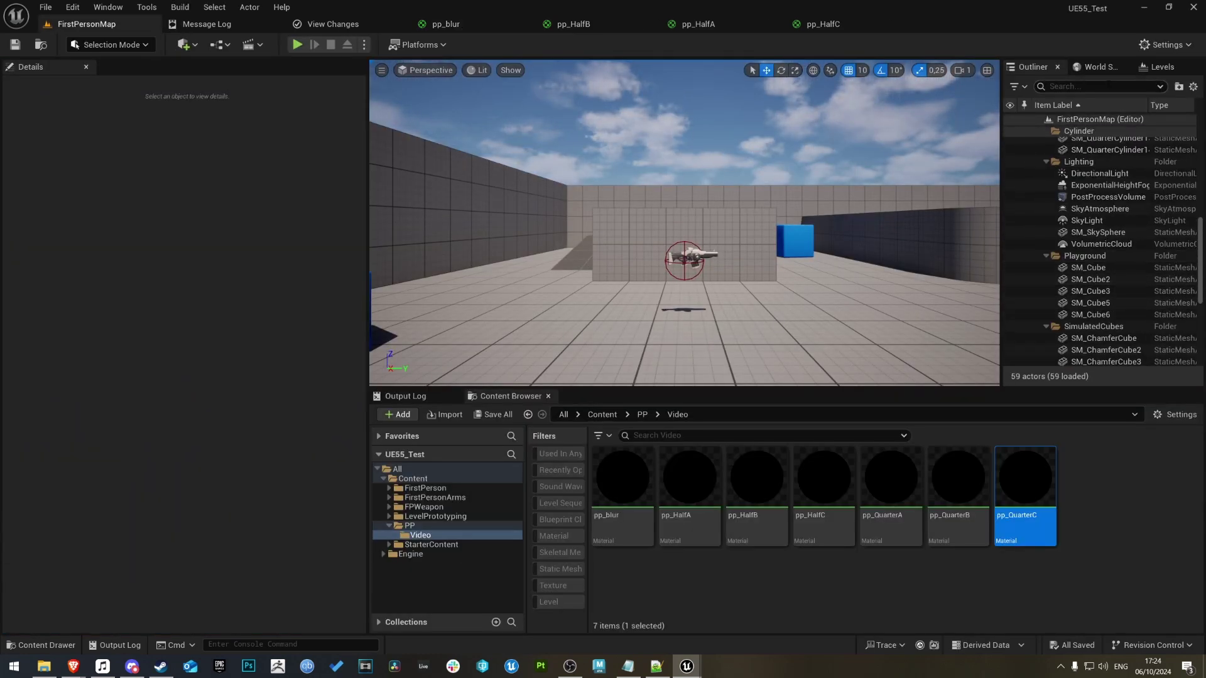
type("post")
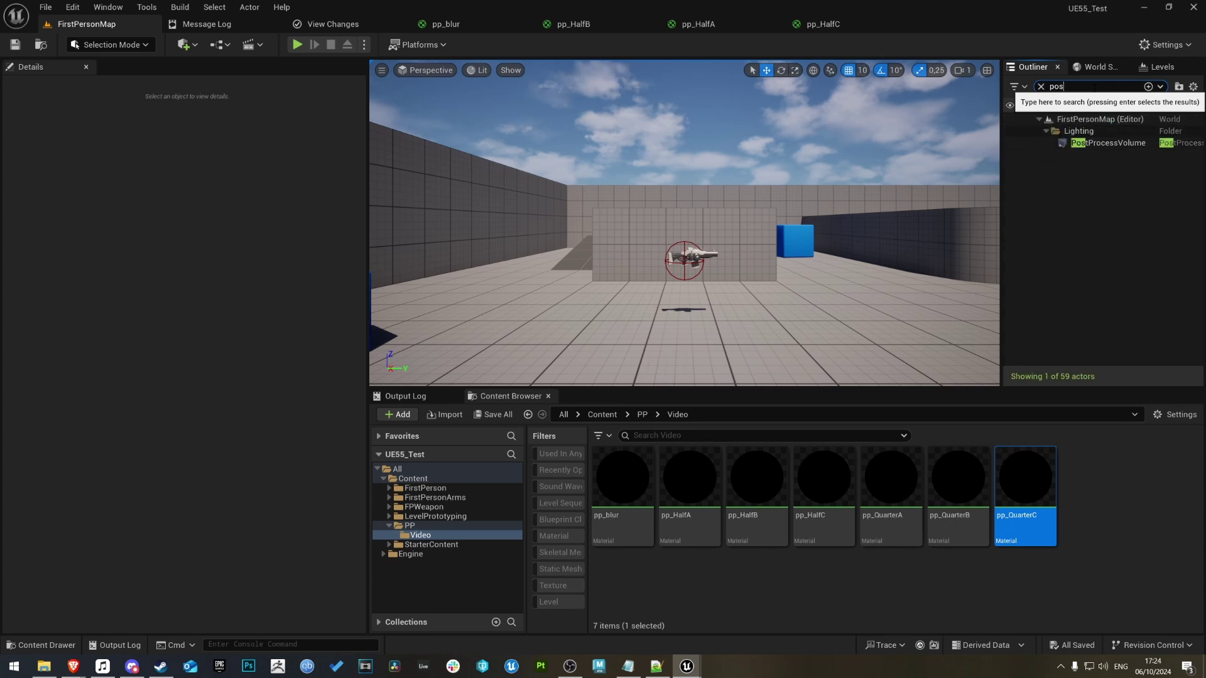
left_click(1112, 144)
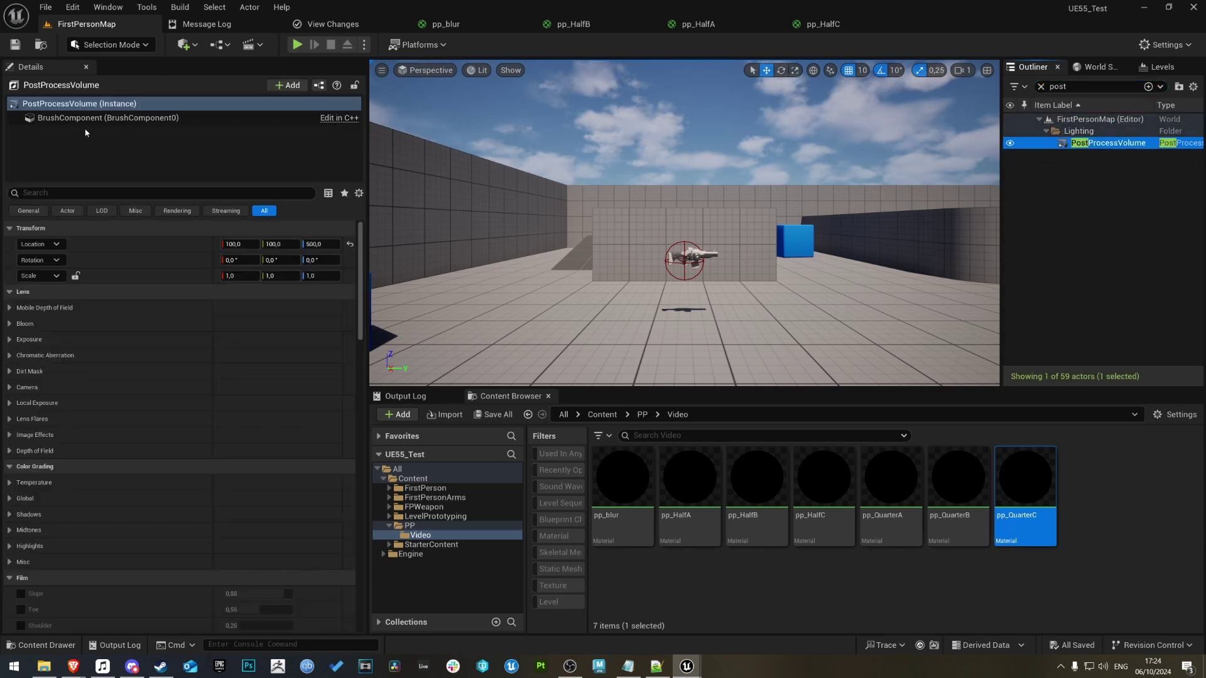
Filter the PostProcessVolume's properties by "materi", add one Post Process Materials array element, and assign pp_blur to it
left_click(42, 191)
type("materi")
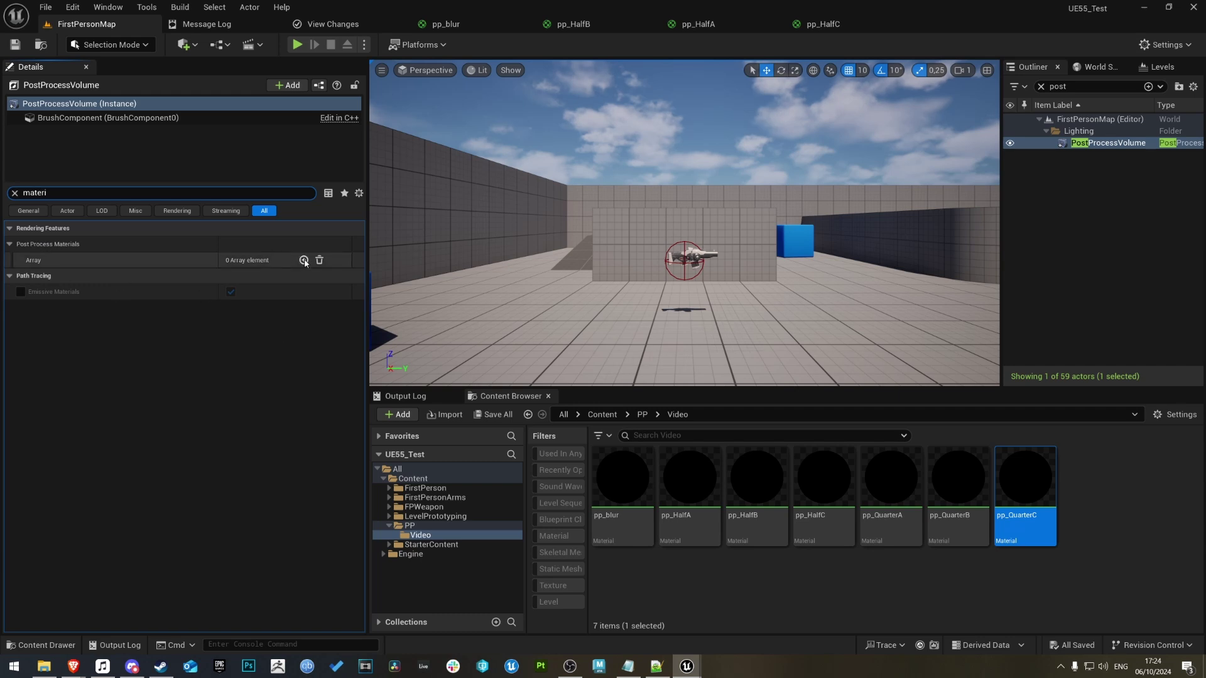
left_click(304, 260)
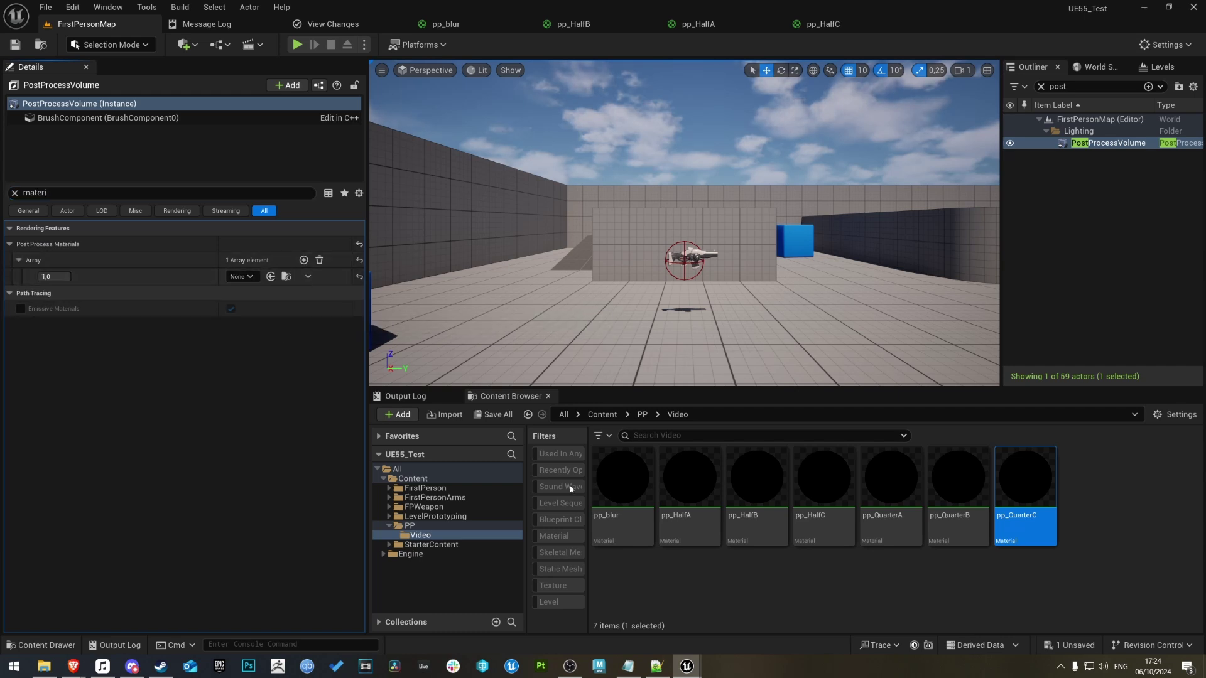
left_click_drag(620, 490, 238, 276)
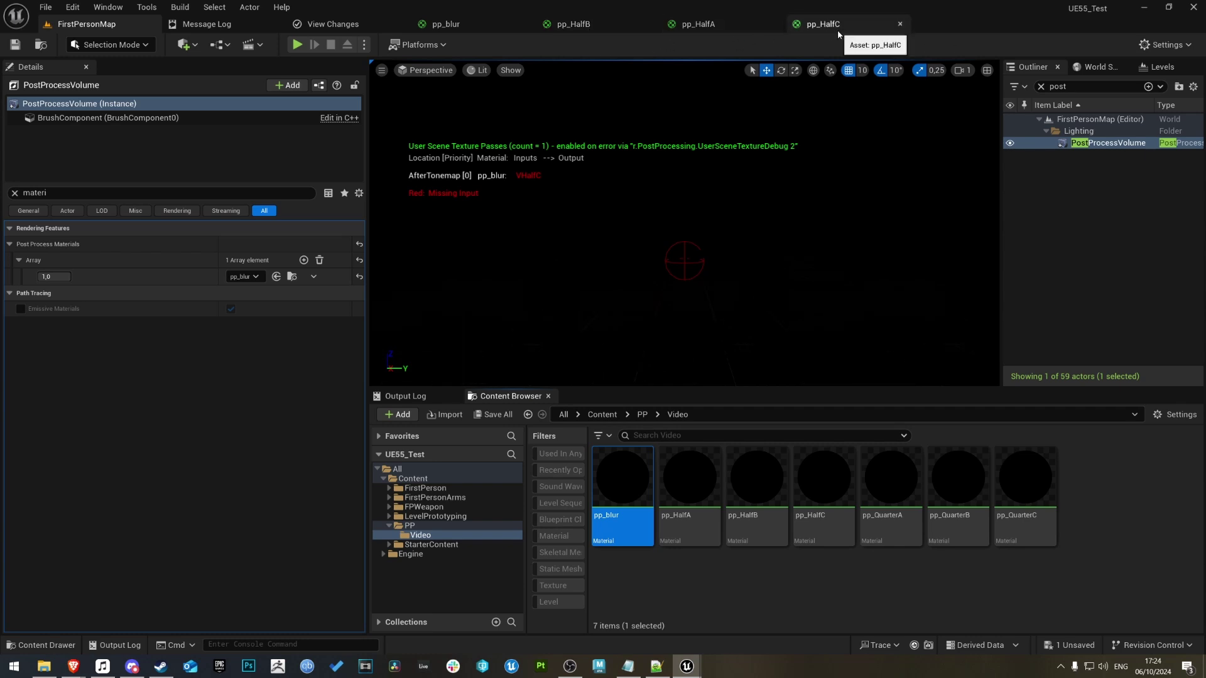
Bring up the pp_blur material graph and close the pp_HalfB, pp_HalfA and pp_HalfC material editors
left_click(441, 26)
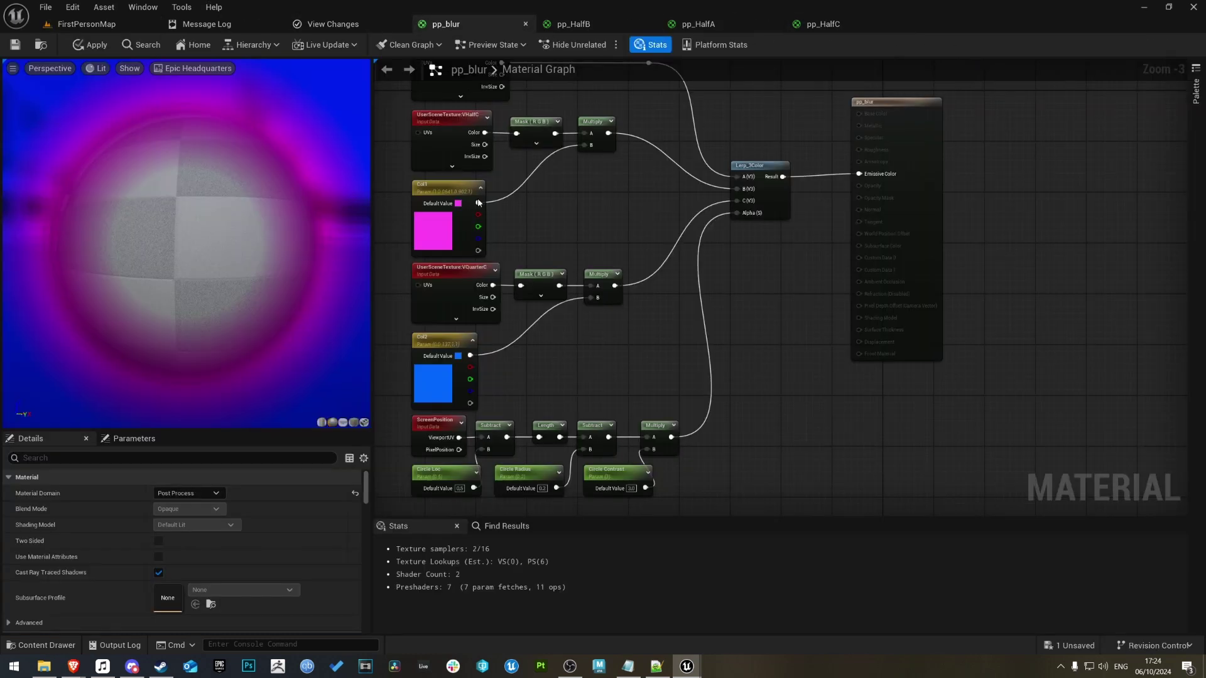
middle_click(603, 25)
middle_click(597, 27)
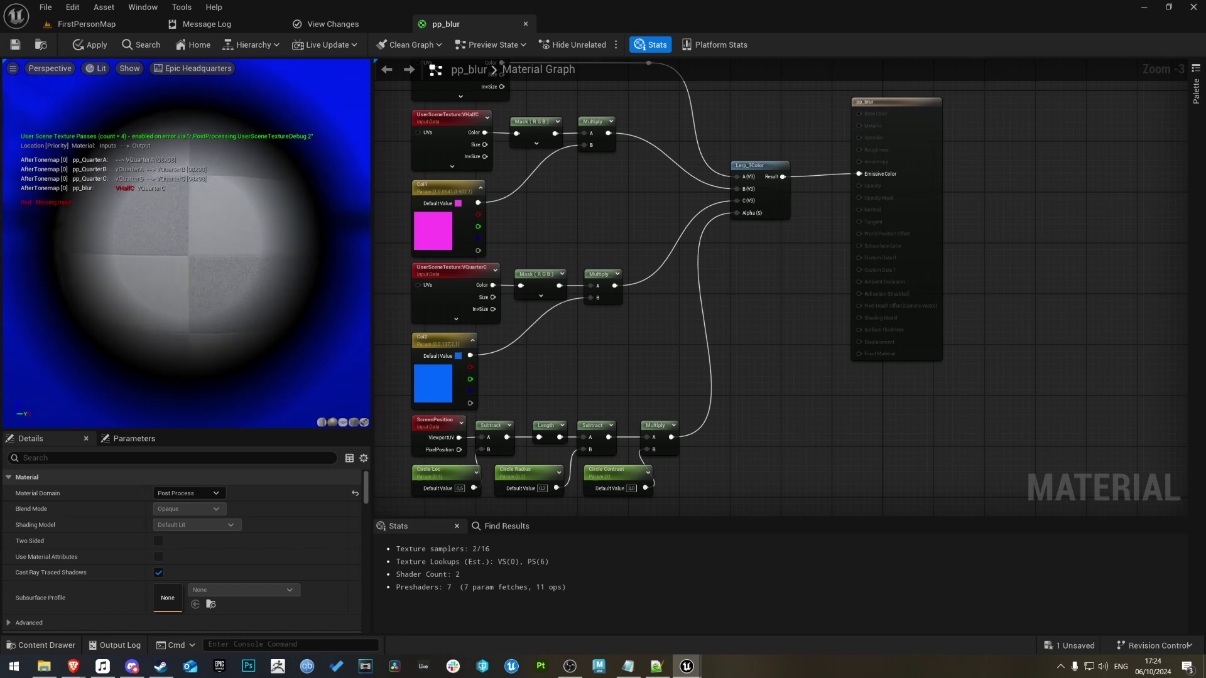
Switch to the browser and examine the Render Pass Improvements roadmap page, comparing its BlurApply graph and list of scene texture passes
mouse_move(73, 666)
left_click(188, 622)
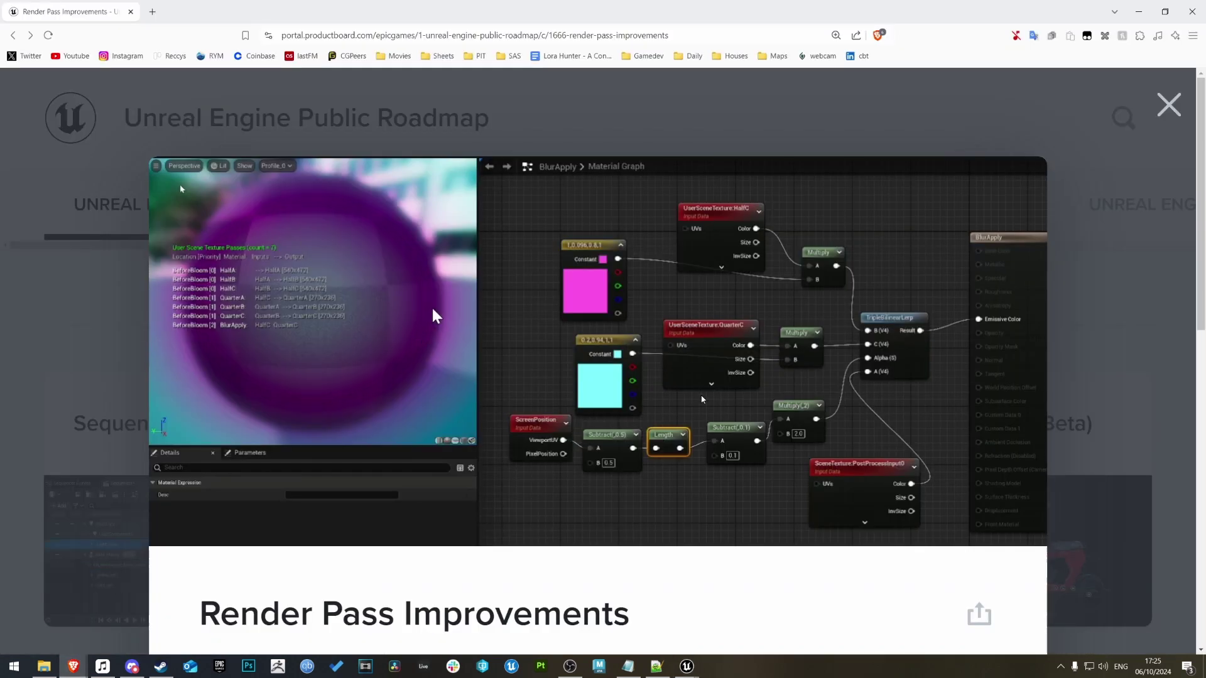
scroll(792, 409, "down", 1)
scroll(793, 409, "down", 2)
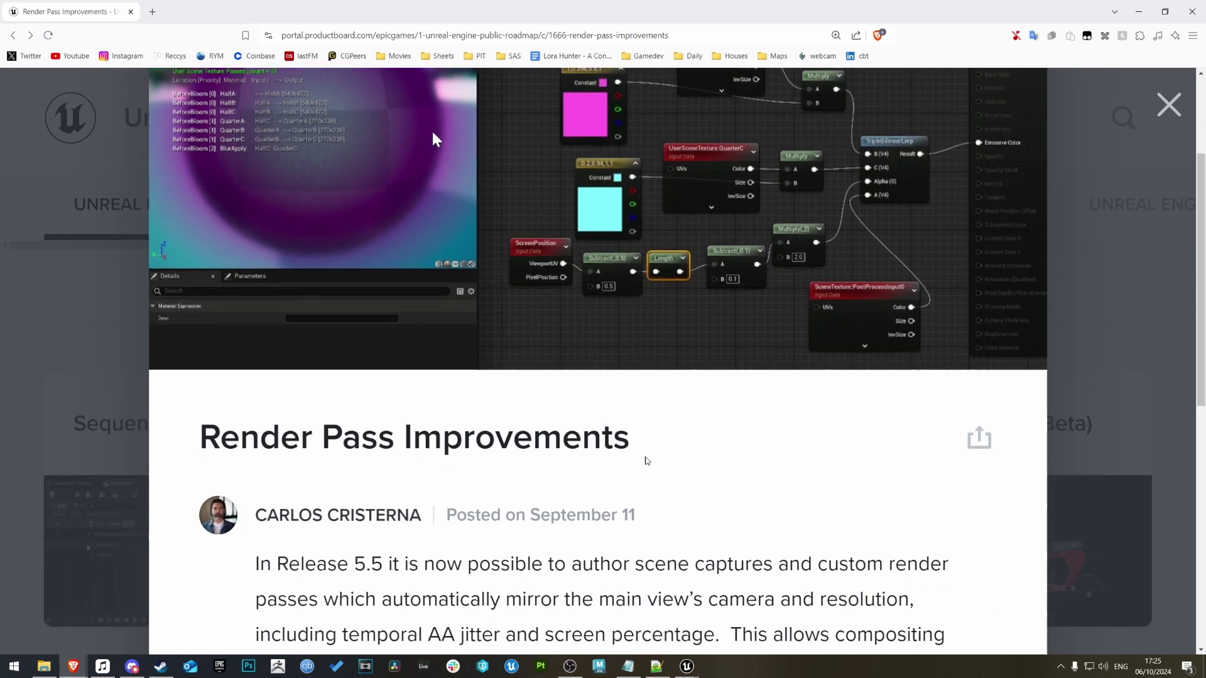
scroll(642, 458, "up", 3)
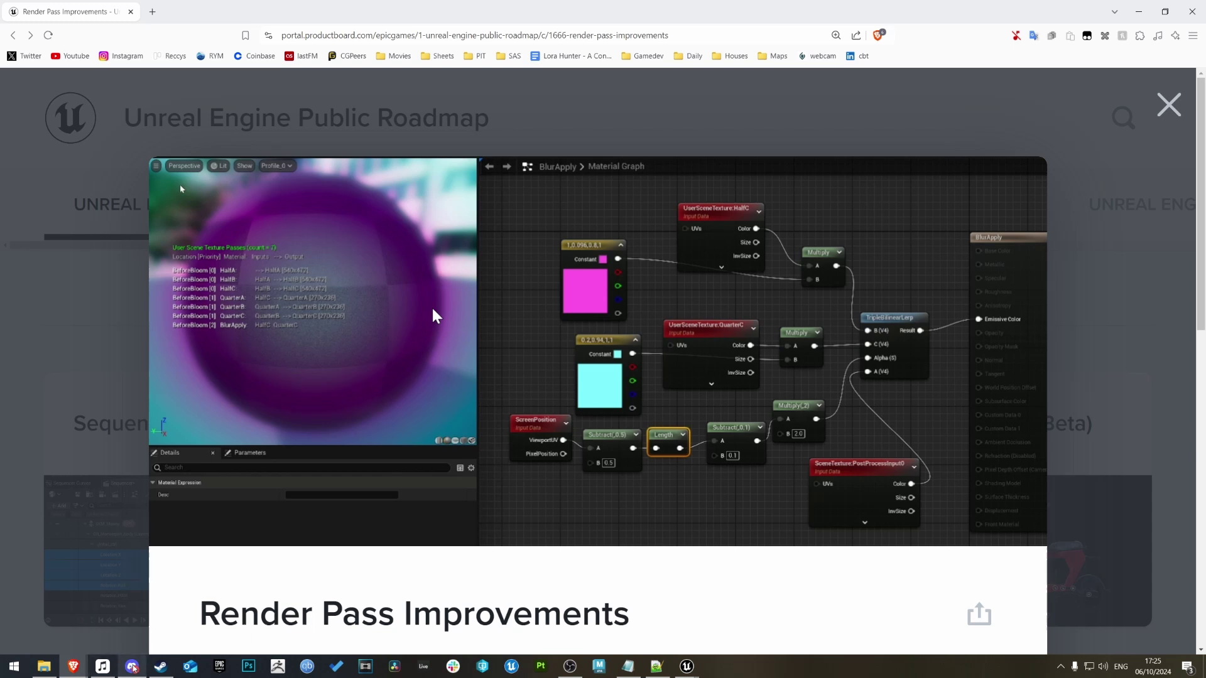
Switch back to Unreal Editor's pp_blur graph and open the list of addable nodes in the empty area below Lerp_3Color
mouse_move(134, 668)
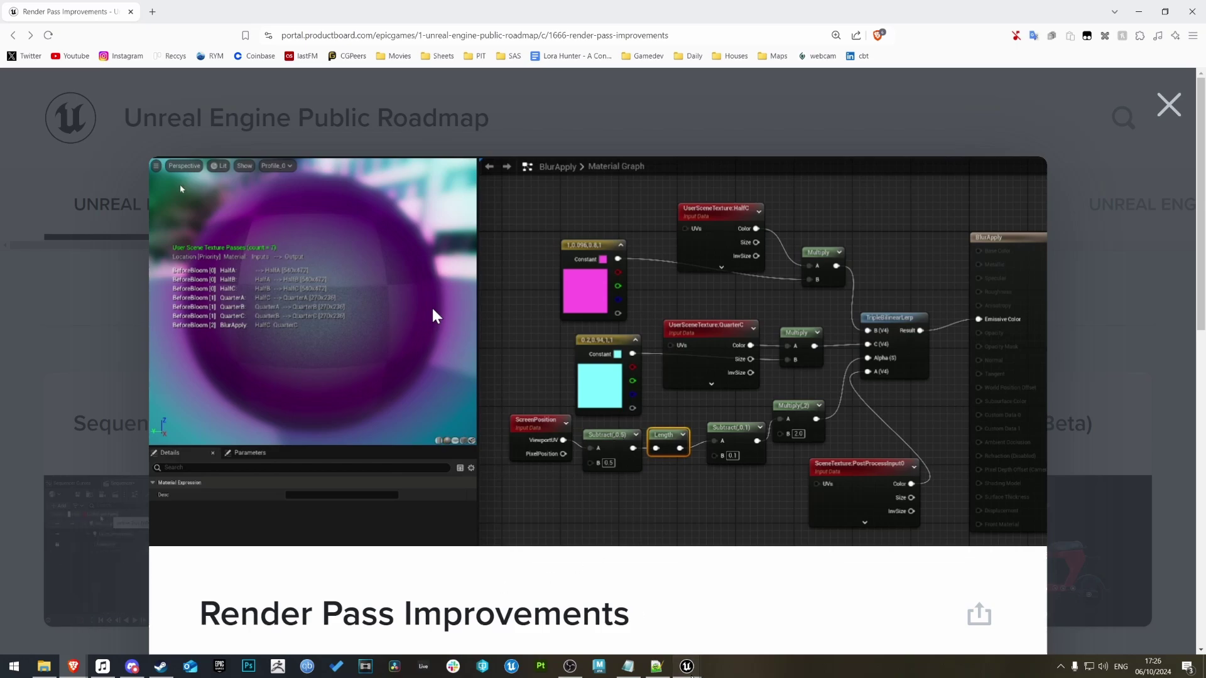
mouse_move(699, 670)
left_click(623, 617)
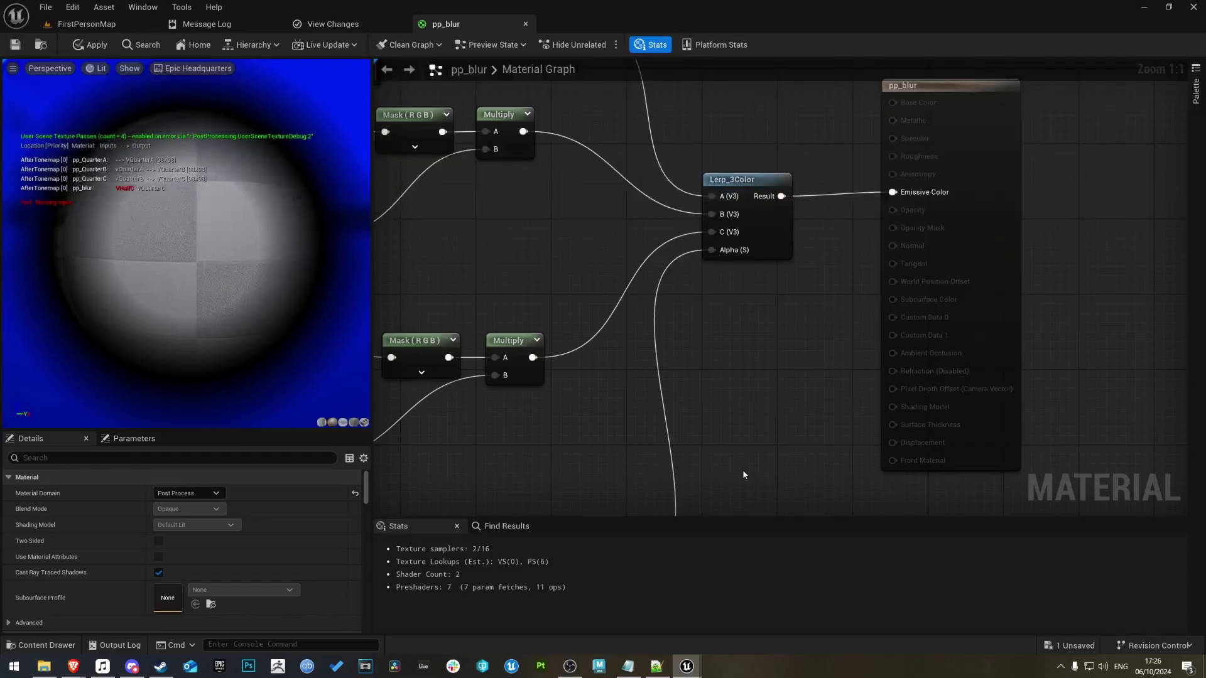
right_click(708, 348)
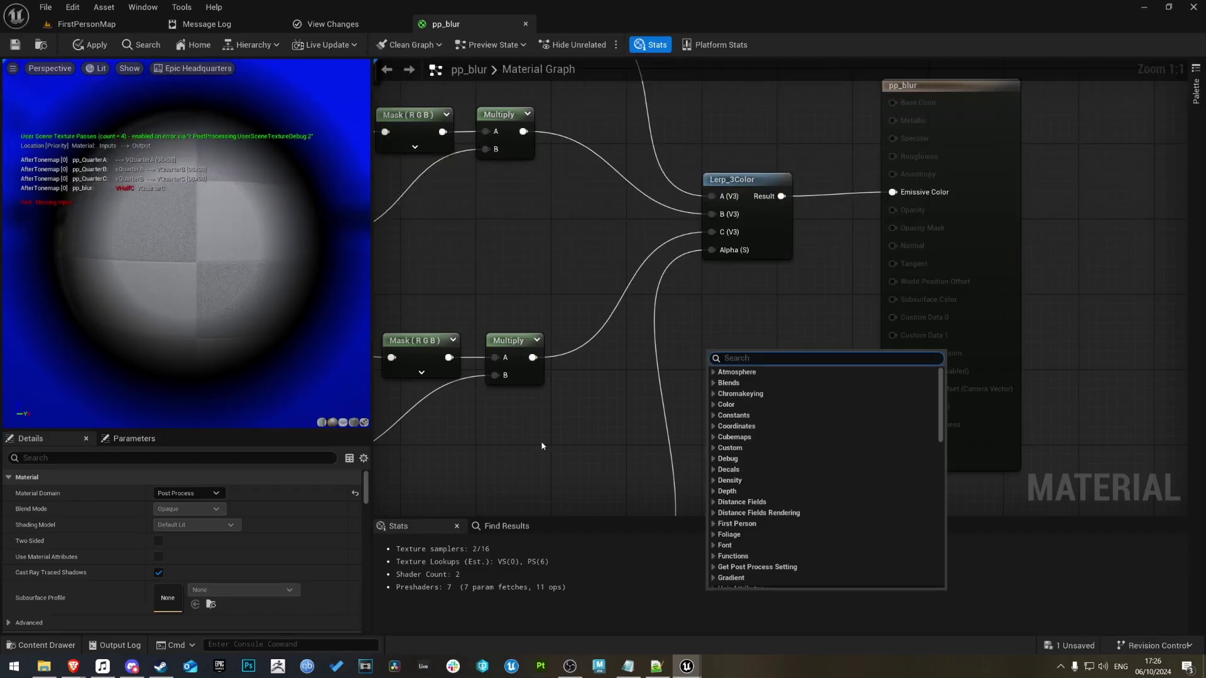